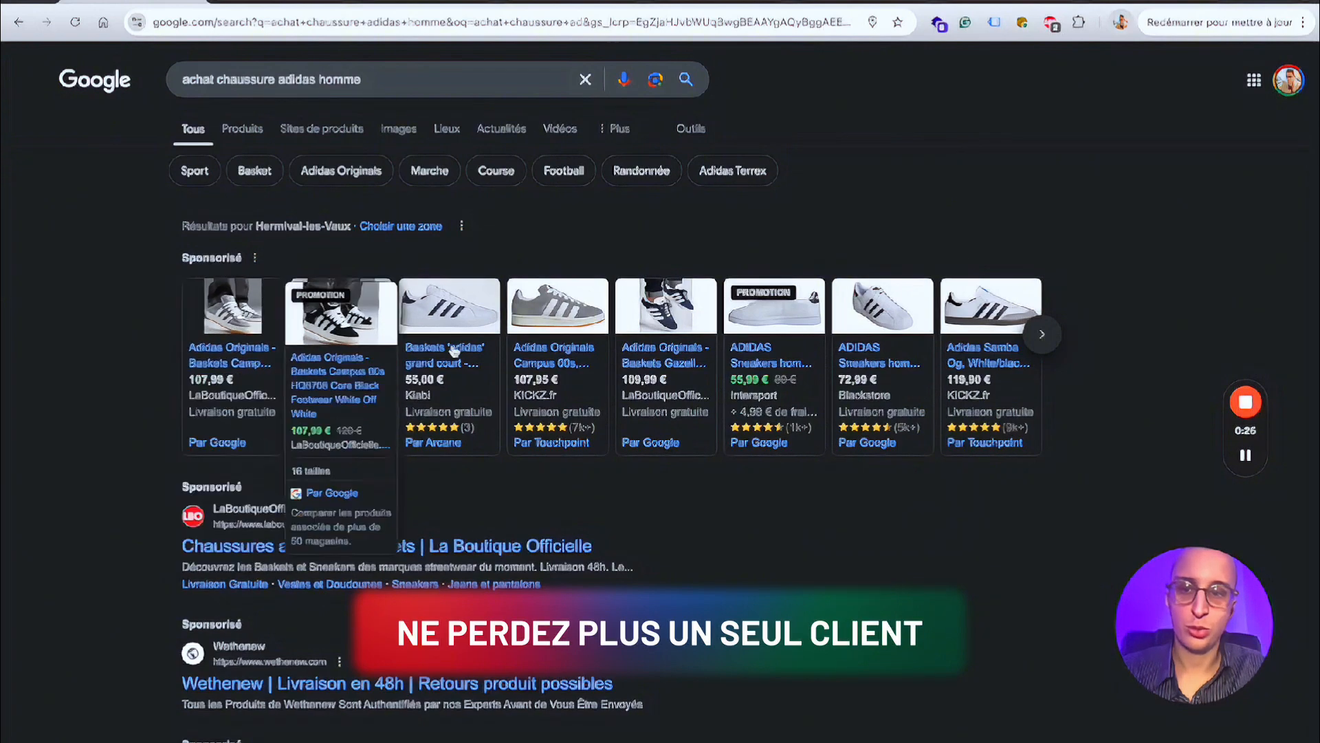
Step: Browse further sponsored Adidas shoe listings in the Google results for "achat chaussure adidas homme"
left_click(1043, 344)
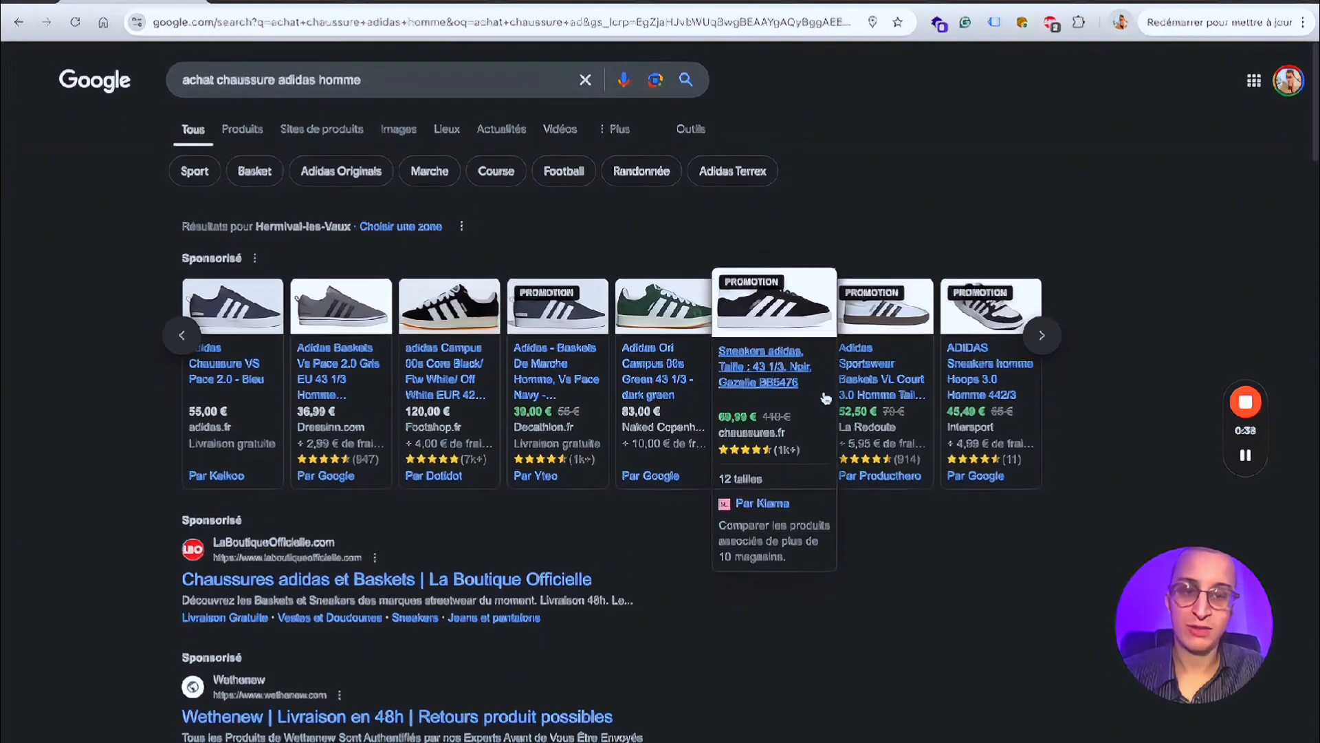
scroll(846, 437, "down", 1)
scroll(845, 439, "up", 1)
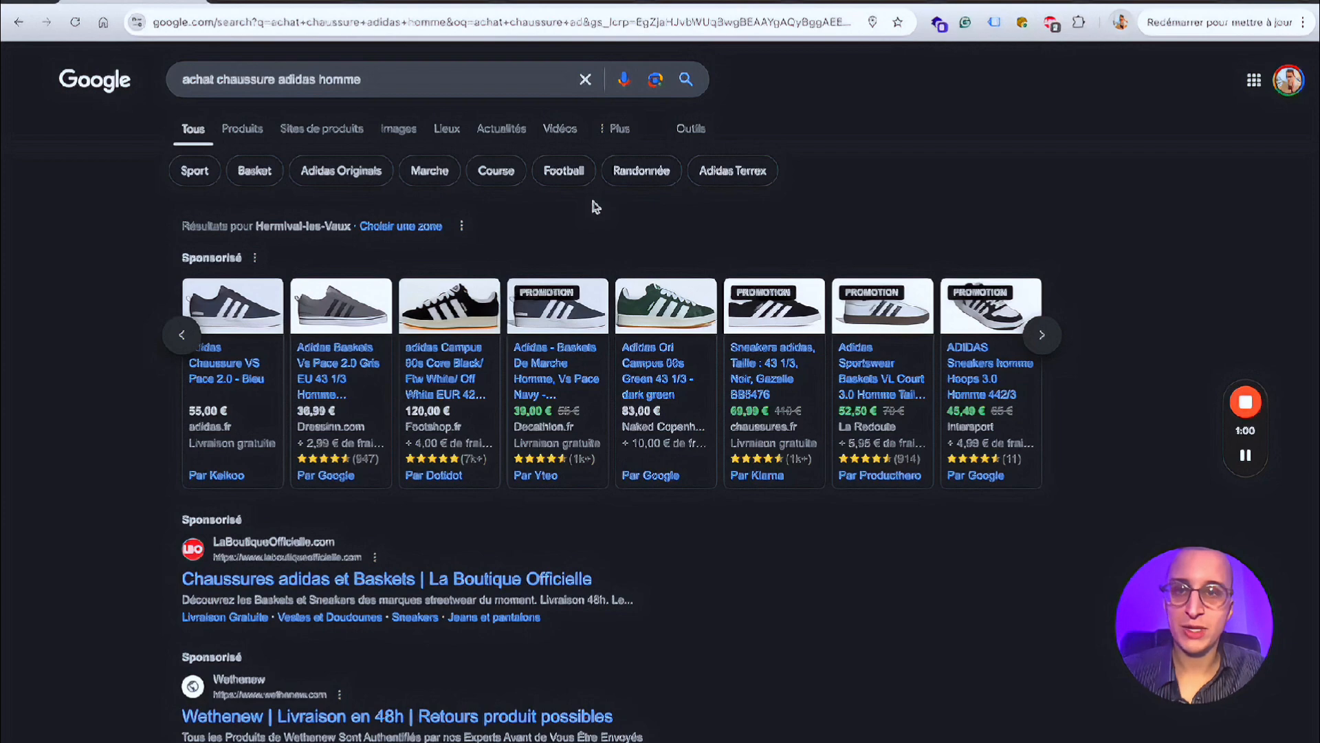
Step: Switch to the izysneaks.com store and review its homepage, from the banner and featured products to the footer
left_click(372, 14)
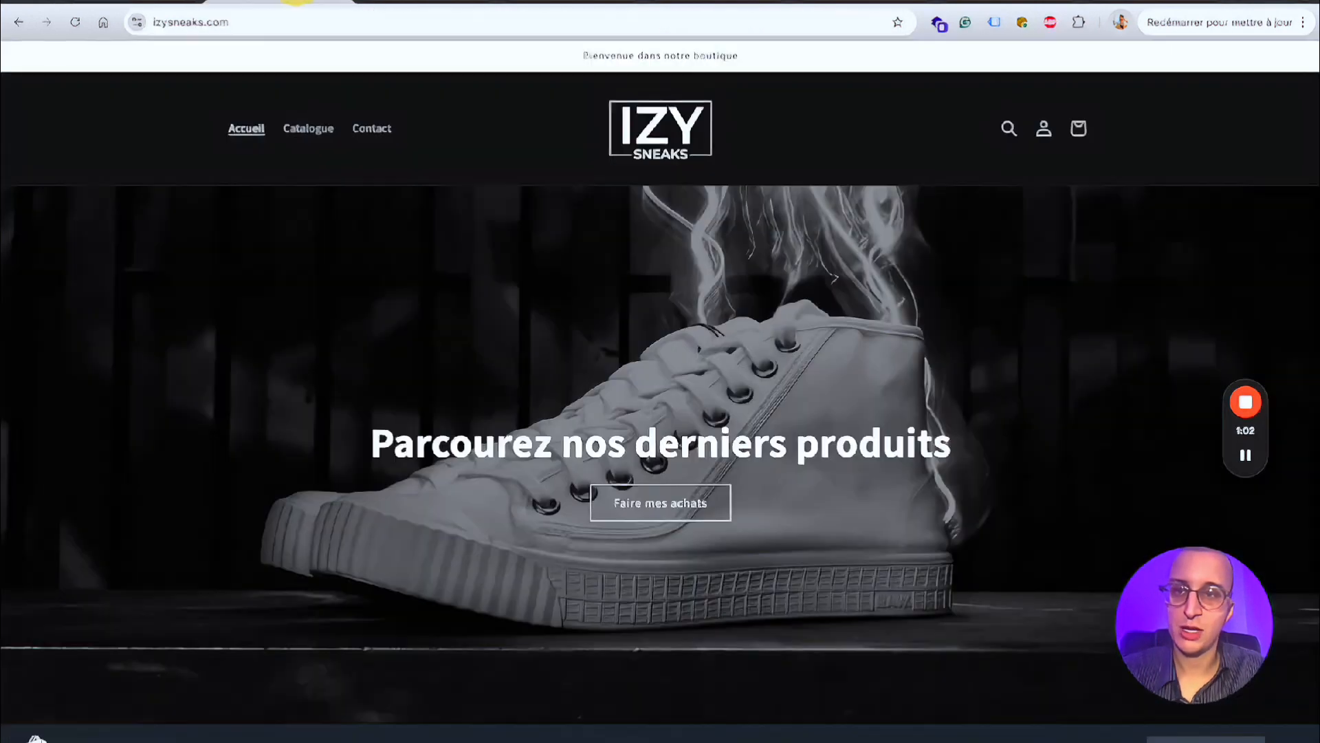
scroll(677, 375, "down", 15)
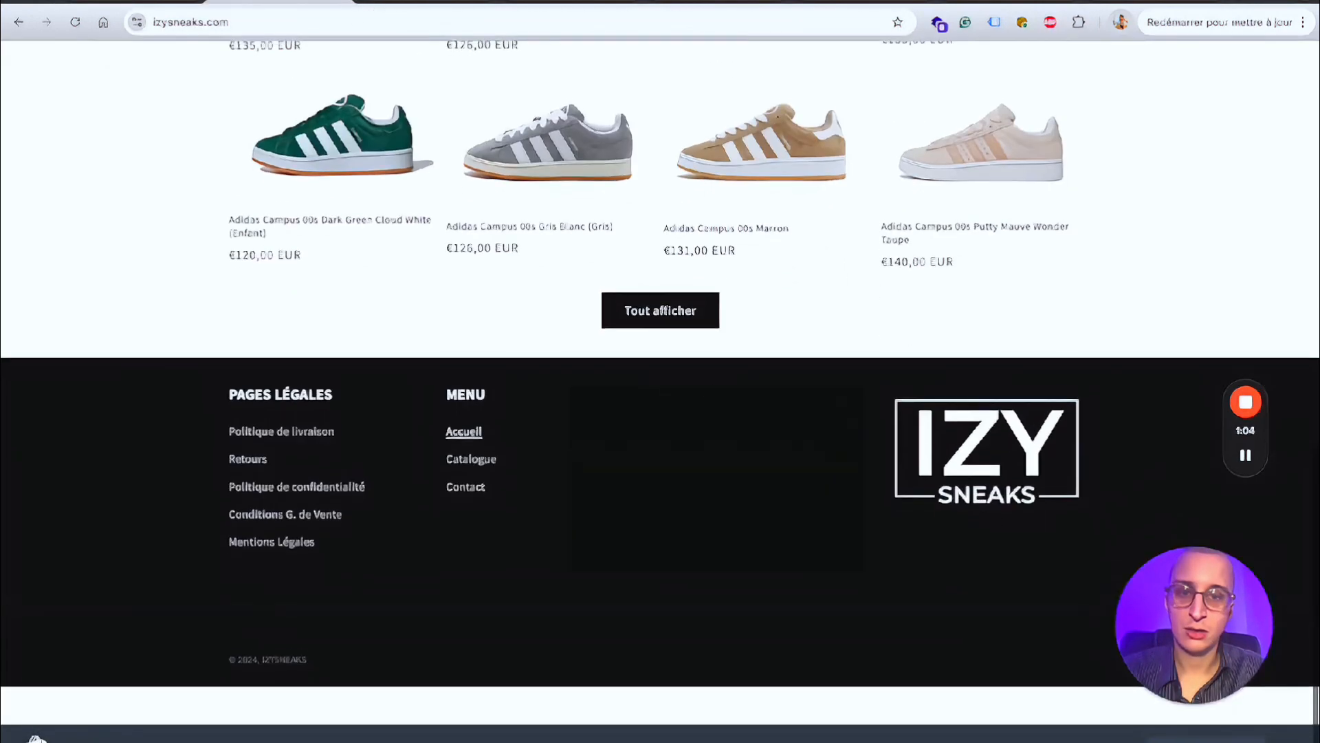
scroll(681, 399, "up", 15)
scroll(684, 422, "down", 4)
scroll(680, 422, "down", 3)
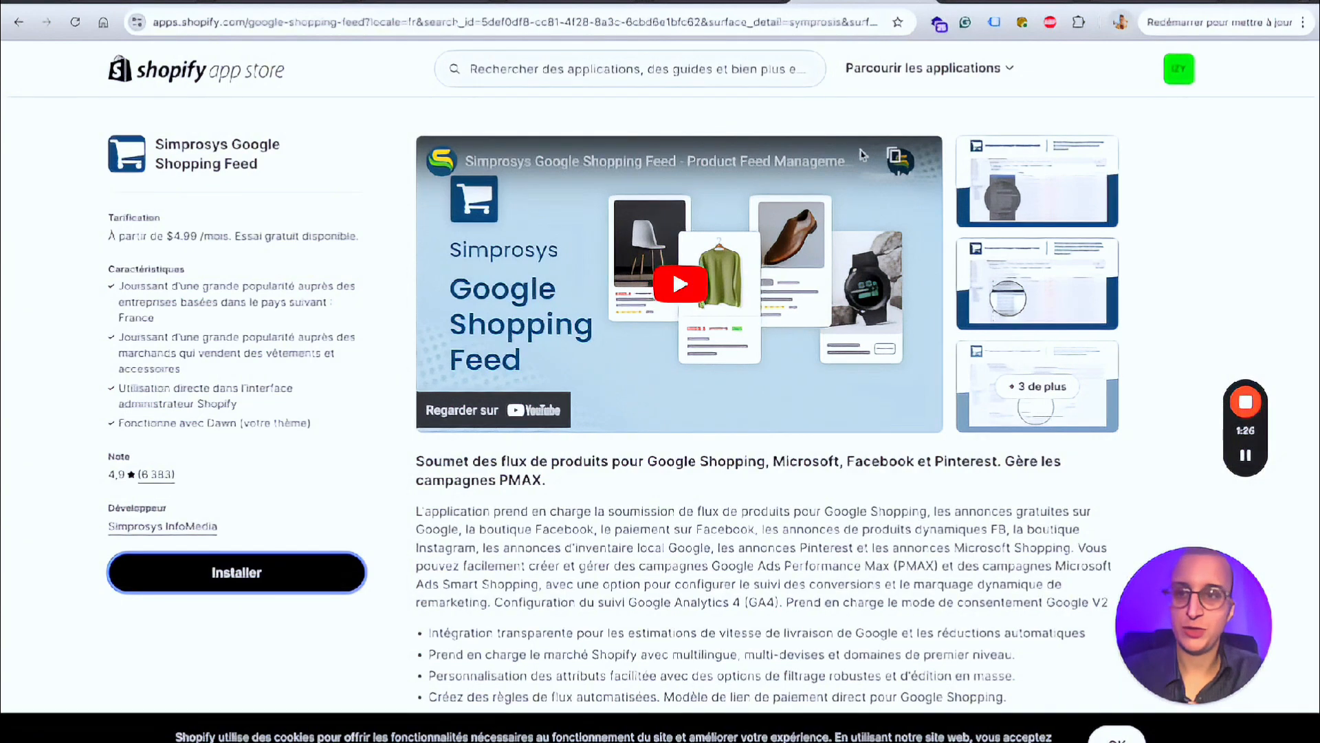
Step: Check the name of the Simprosys Google Shopping Feed app on its Shopify App Store page
left_click_drag(315, 182, 153, 138)
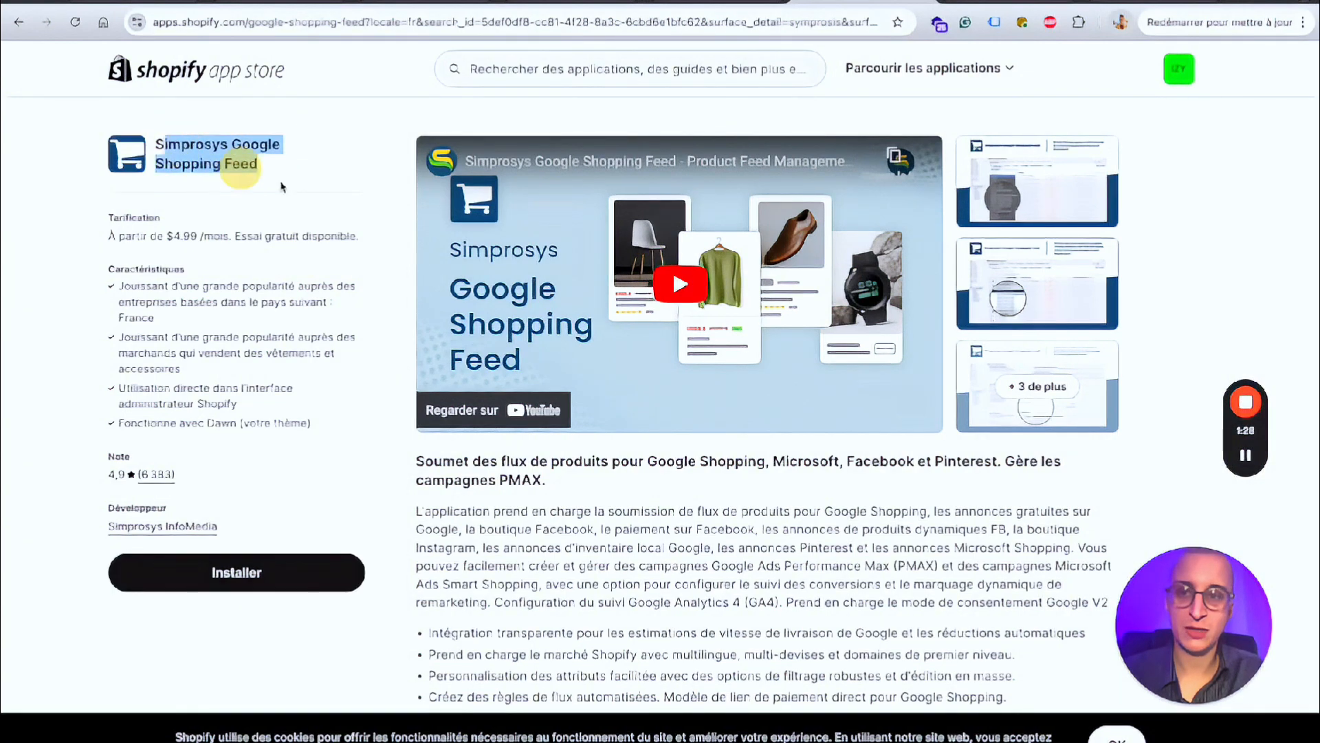
left_click(330, 202)
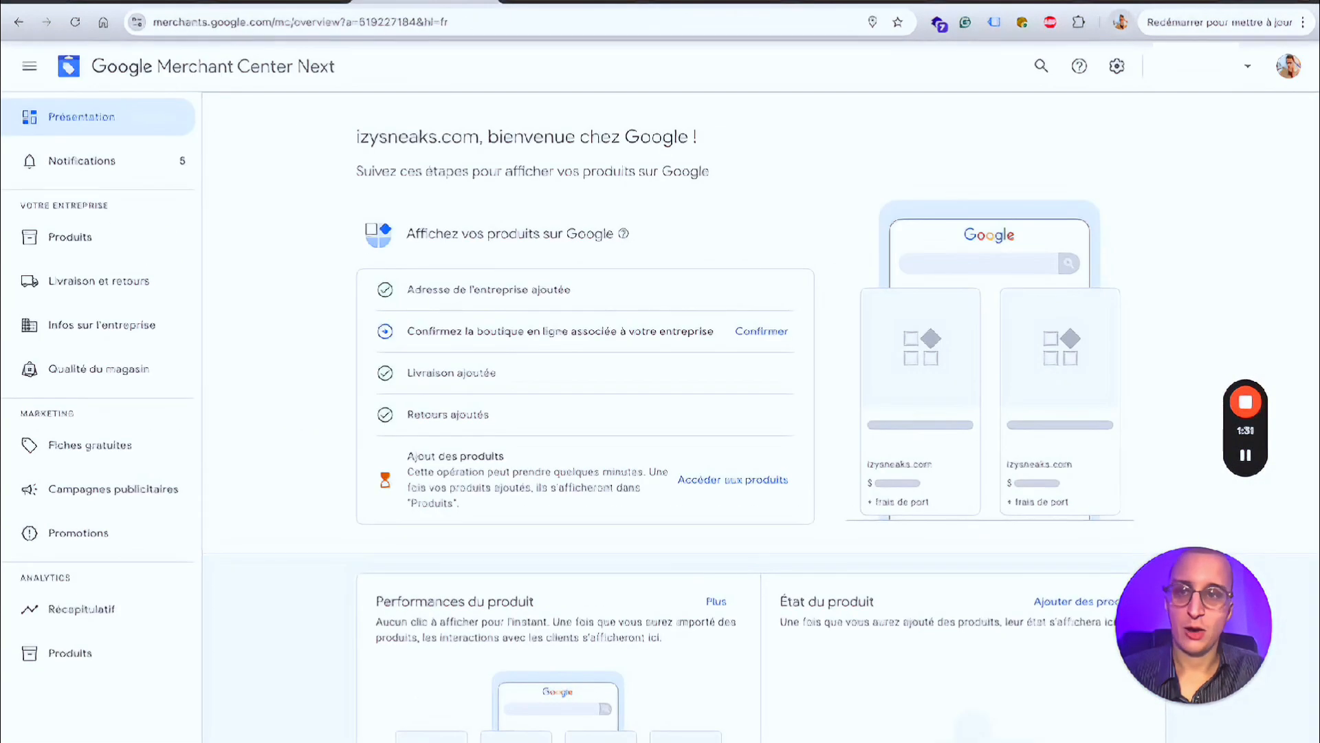
Step: Return to the izysneaks.com homepage and compare its domain with the contact details and legal links in the footer
left_click(279, 2)
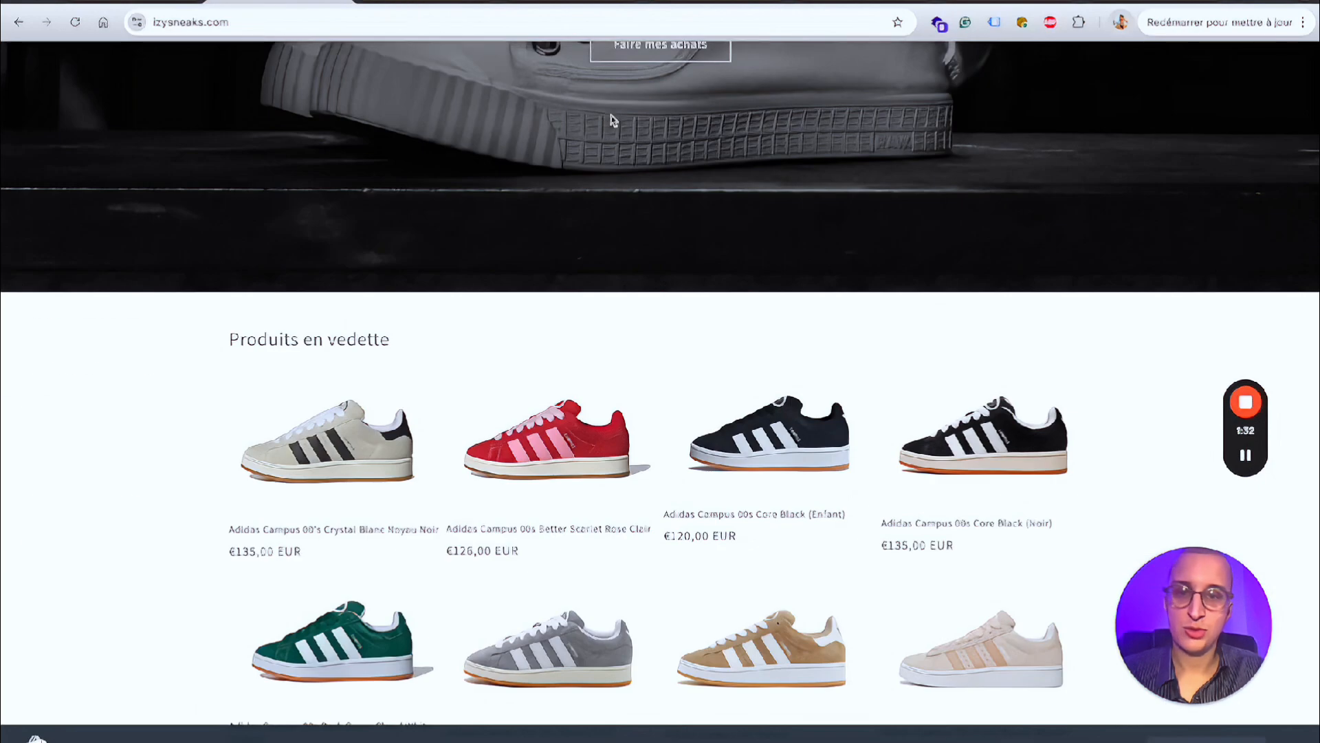
scroll(660, 240, "up", 7)
scroll(777, 397, "down", 12)
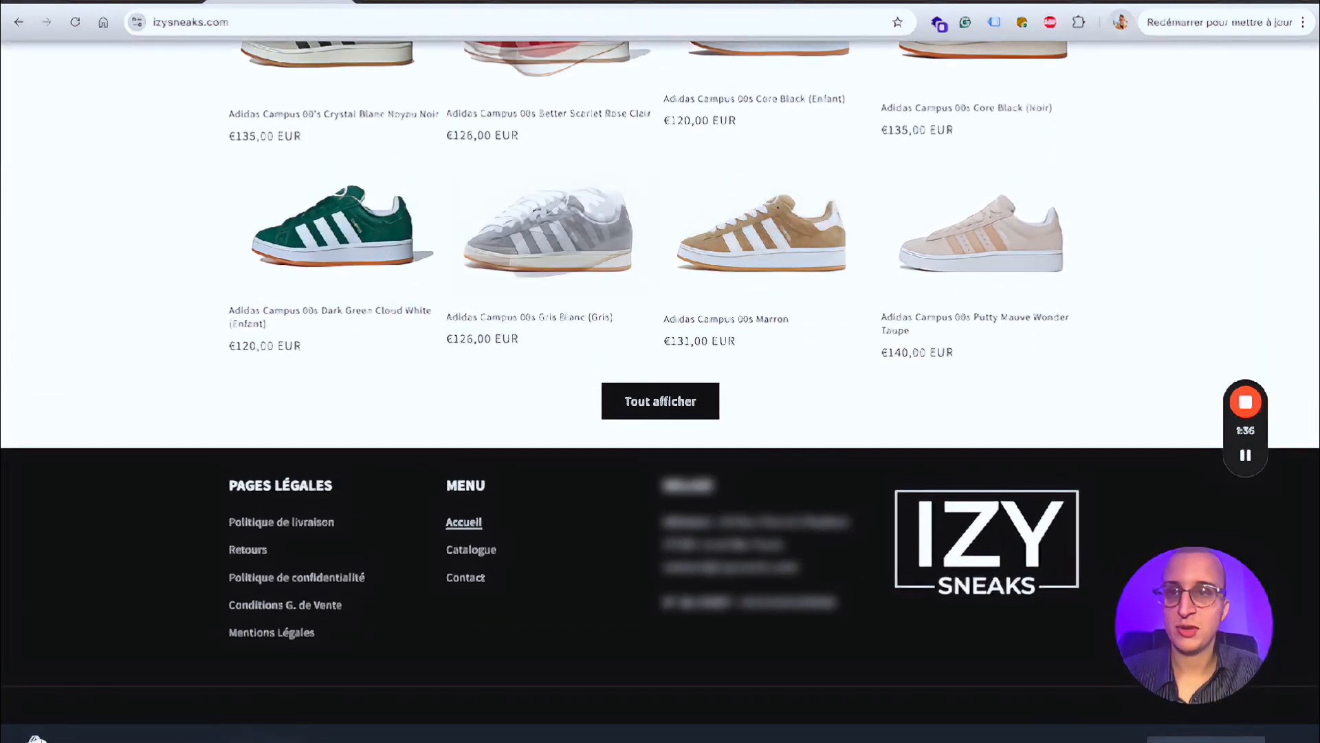
left_click(639, 22)
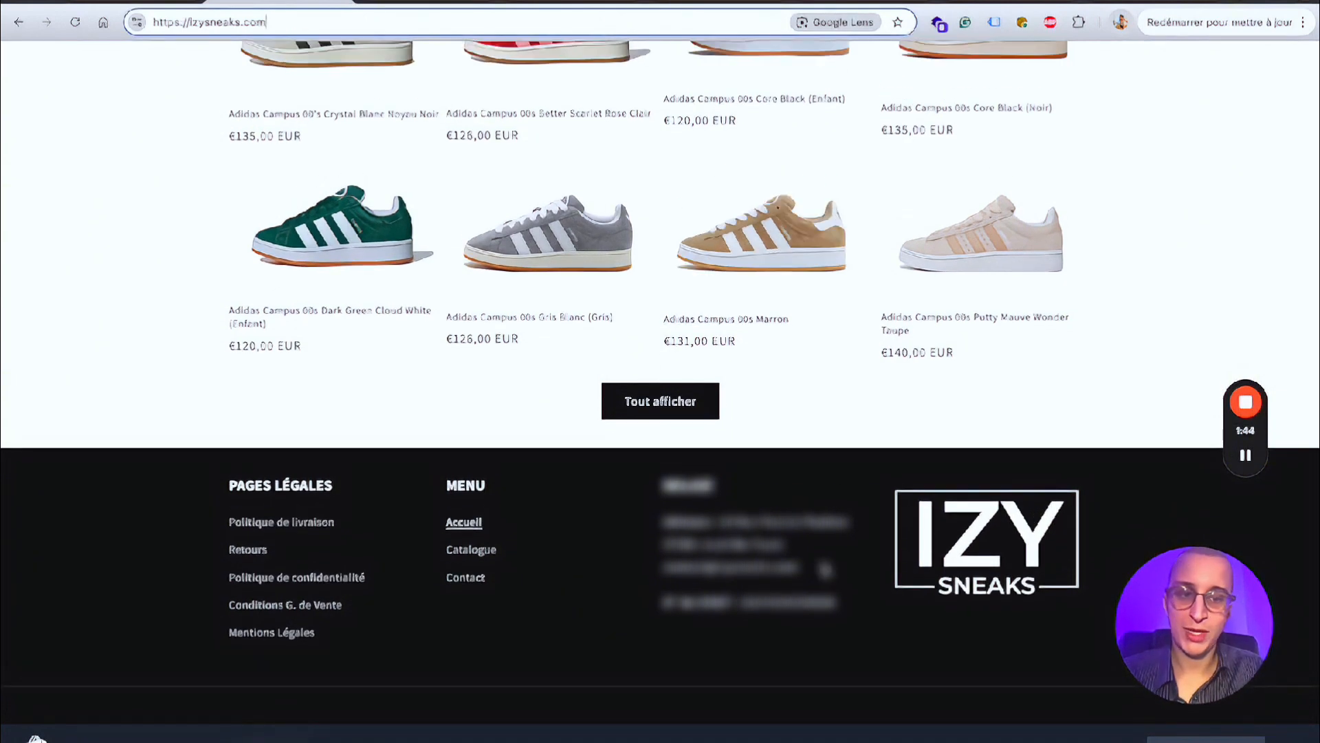
left_click_drag(836, 562, 864, 551)
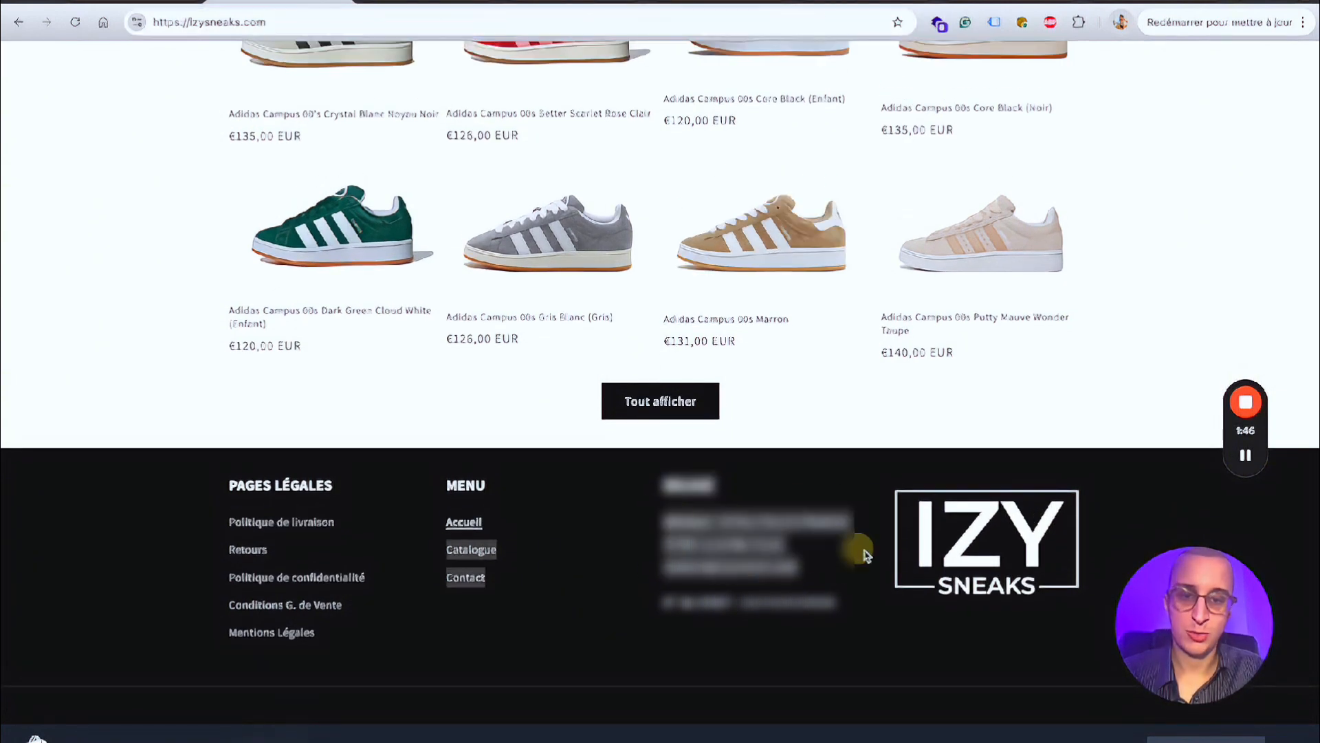
left_click(865, 551)
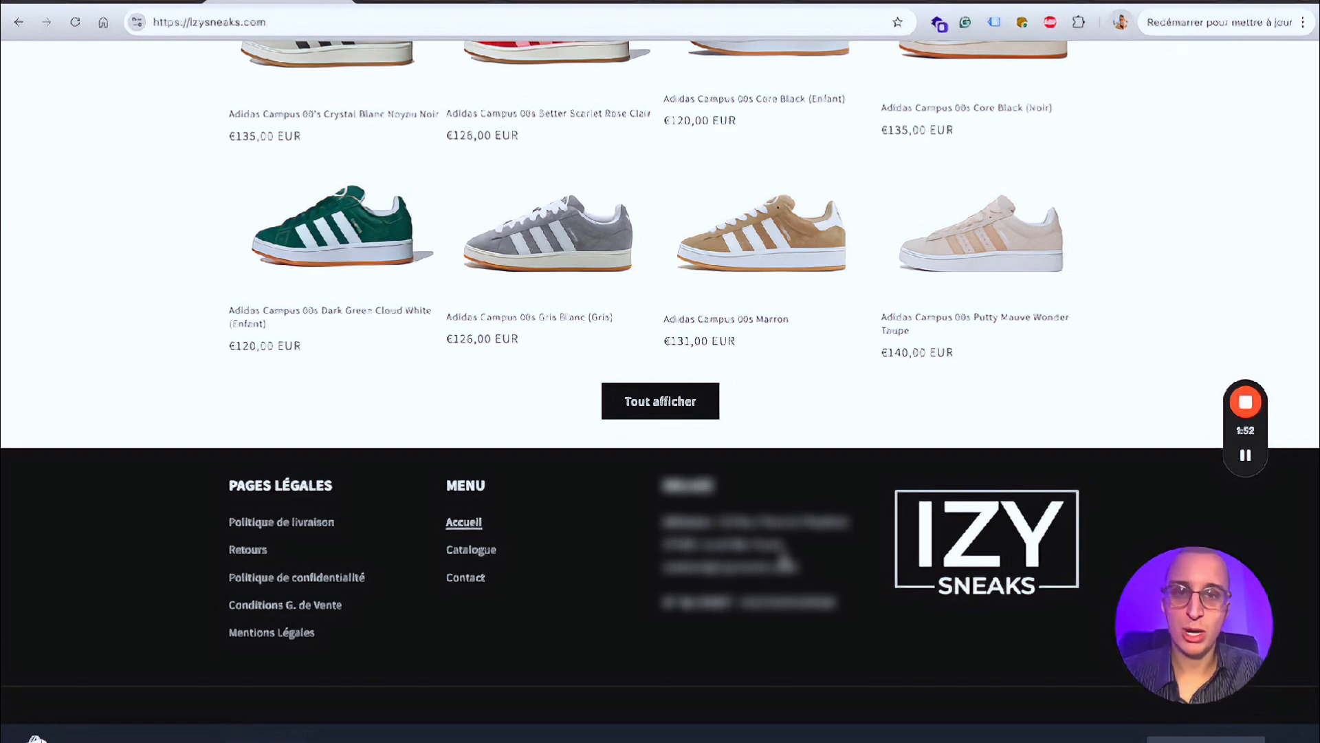
scroll(749, 393, "up", 5)
scroll(749, 468, "up", 3)
scroll(749, 467, "down", 10)
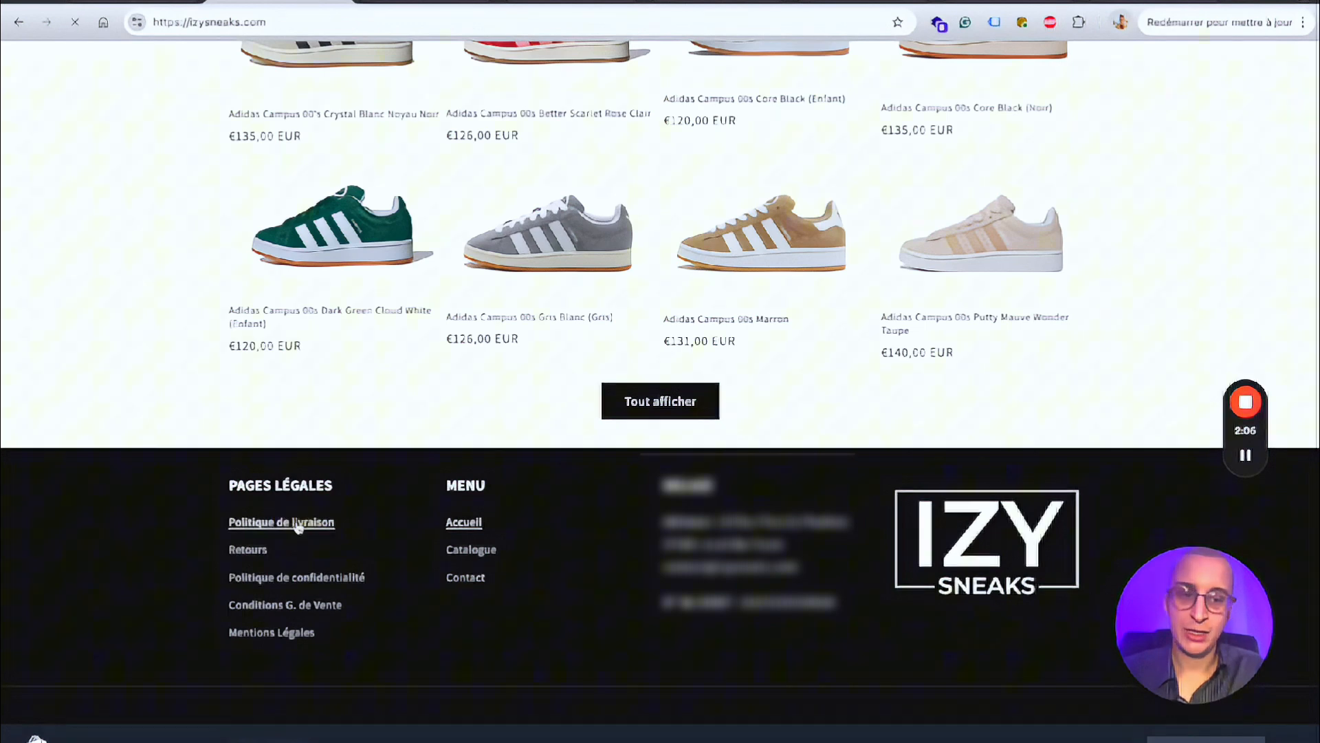
Step: Open the store's Politique de livraison page and examine the dispatch and delivery times
left_click(299, 524)
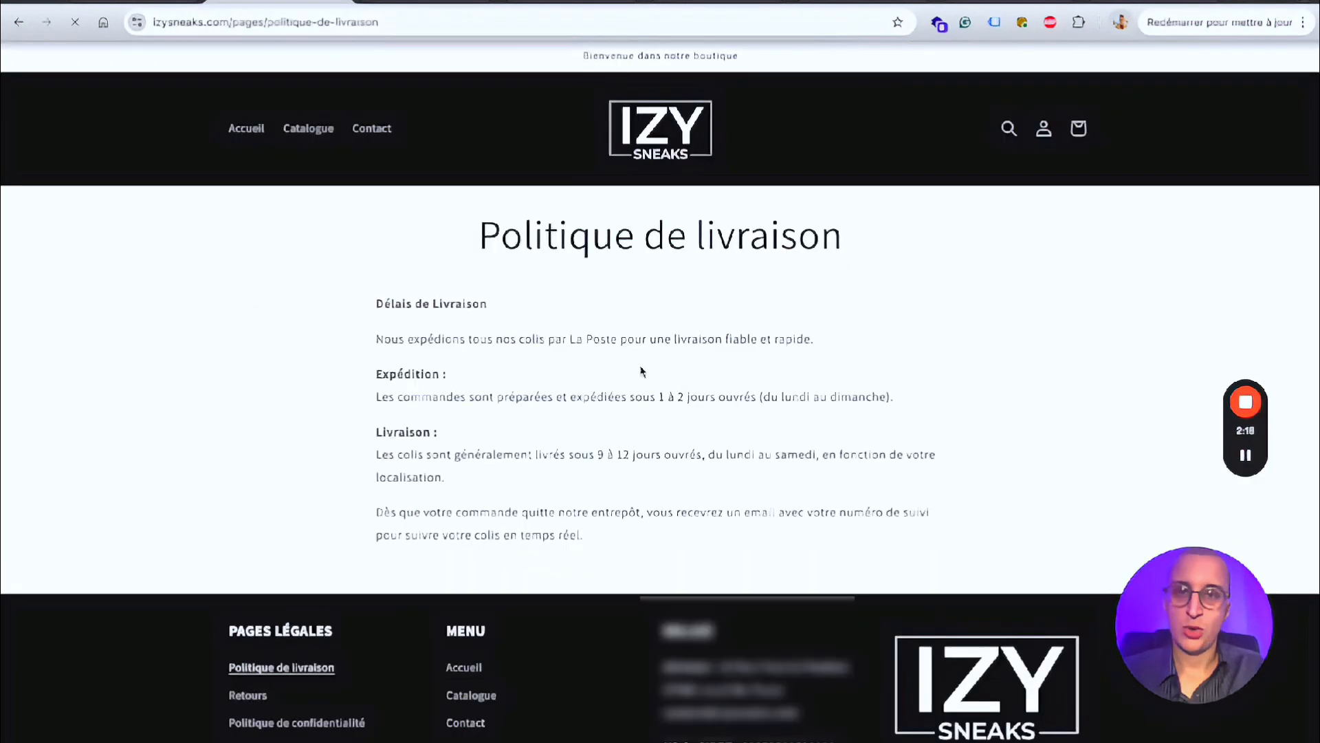
scroll(660, 371, "down", 1)
left_click_drag(893, 357, 498, 358)
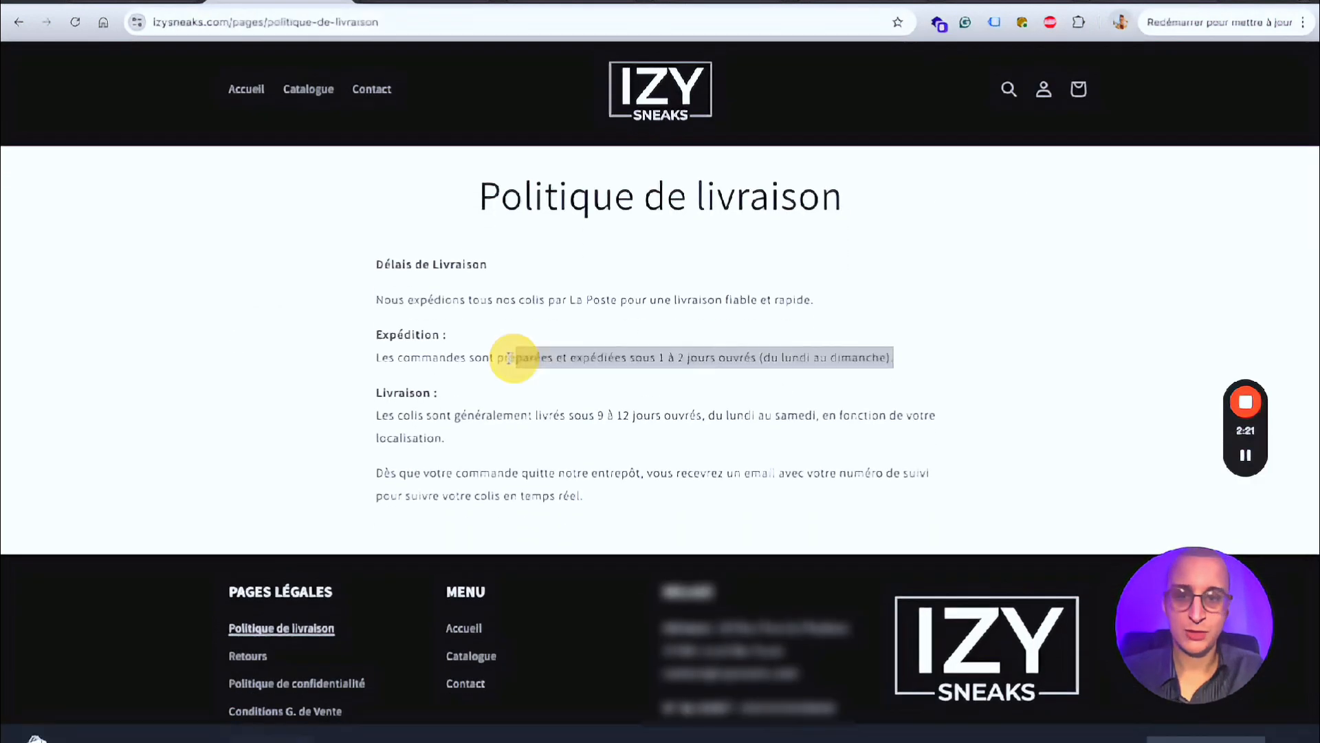
left_click(916, 361)
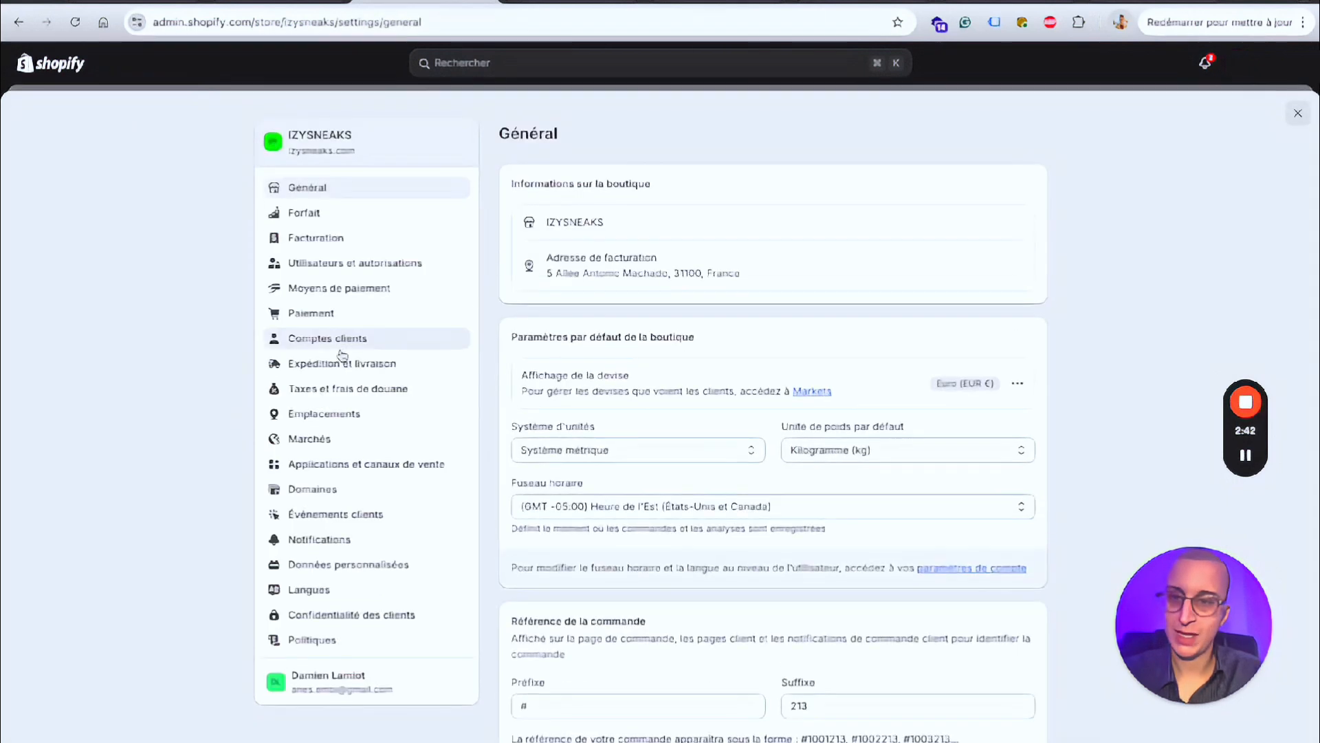
Step: In the Shopify general shipping profile, delete the France zone's free Standard rate for orders of 50,00 € and more
left_click(343, 364)
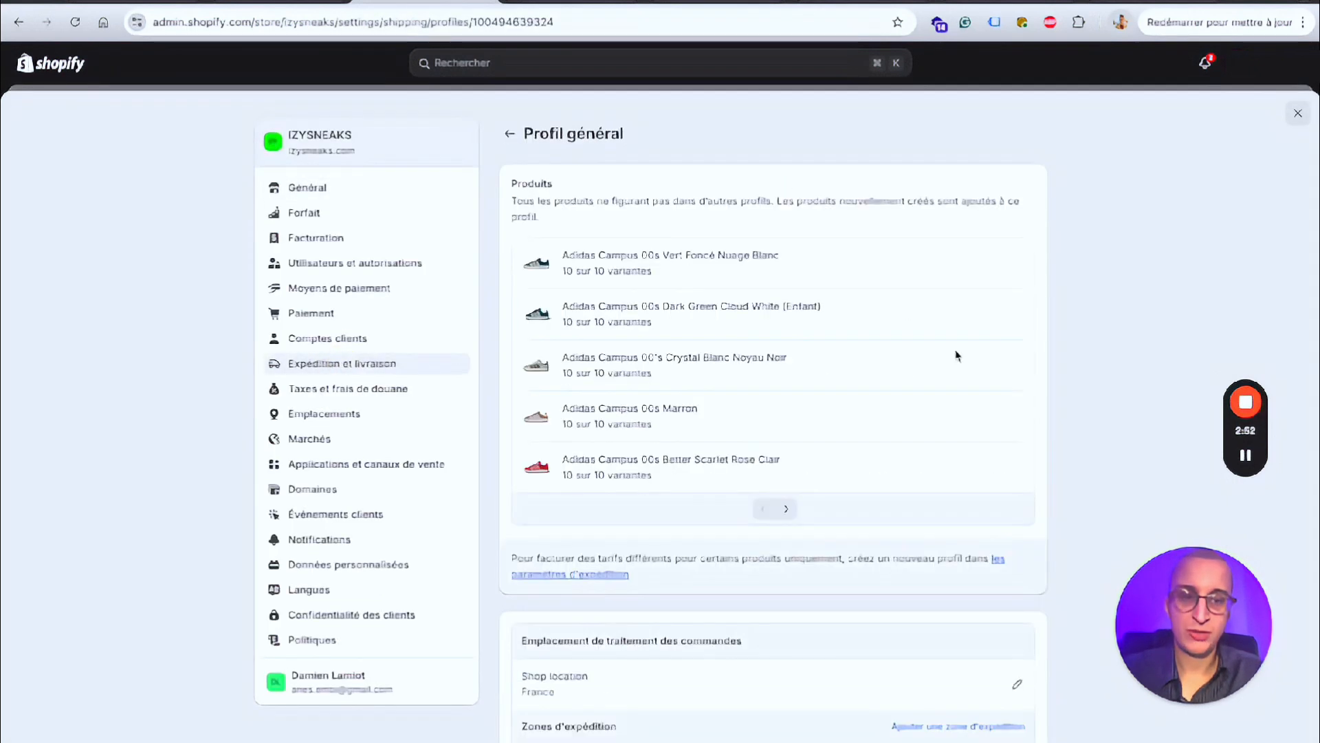
scroll(957, 355, "down", 7)
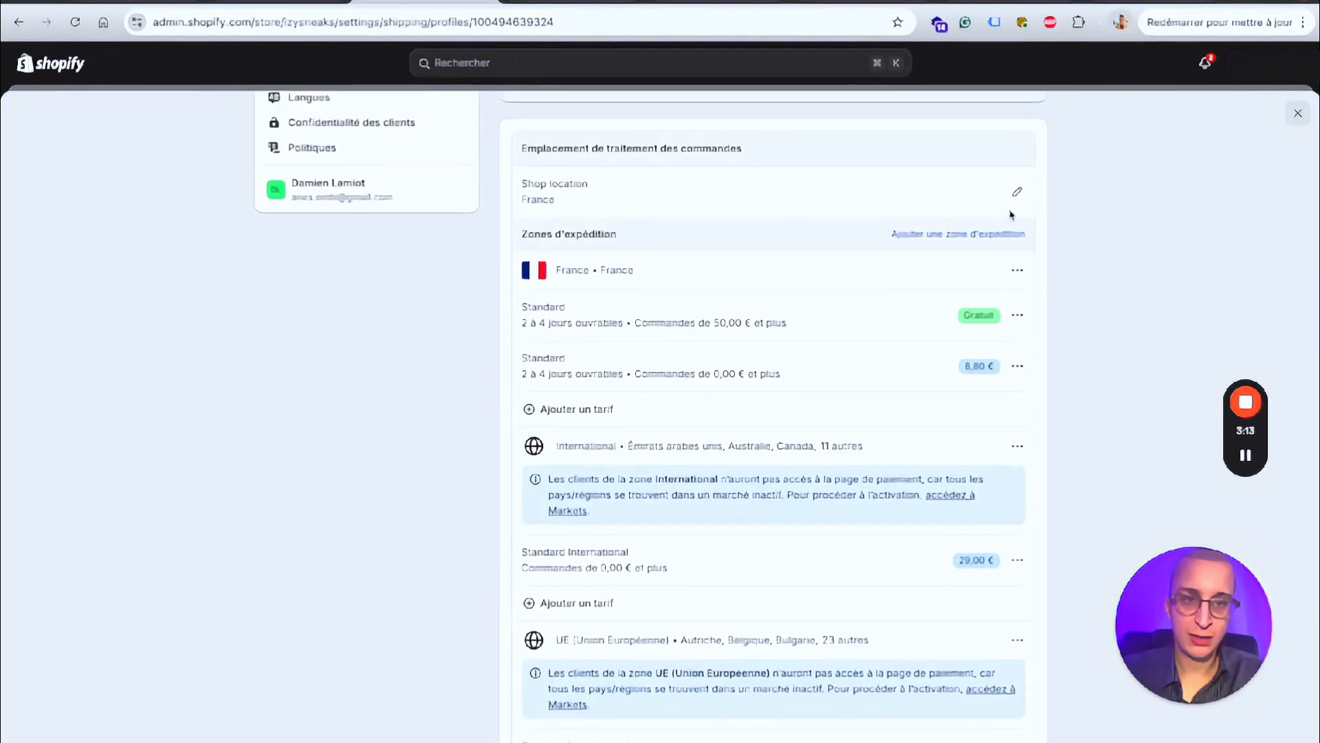
left_click(1018, 308)
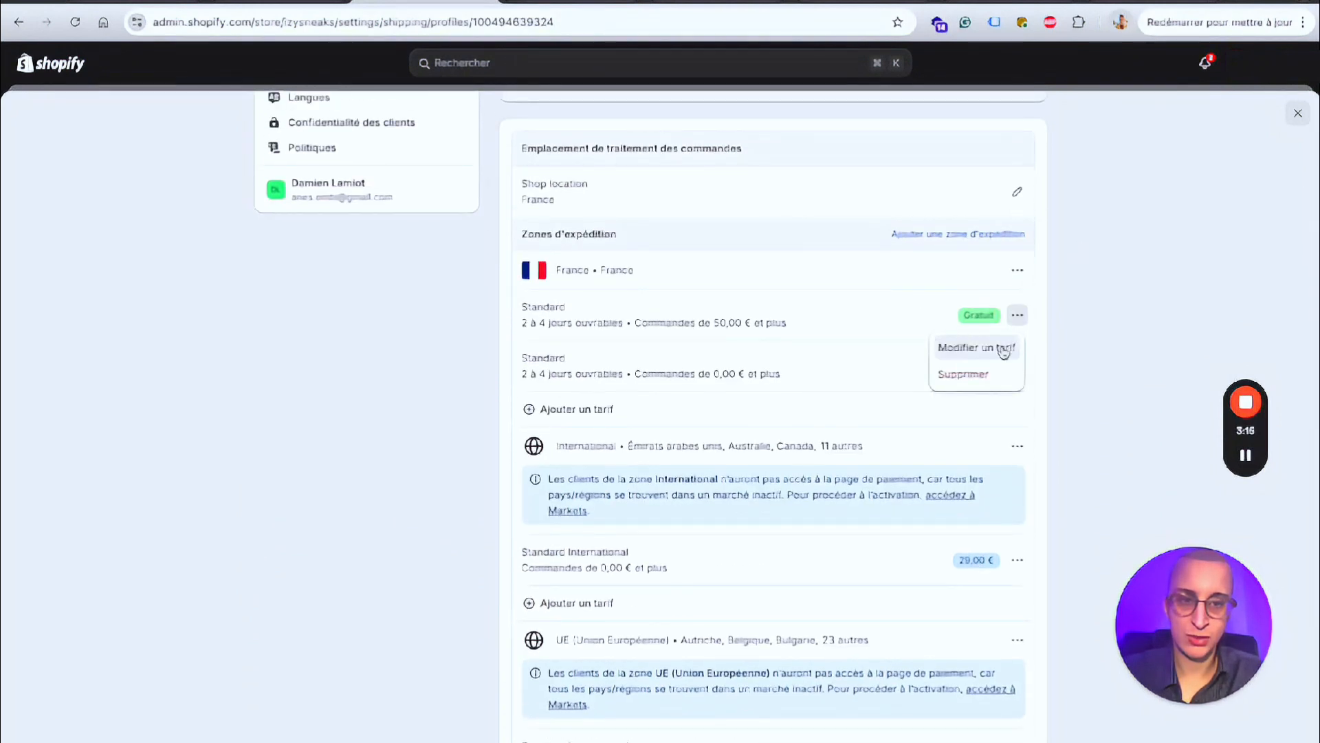
left_click(968, 370)
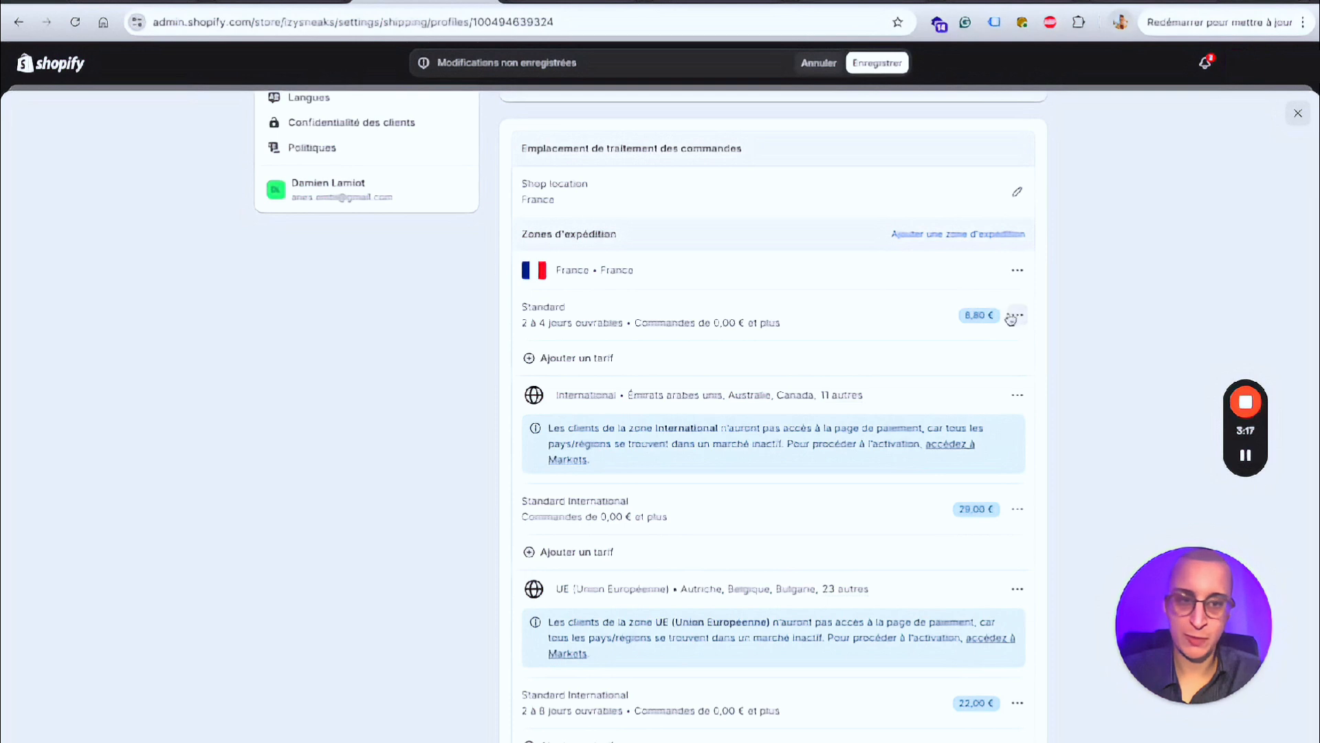
Step: Change the remaining France Standard rate to a custom rate named "Livraison la poste sous 9 à 12 jours ouvrés" priced at 0,00 €
left_click(1016, 315)
left_click(973, 344)
left_click(584, 264)
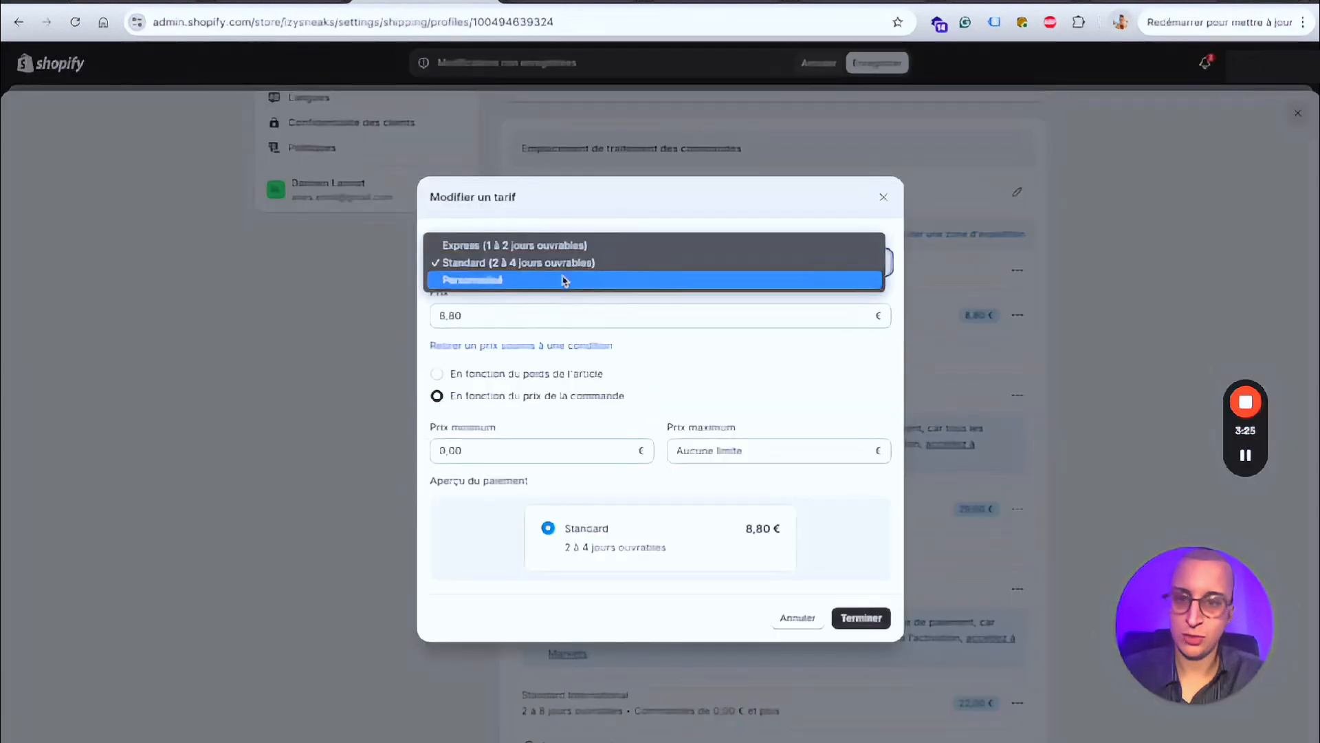
left_click(564, 279)
left_click(530, 271)
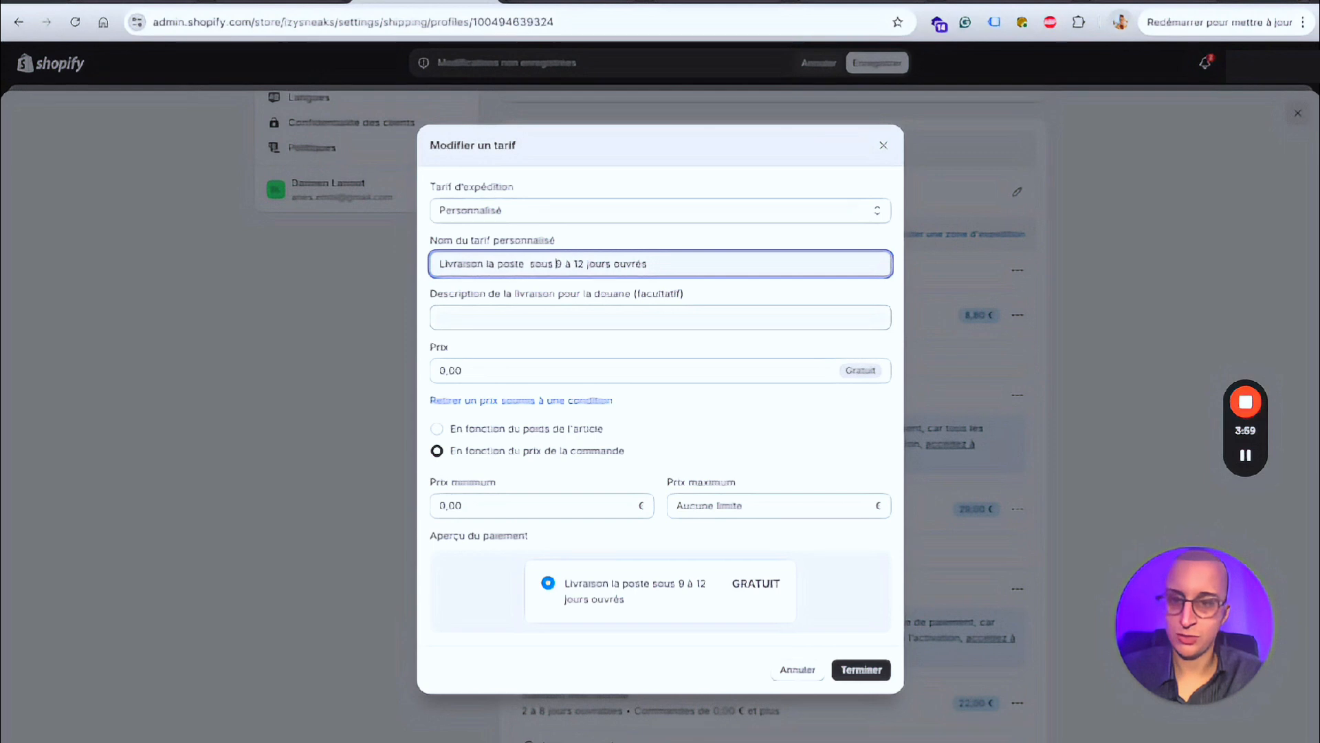
left_click(861, 669)
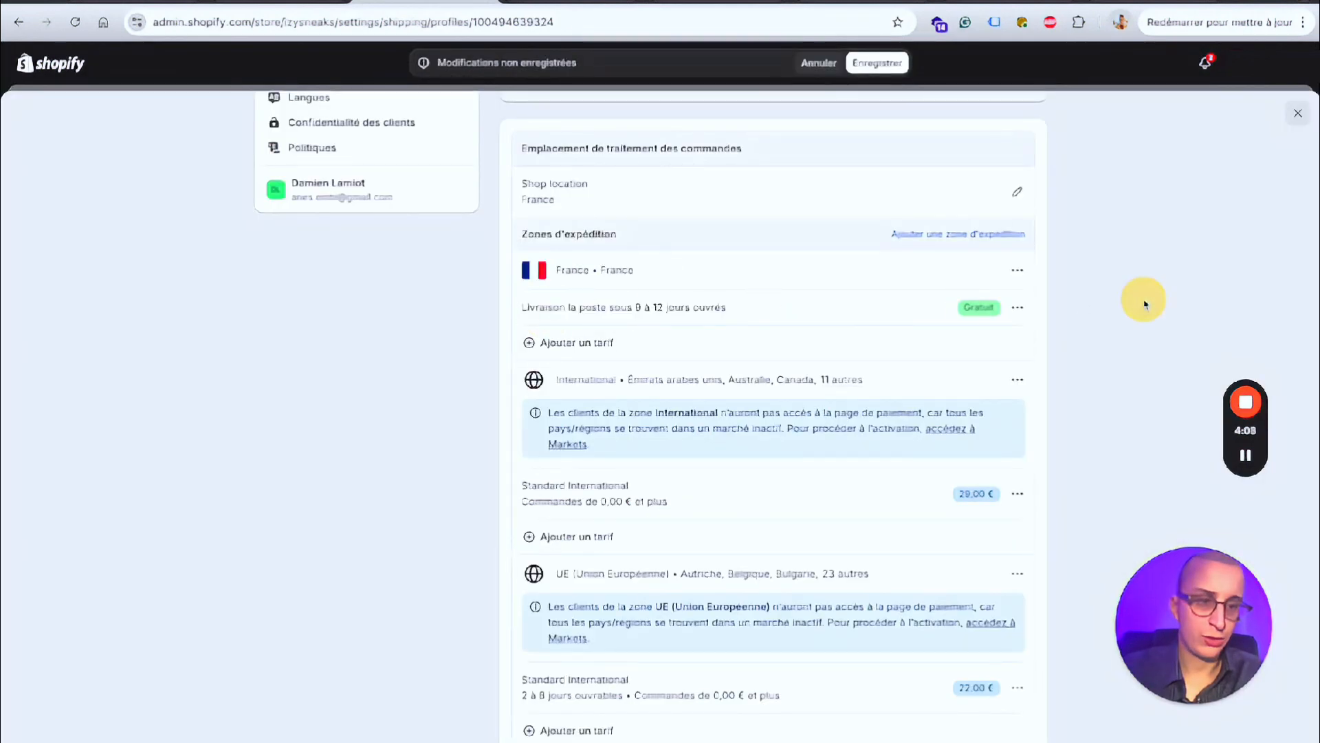
Step: Review the general shipping profile's zones and save the rate changes
scroll(1018, 314, "down", 2)
scroll(1018, 314, "down", 2)
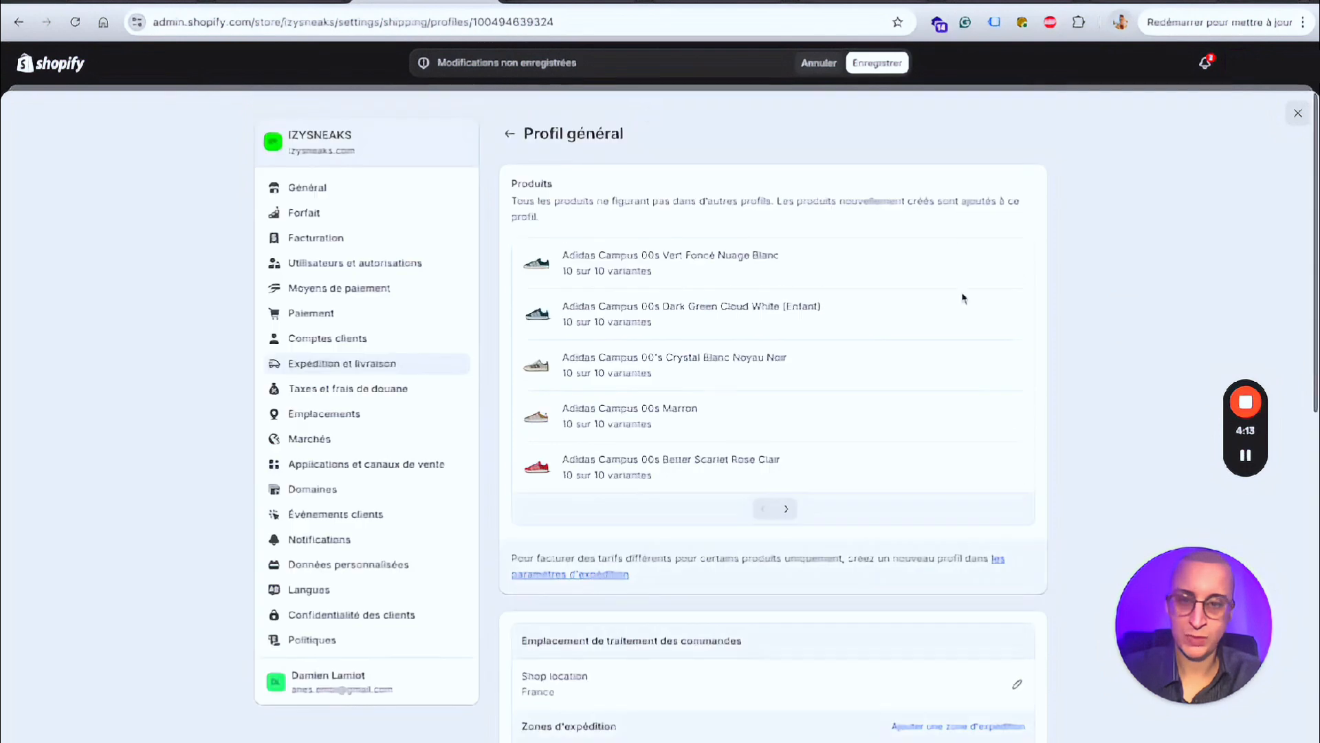
left_click(591, 2)
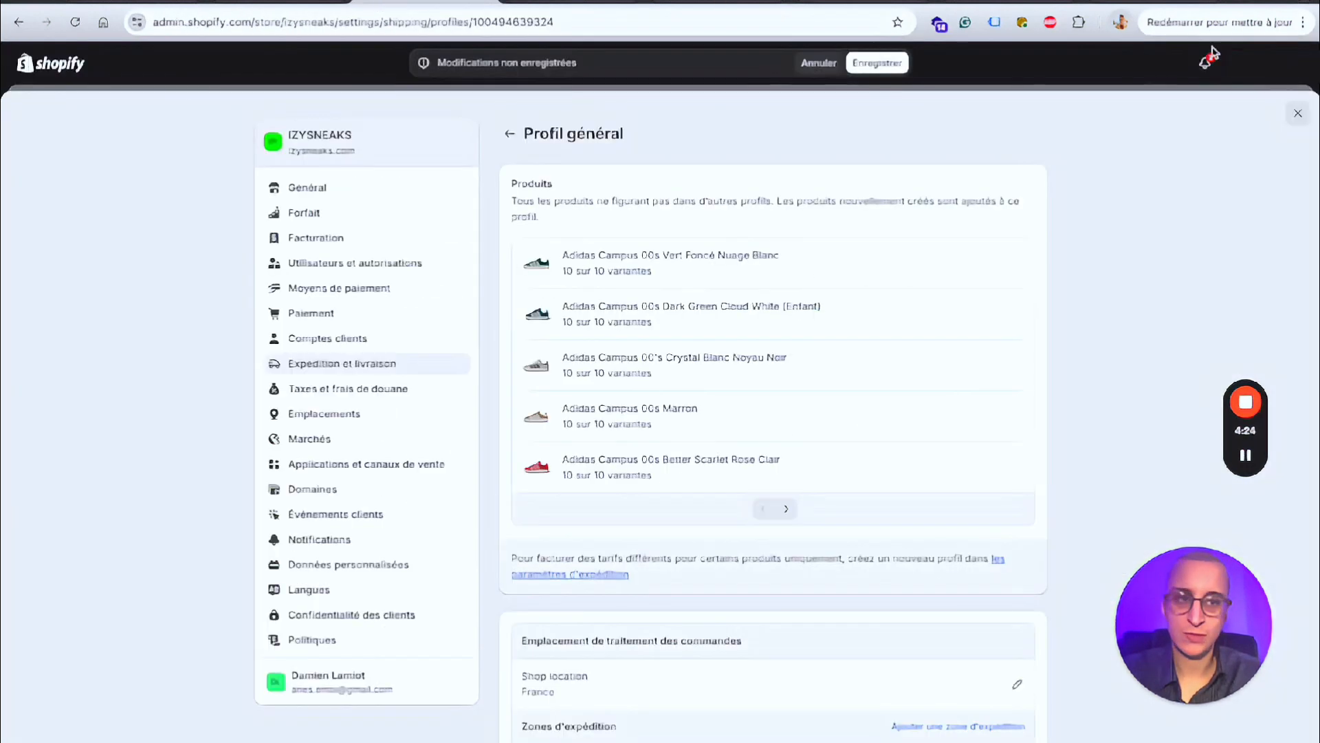
scroll(857, 442, "down", 4)
scroll(1277, 124, "up", 4)
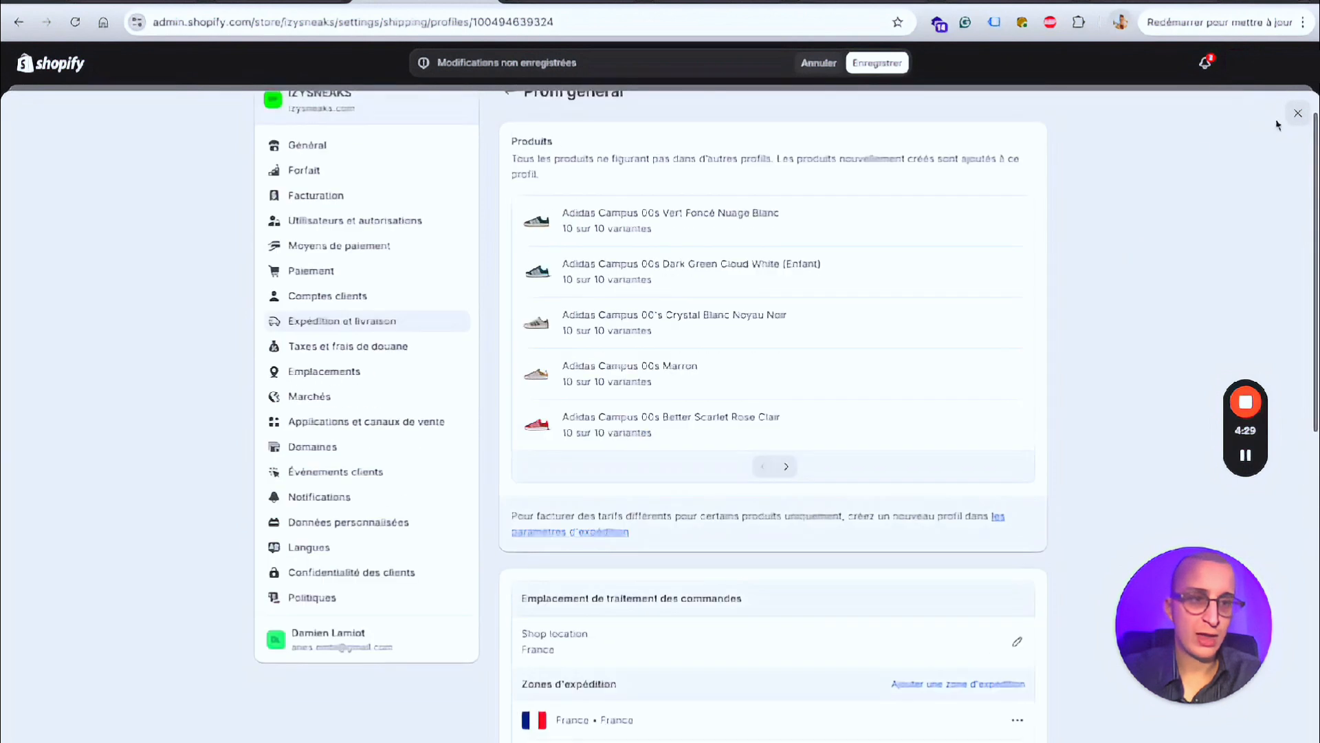
scroll(1277, 124, "up", 1)
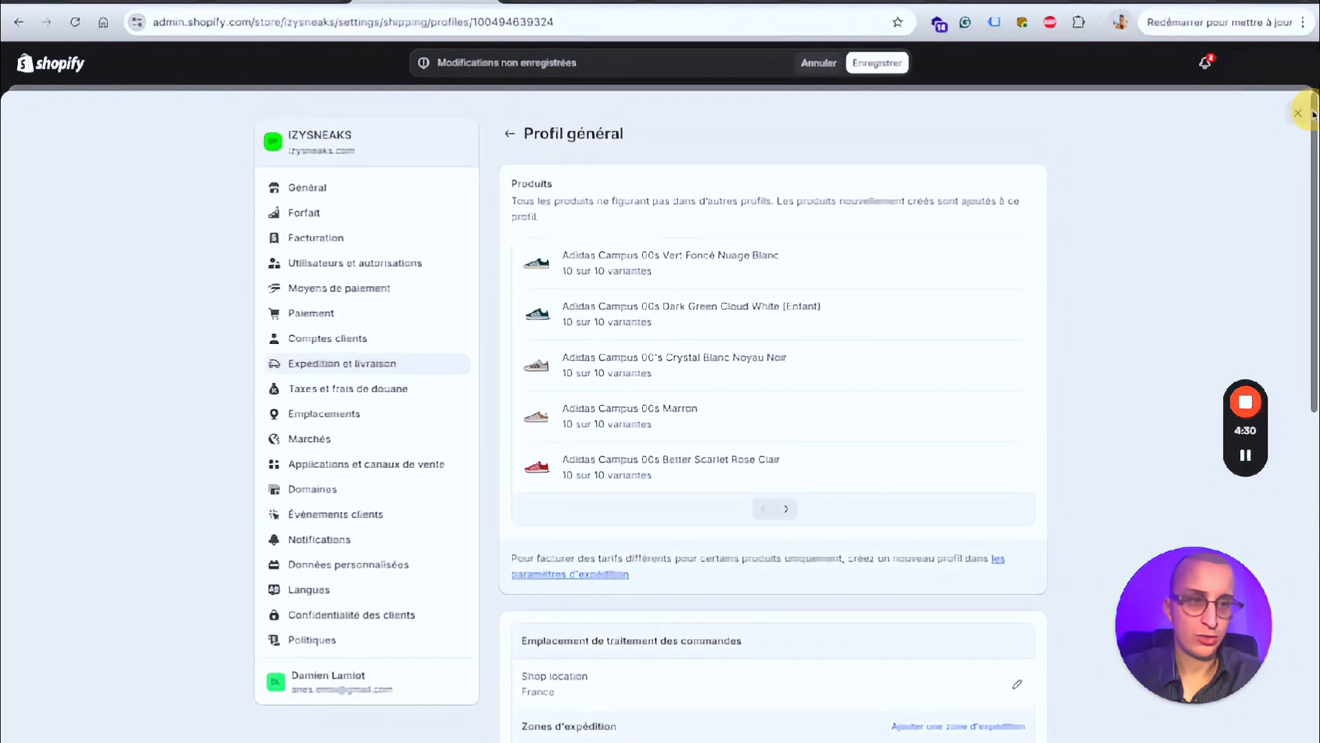
left_click(866, 76)
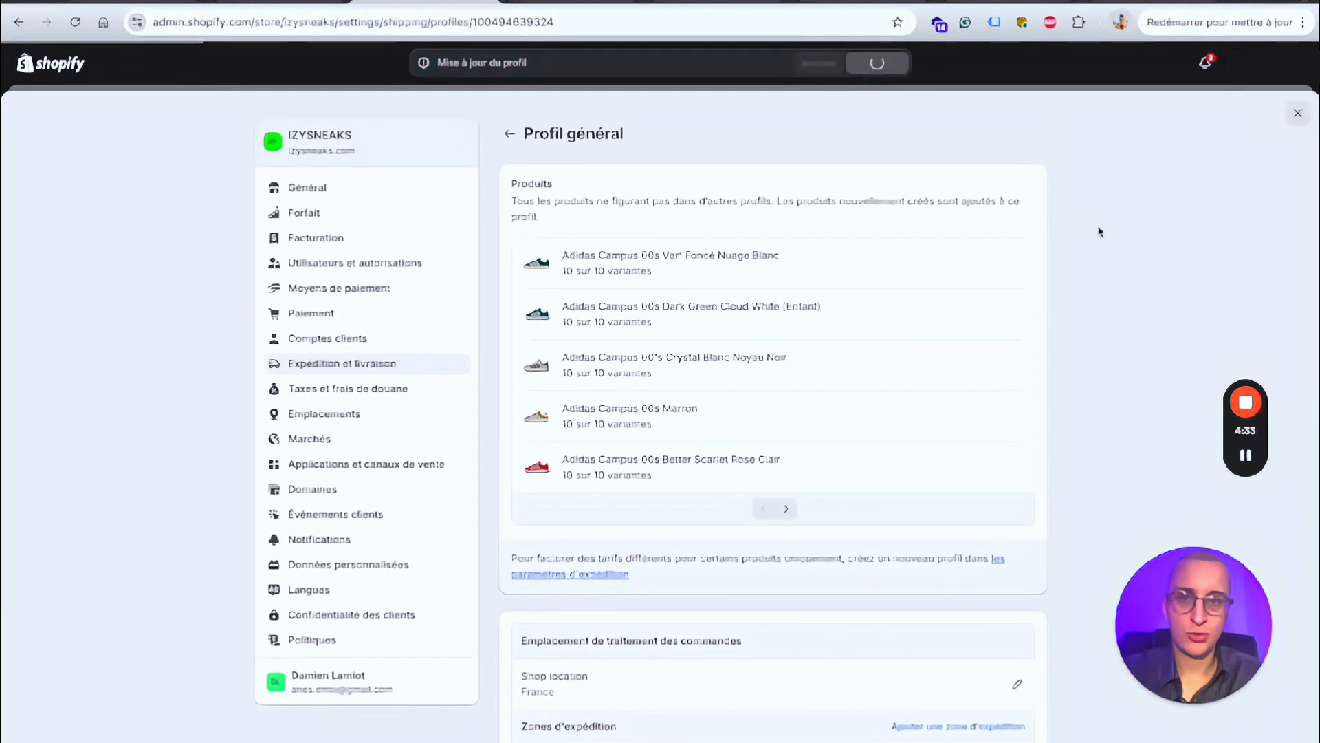
Step: Close the settings, open the product Adidas Campus 00's Crystal Blanc Noyau Noir and view it in the online store
left_click(1295, 115)
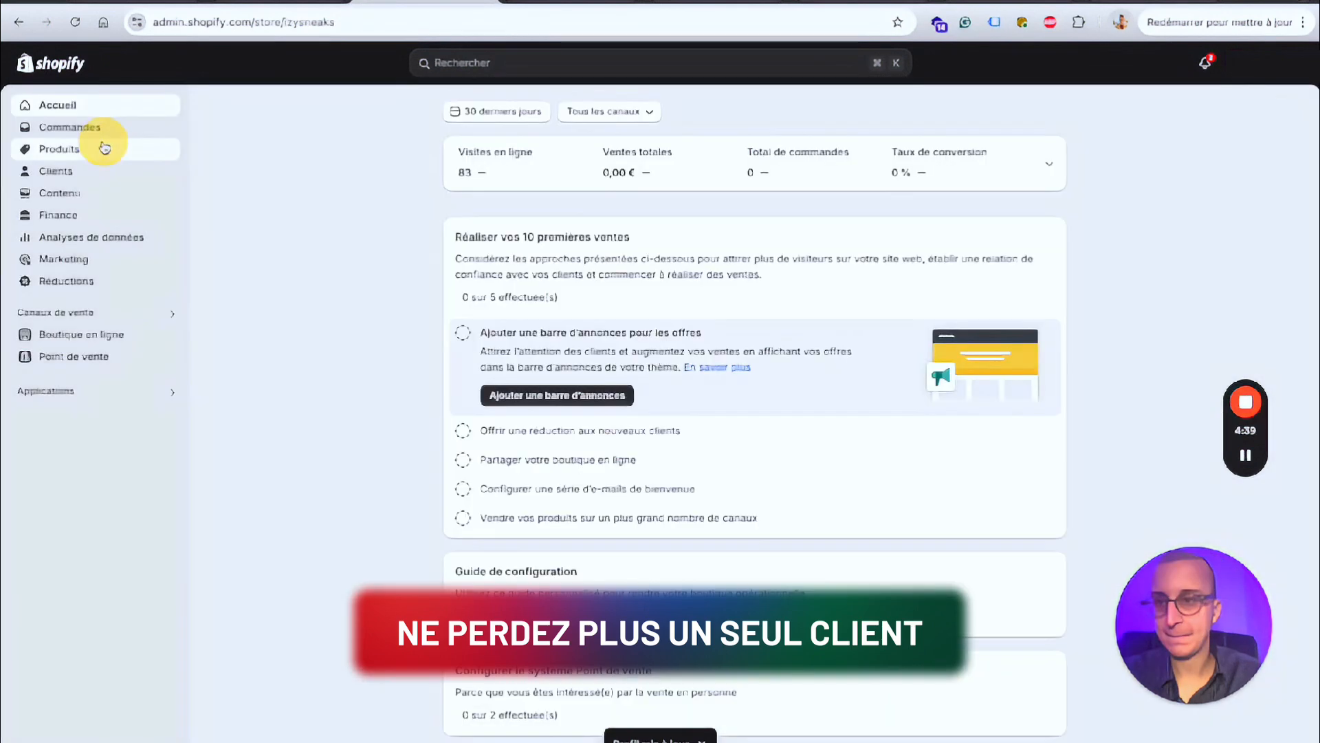
left_click(59, 148)
left_click(915, 205)
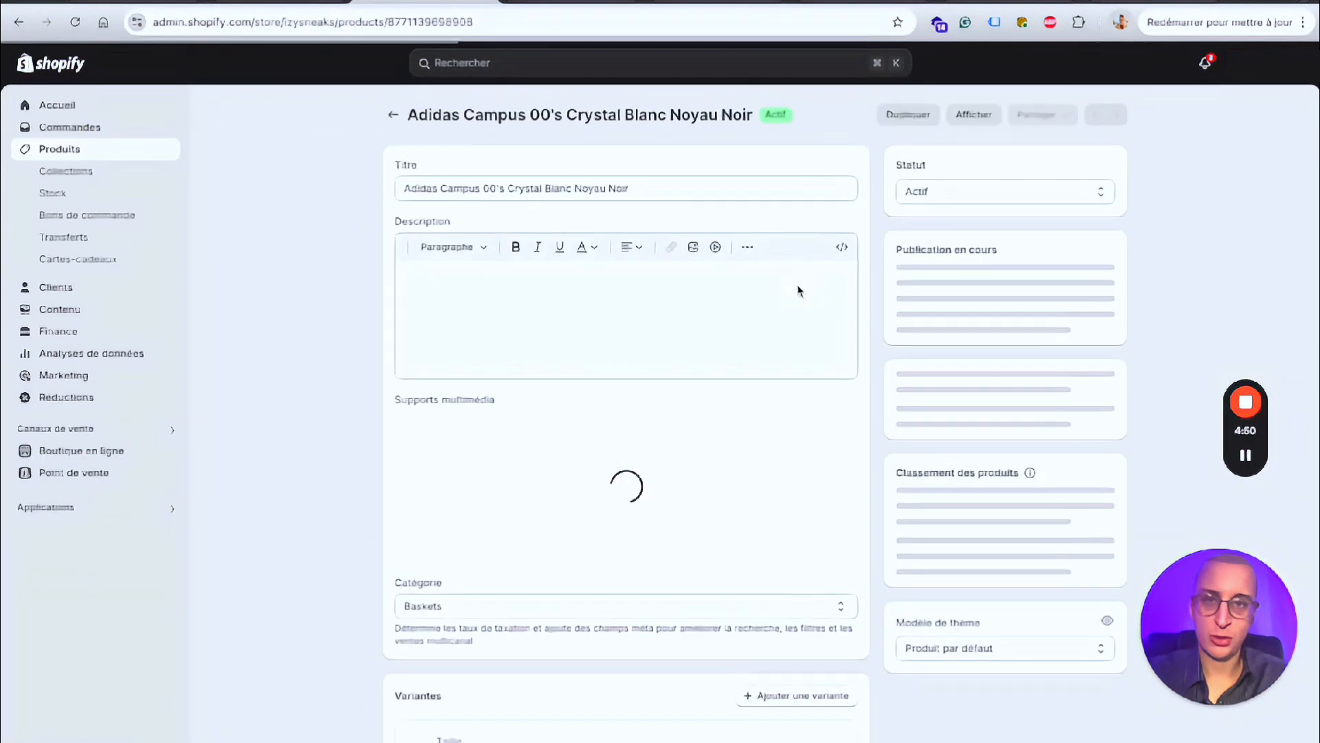
left_click(949, 115)
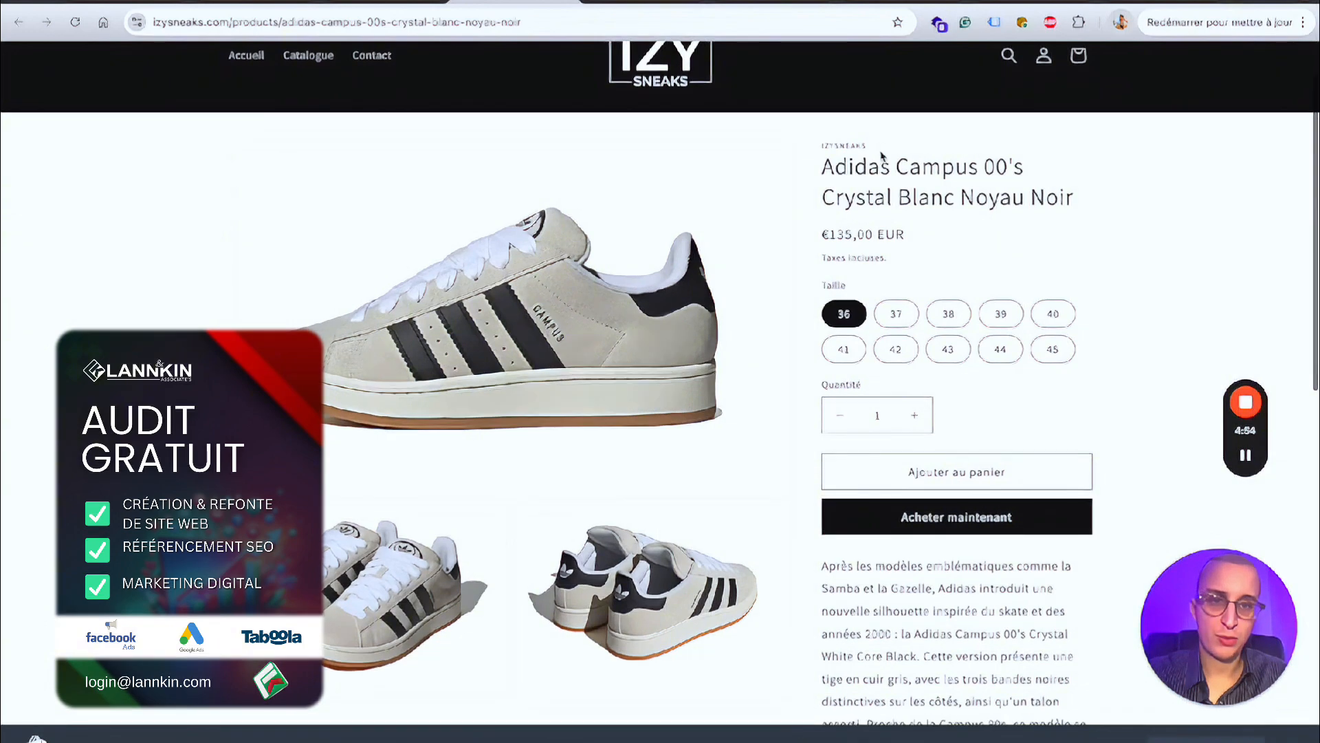
Step: Examine the product page's announcement bar, sizes, price, photos and description
scroll(956, 247, "down", 8)
scroll(854, 363, "up", 9)
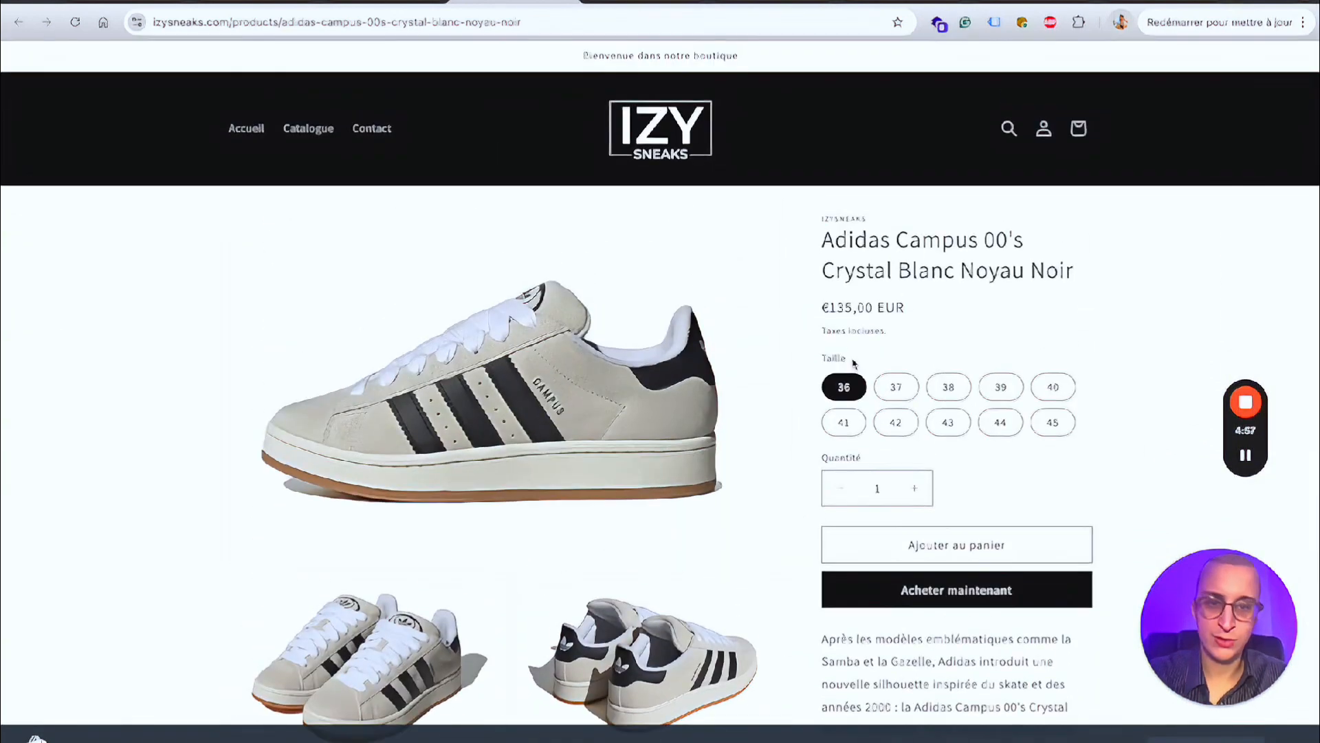
scroll(915, 550, "down", 4)
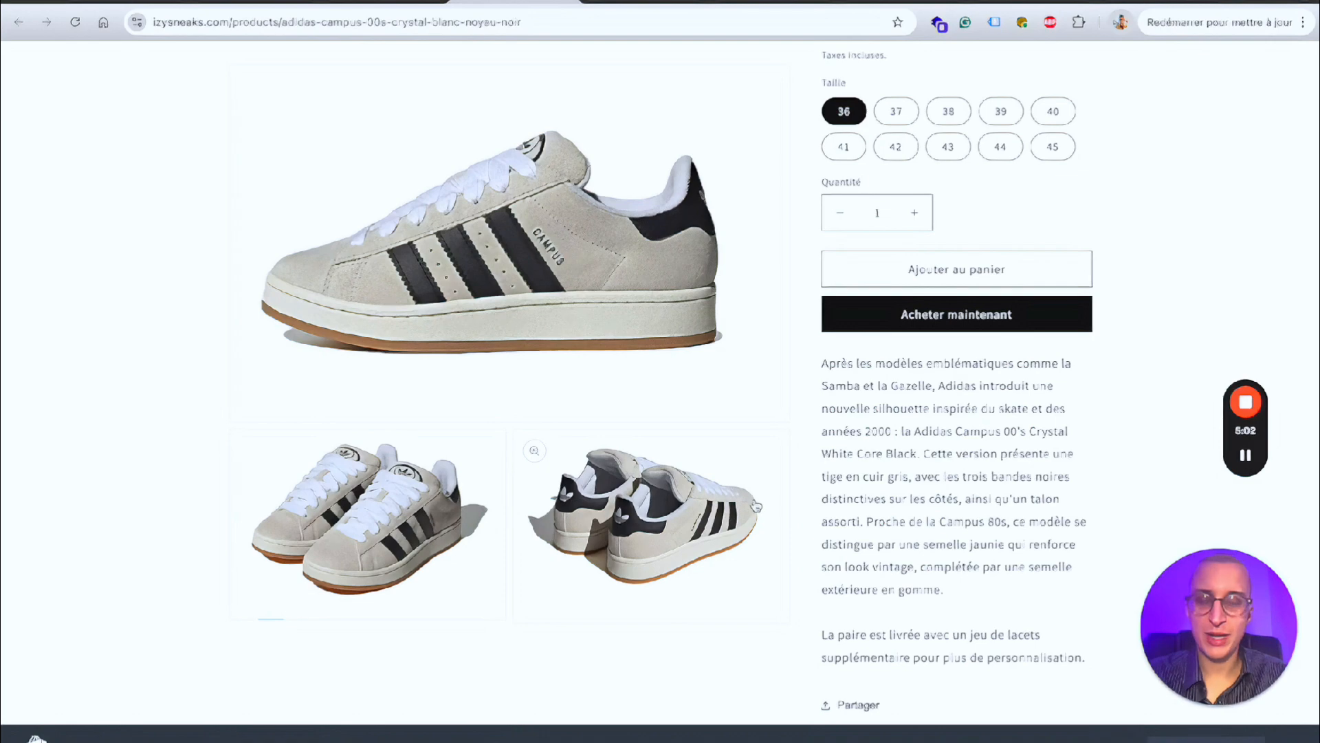
scroll(802, 306, "up", 4)
left_click_drag(583, 55, 837, 57)
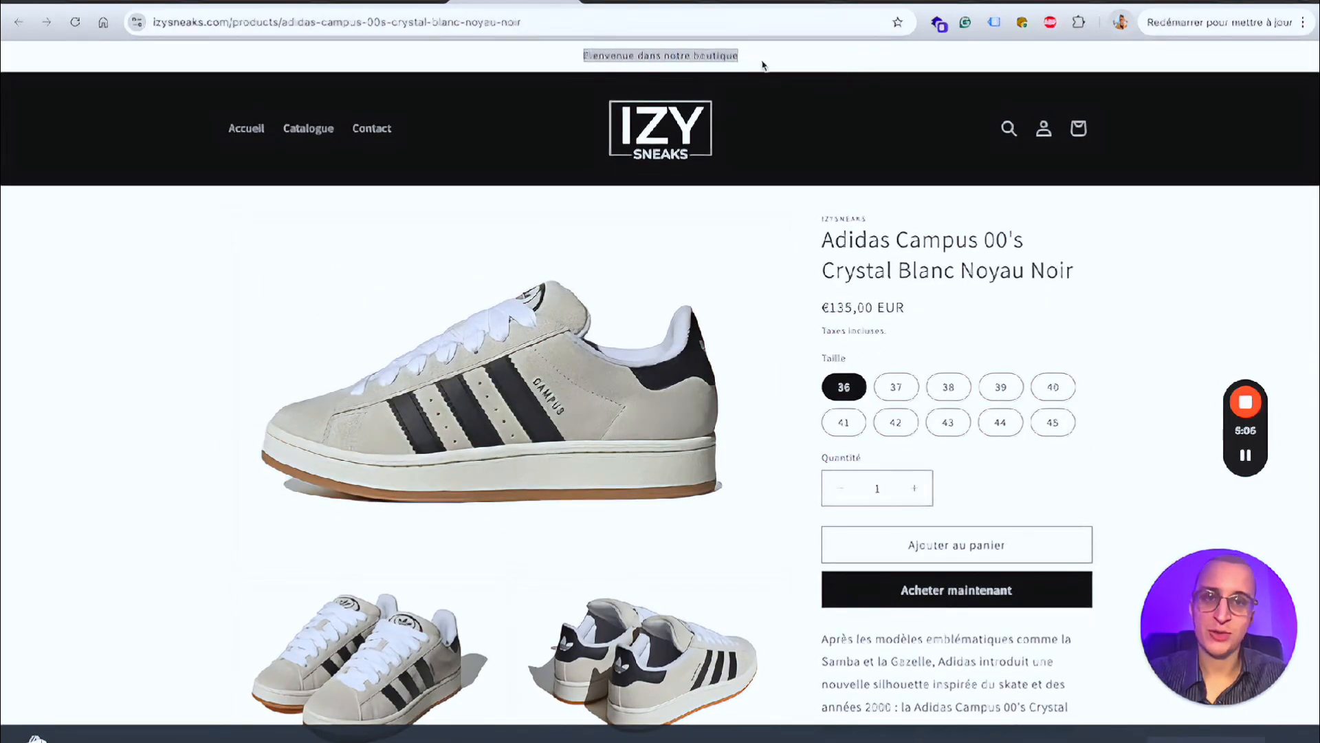
left_click(901, 103)
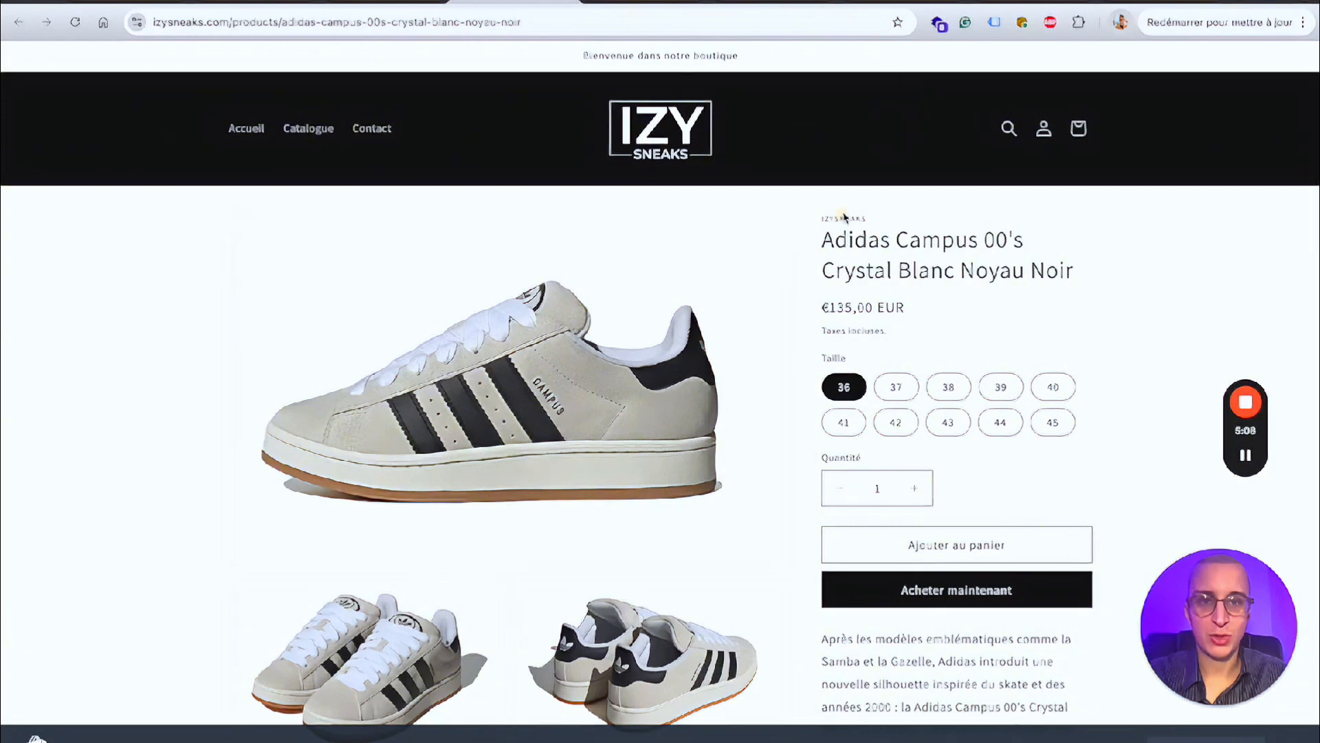
Step: Check the product page's footer with its legal page links, the logo, and the product's title and price
scroll(830, 356, "down", 15)
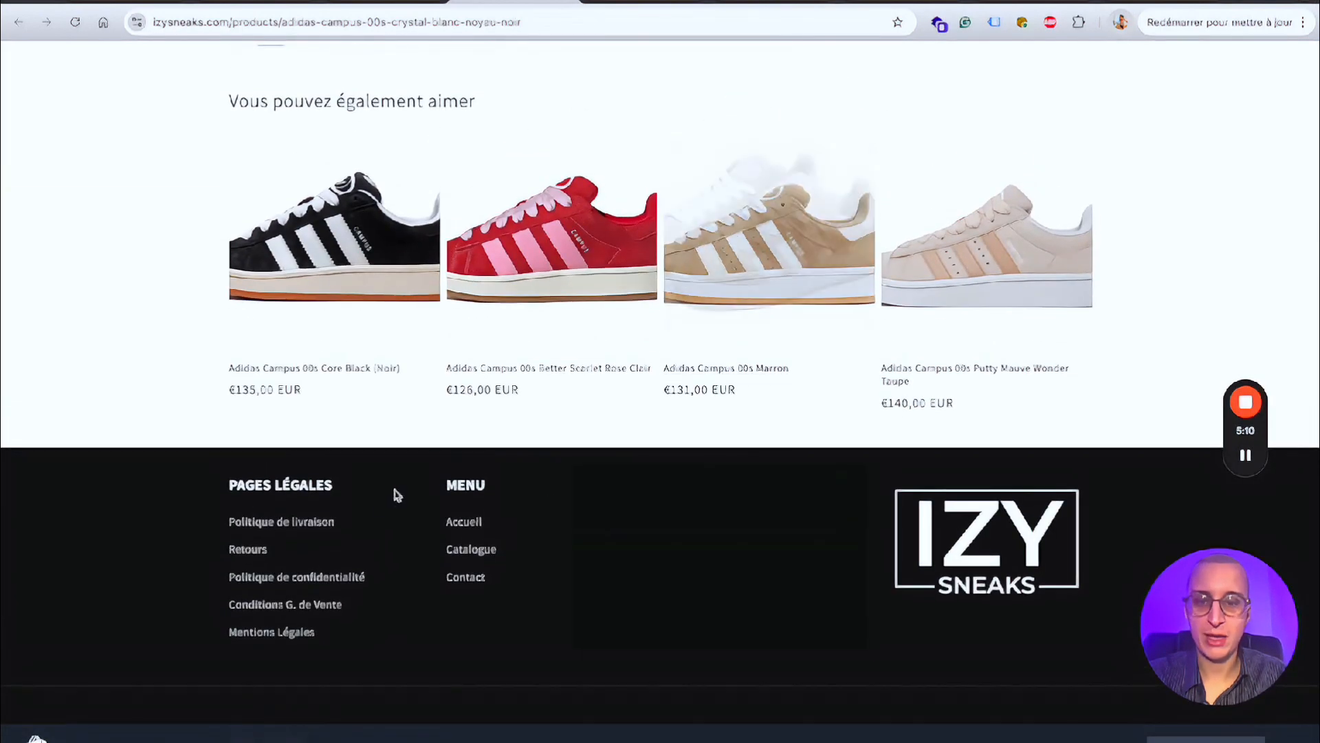
scroll(672, 163, "up", 15)
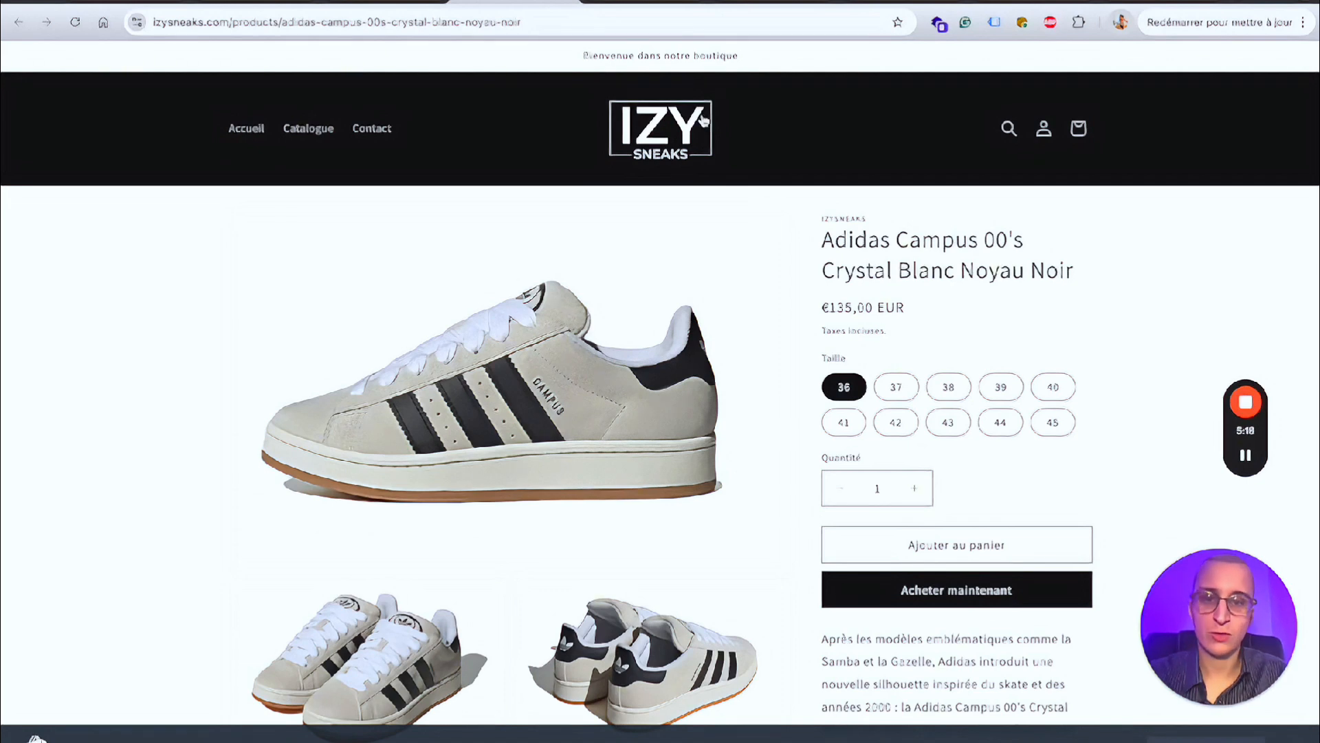
left_click_drag(999, 324, 823, 220)
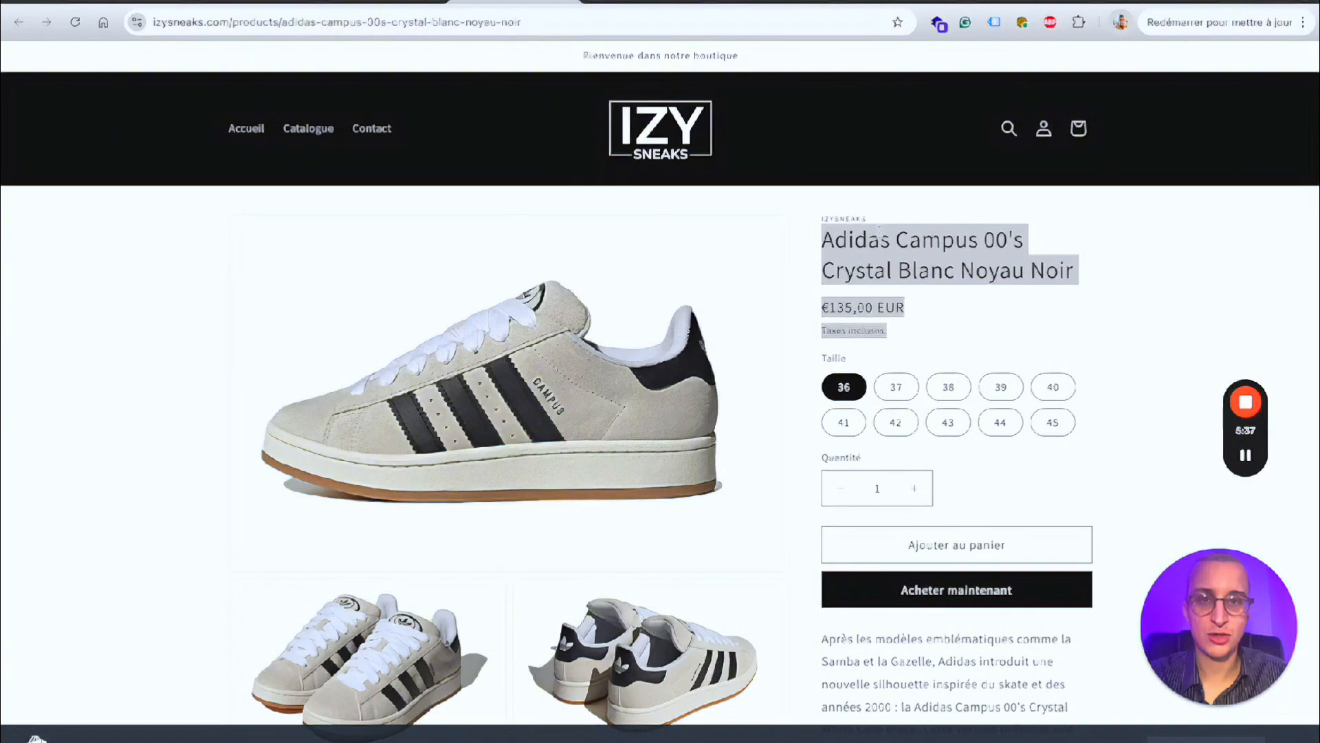
key("ctrl+Tab")
key("ctrl+shift+Tab")
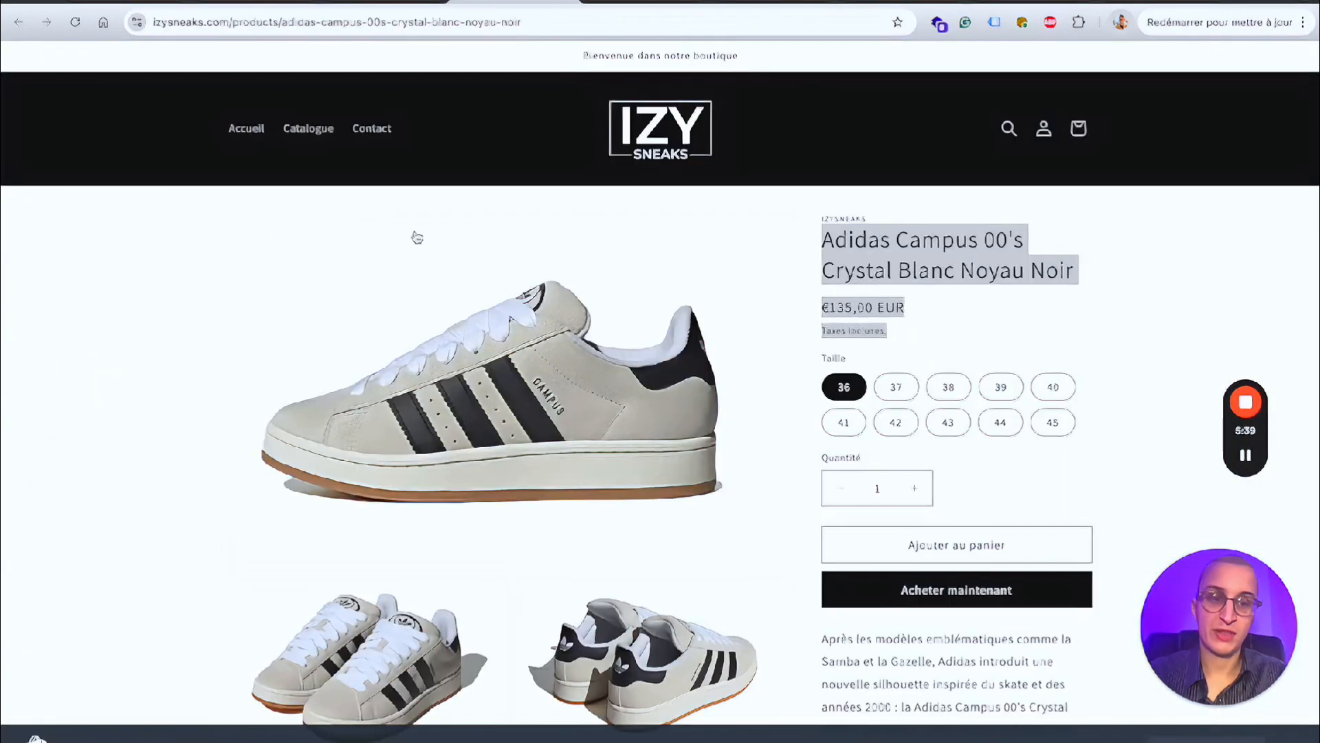
scroll(417, 237, "down", 3)
Step: Switch to Google Merchant Center and review the general account options, including language, time zone and data sharing
key("ctrl+Tab")
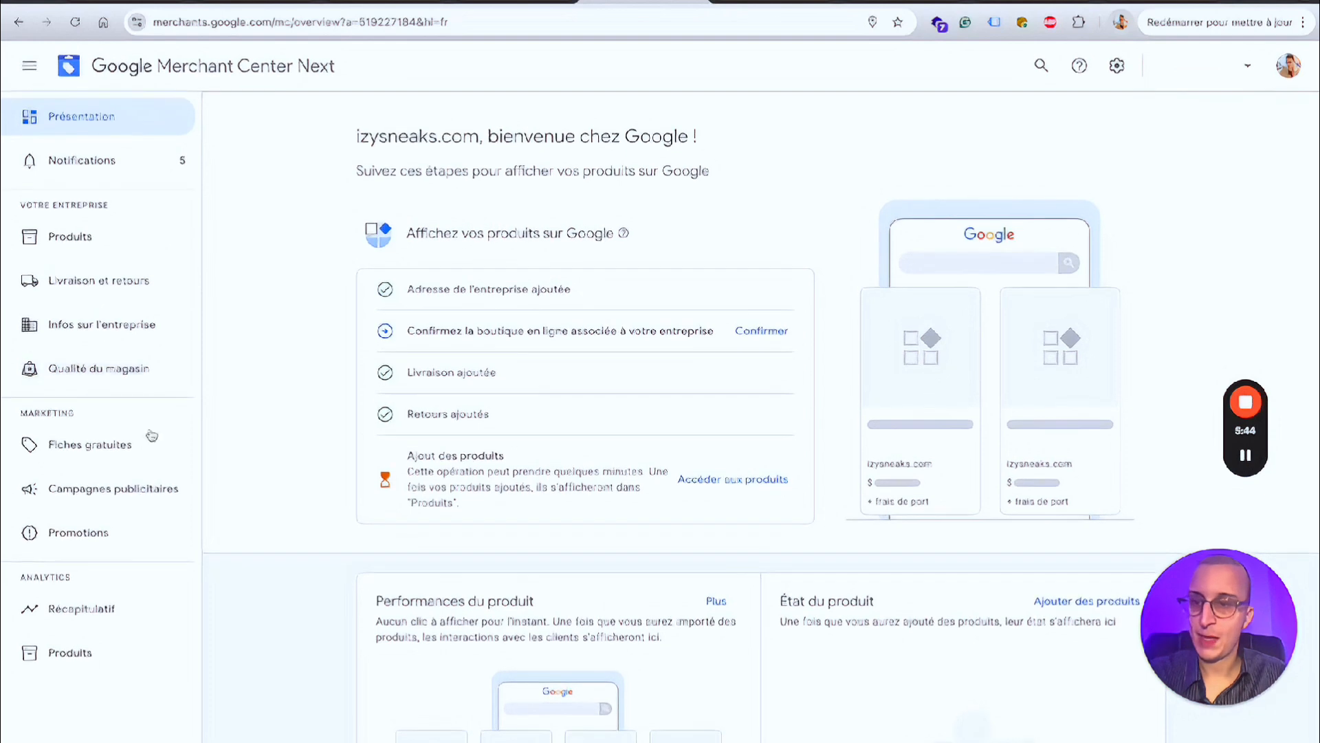
left_click(1121, 69)
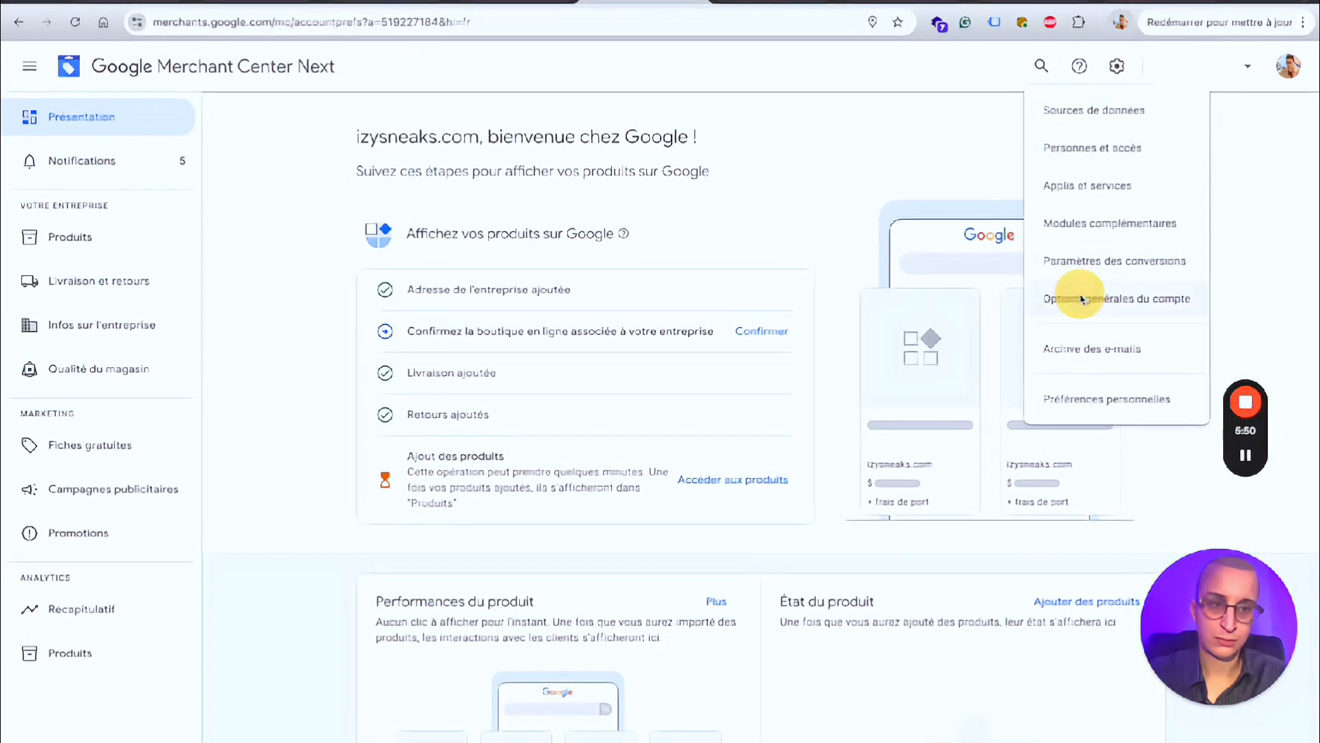
left_click(1129, 295)
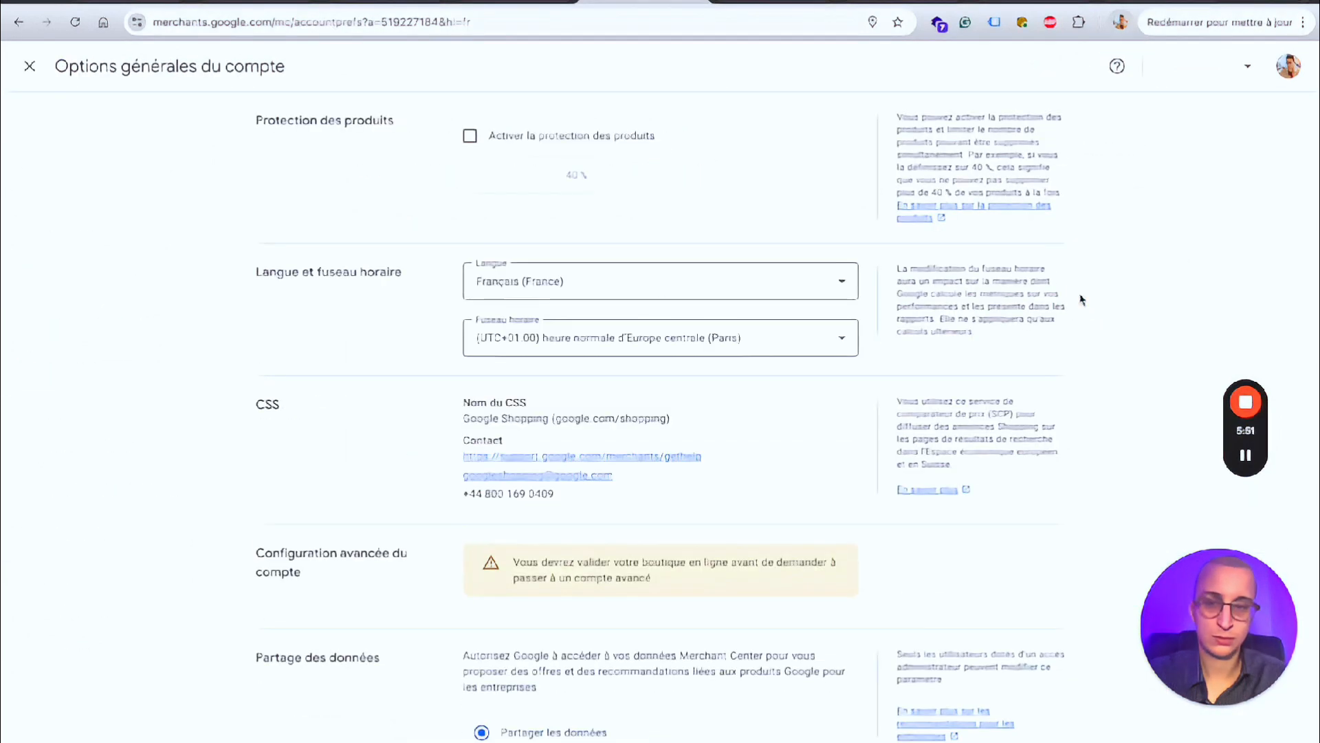
scroll(663, 124, "down", 1)
scroll(663, 124, "down", 2)
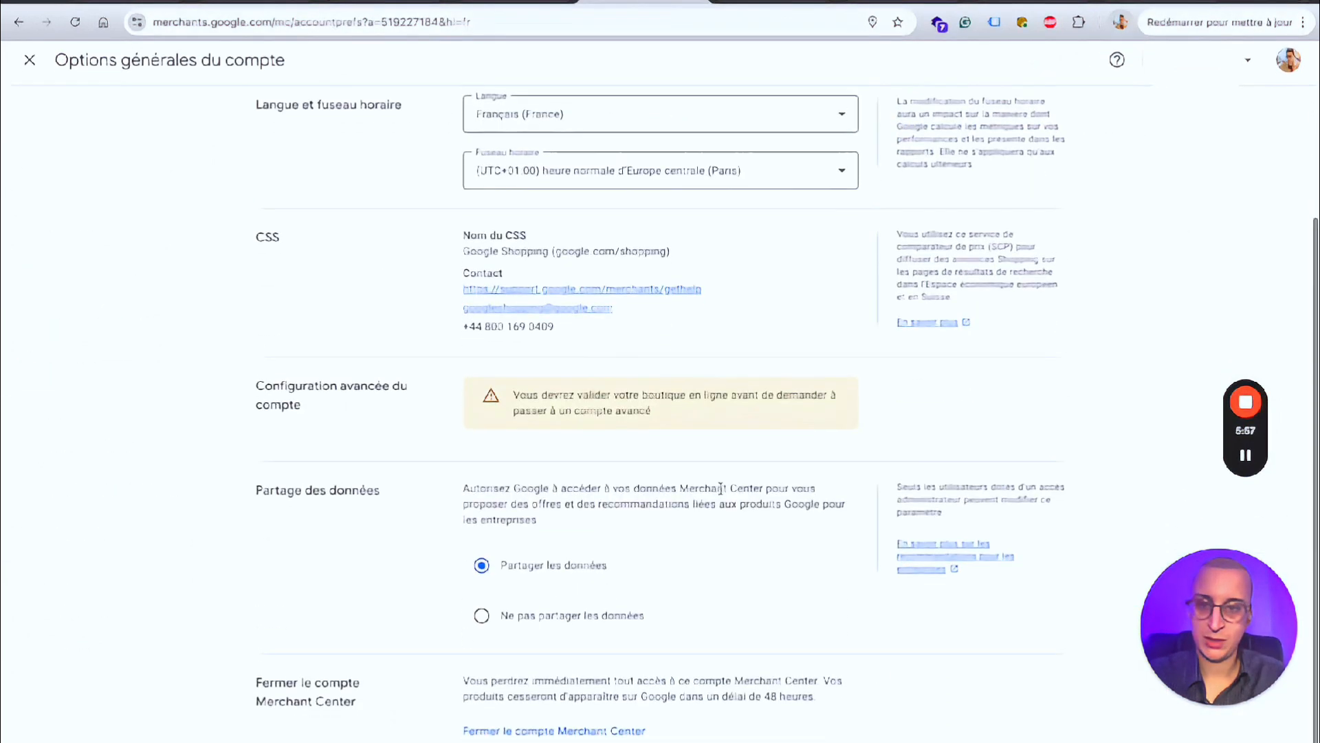
scroll(722, 495, "up", 3)
left_click(22, 67)
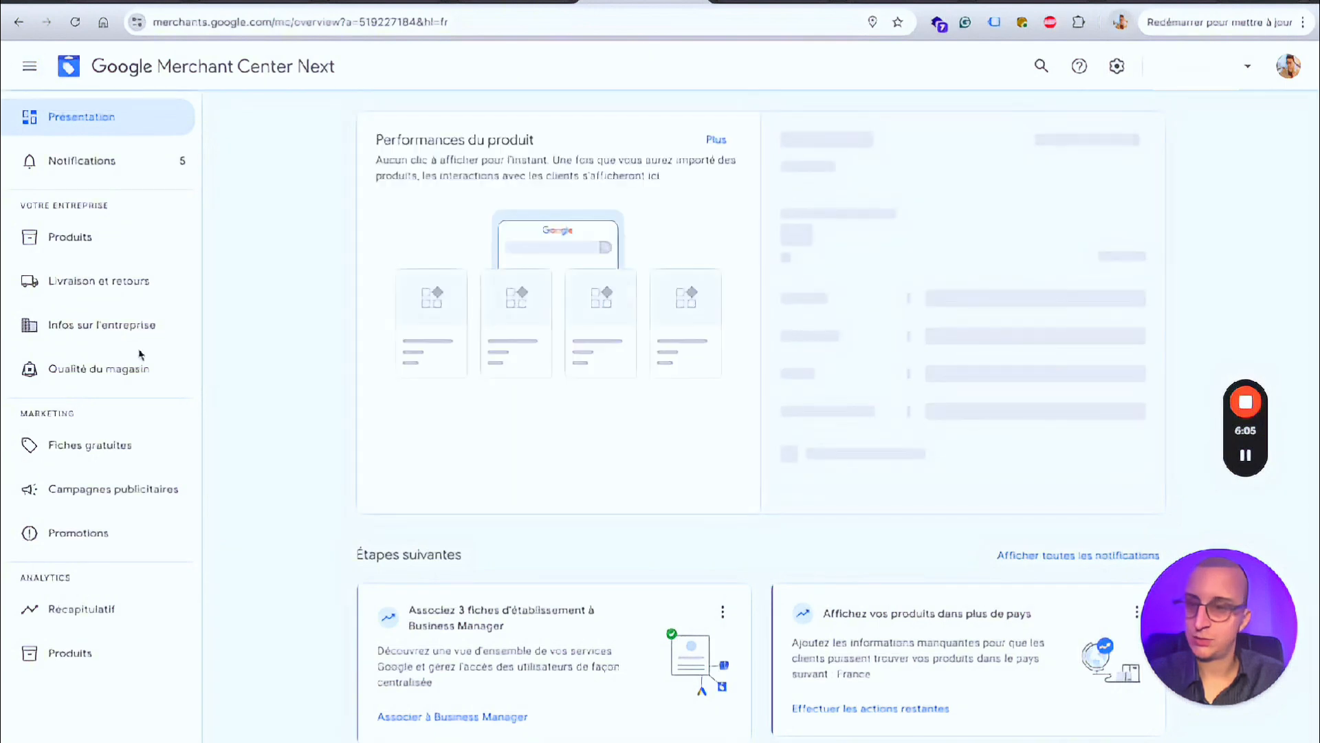
Step: Delete the existing shipping policies "Livraison à domicile France" and "Livraison gratuite" from the shipping and returns settings
left_click(131, 325)
left_click(126, 295)
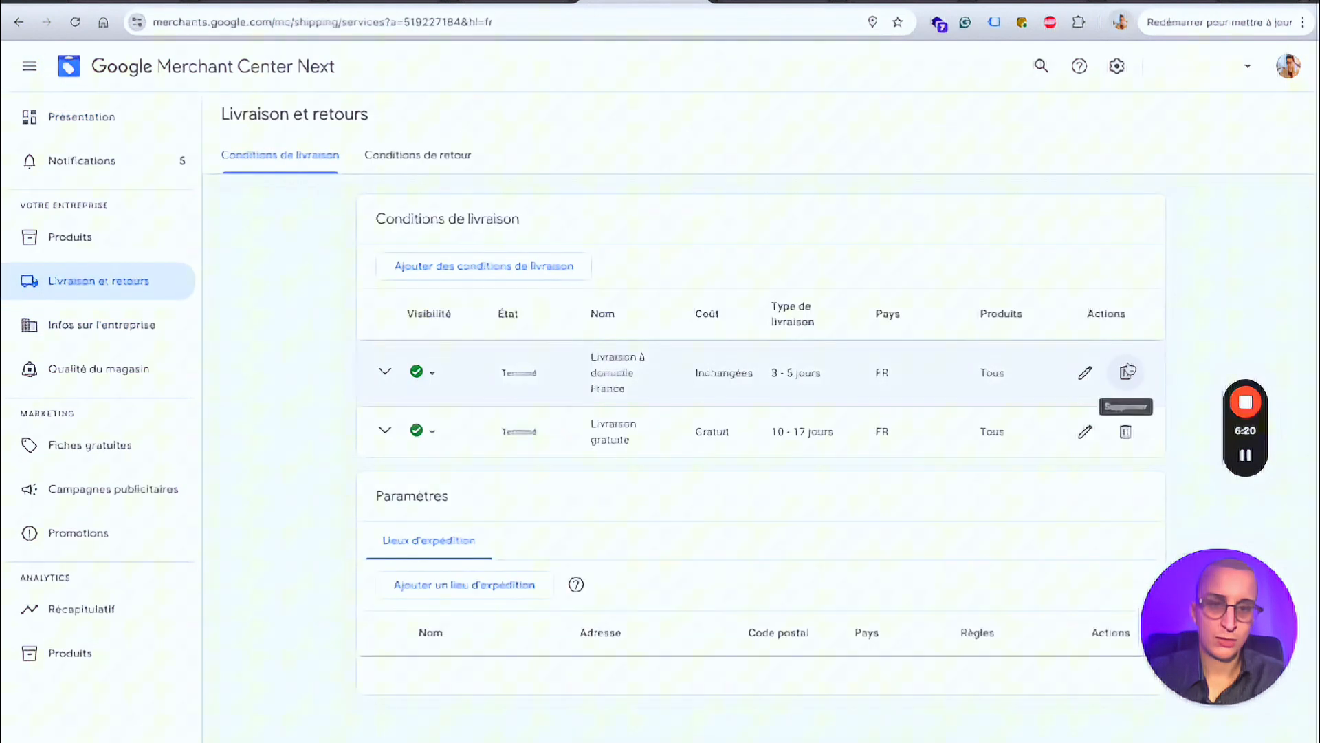
left_click(1126, 372)
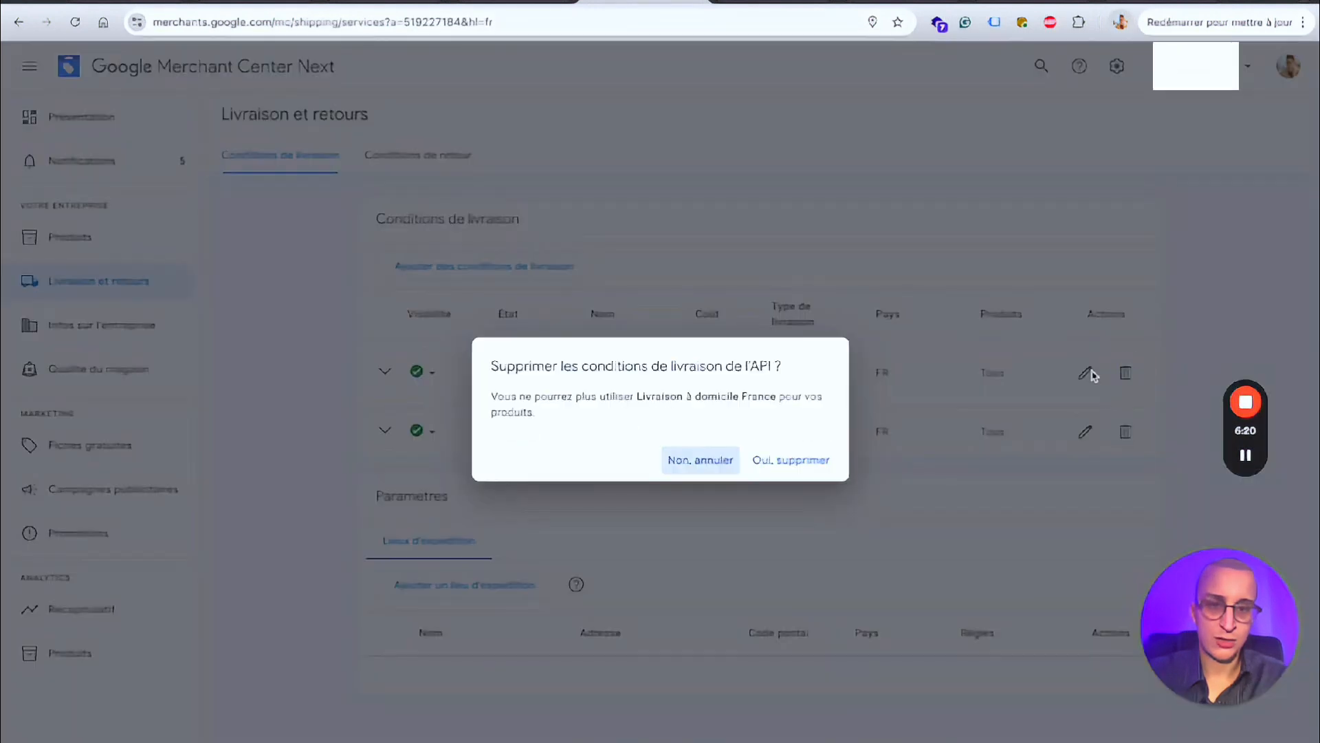
left_click(773, 454)
left_click(1124, 373)
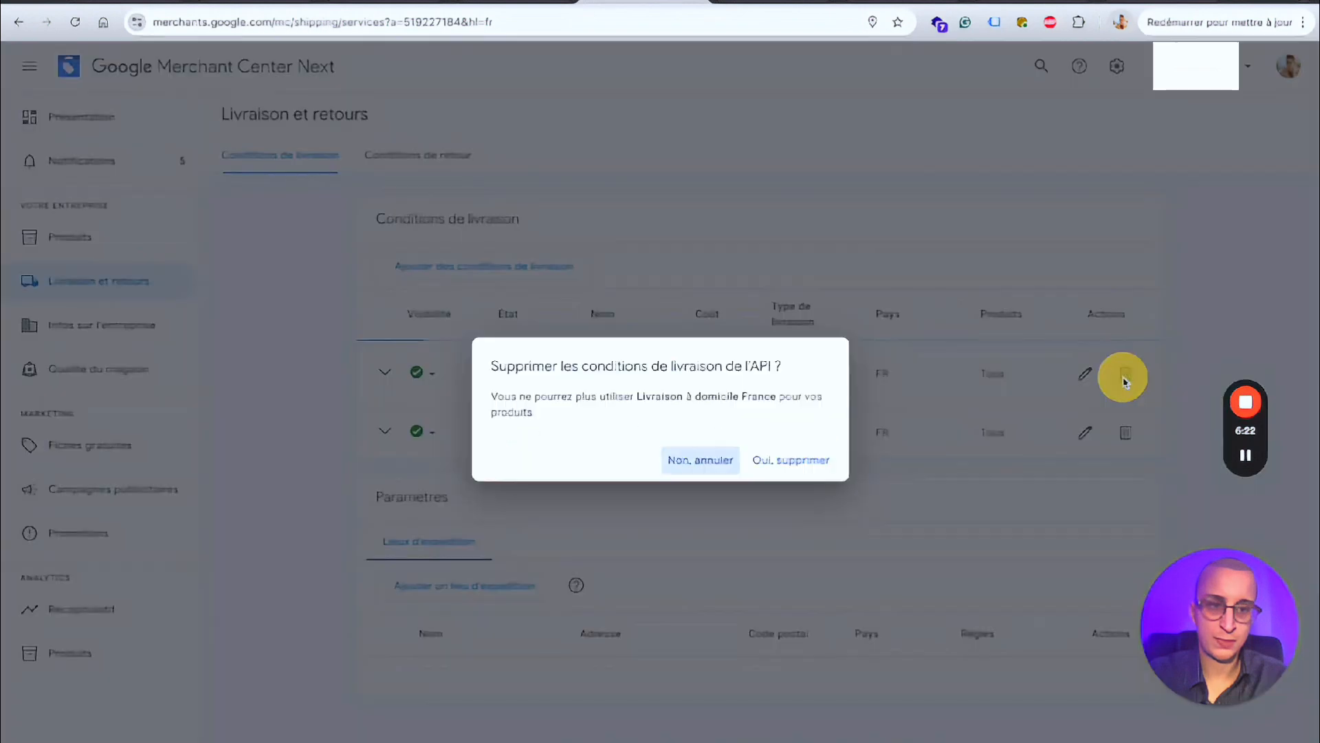
Step: Start a new shipping policy for France covering all products, with delivery times determined by carrier
left_click(504, 265)
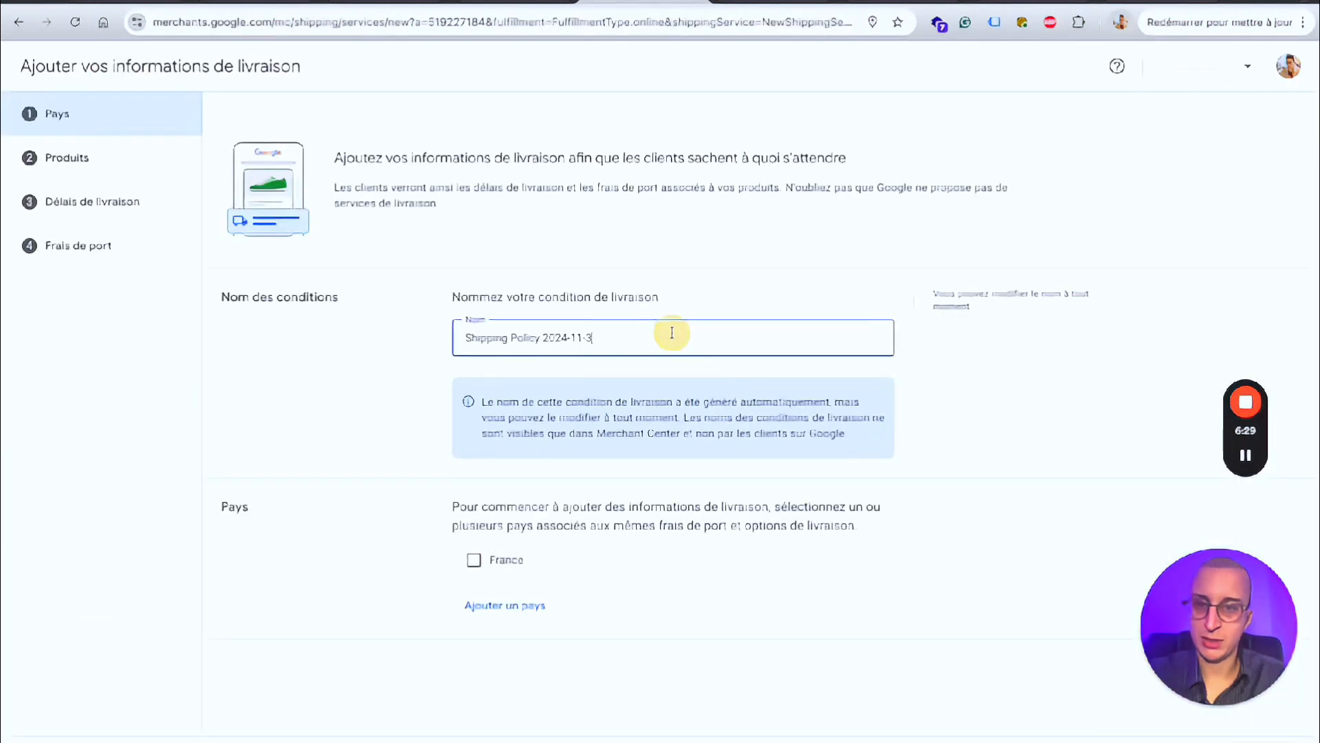
left_click(474, 559)
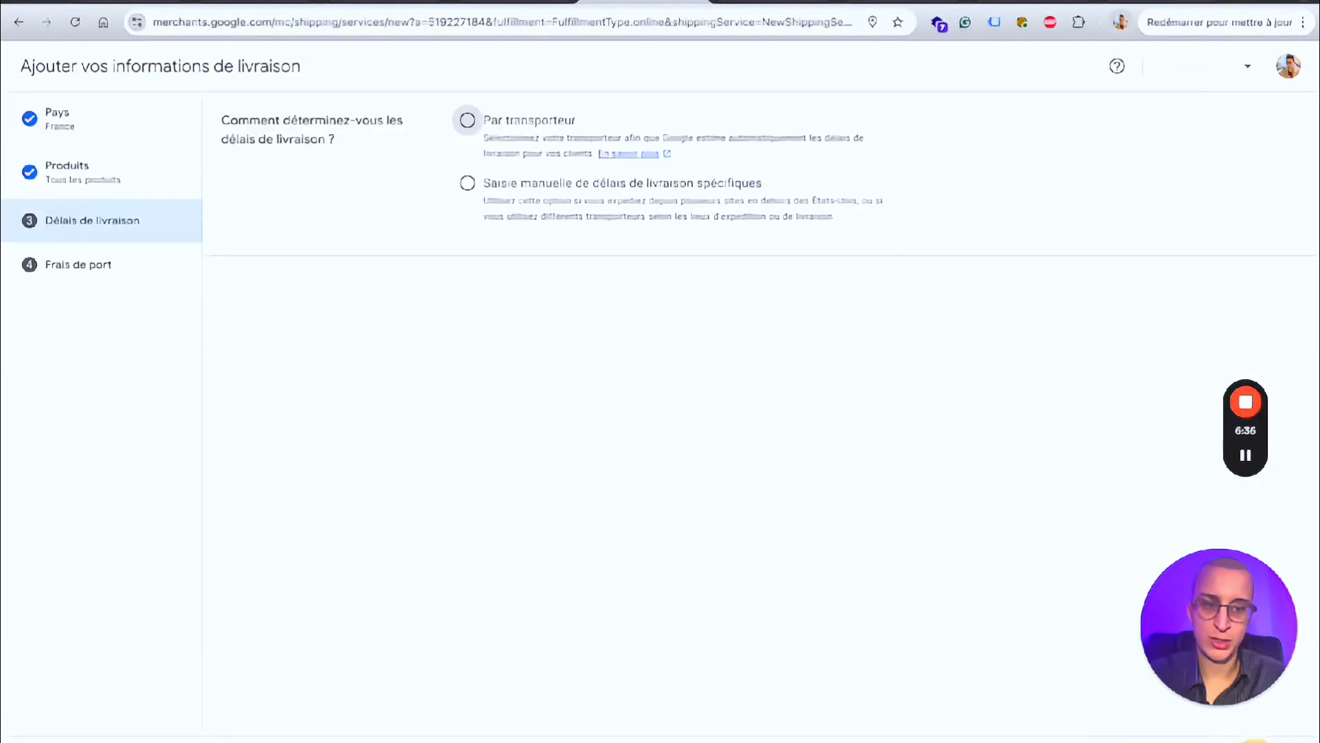
left_click(533, 119)
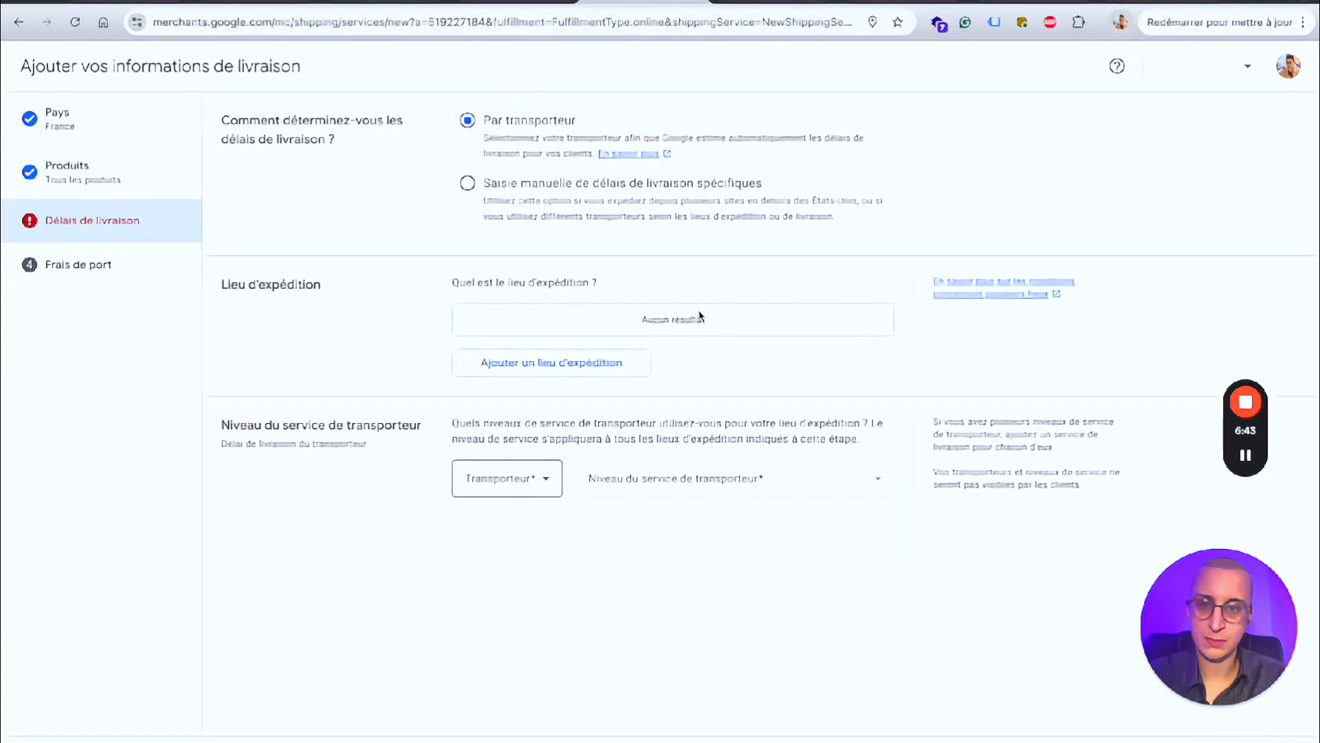
Step: Add a new shipping location and fill in the company's name and full postal address from the store's footer
left_click(549, 363)
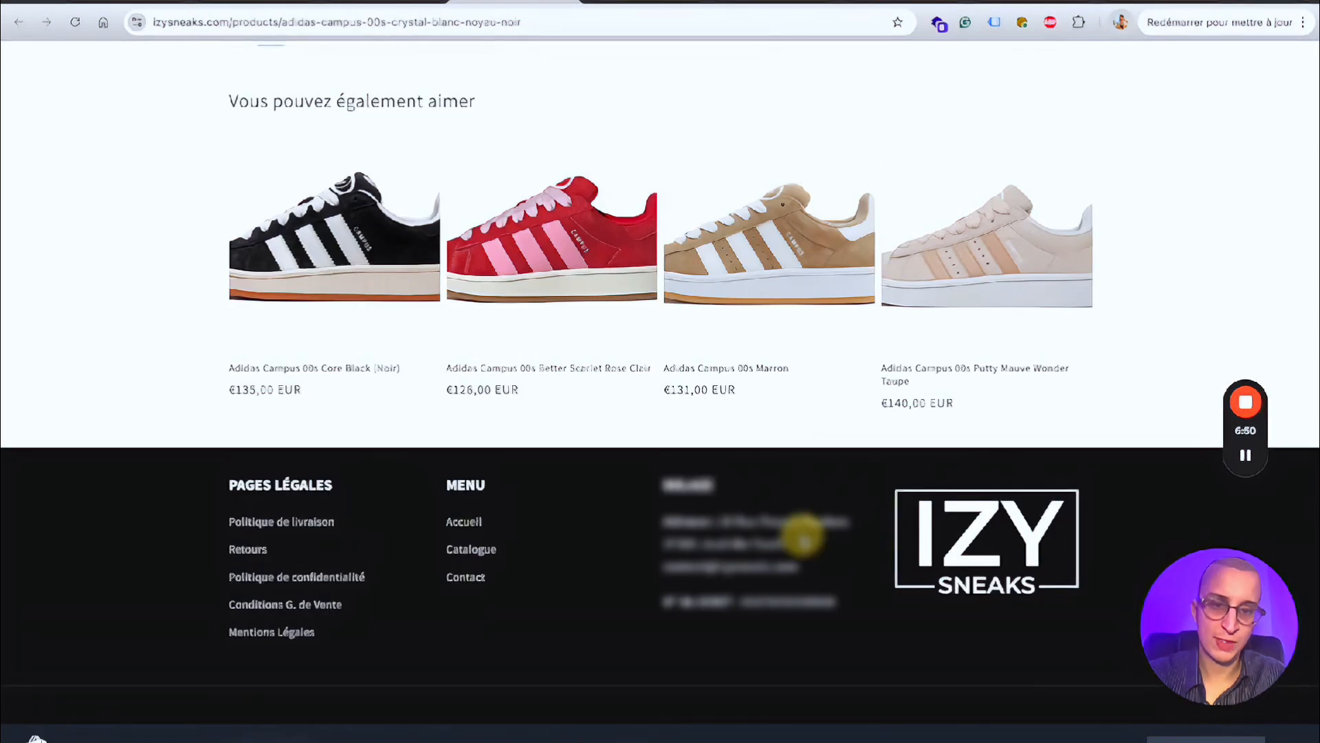
type("ELAZZ")
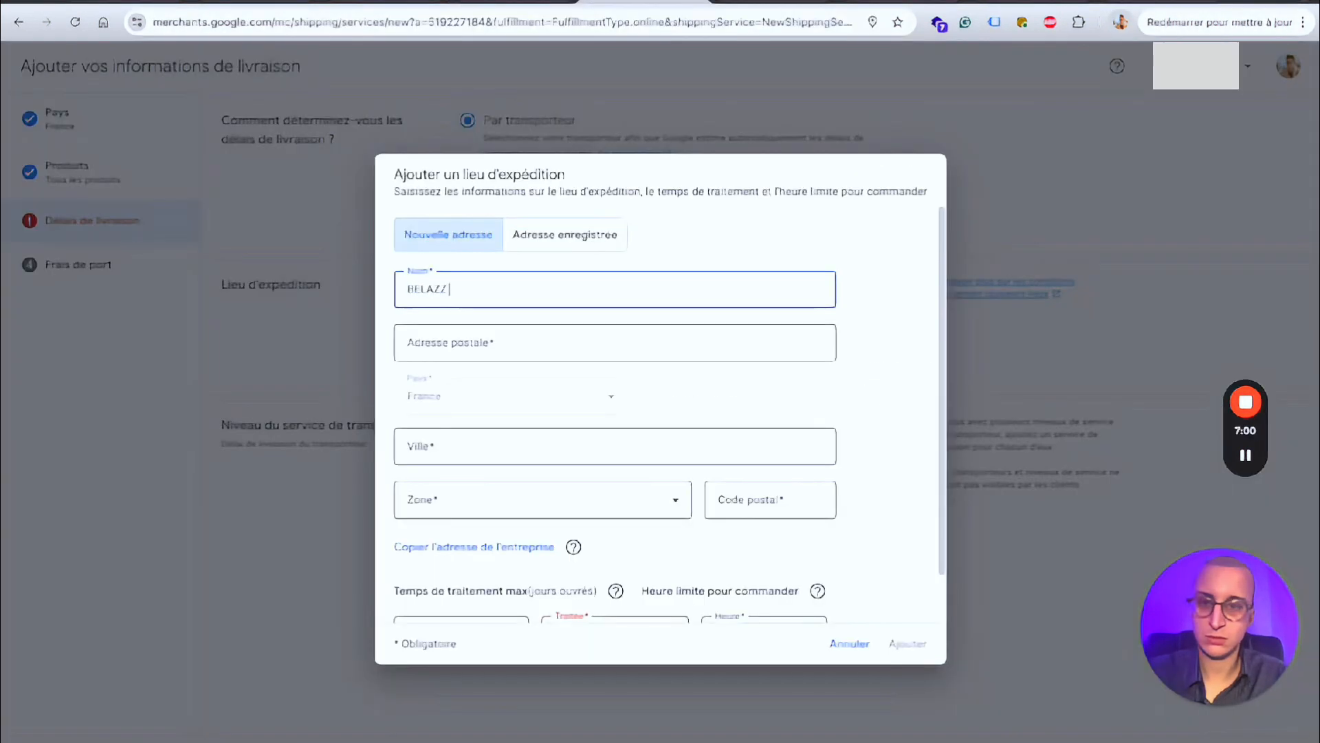
type(" société")
left_click(615, 343)
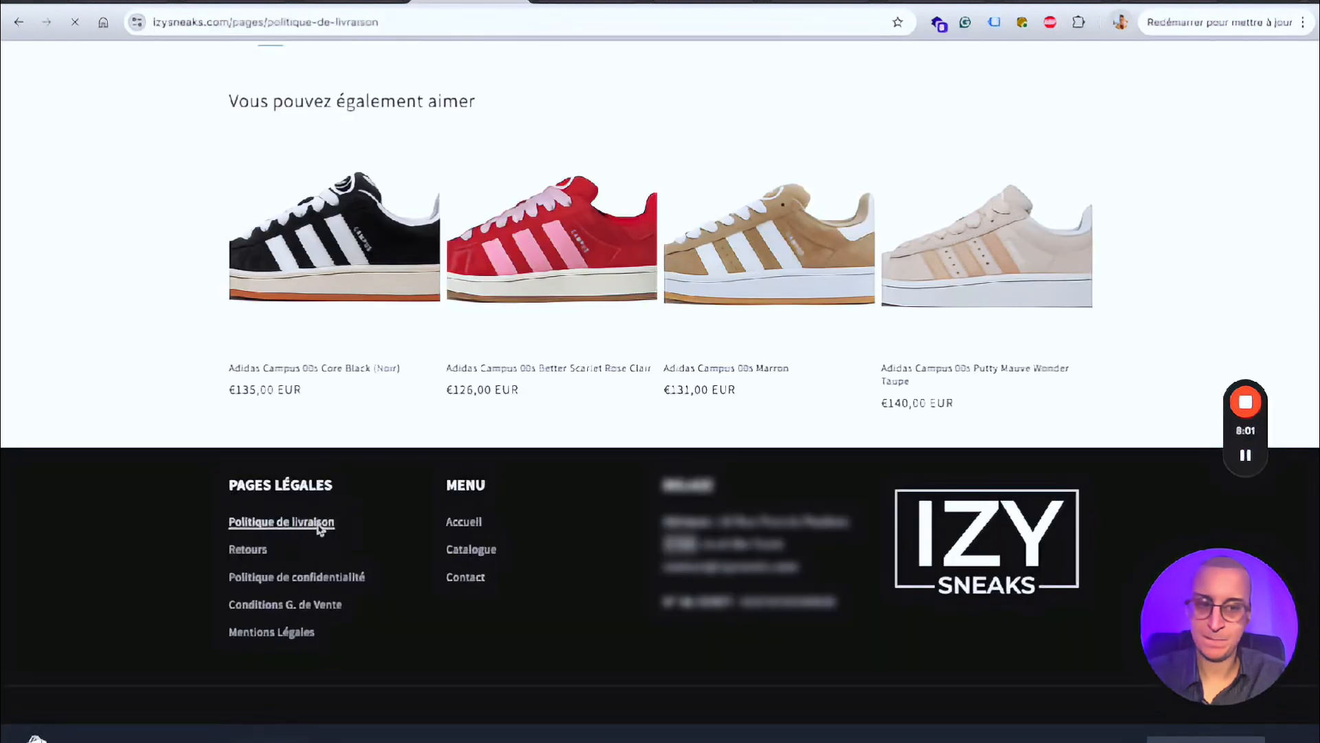
Step: Set the location's maximum processing time to 12 business days, Lun.-Ven., with an 18:00 order cutoff, and add the location
key("ctrl+Tab")
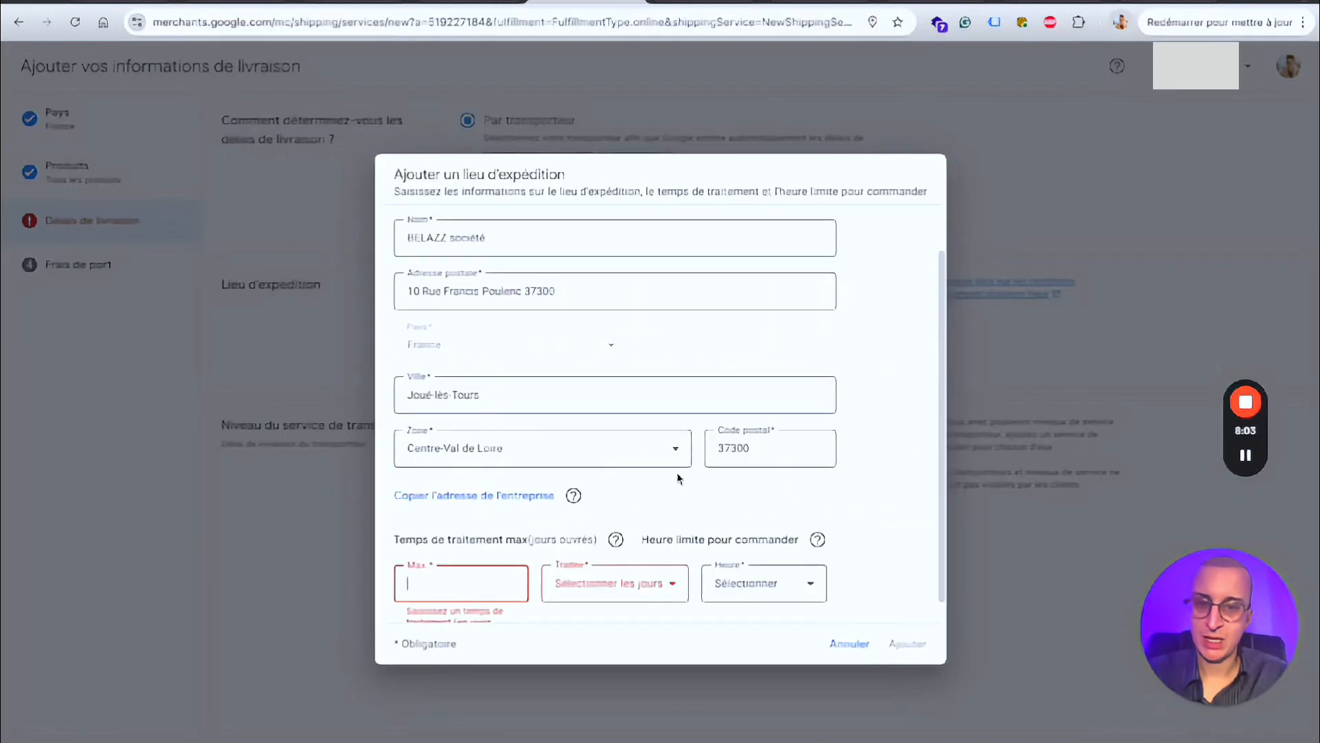
left_click(581, 582)
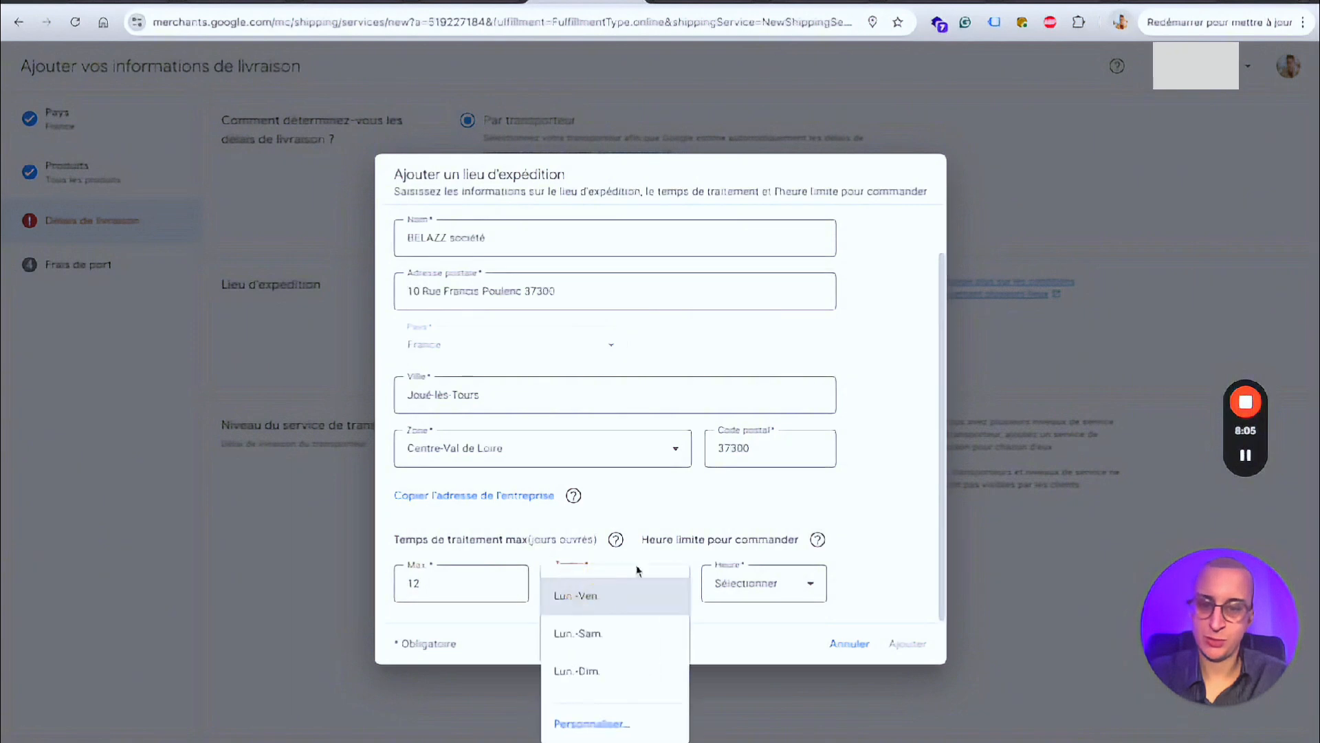
left_click(637, 592)
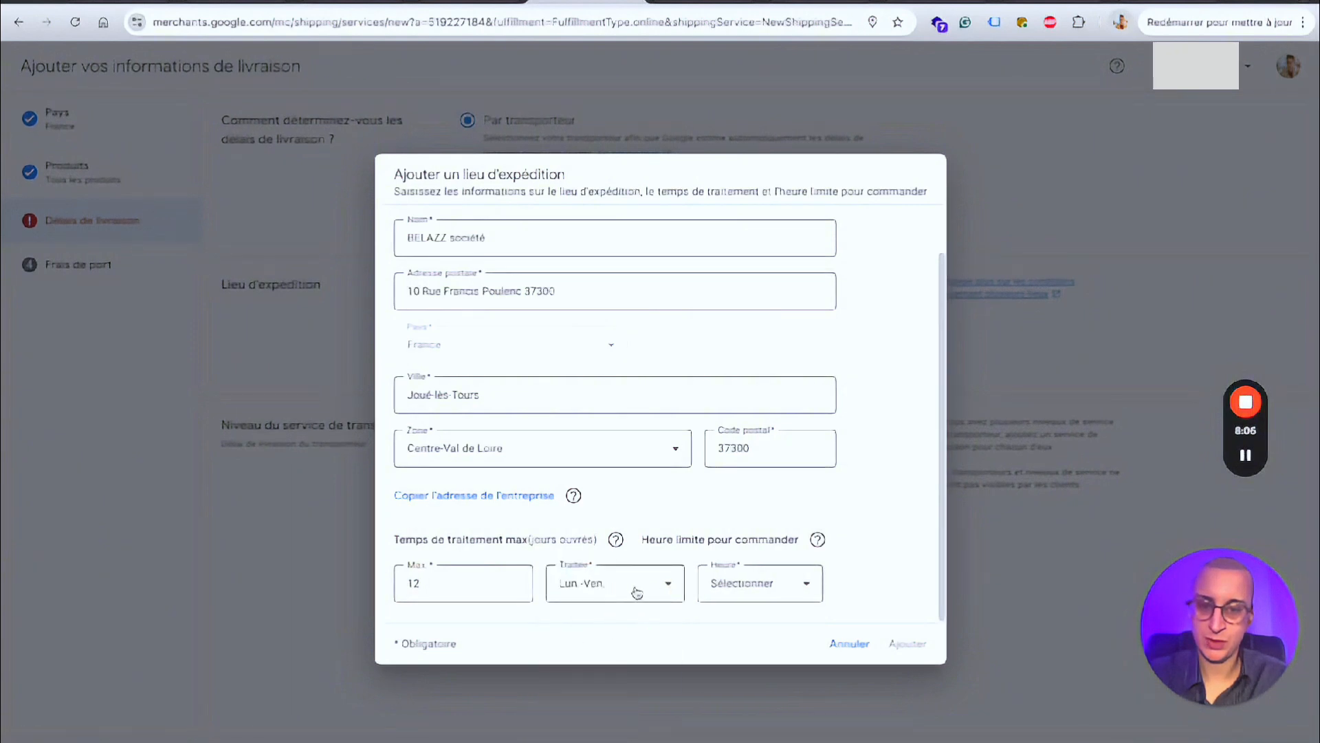
left_click(753, 581)
scroll(756, 495, "down", 5)
scroll(754, 494, "up", 3)
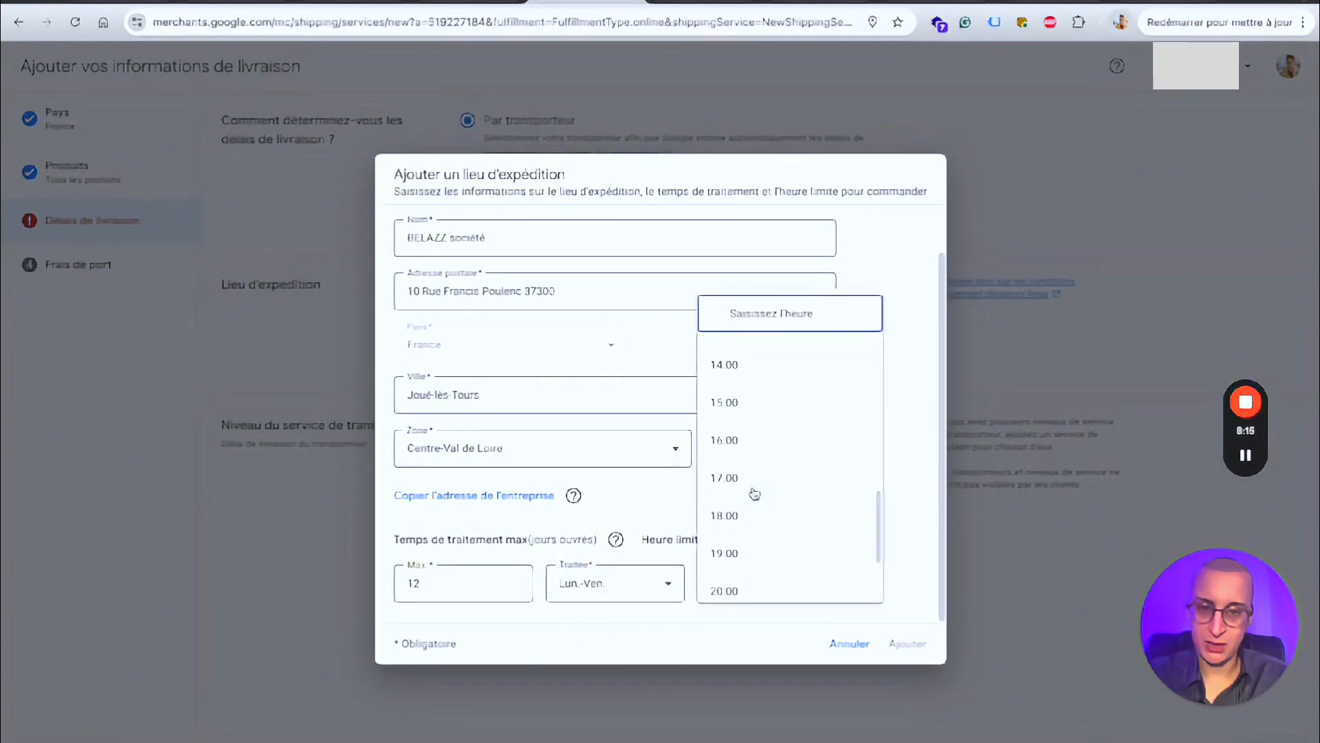
left_click(845, 552)
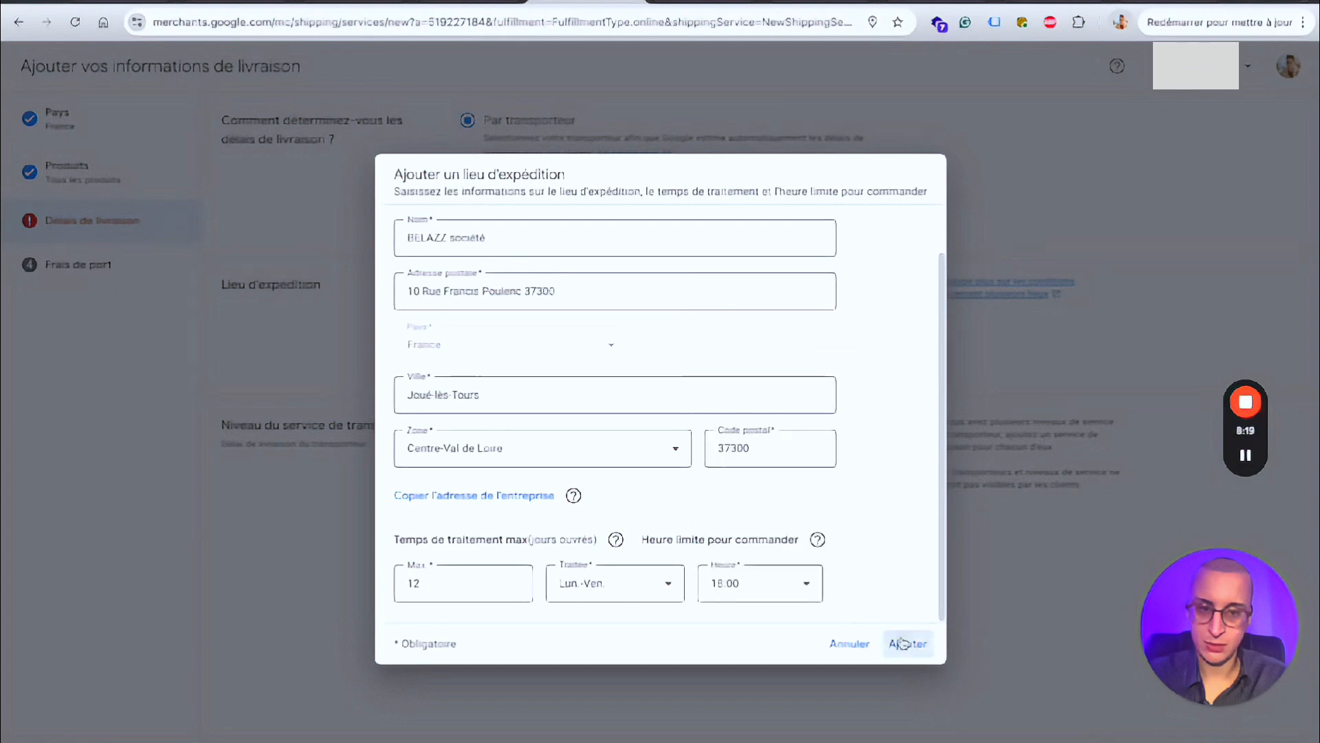
left_click(907, 643)
Step: Choose Colissimo as carrier with the Domicile service level and complete the policy with free shipping
left_click(775, 256)
left_click(506, 510)
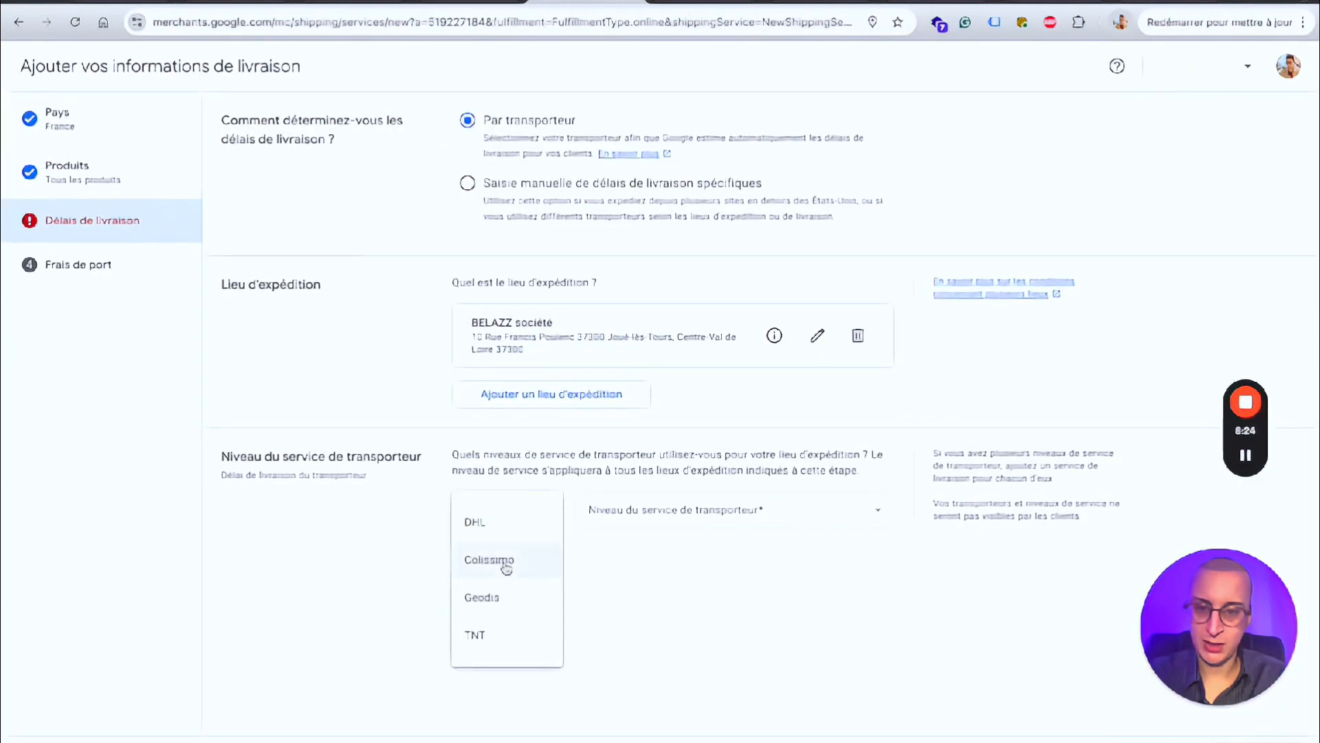
left_click(507, 560)
left_click(654, 519)
left_click(653, 523)
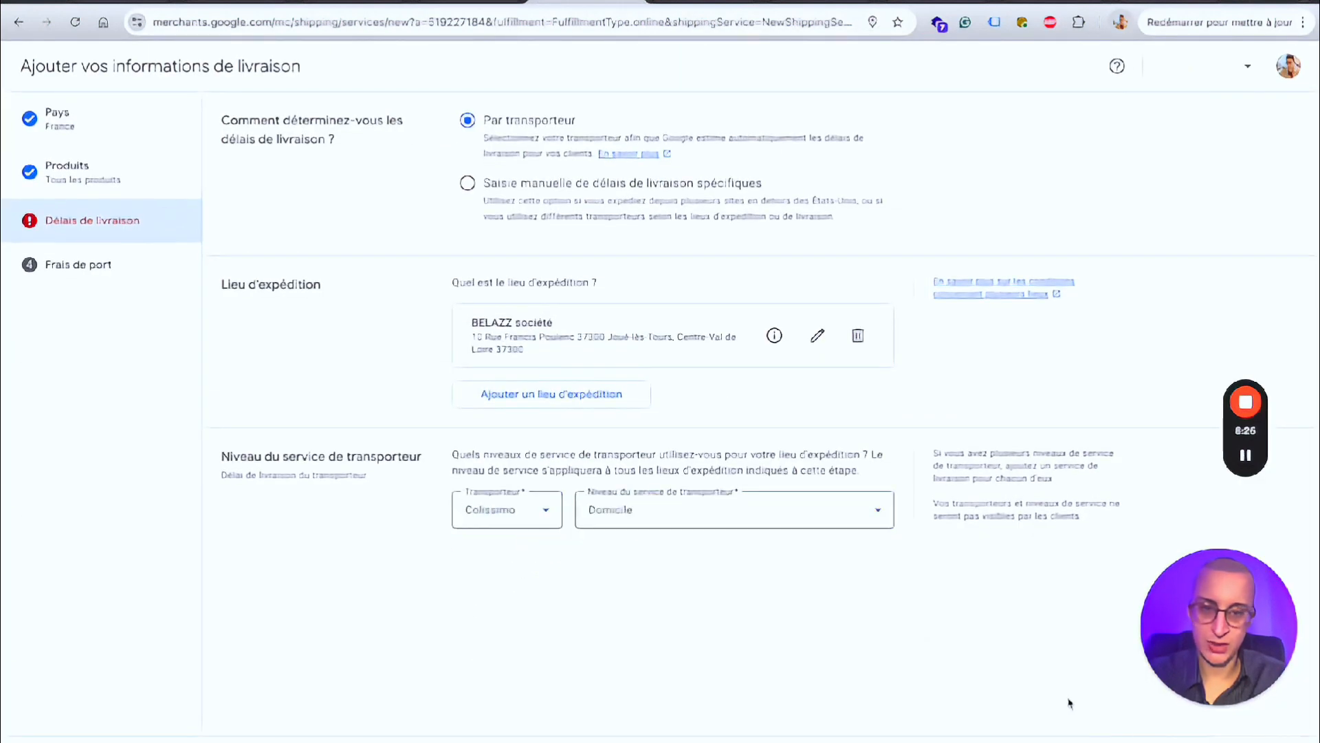
left_click(1263, 739)
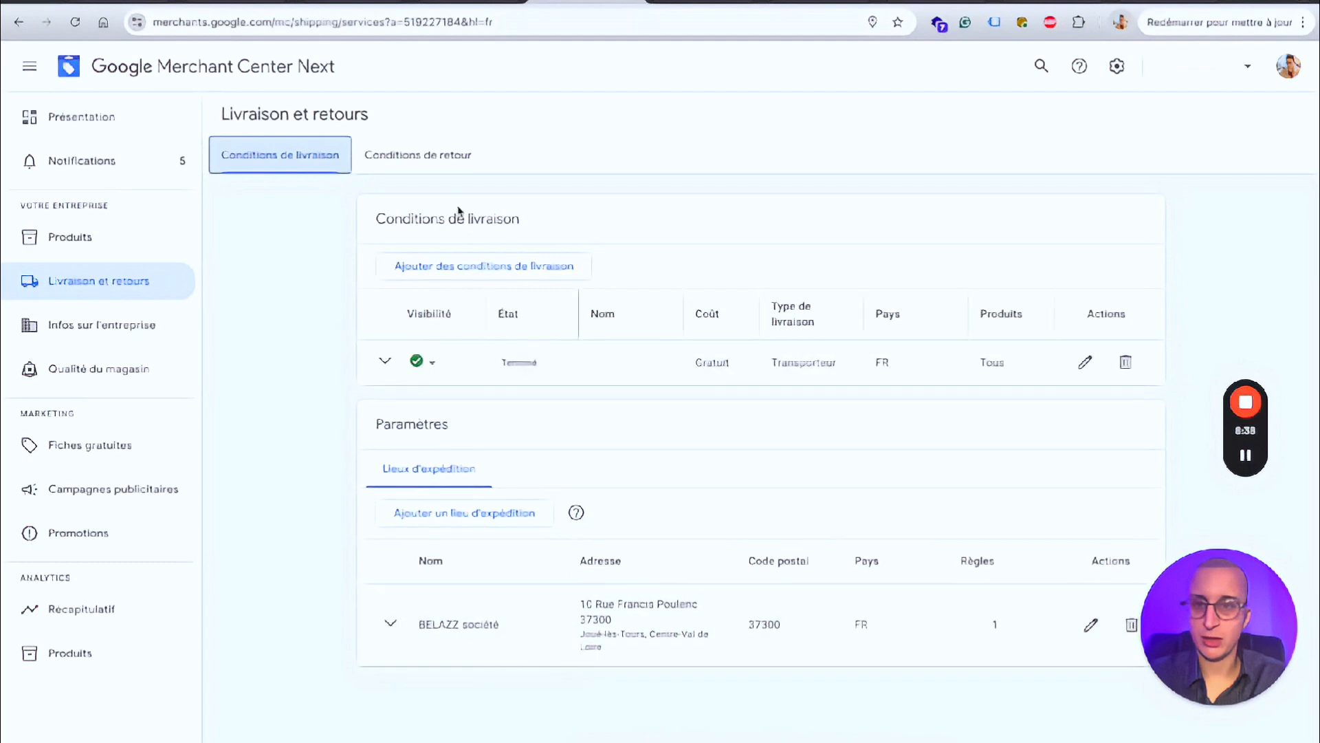
Step: Delete the "Standard for France" policy from the return policies
left_click(420, 155)
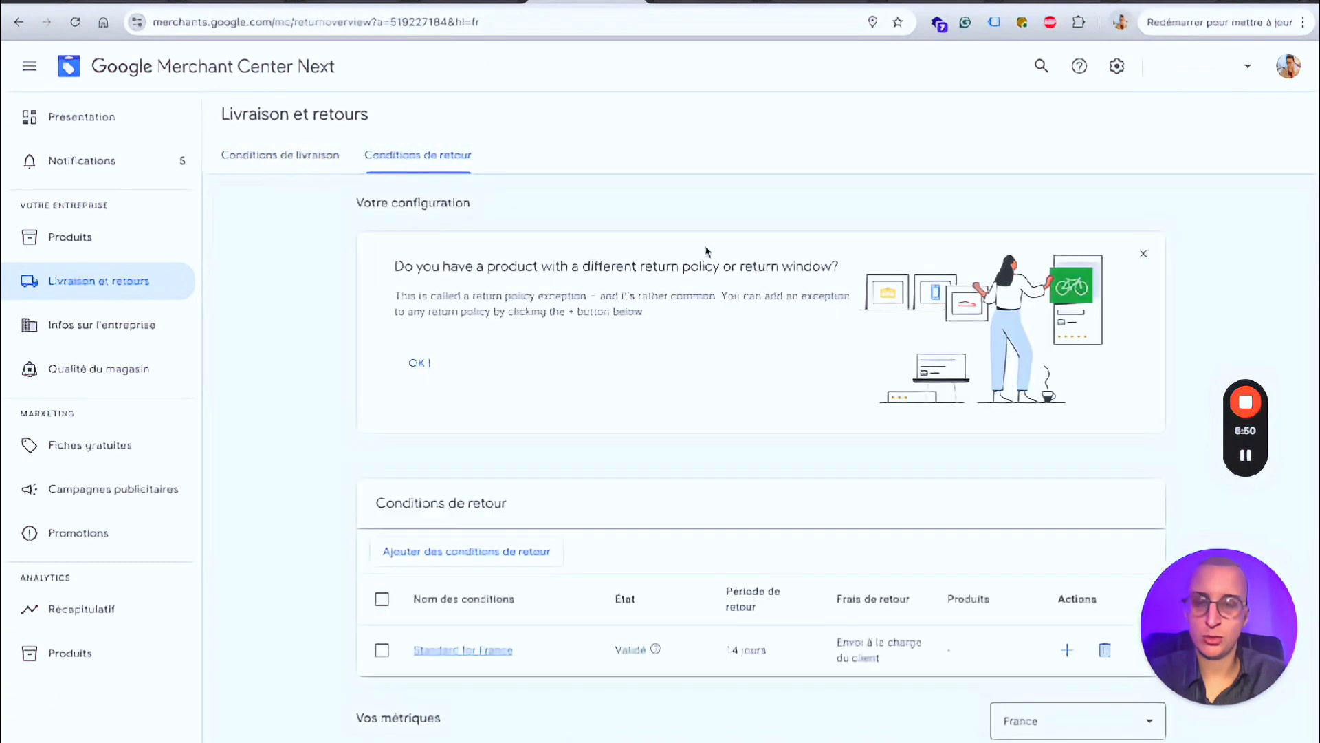
scroll(698, 399, "down", 3)
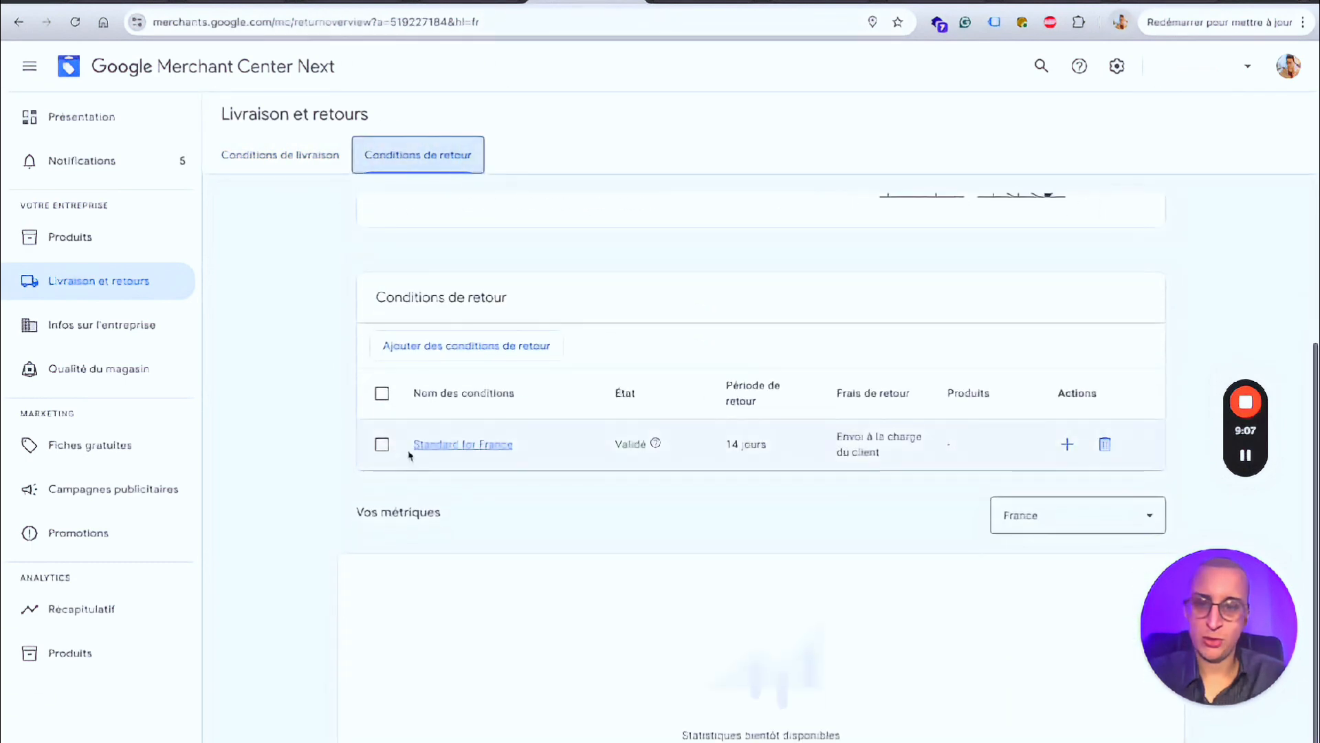
left_click(380, 446)
left_click(578, 343)
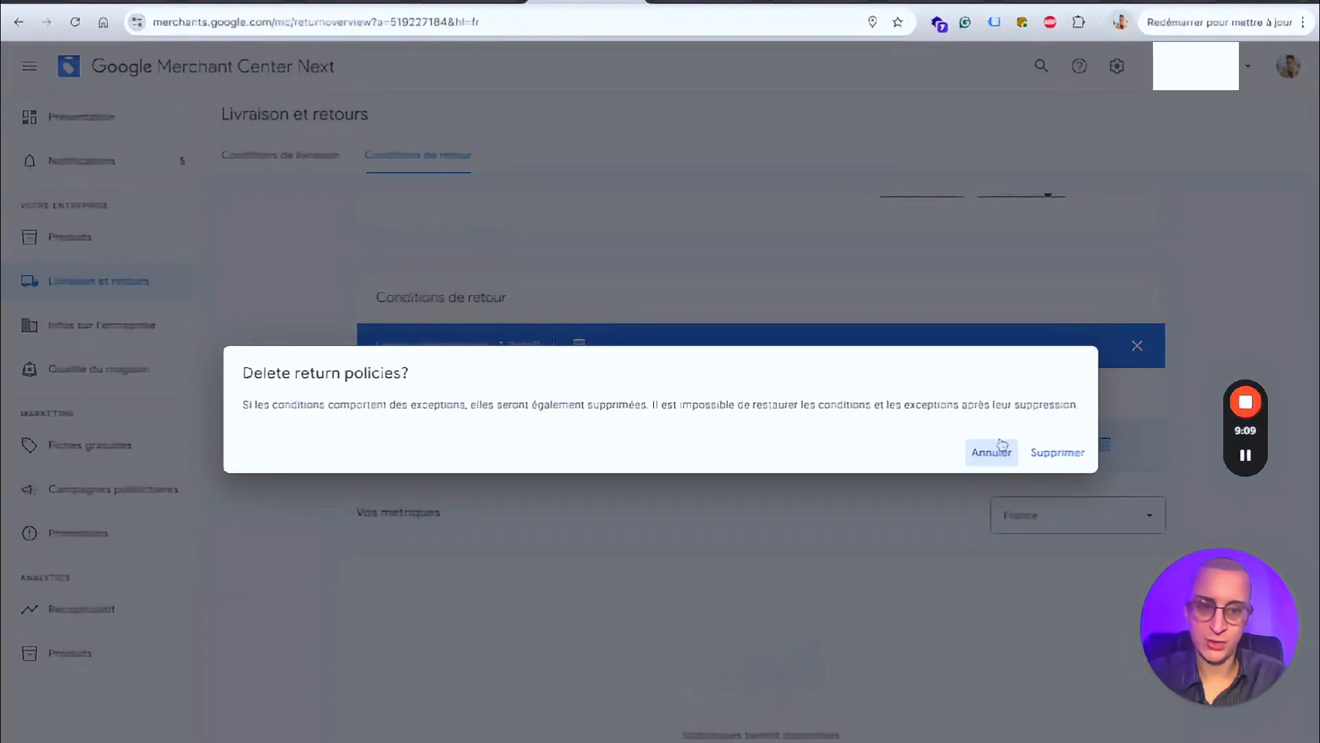
left_click(1044, 453)
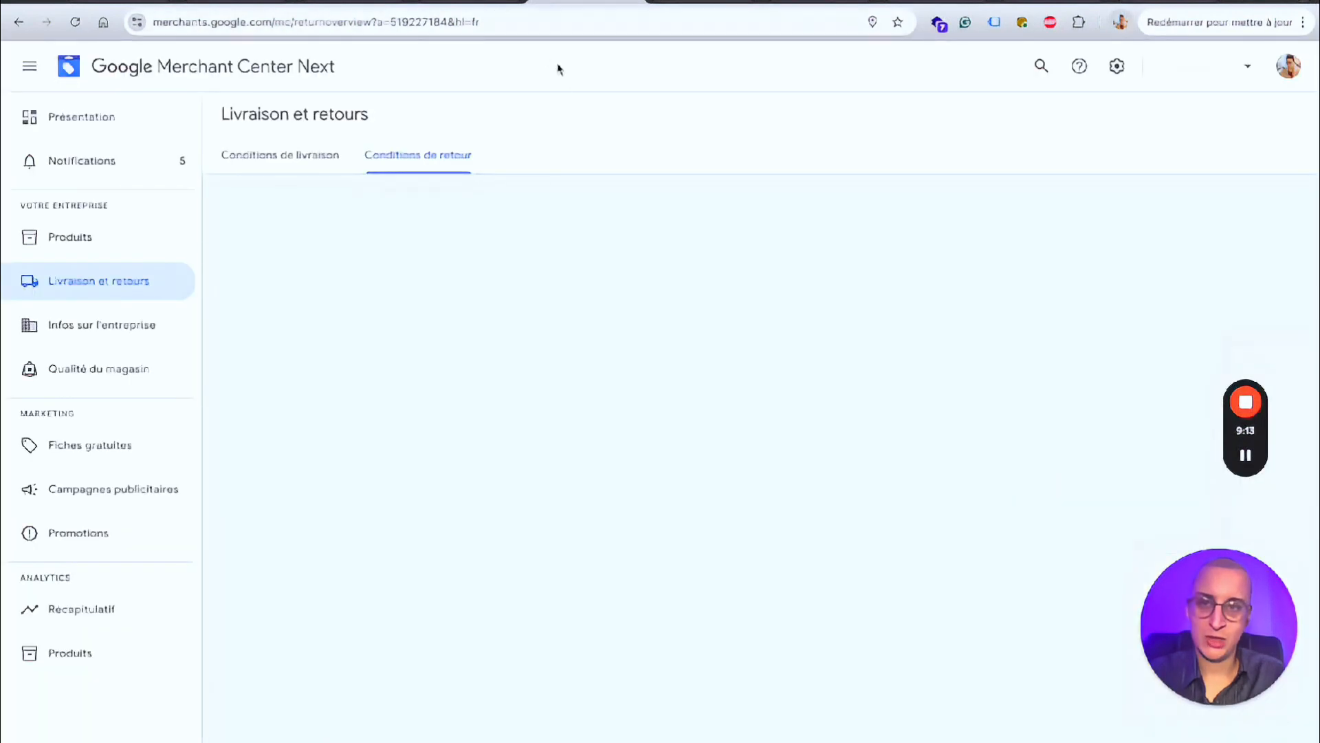
left_click(493, 327)
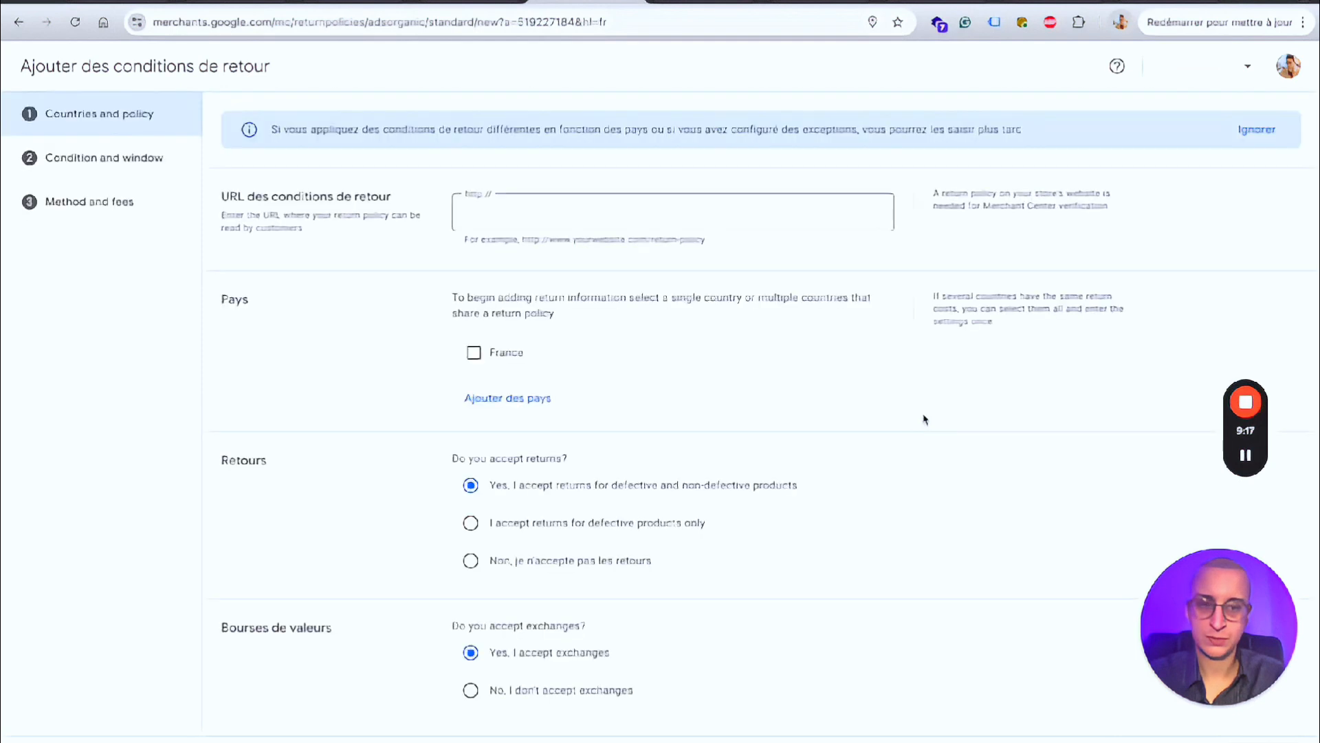
left_click(520, 213)
key("ctrl+shift+Tab")
key("super+l")
key("ctrl+c")
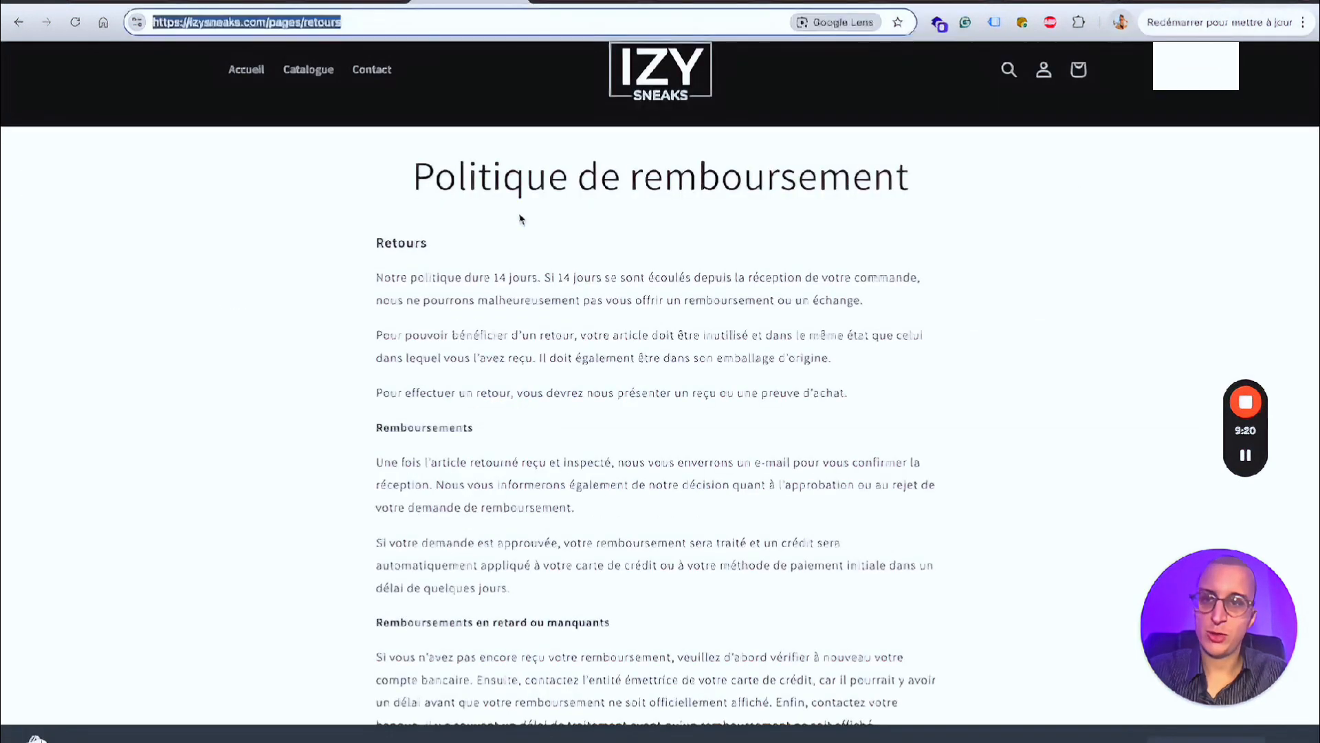
key("ctrl+Tab")
key("ctrl+v")
left_click(501, 349)
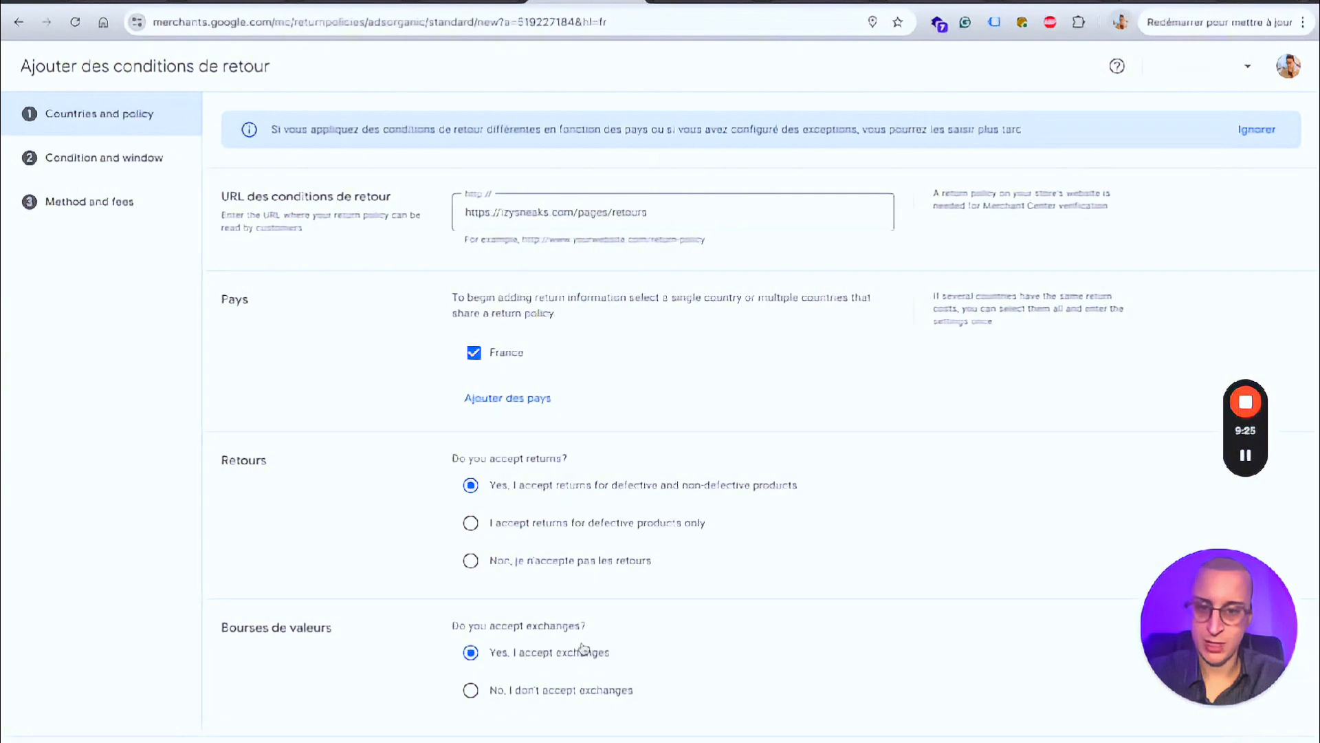
left_click(1269, 741)
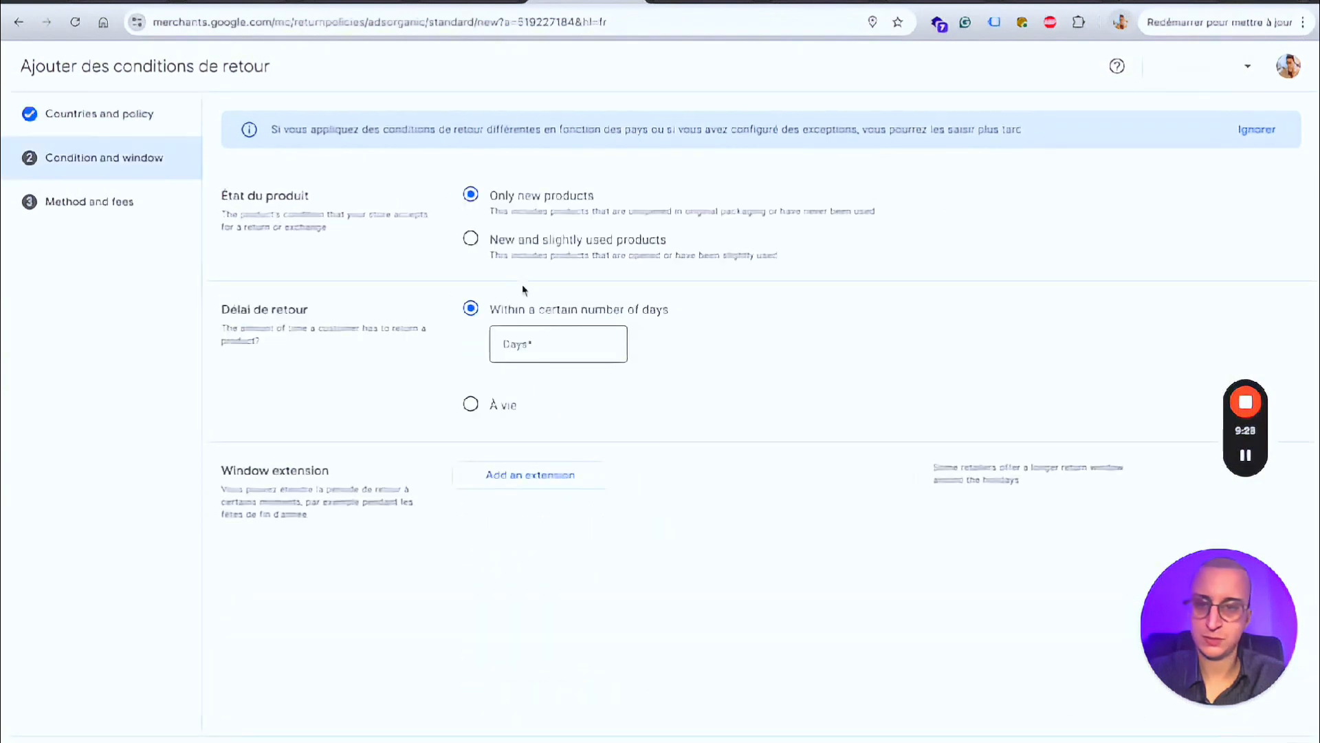
Step: Set the return window to 14 days, keeping returns limited to new products
left_click(555, 344)
type("14")
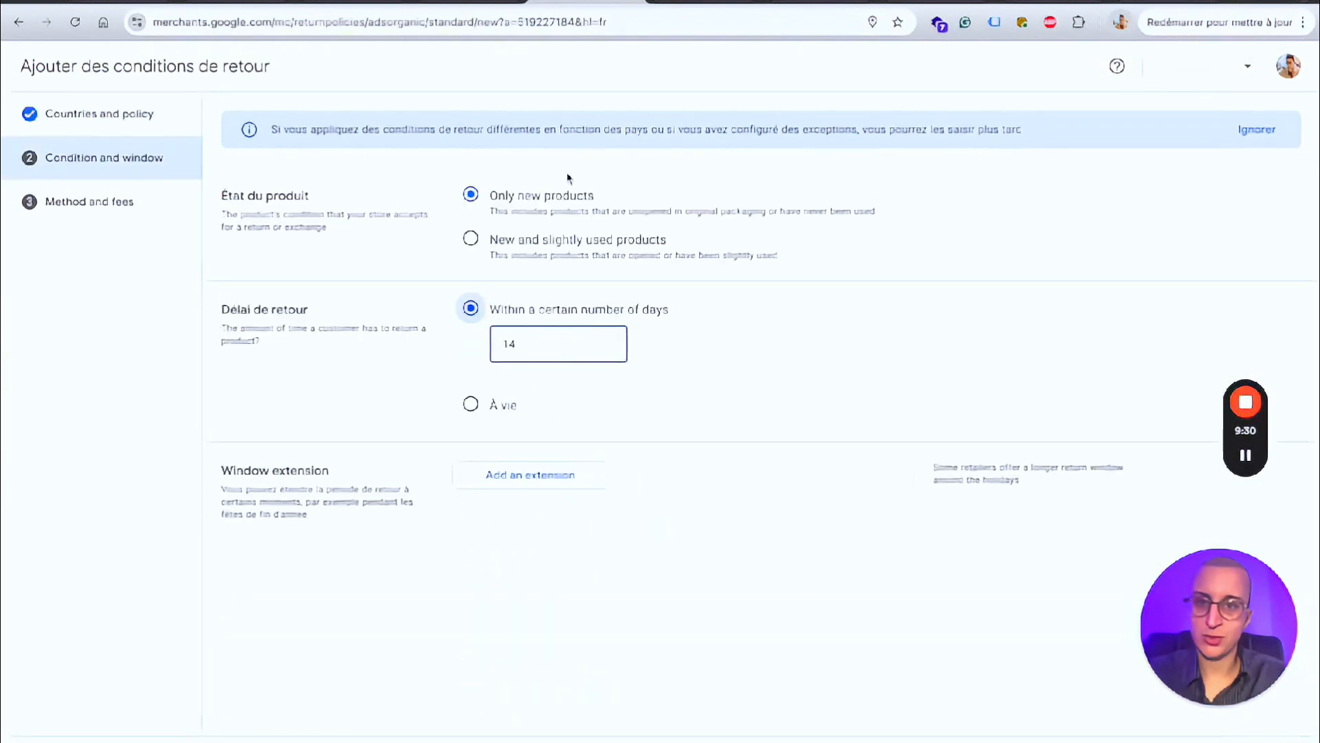
Step: Keep returns limited to new products and accept them by mail with a free download-and-print return label
left_click(554, 191)
left_click(524, 204)
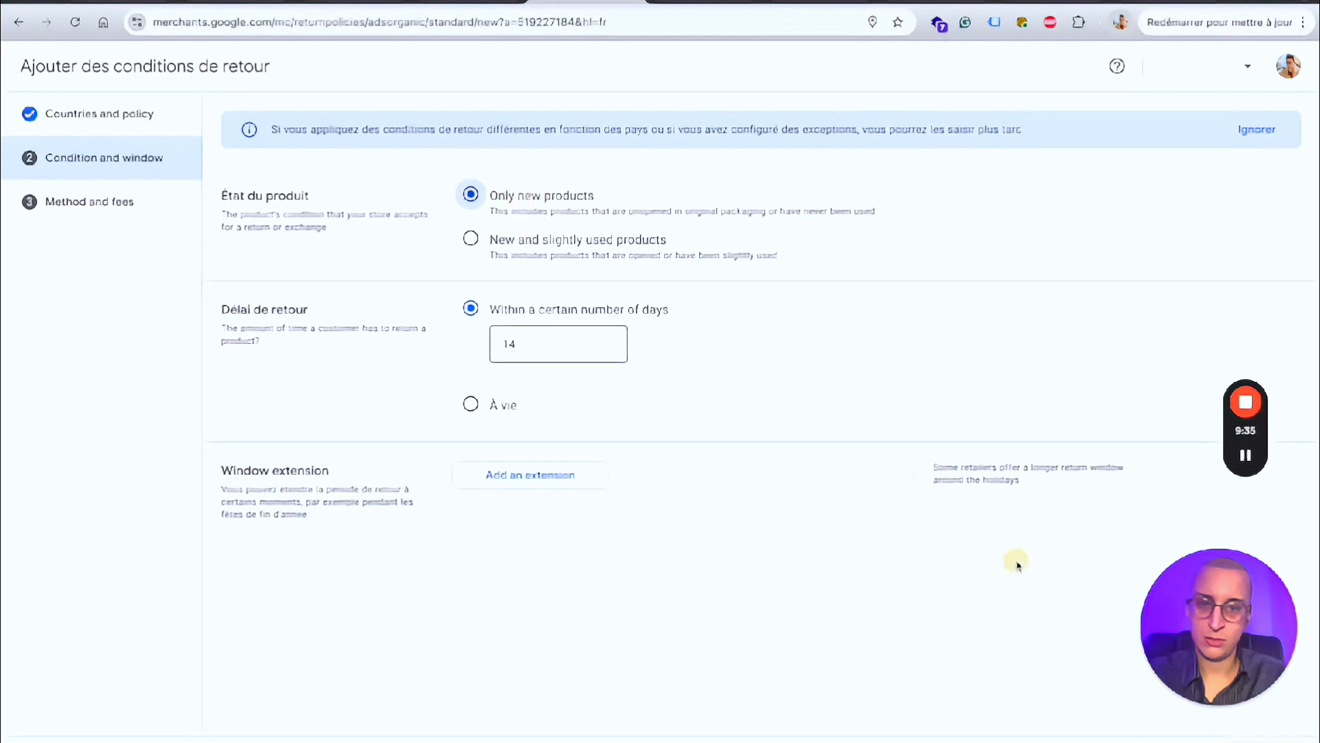
left_click(1269, 741)
left_click(504, 281)
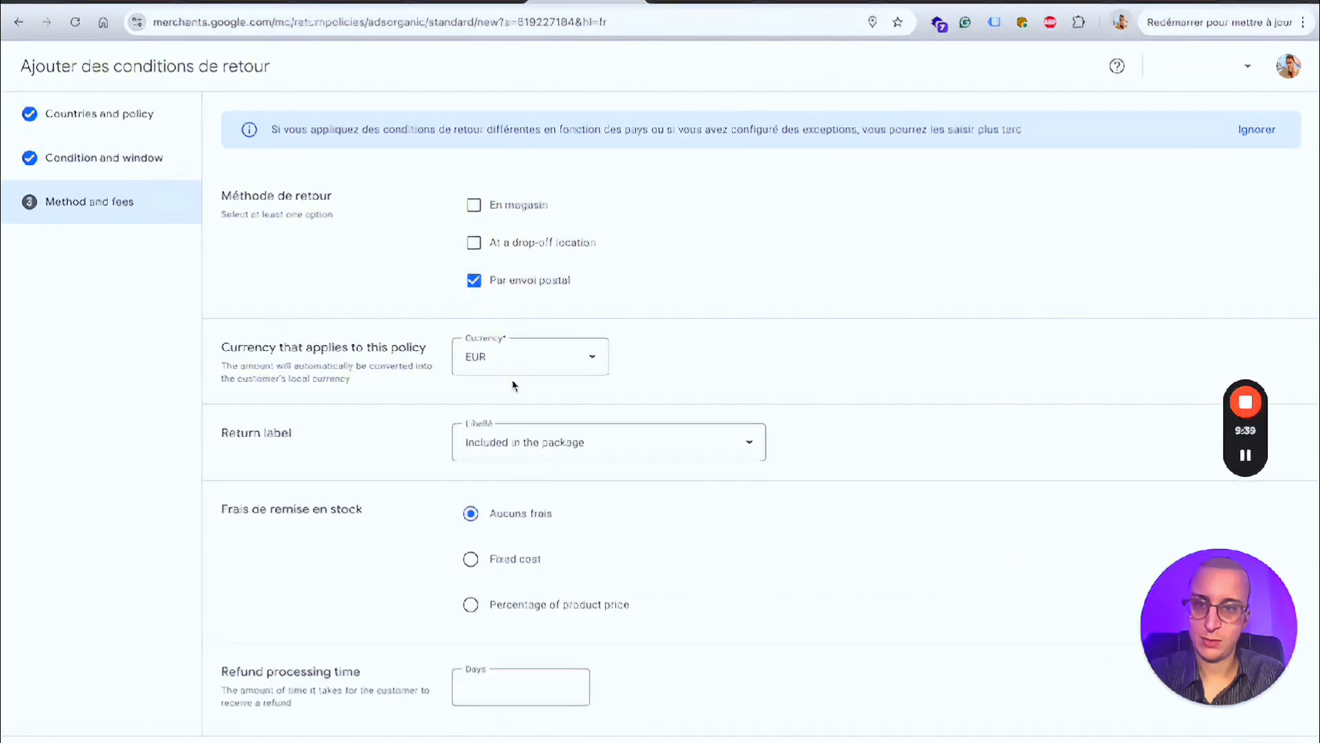
left_click(535, 432)
left_click(550, 493)
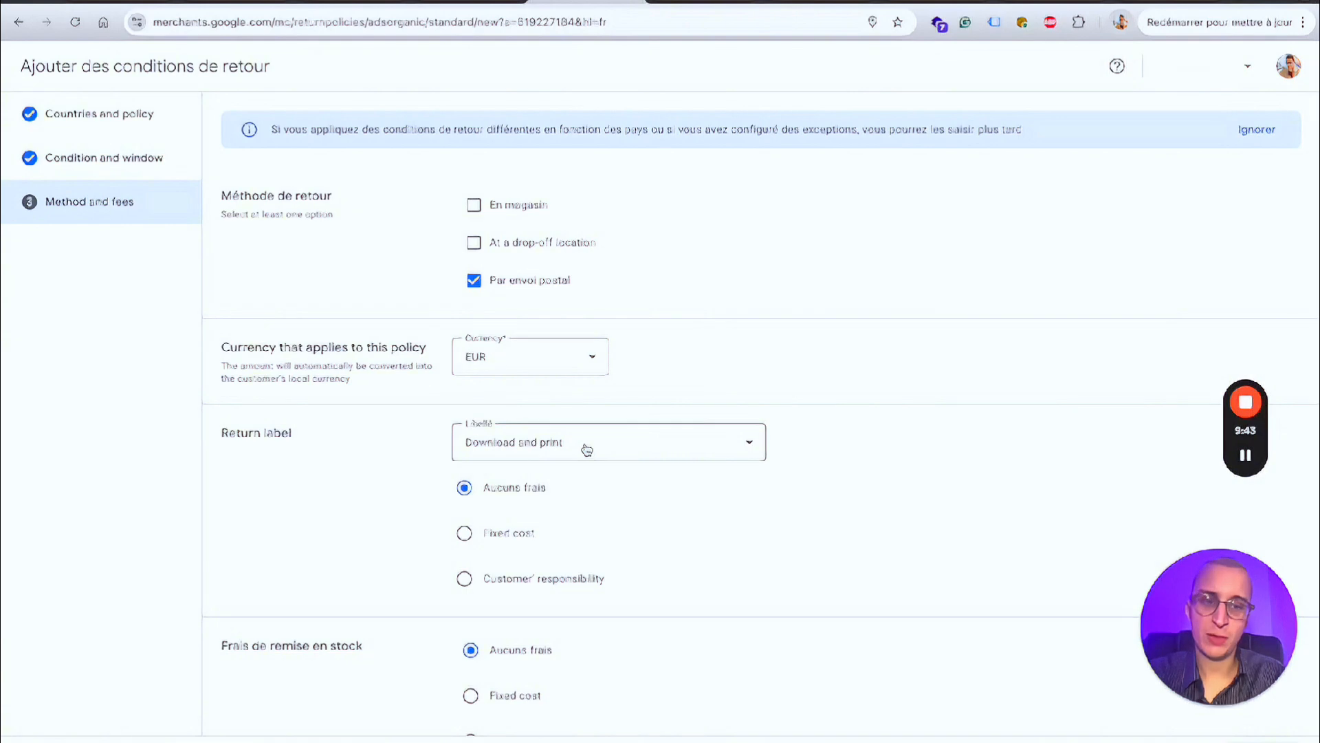
Step: Set the refund processing time to 30 days with no restocking fee and save the return policy
scroll(657, 460, "down", 1)
scroll(656, 459, "down", 2)
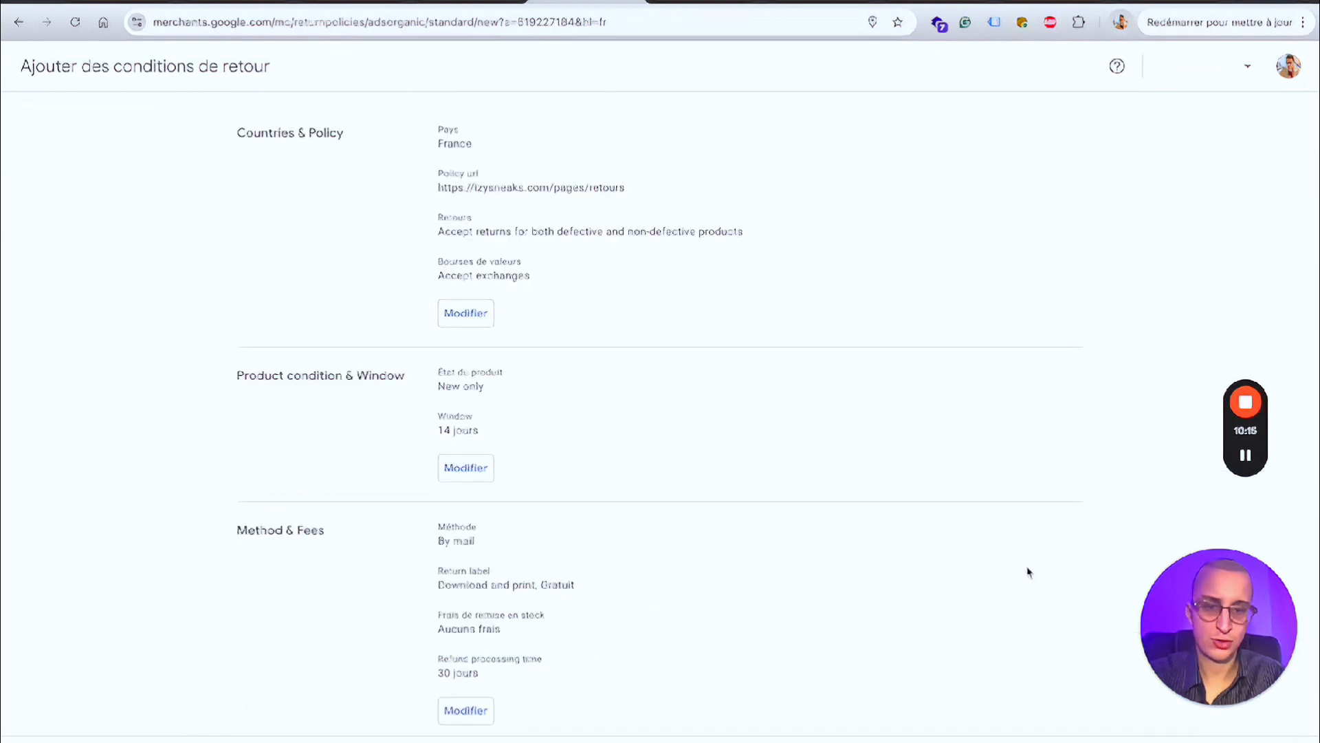
scroll(1017, 556, "down", 3)
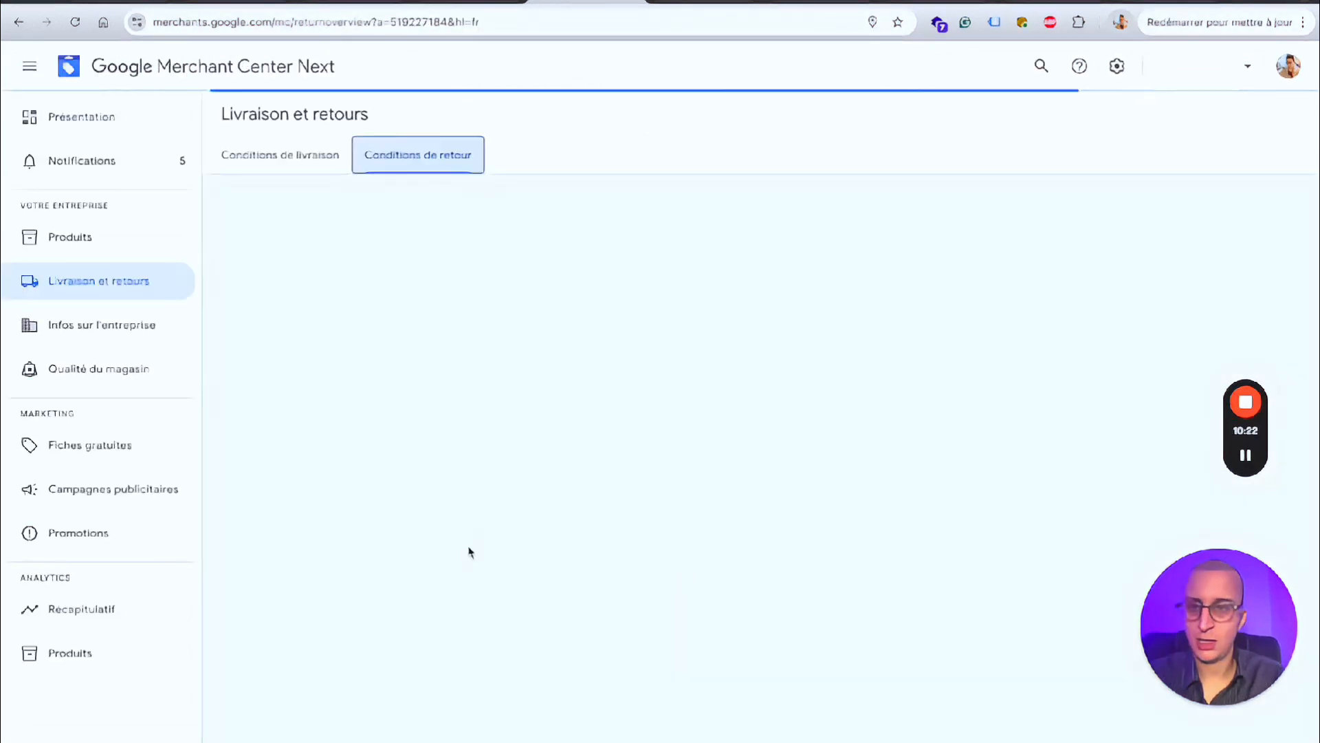
scroll(636, 466, "down", 2)
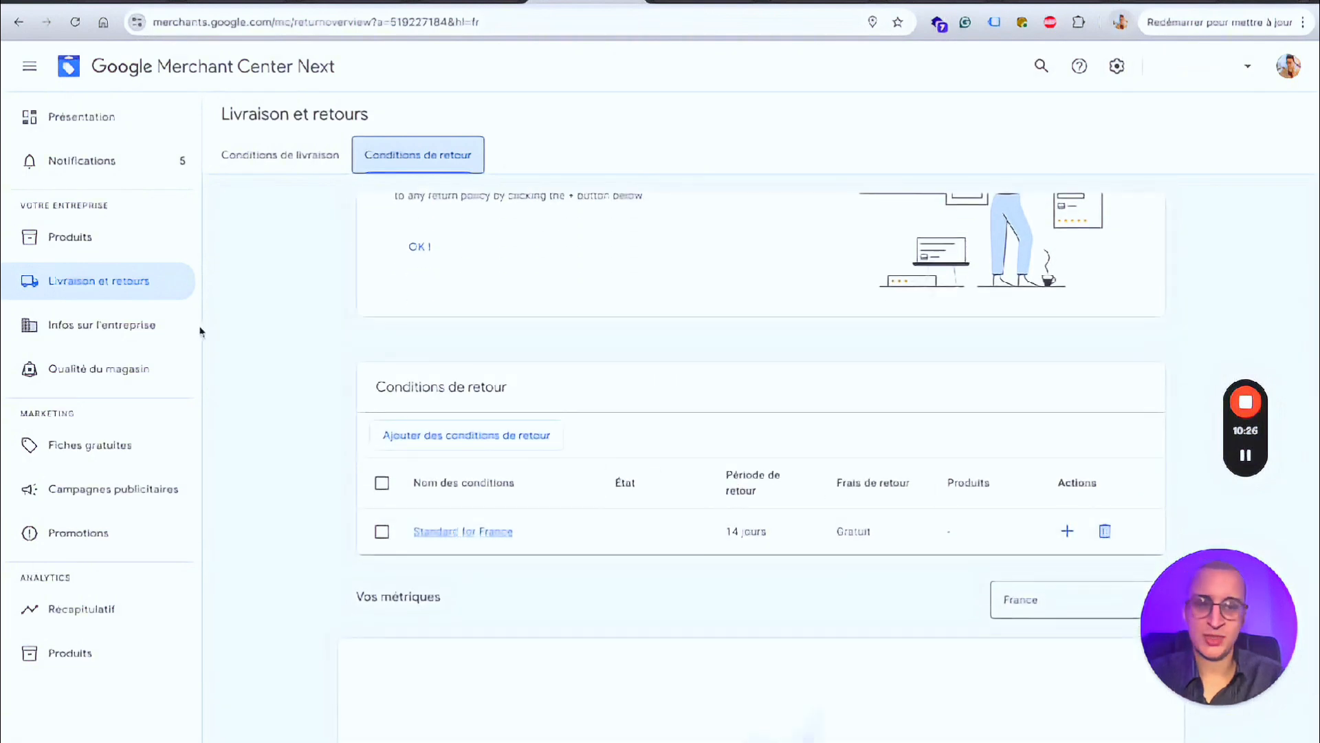
Step: Open the business information for editing, review the company name, address and customer service details, and close it without changes
left_click(136, 326)
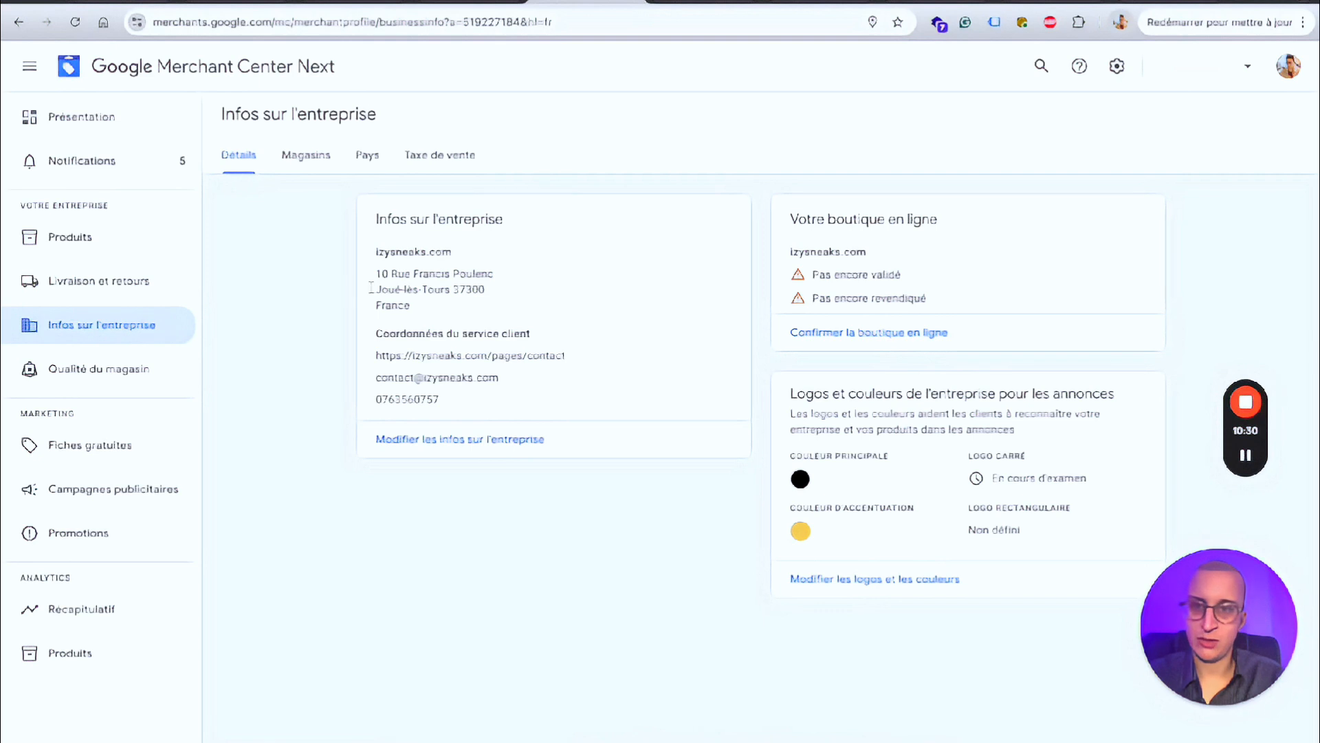
left_click(473, 439)
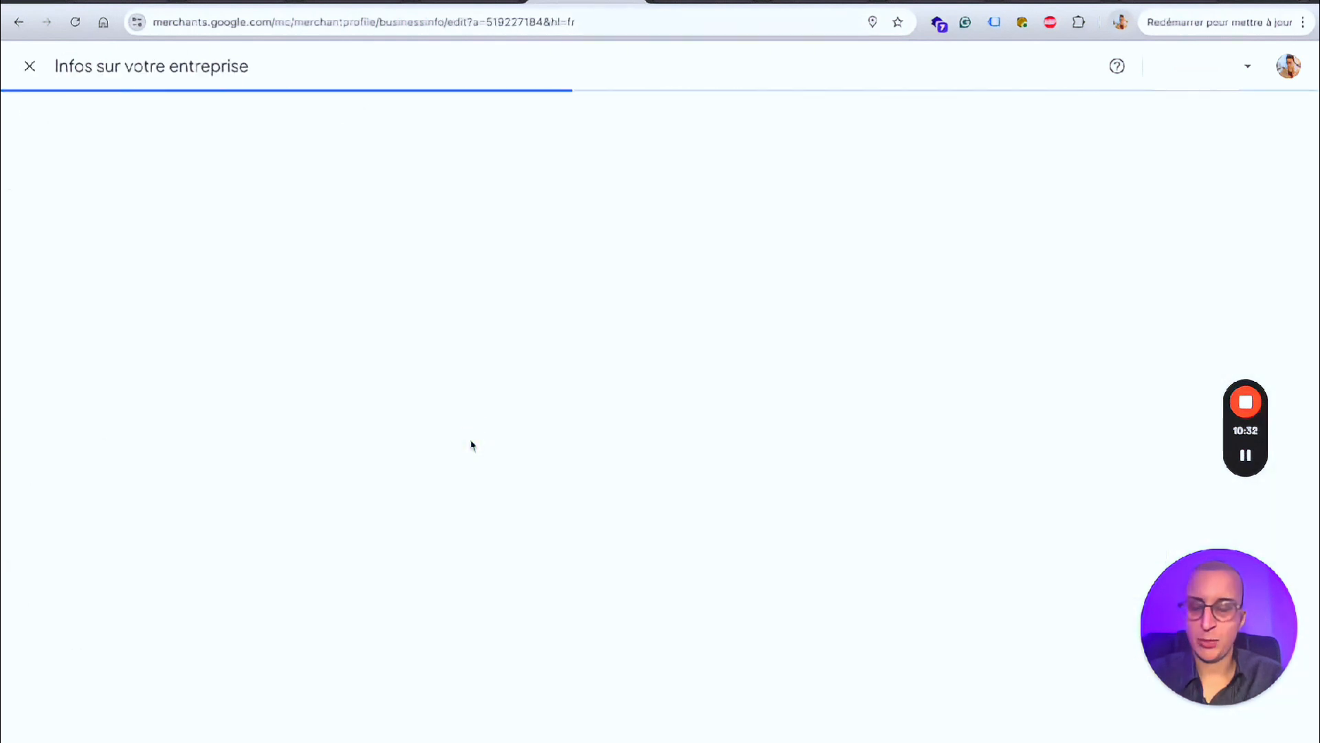
scroll(713, 571, "down", 3)
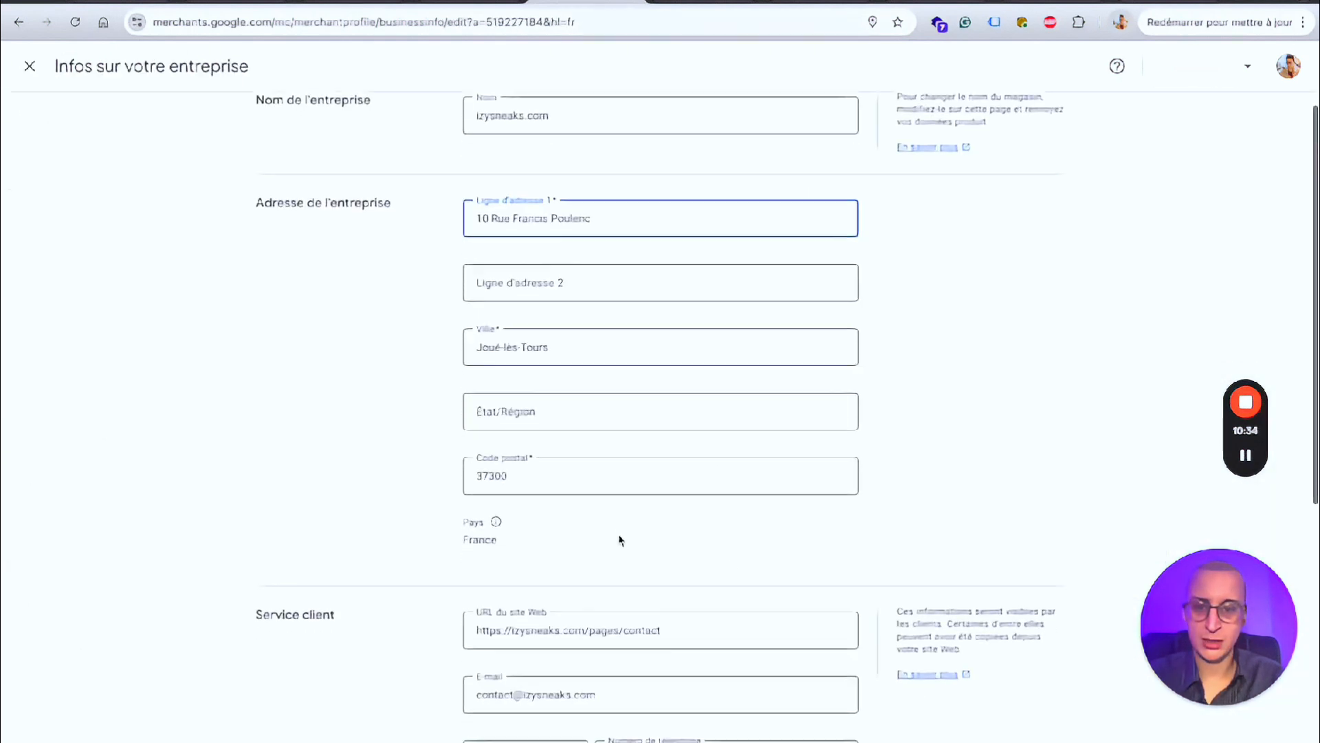
scroll(581, 141, "up", 3)
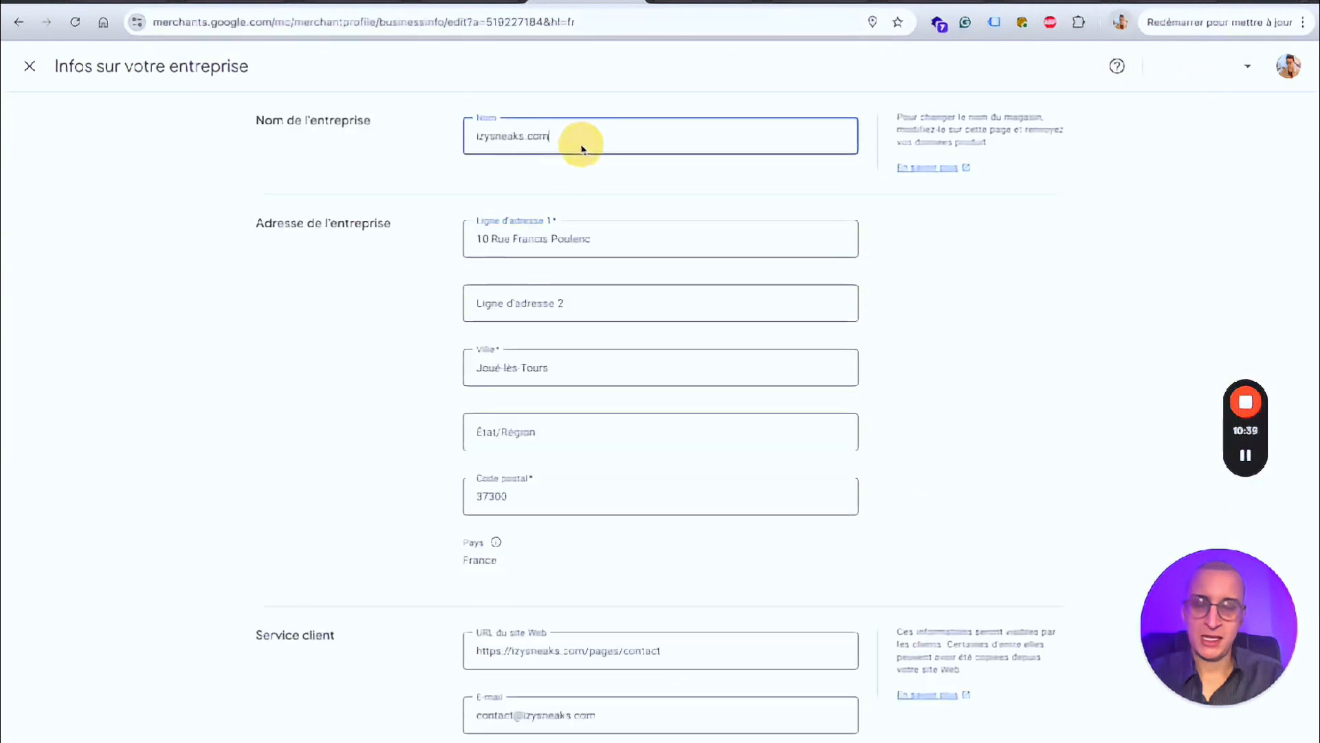
scroll(654, 262, "down", 7)
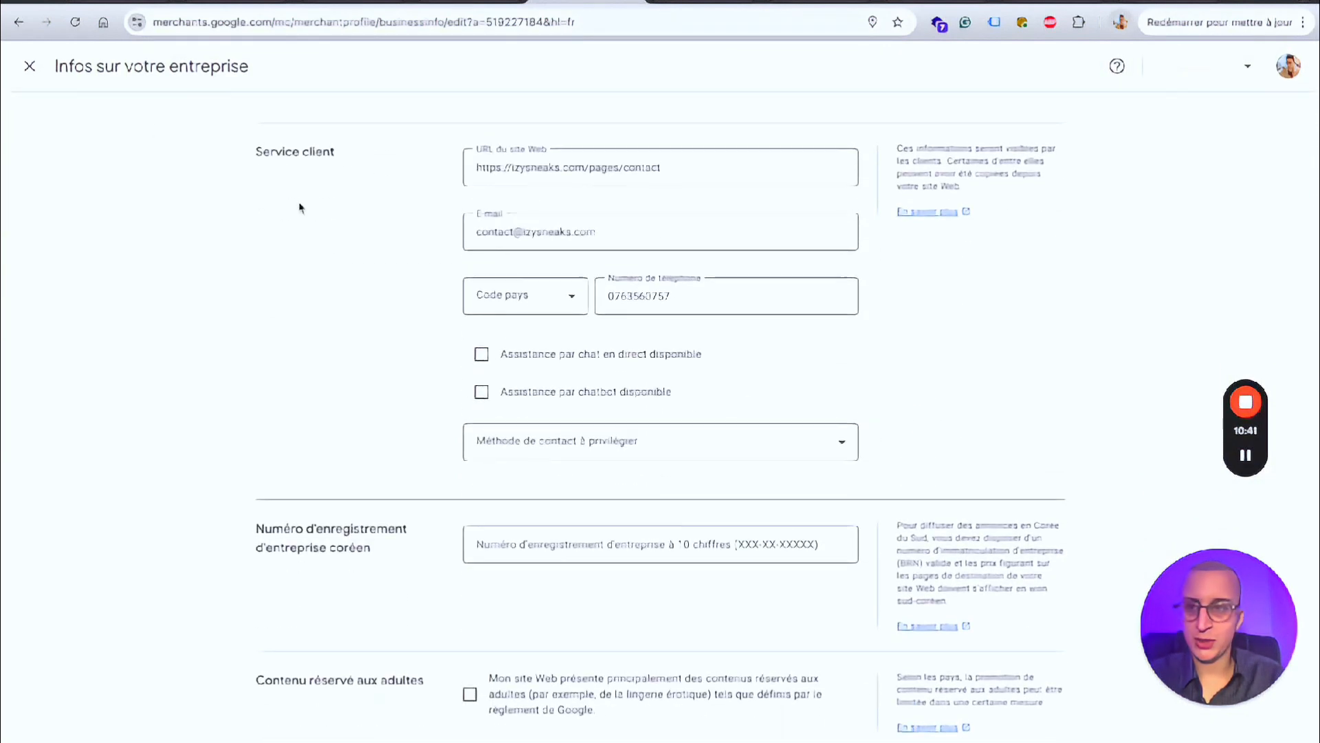
left_click(30, 64)
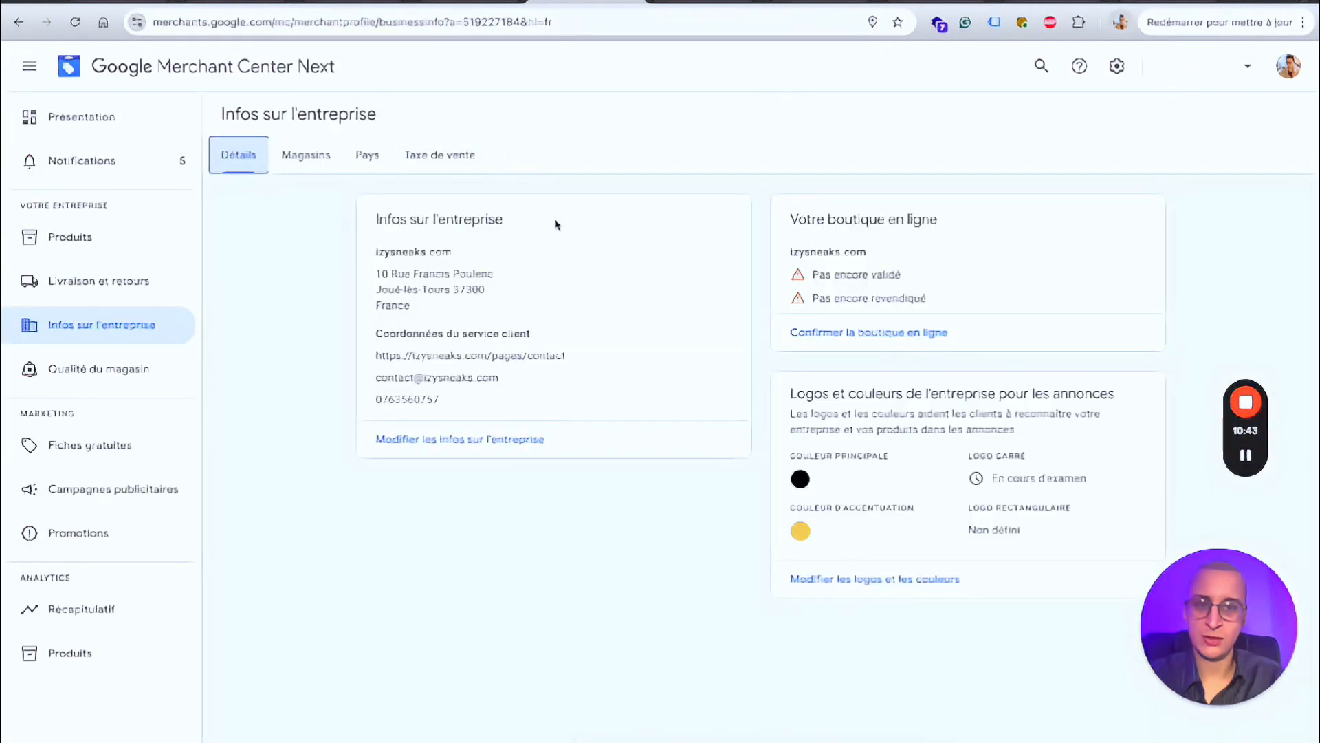
left_click(856, 335)
left_click(436, 216)
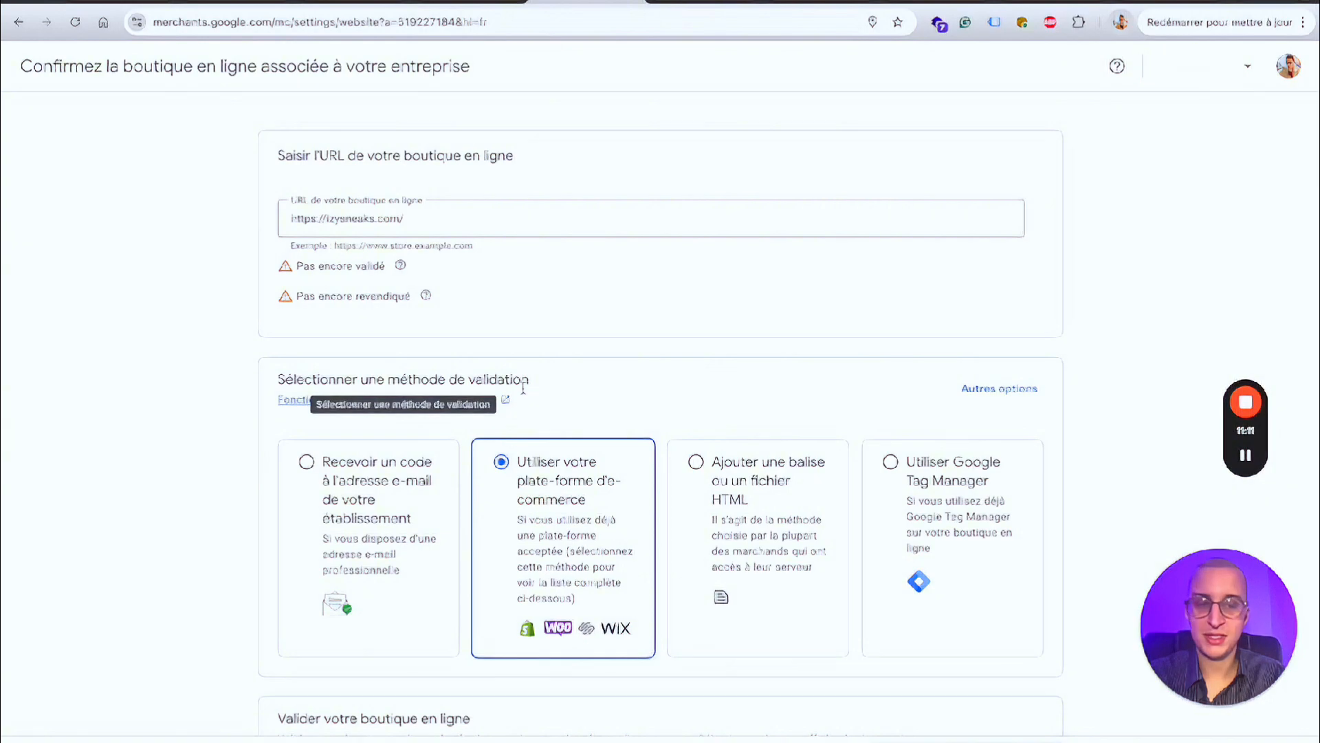
scroll(882, 297, "down", 3)
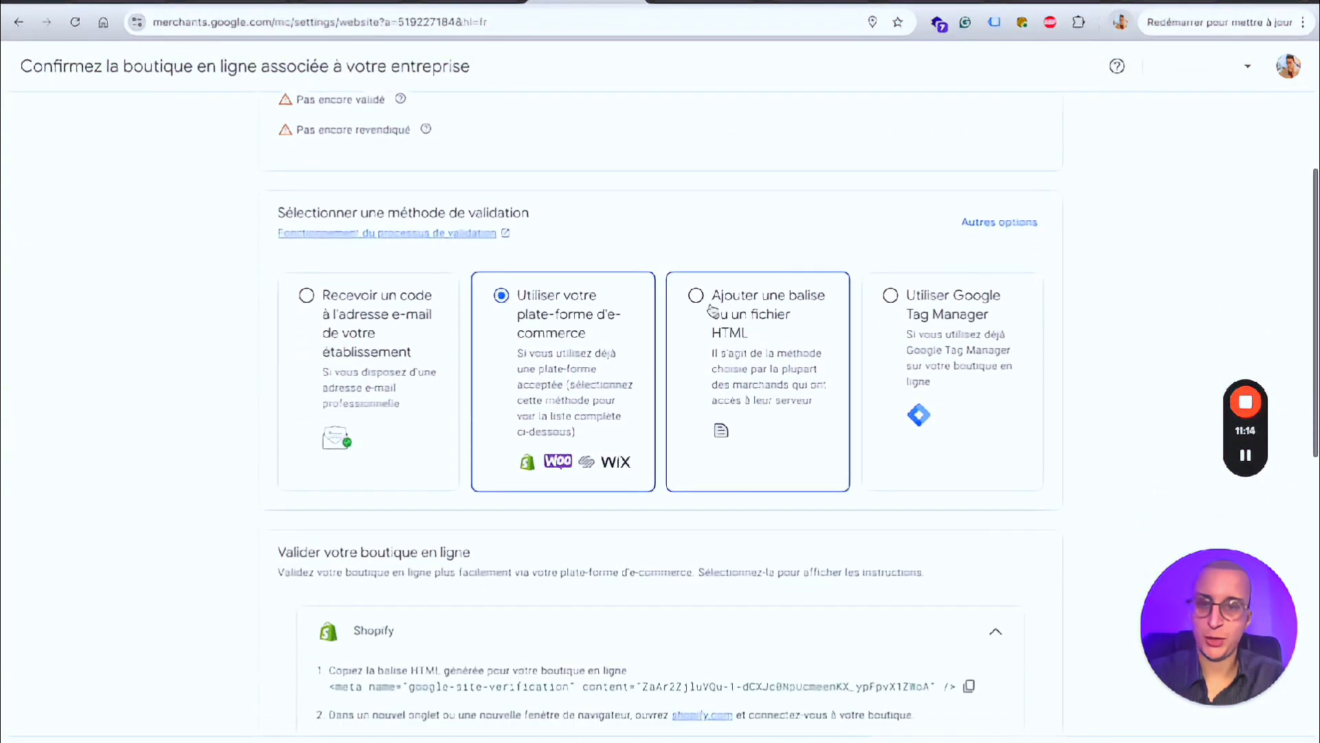
scroll(527, 313, "down", 6)
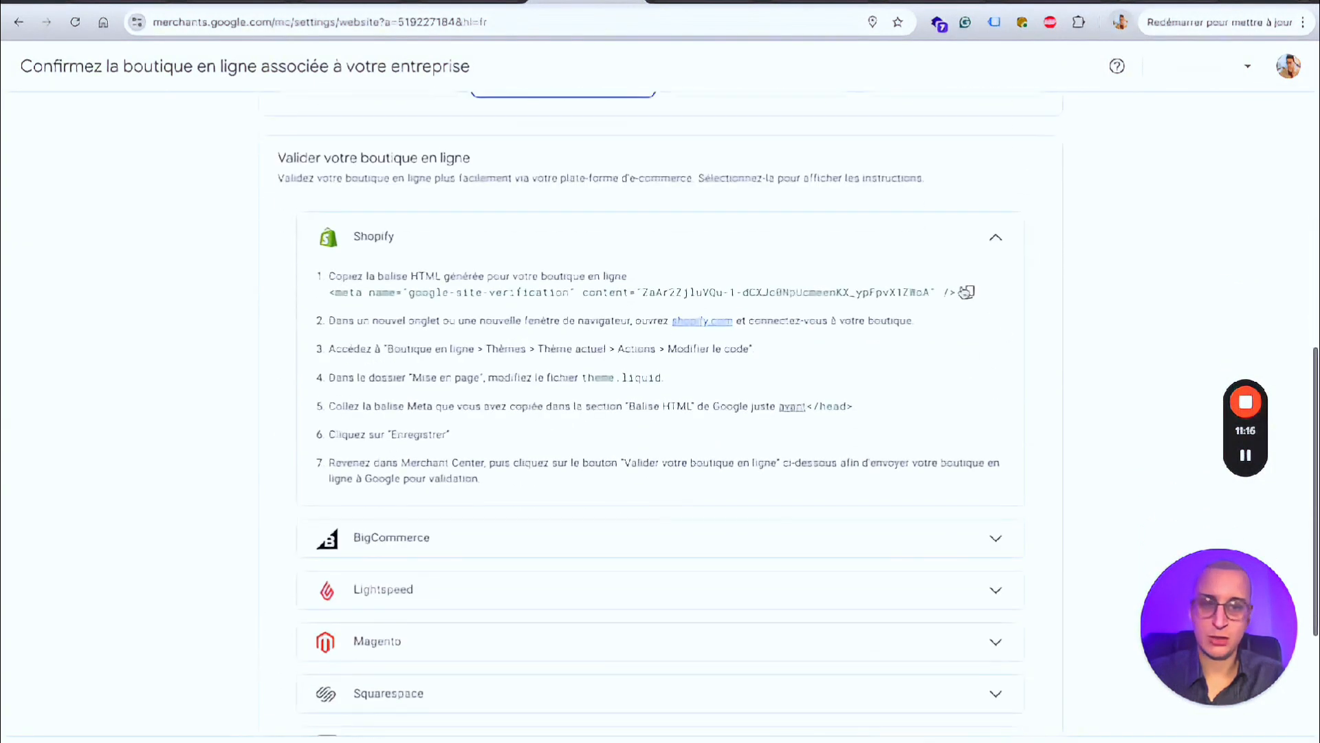
left_click(969, 291)
Step: Switch to the Shopify admin and open the theme.liquid file in the Dawn theme's code
left_click(695, 321)
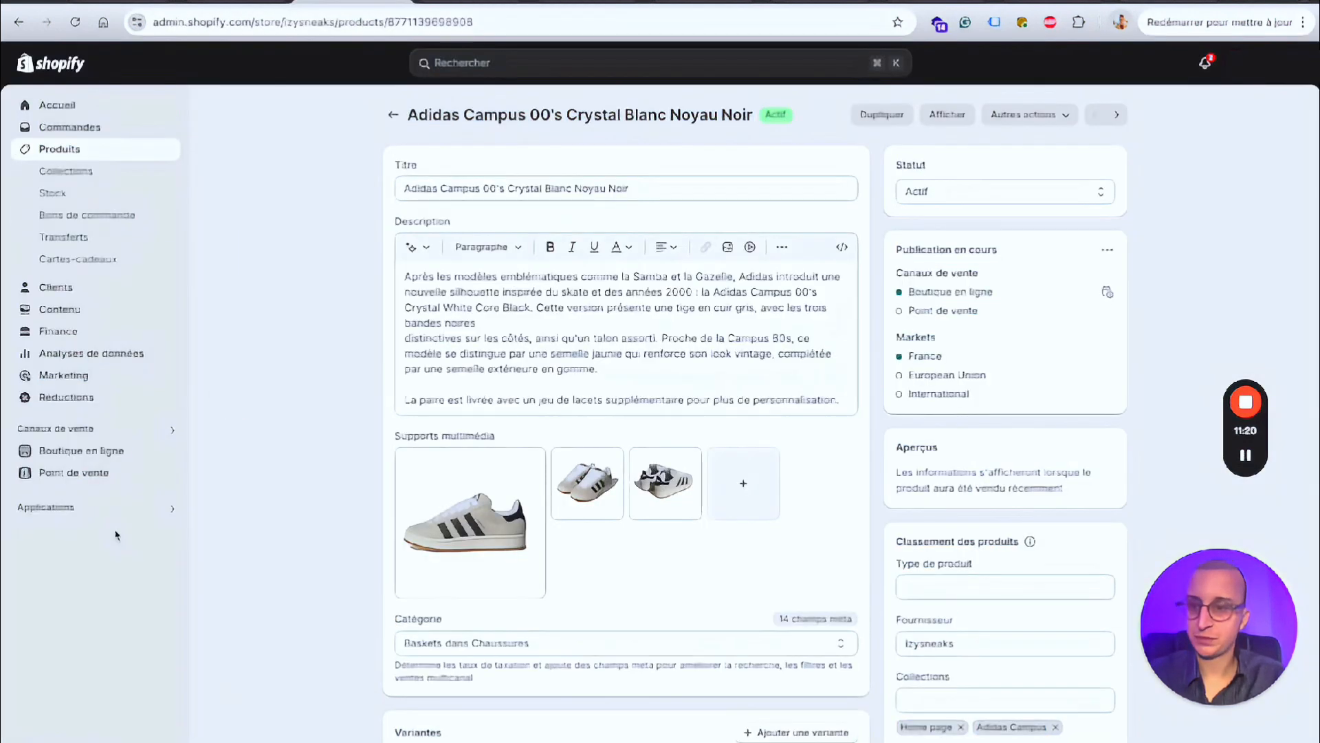
left_click(125, 451)
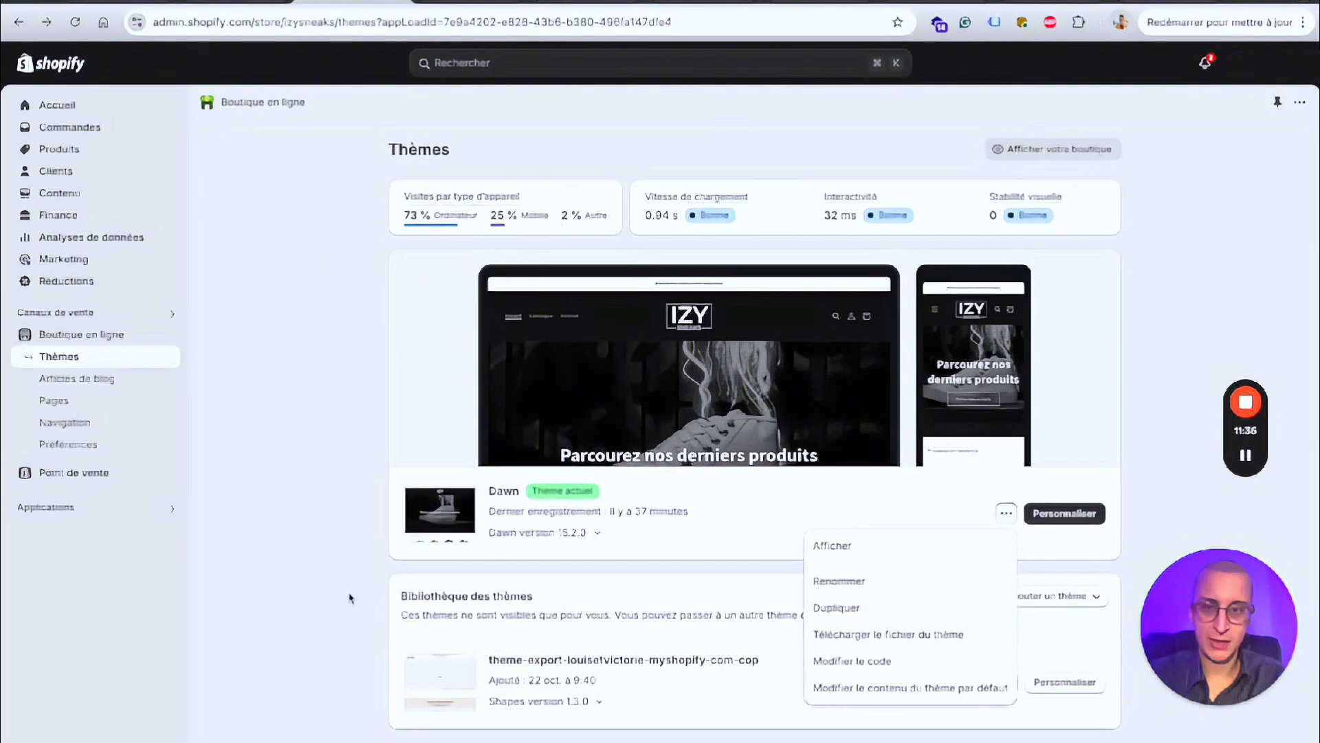
left_click(863, 658)
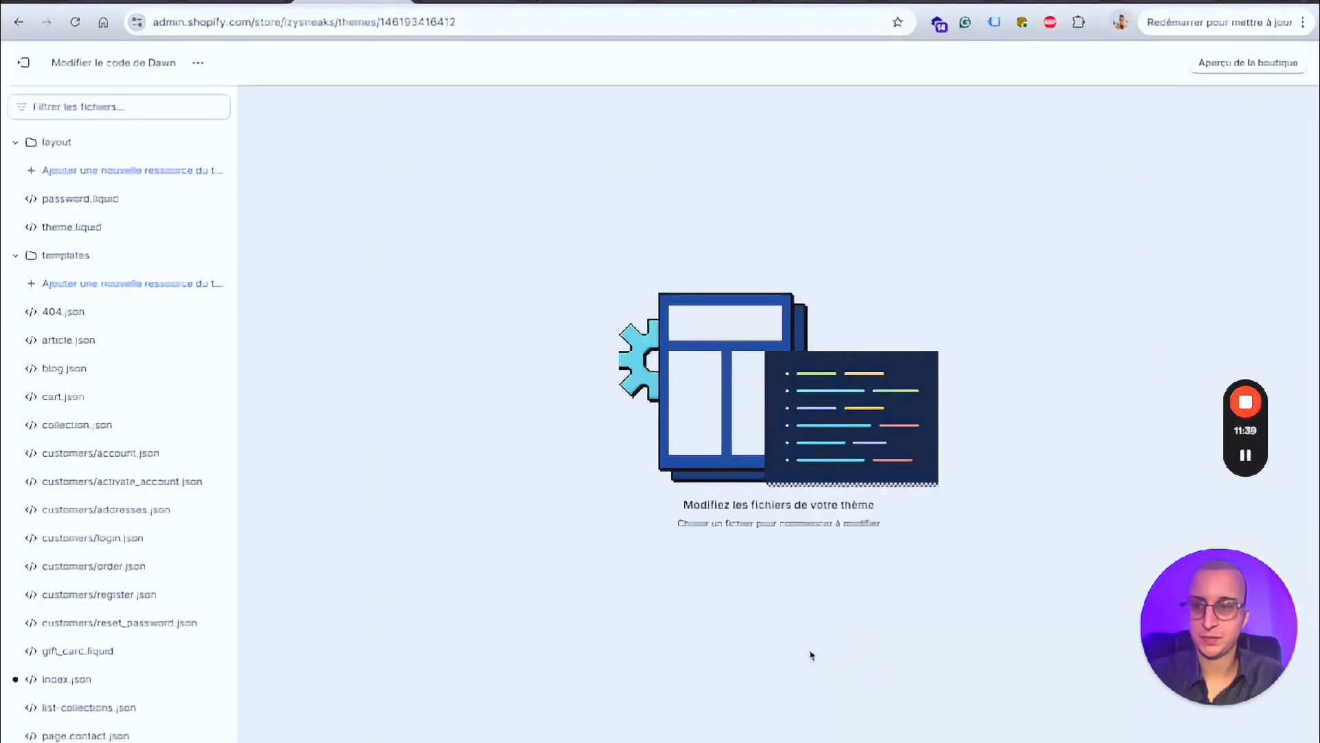
left_click(89, 226)
Step: Find "/head" in theme.liquid, paste the google-site-verification meta tag with its token just before </head>, and save the file
left_click(590, 408)
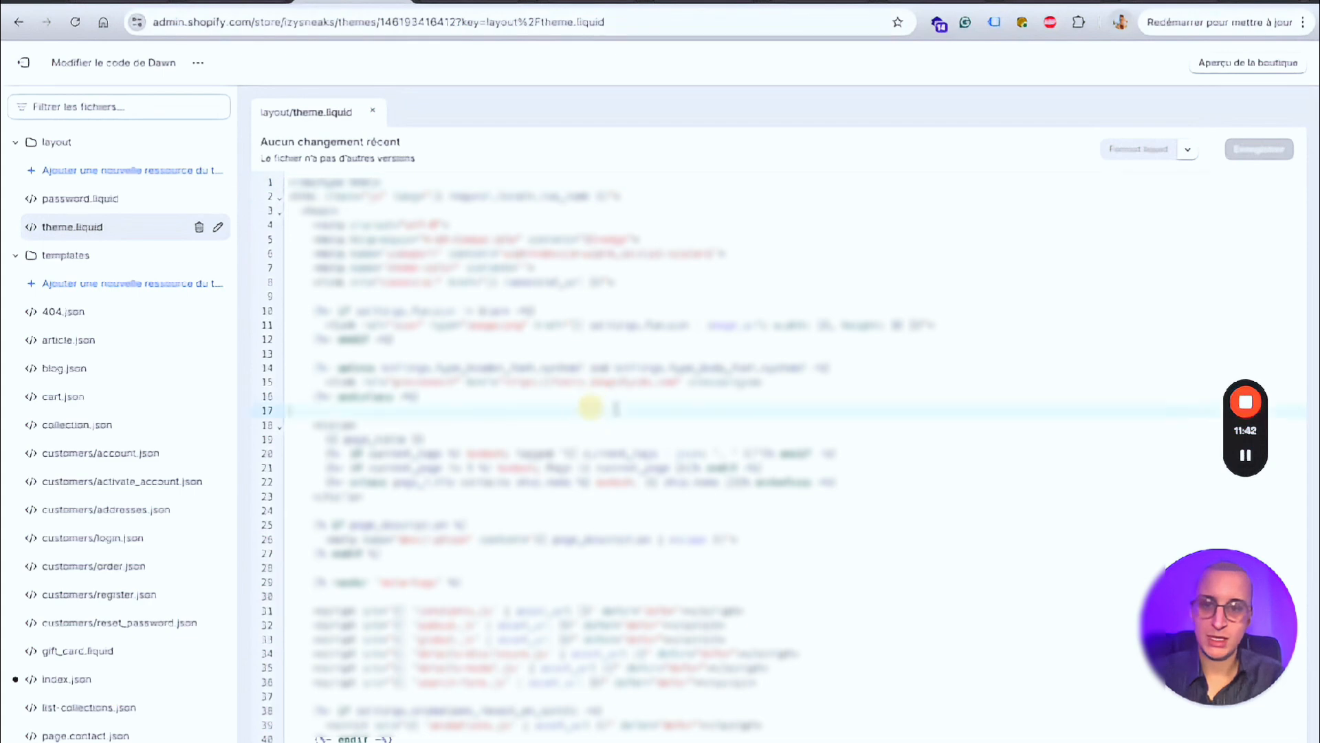
key("ctrl+f")
type("/head")
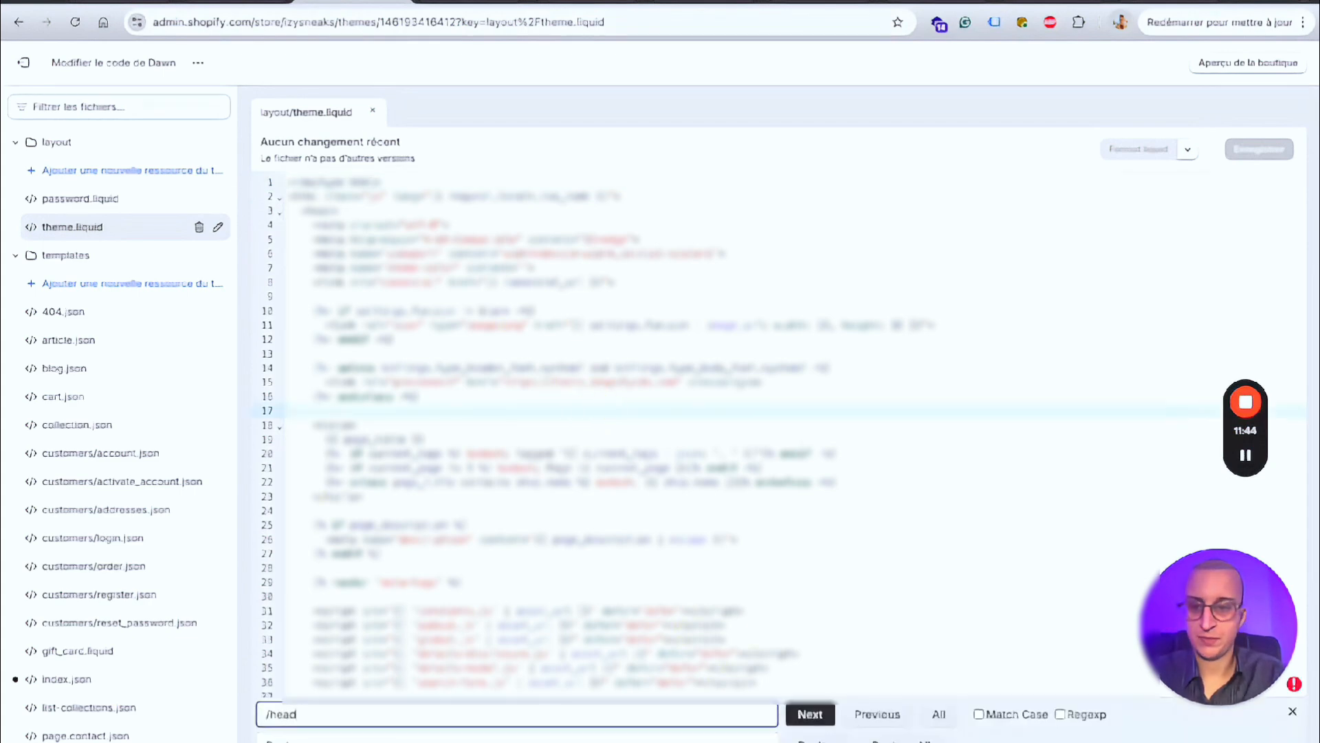
scroll(600, 443, "down", 3)
left_click(445, 490)
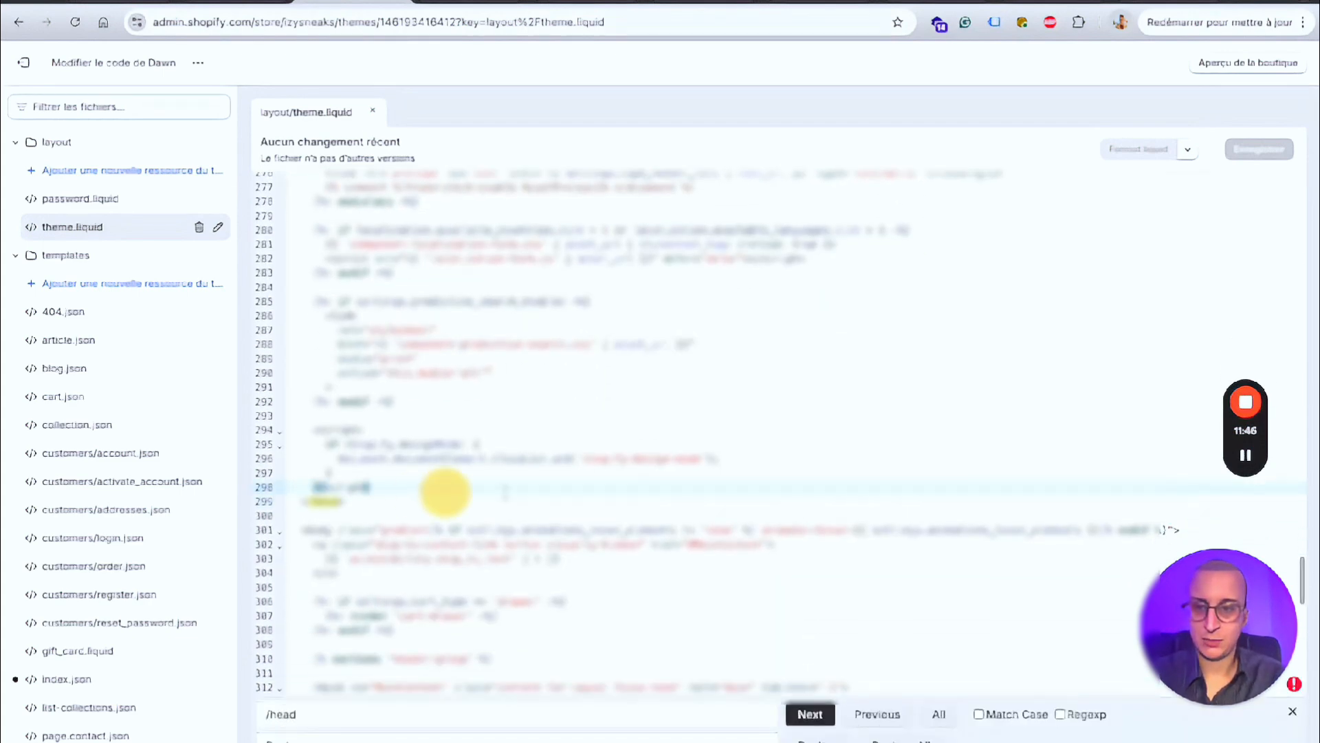
key("Return")
key("Return")
key("ctrl+v")
scroll(514, 320, "up", 20)
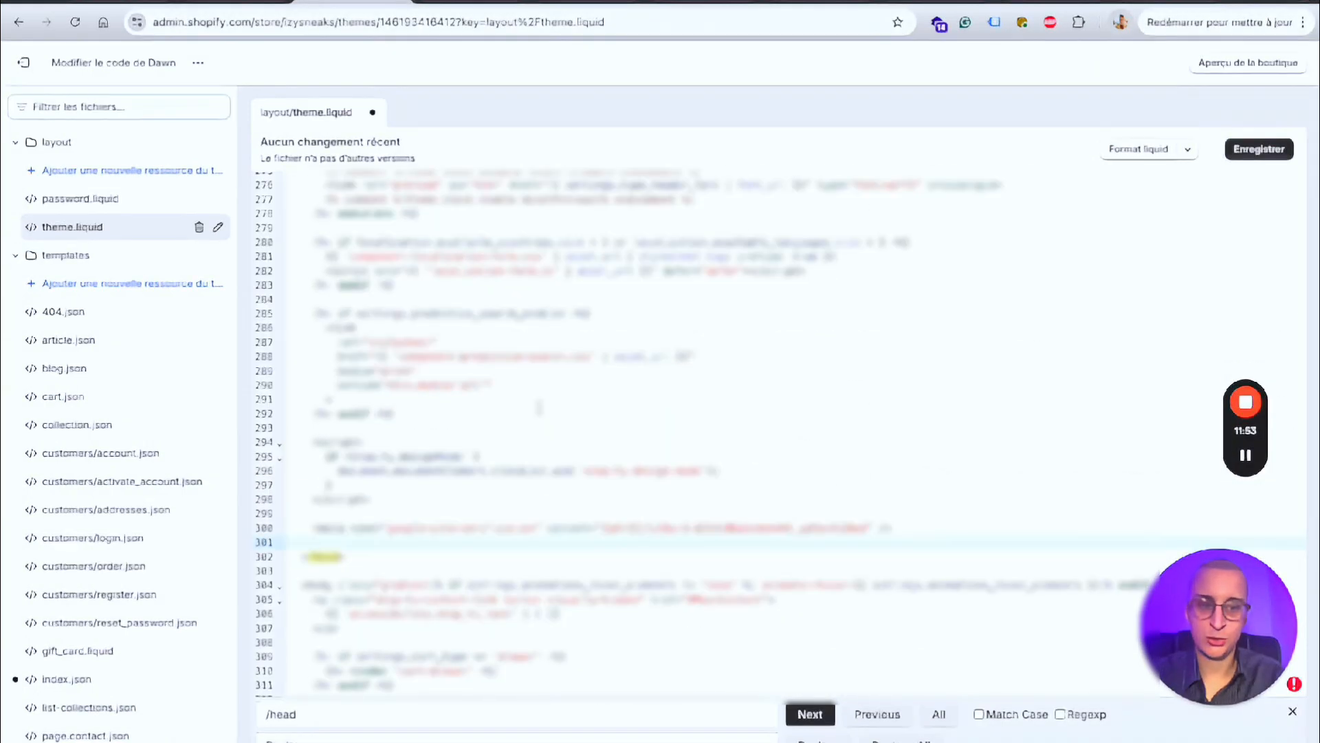
scroll(518, 498, "down", 3)
left_click_drag(887, 485, 256, 486)
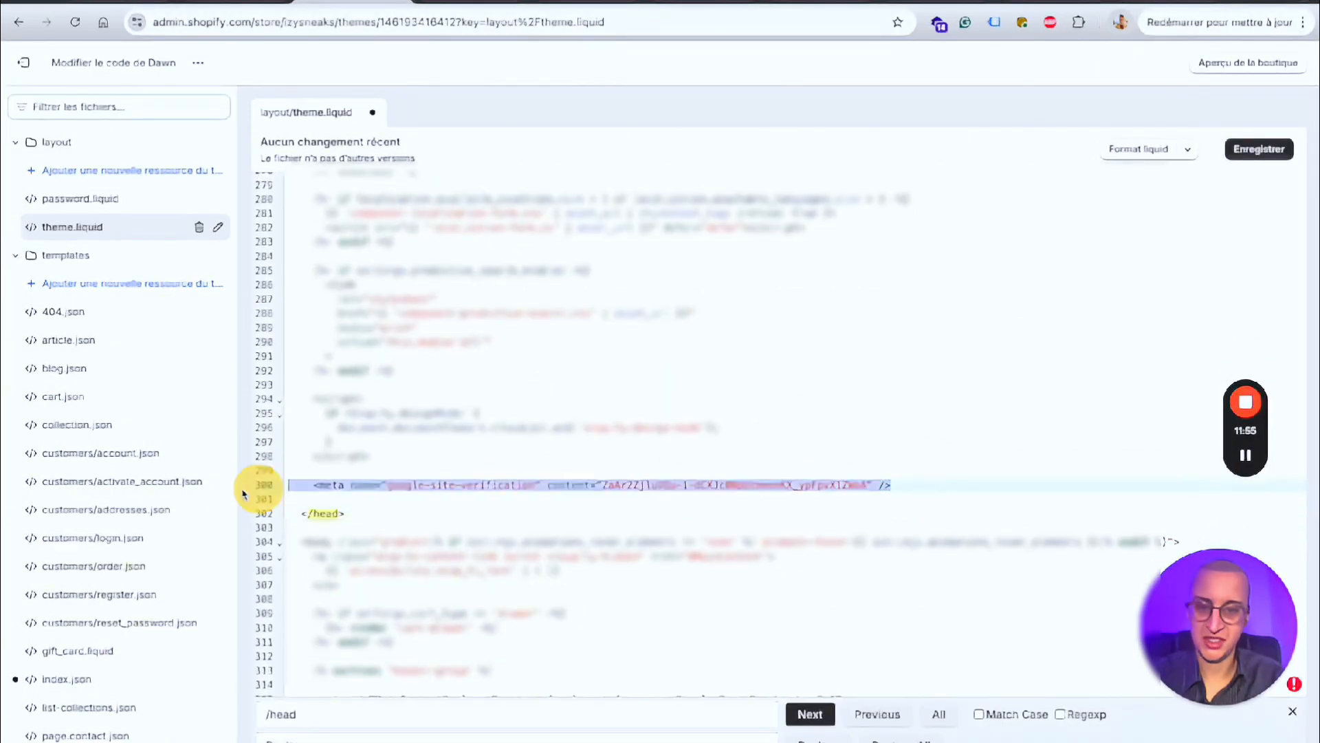
key("ctrl+s")
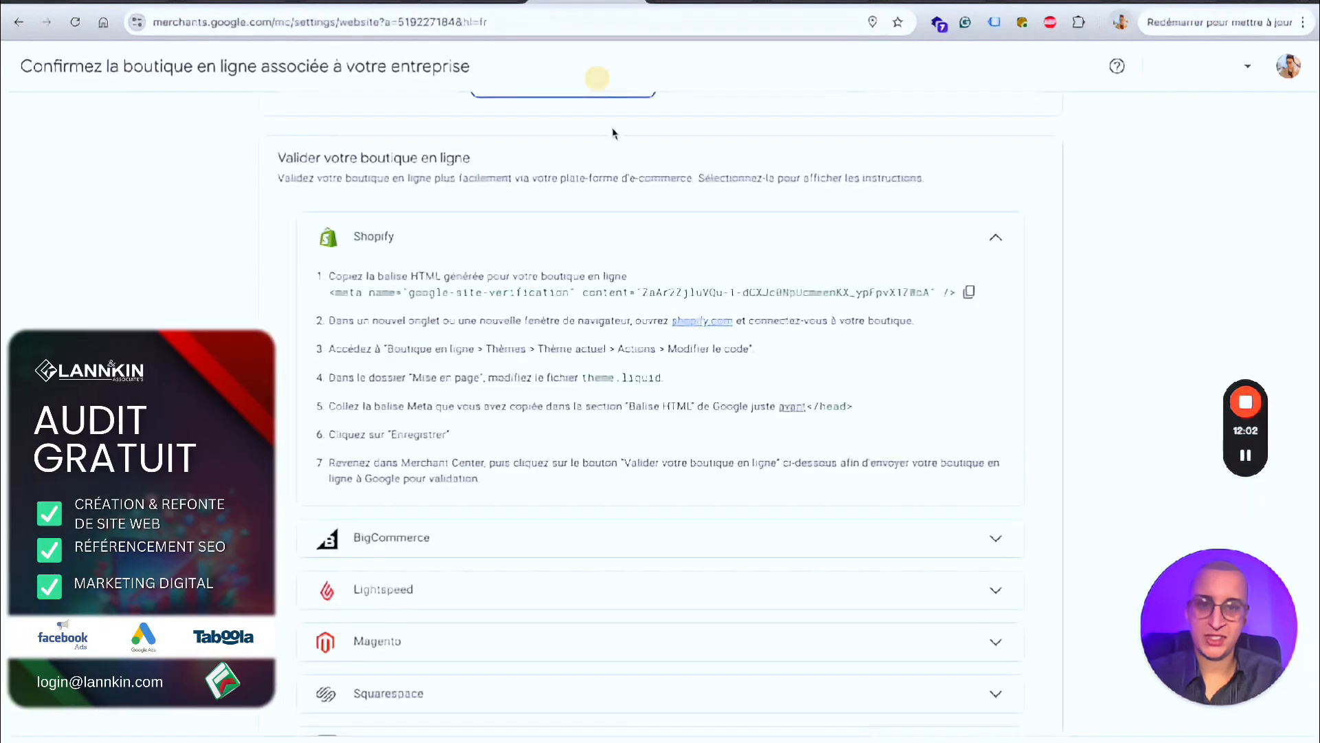
Step: Switch back to Google Merchant Center, validate the online store and finish its confirmation
scroll(612, 133, "down", 2)
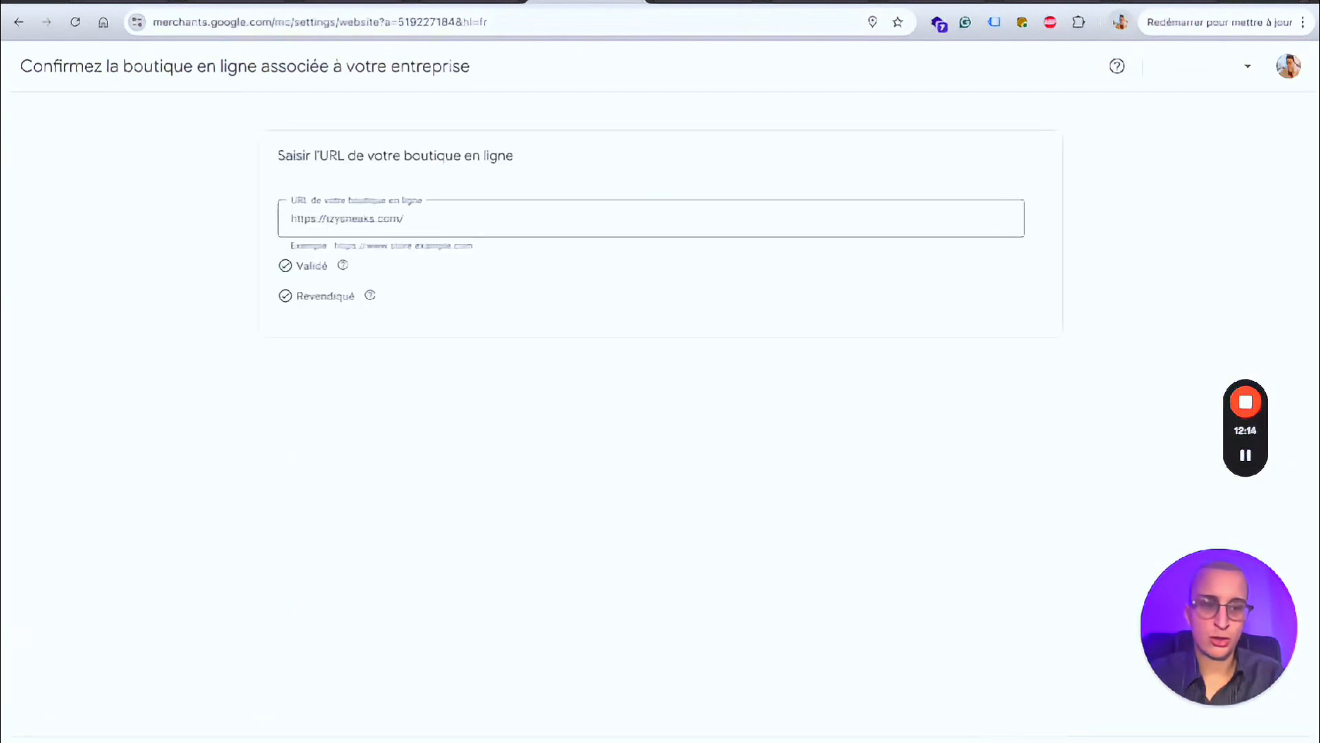
left_click(1021, 738)
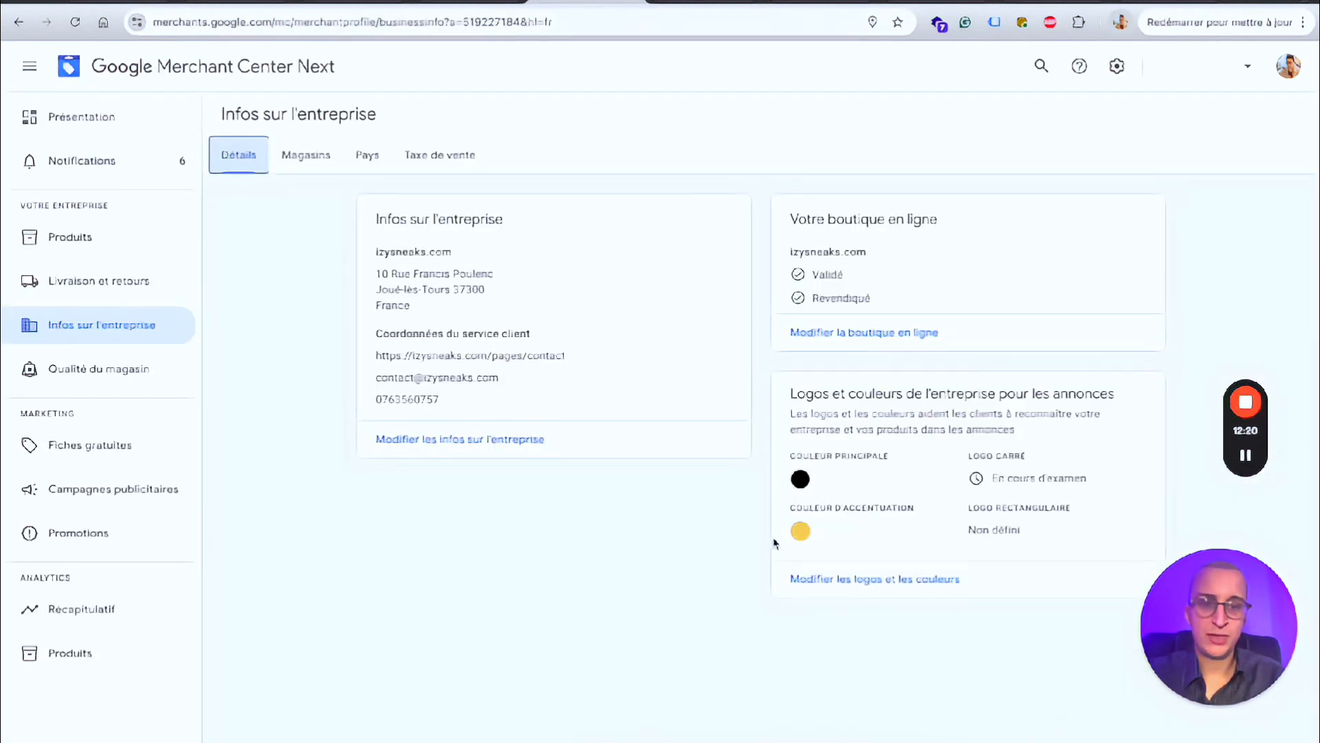
Step: Review the square and rectangular logo requirements and the brand colours used for ads, and close the page without changes
left_click(831, 579)
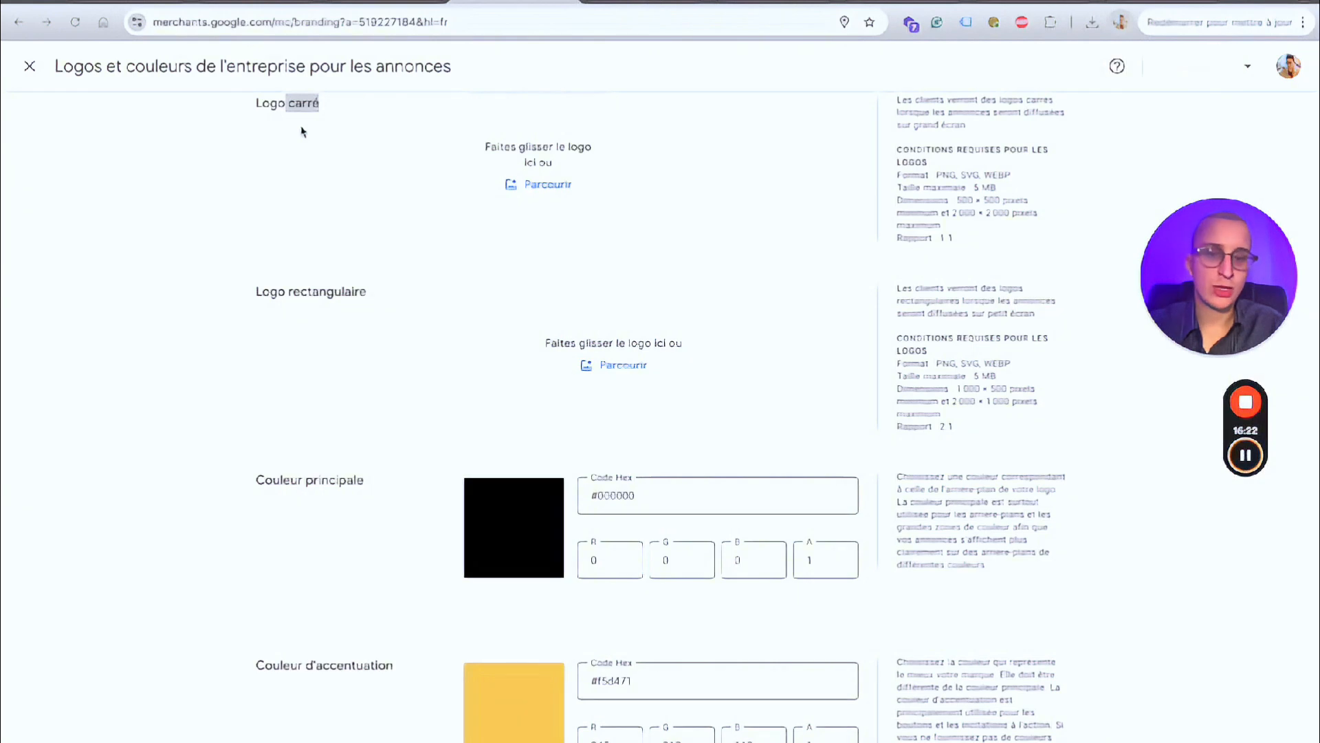
scroll(371, 280, "down", 1)
scroll(625, 248, "up", 2)
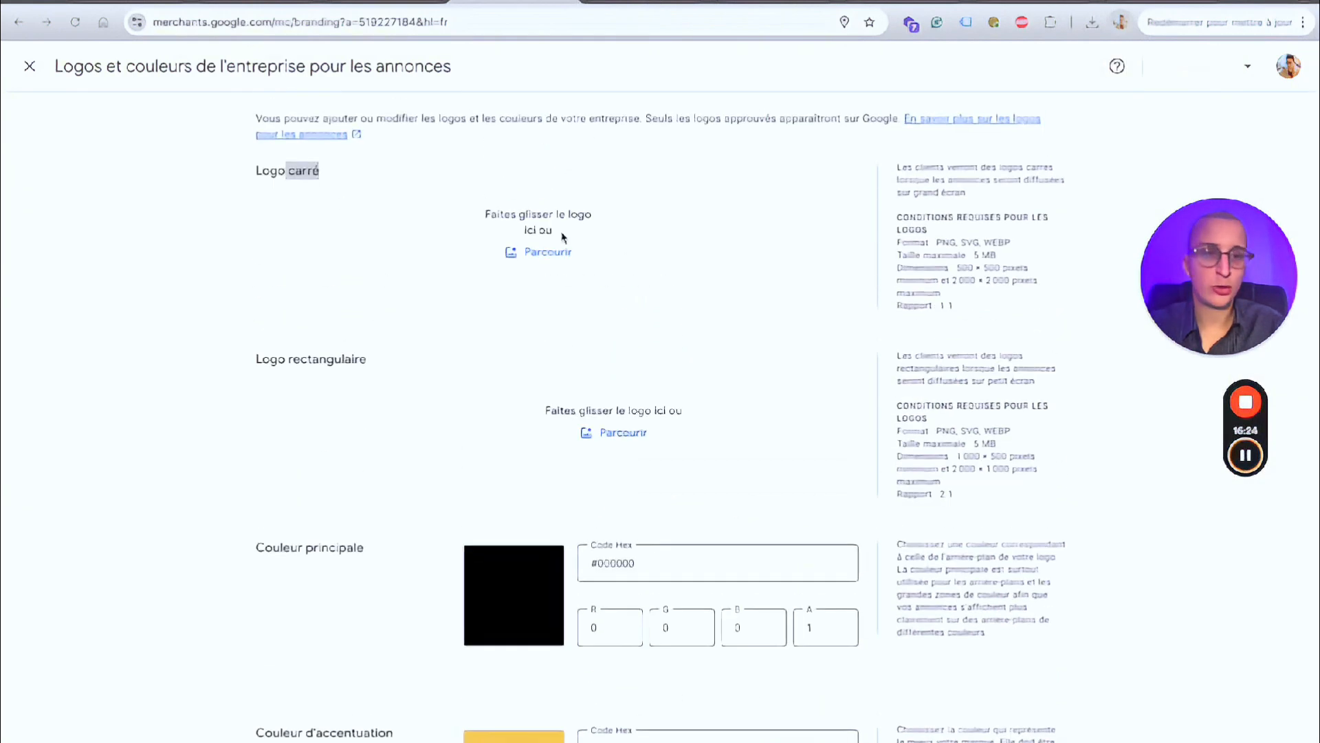
scroll(612, 367, "down", 2)
scroll(636, 402, "up", 2)
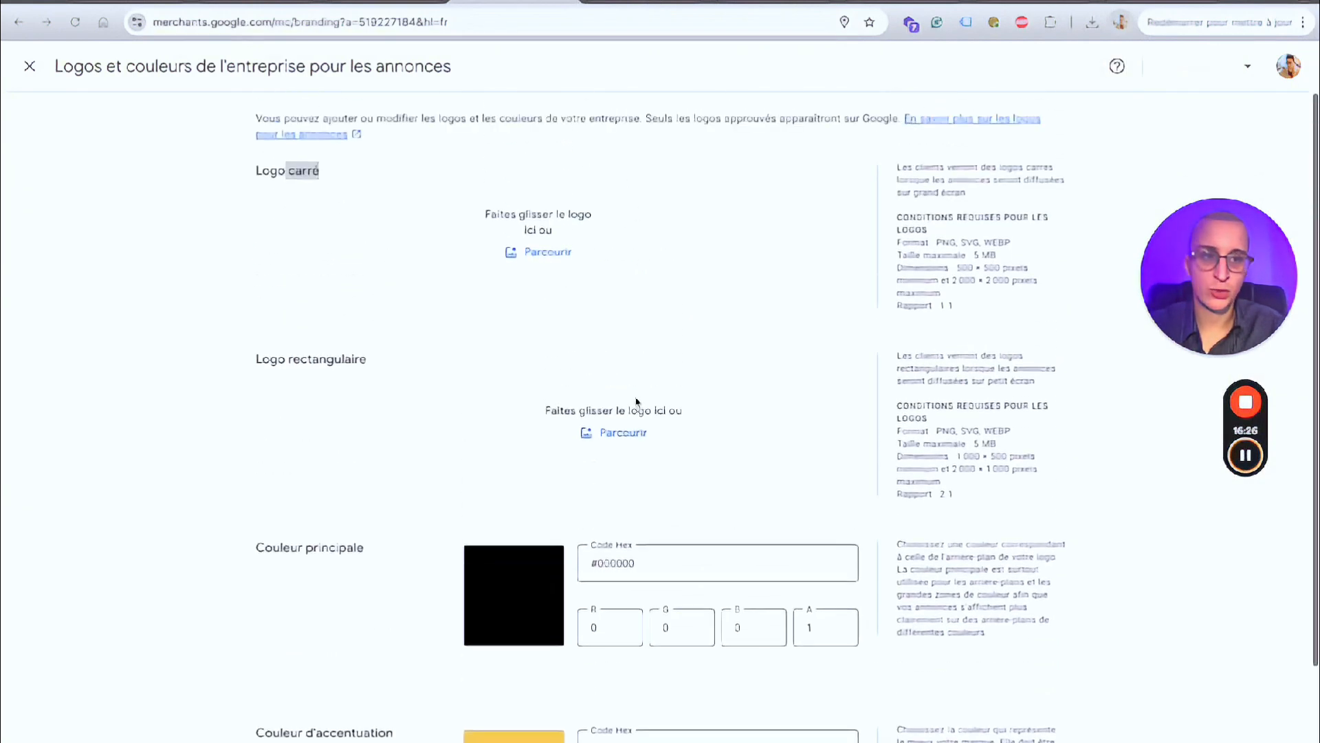
left_click(31, 67)
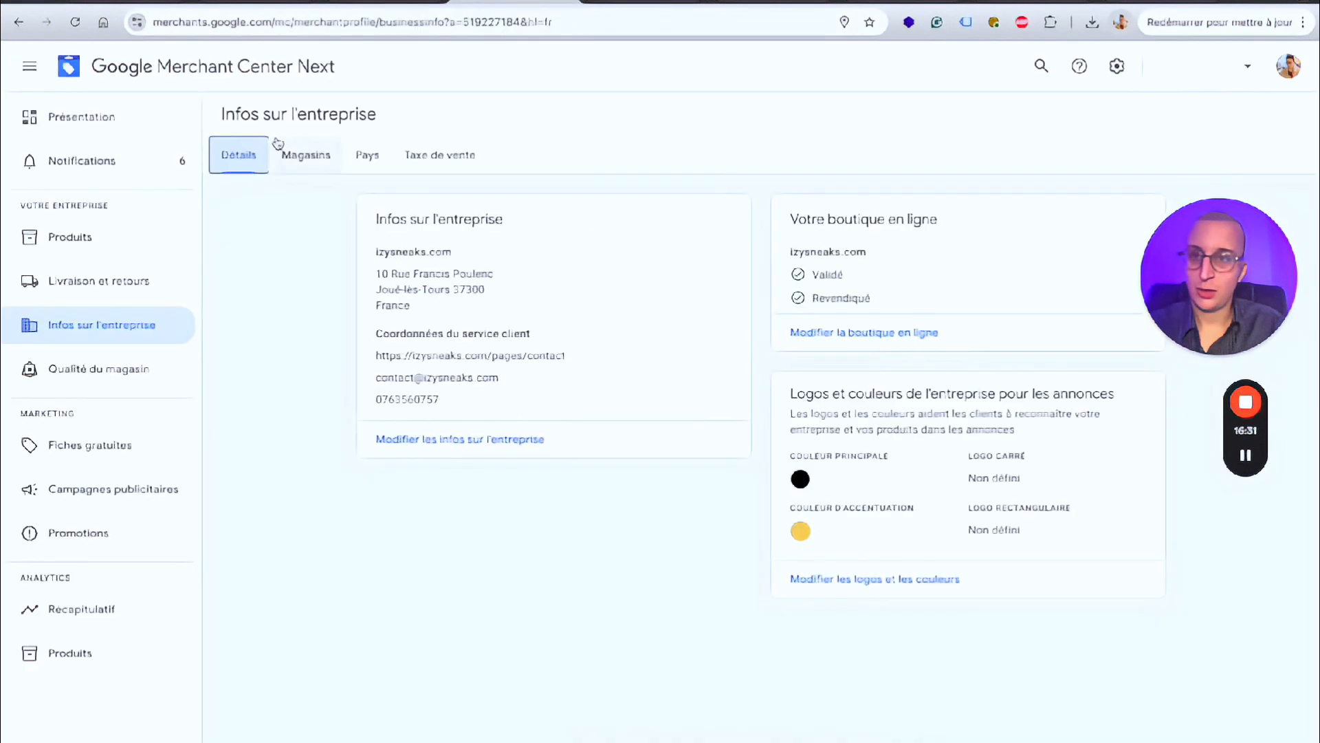
Step: Review the Google business listings for stores and the countries where the online store's products are shown
left_click(285, 150)
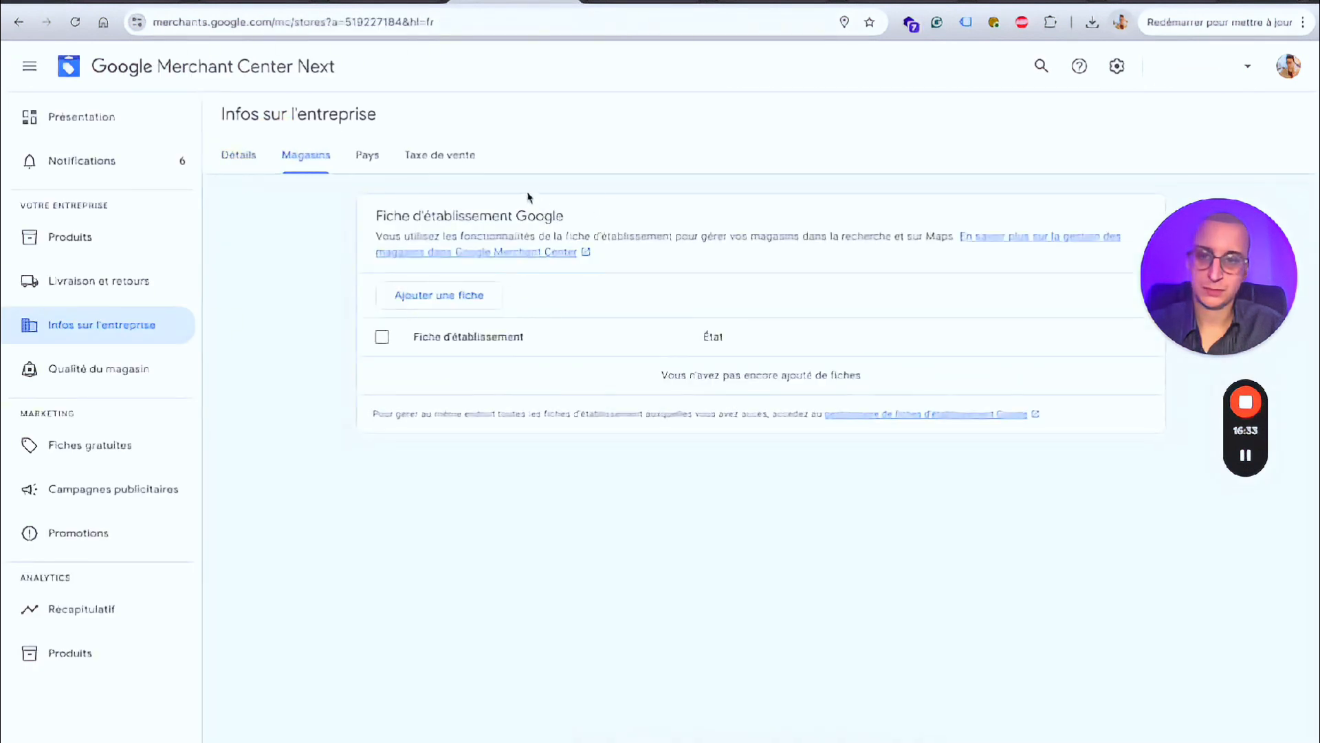
left_click(355, 151)
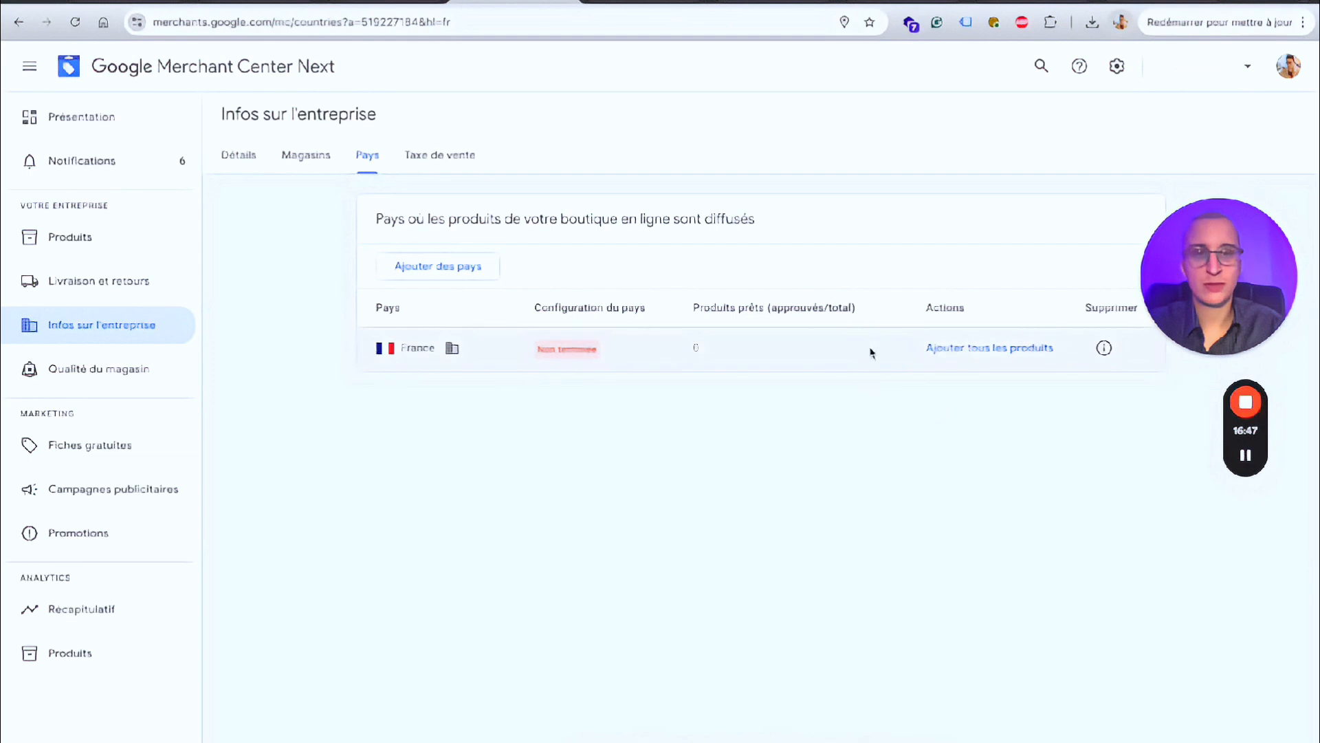
left_click_drag(662, 340, 689, 304)
left_click(742, 346)
Step: View the Merchant Center store quality page, and switch to the Shopify admin to reach the Shopify App Store through its recommended applications
left_click(66, 364)
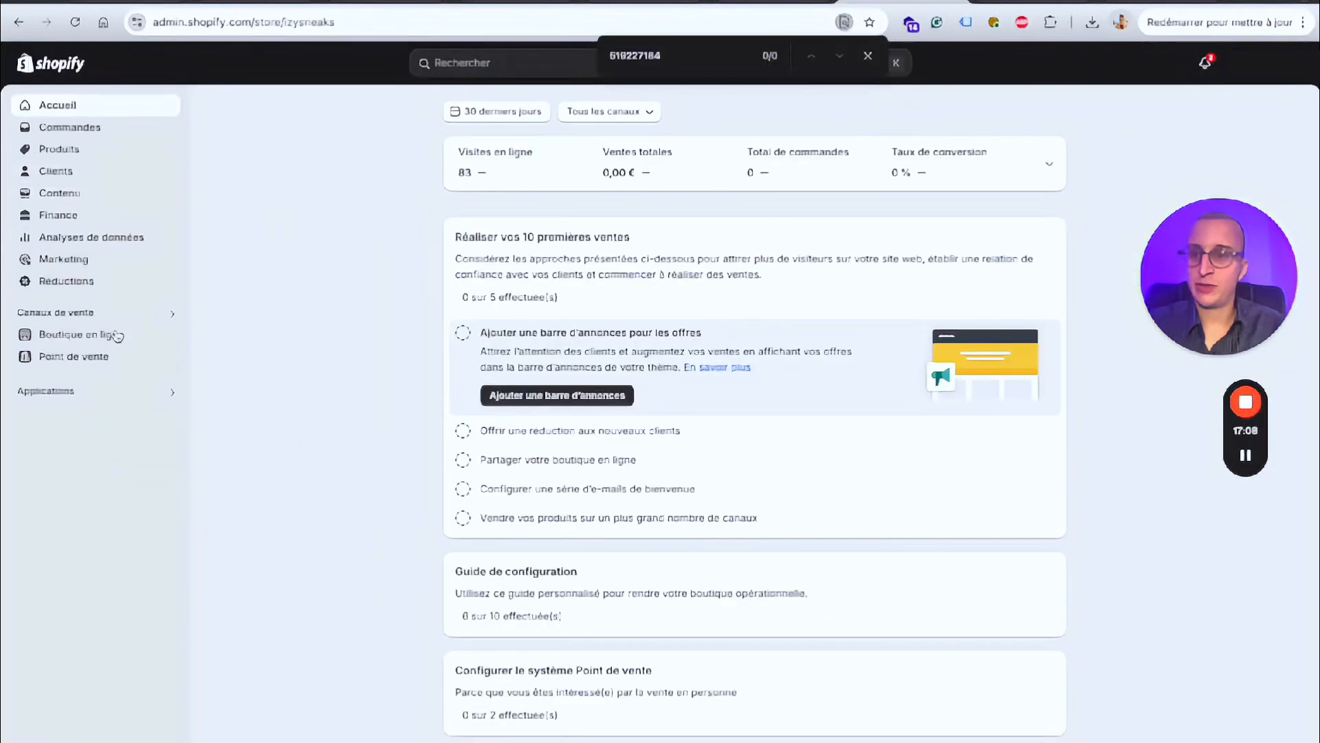
left_click(66, 392)
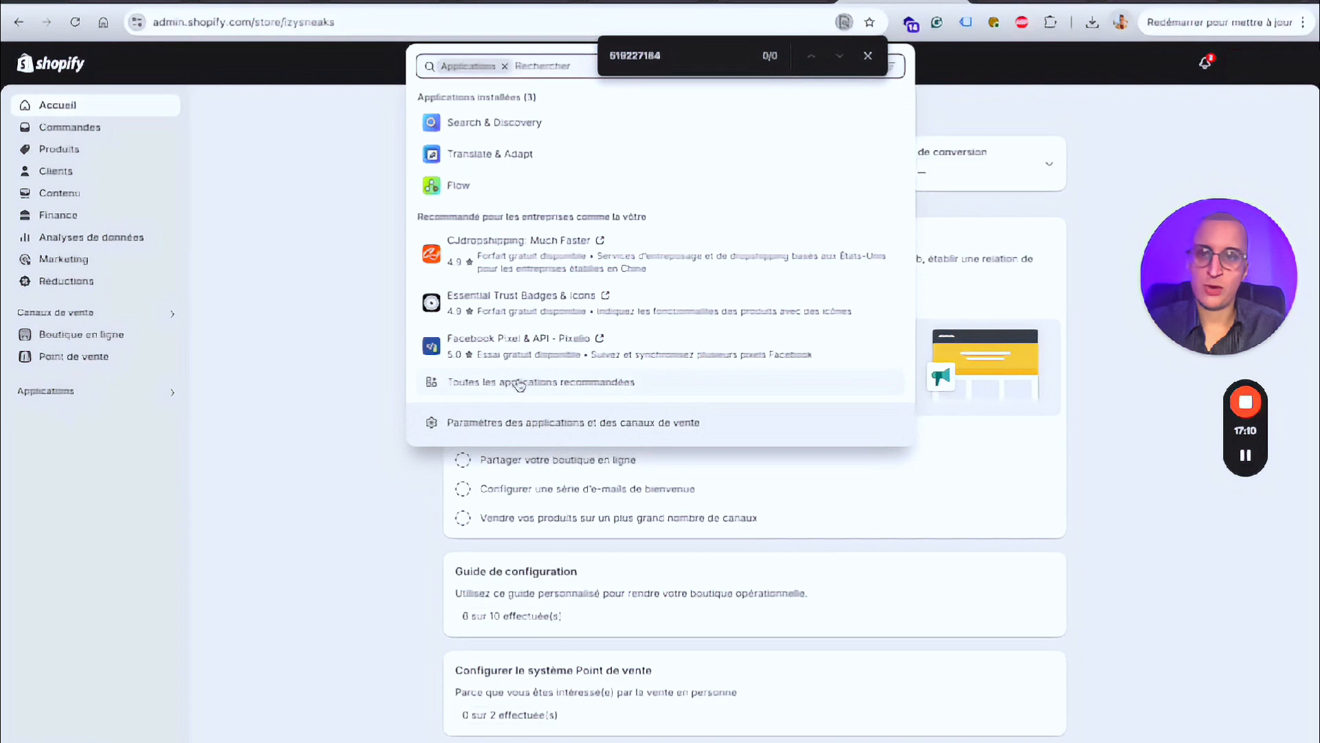
left_click(497, 387)
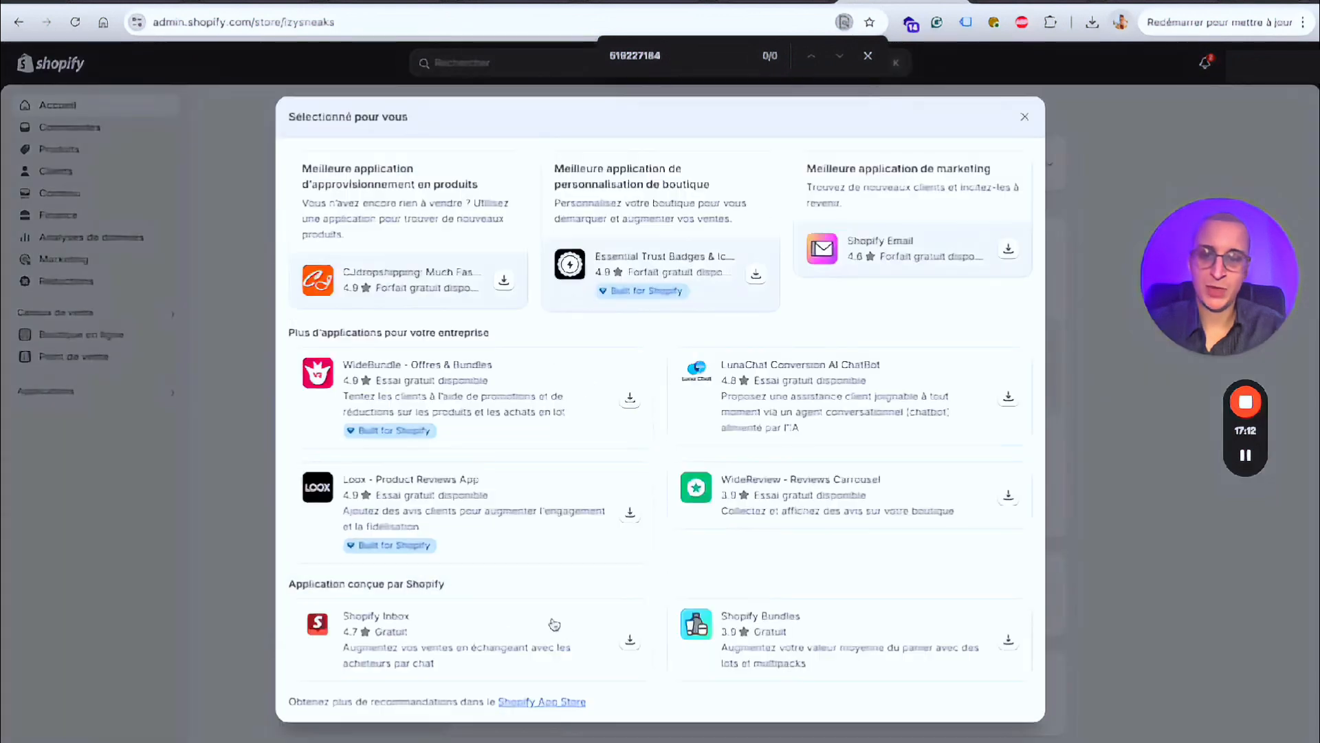
left_click(557, 702)
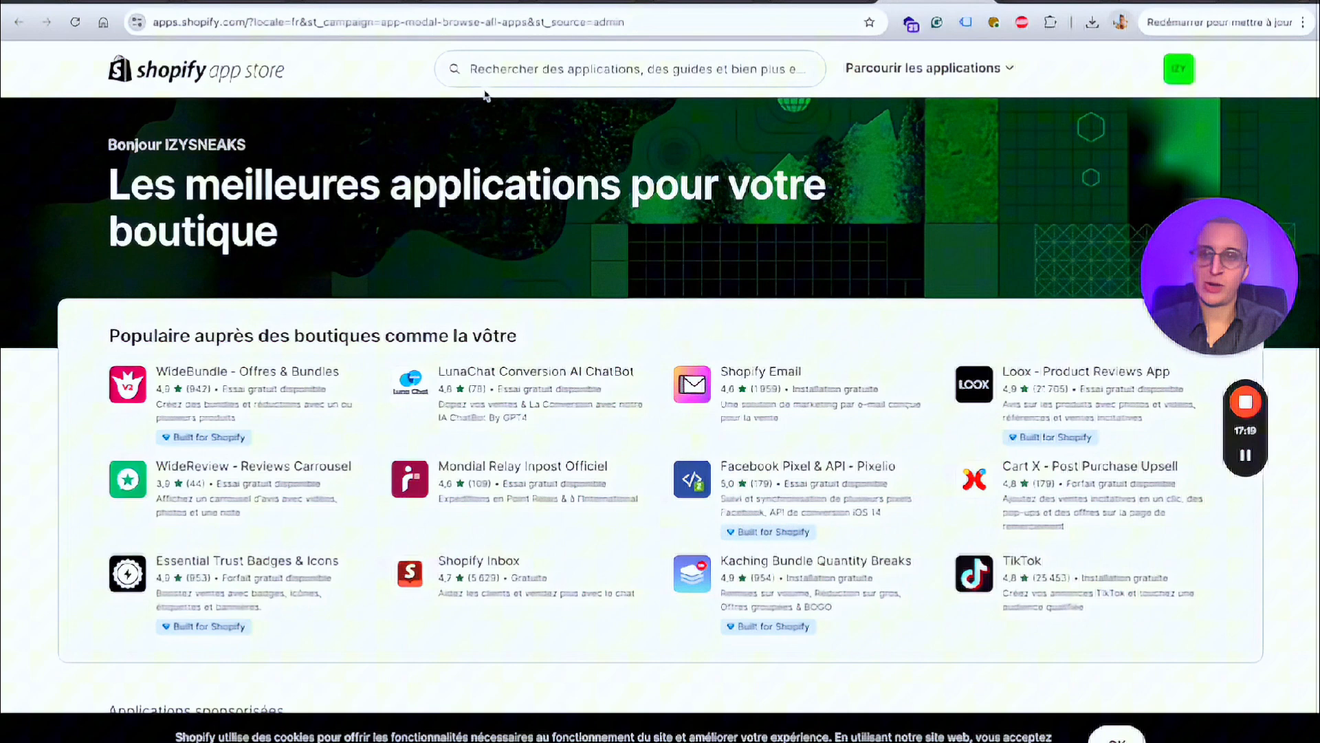
Step: Search the app store for Simprosys Google Shopping Feed and install it on the IZYSNEAKS store
left_click(486, 69)
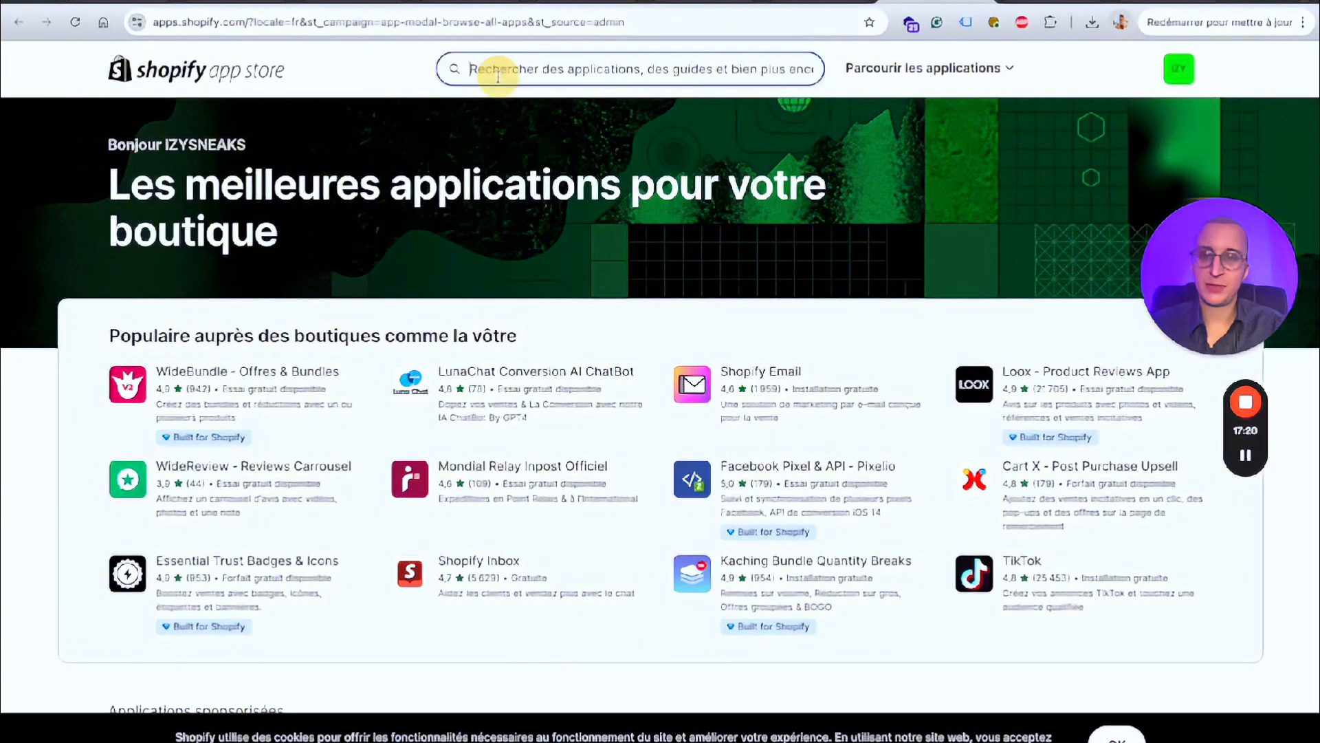
left_click(543, 111)
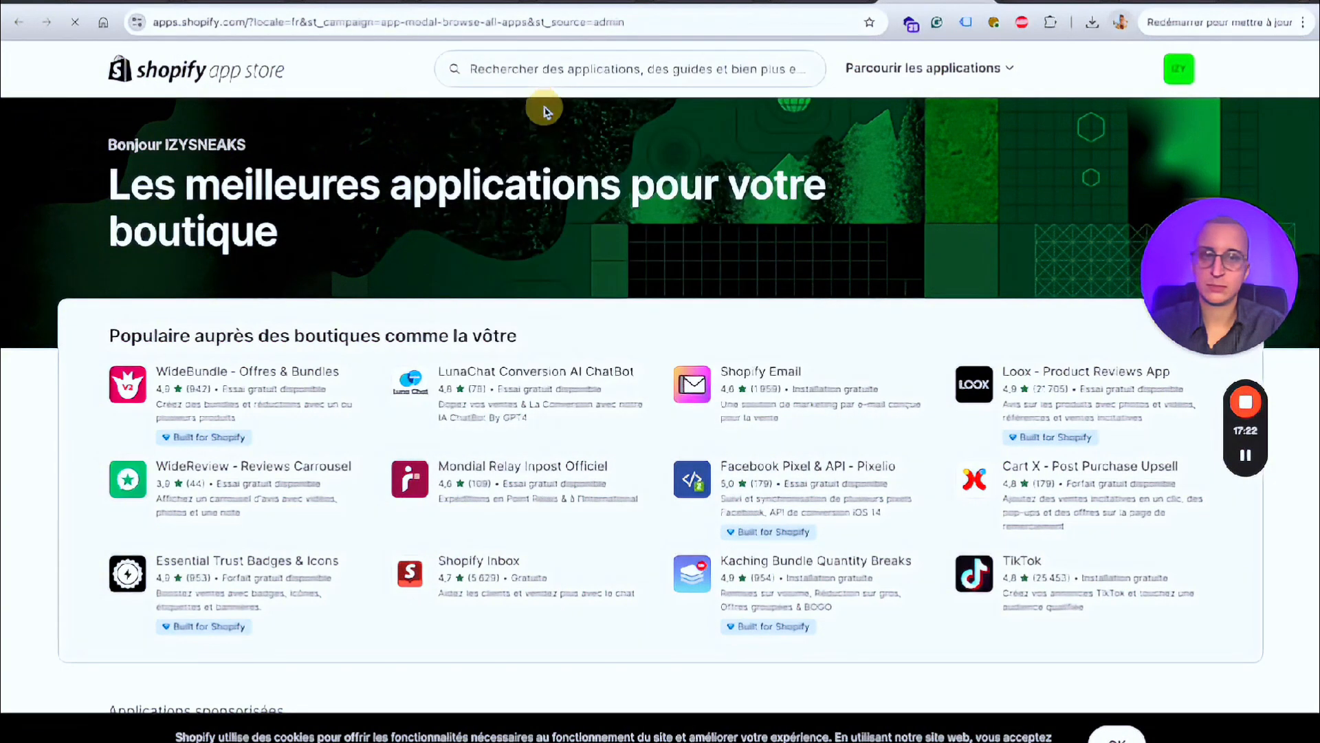
left_click(284, 351)
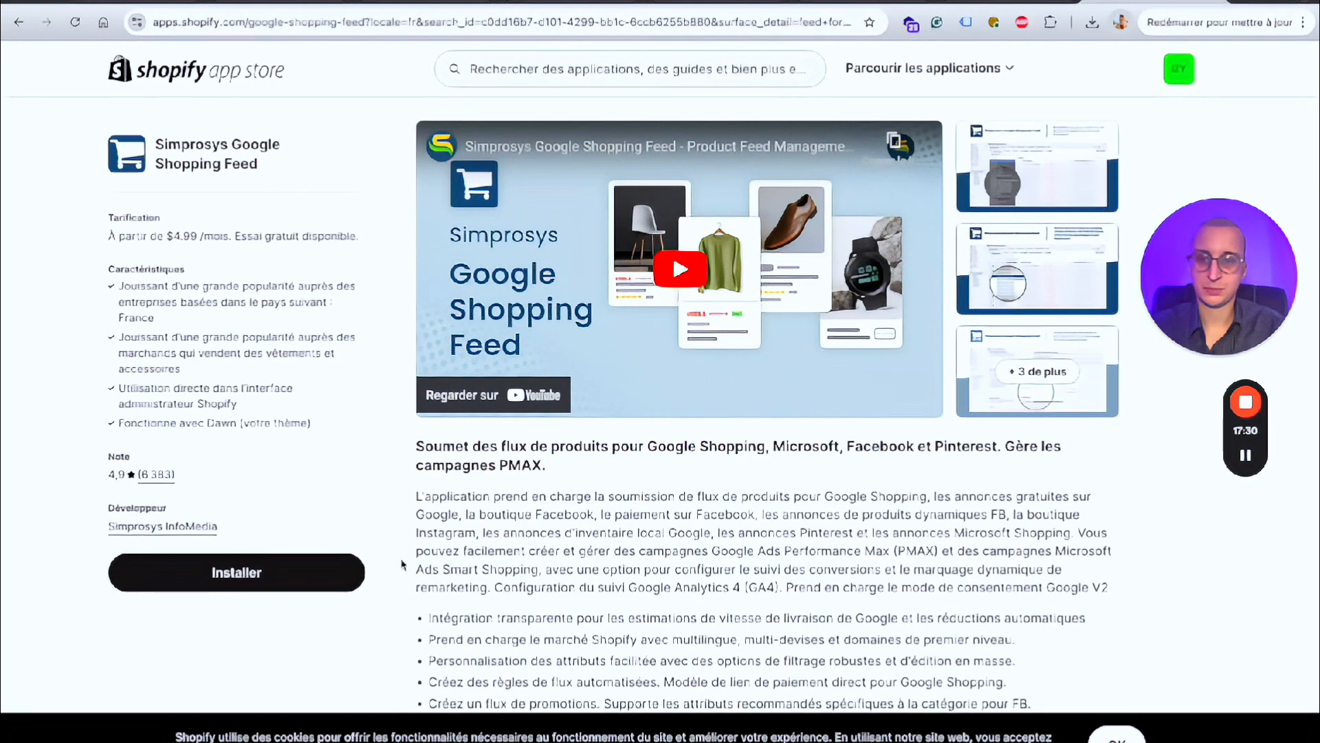
left_click(344, 563)
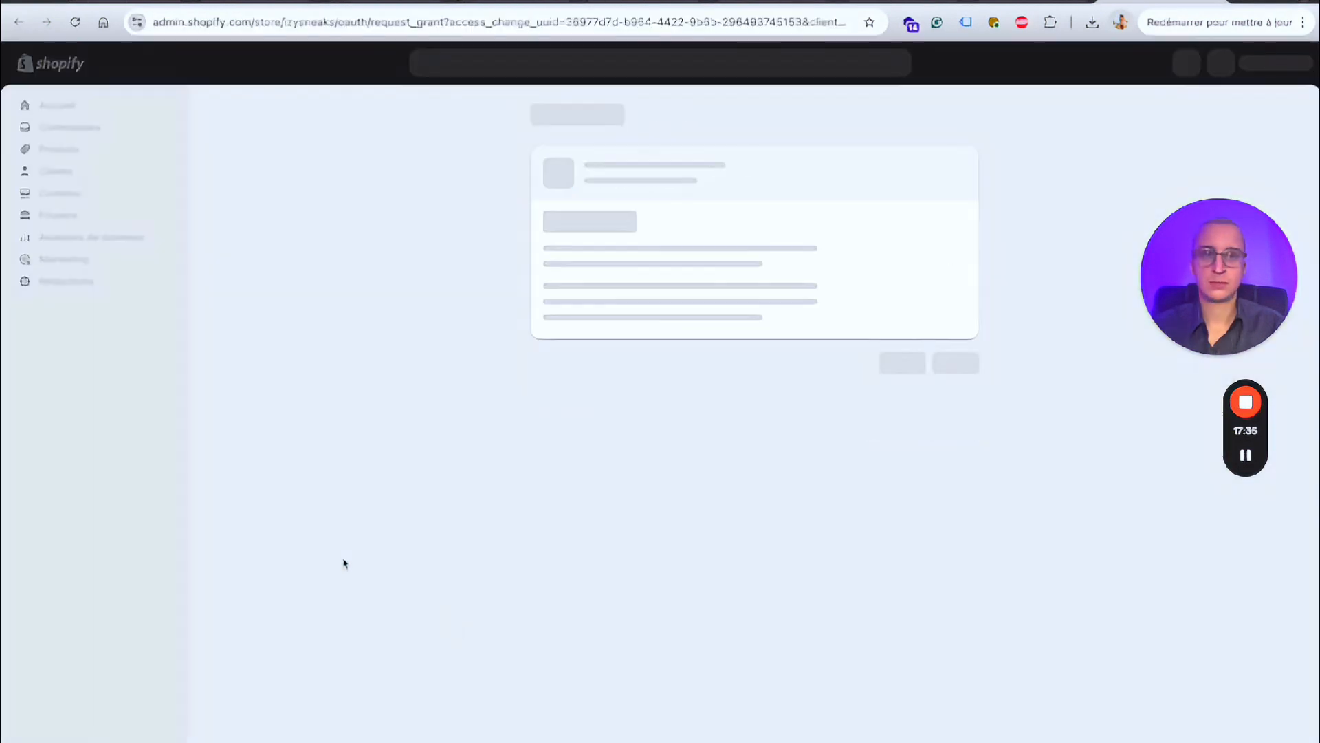
left_click(966, 426)
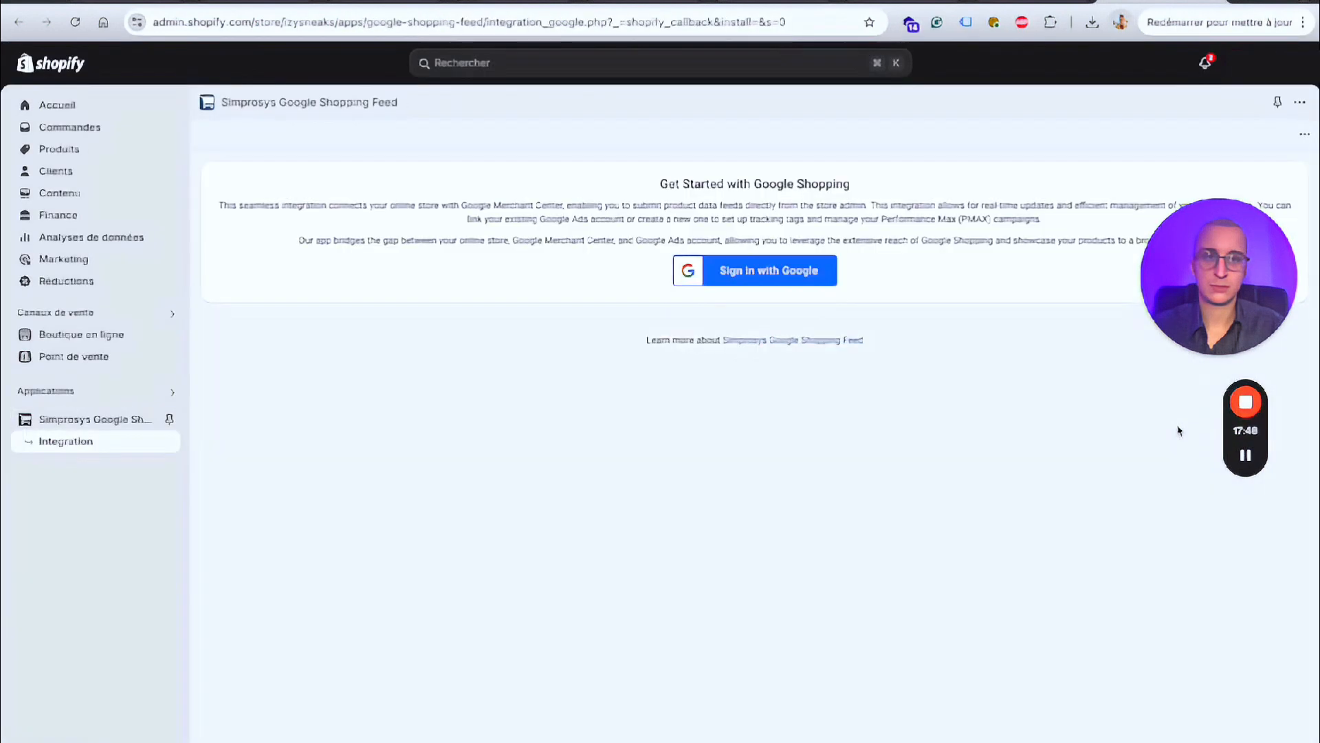
Step: Sign in to Simprosys with the Google account and grant the app access to it
left_click(769, 271)
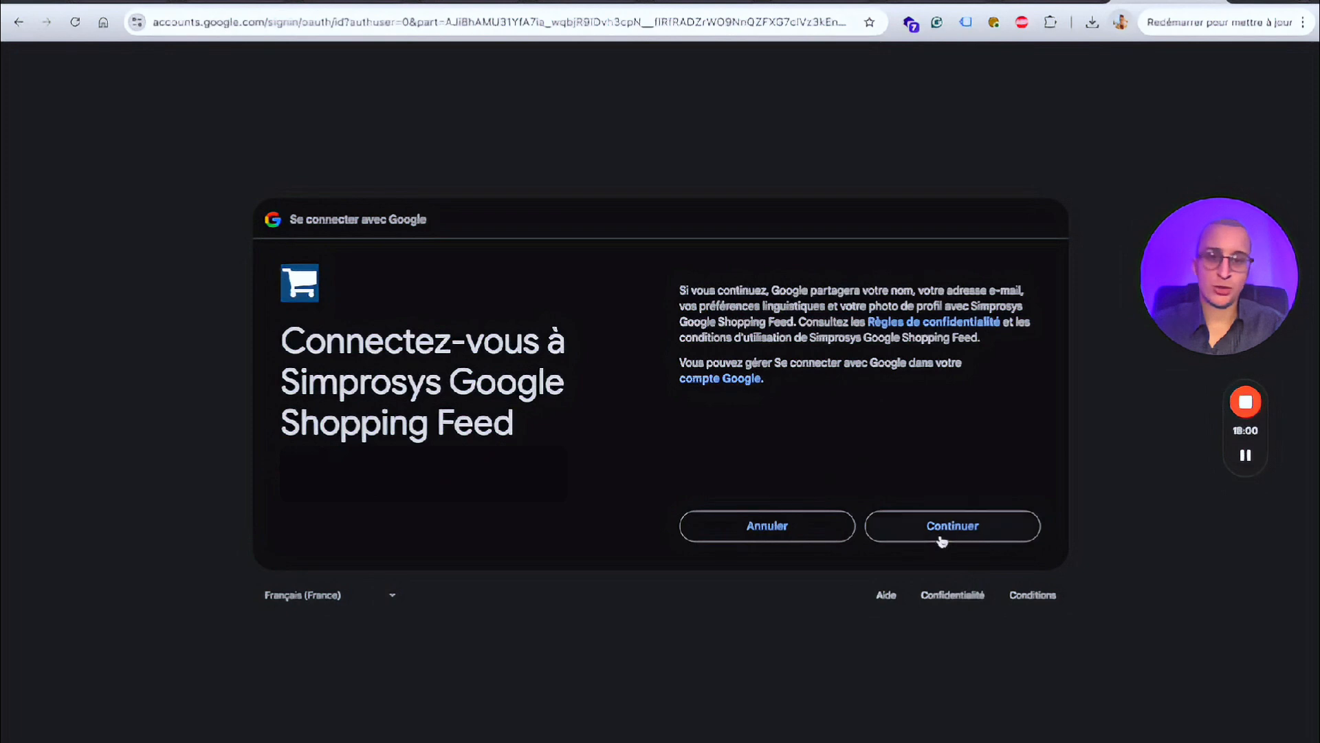
left_click(941, 541)
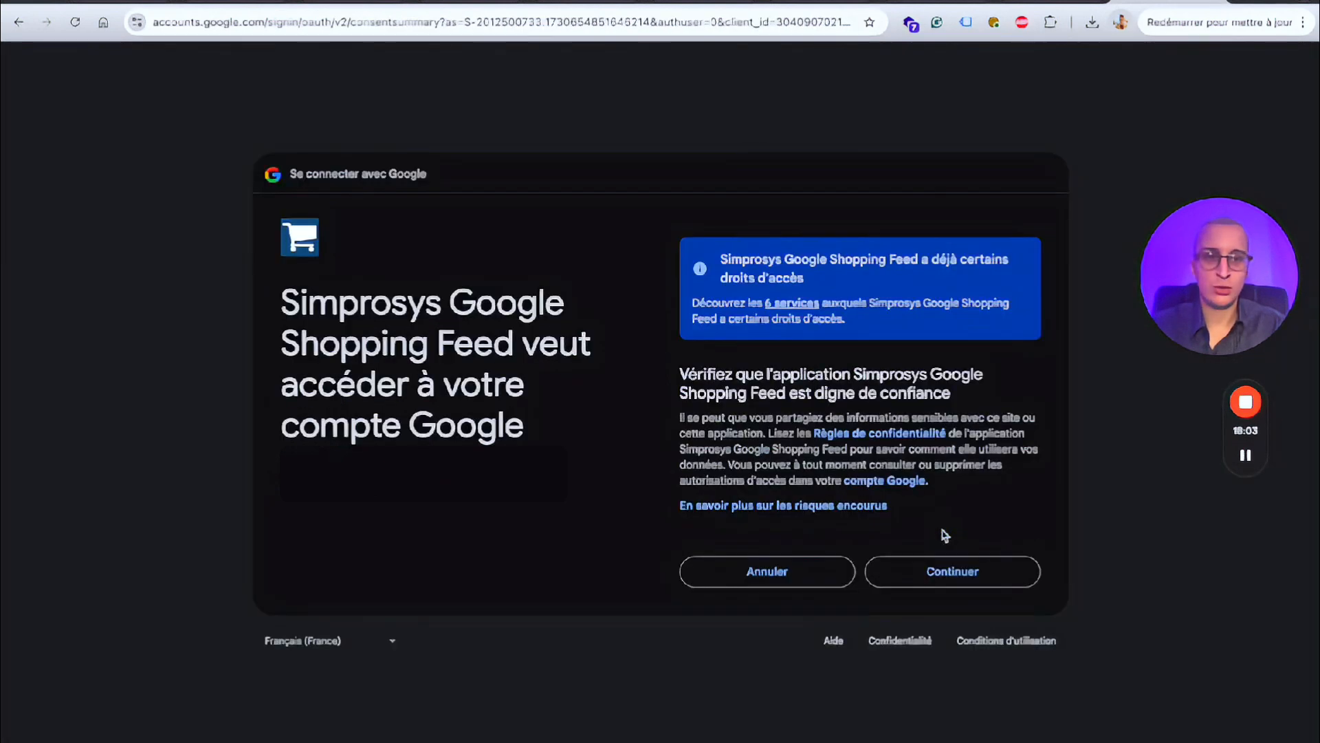
left_click(966, 579)
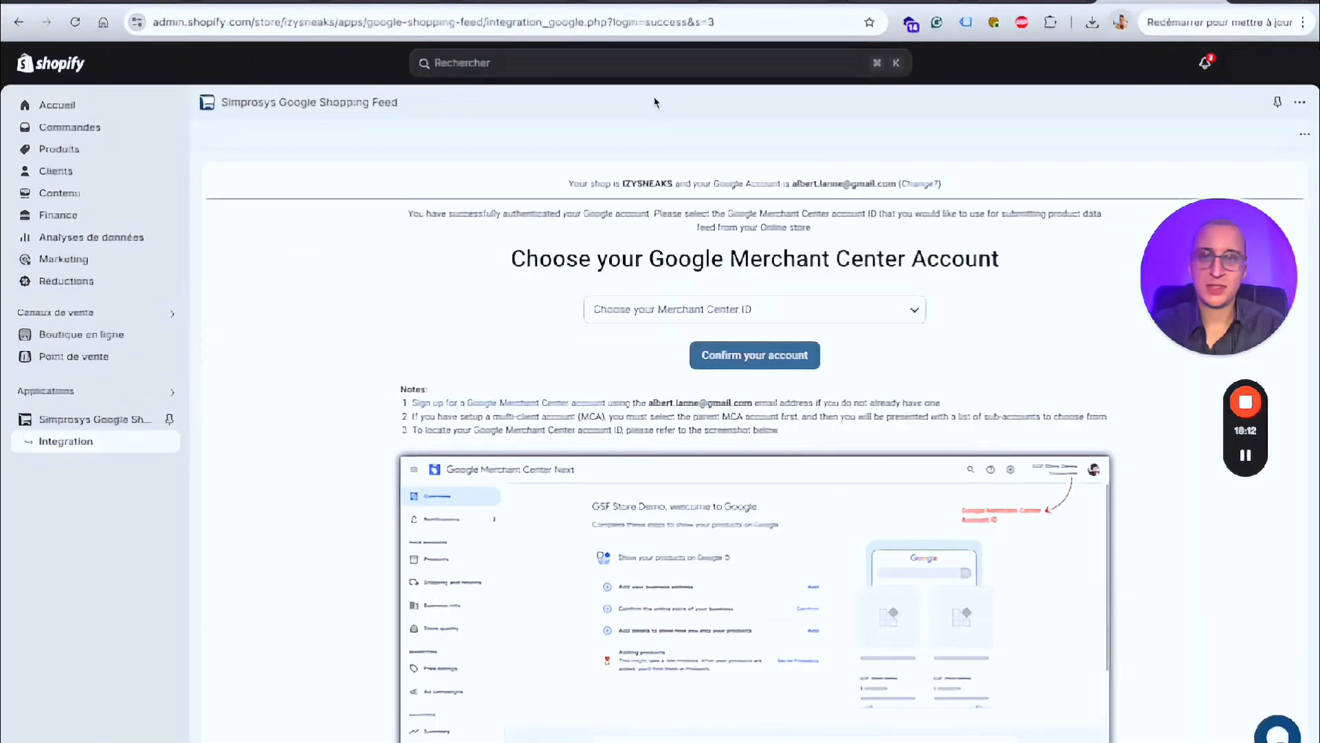
Step: Look up the account ID in Google Merchant Center, select it as the Merchant Center account in Simprosys and confirm it
left_click(509, 7)
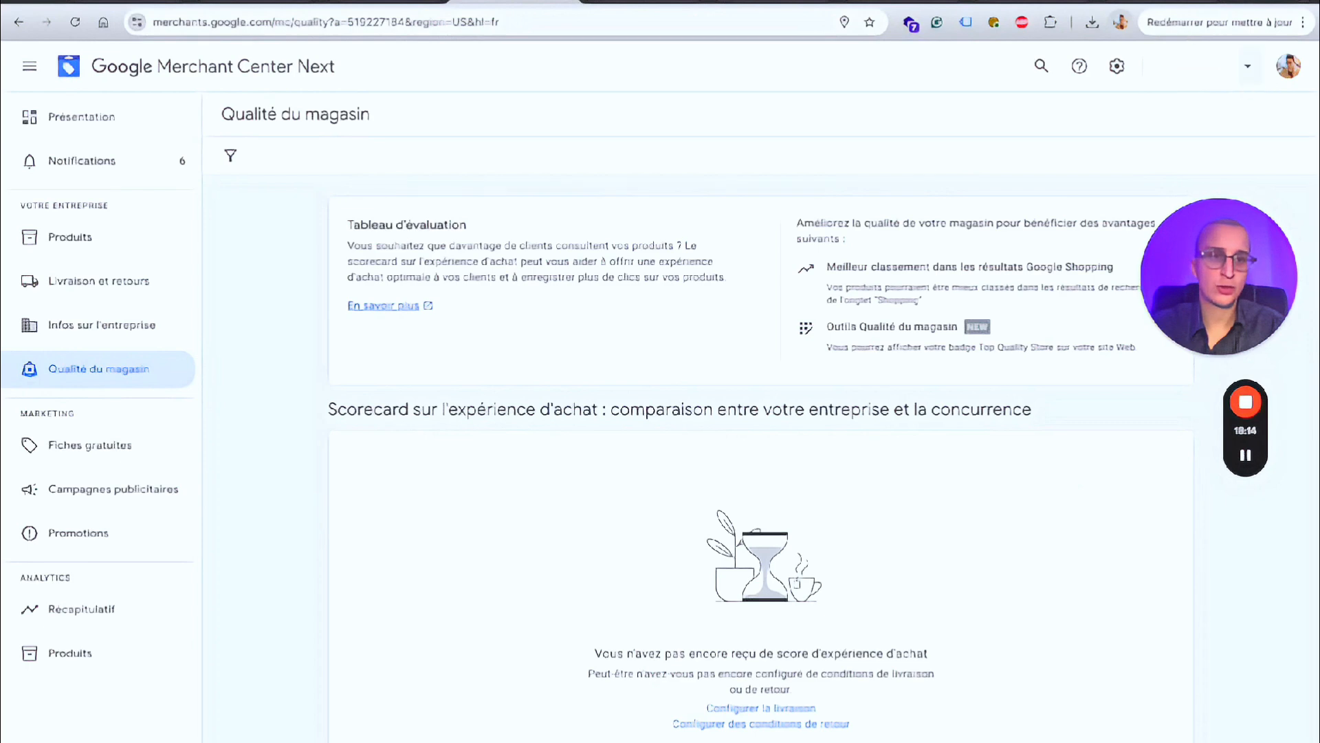
left_click(1210, 66)
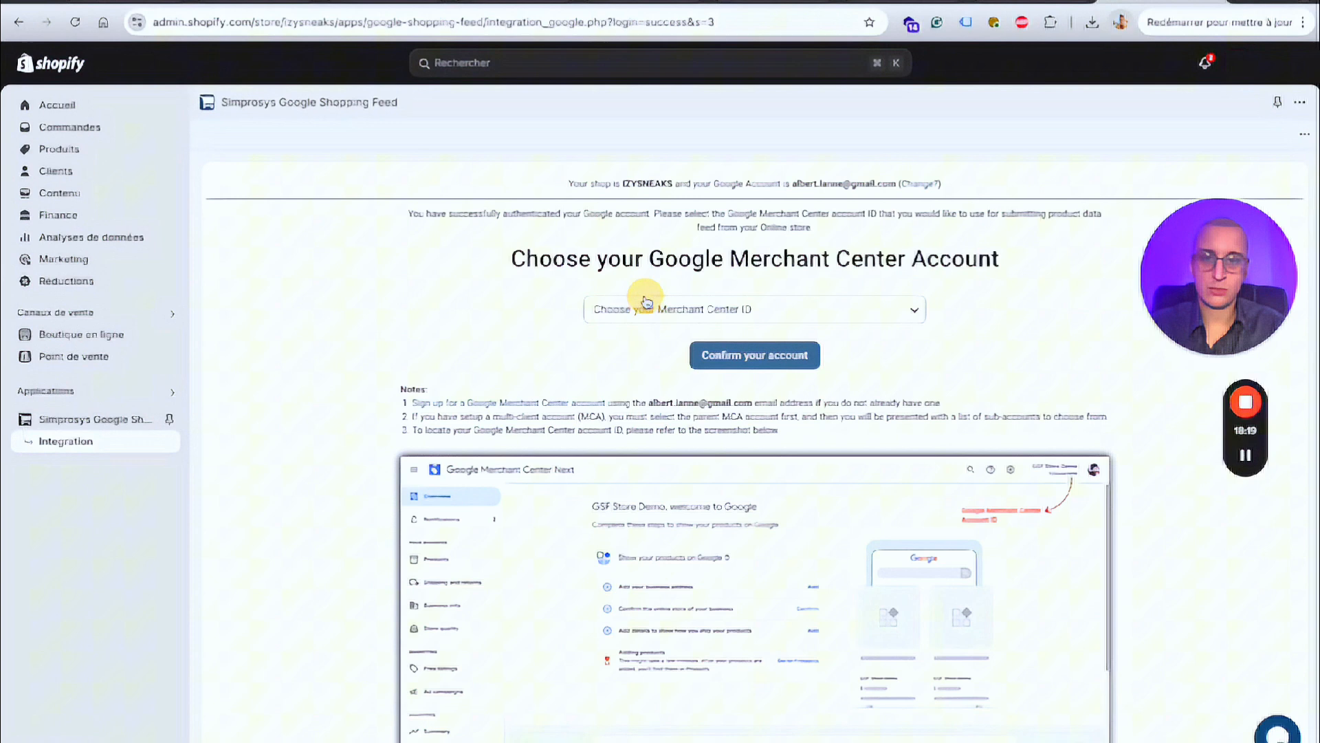
left_click(647, 303)
type("519227184")
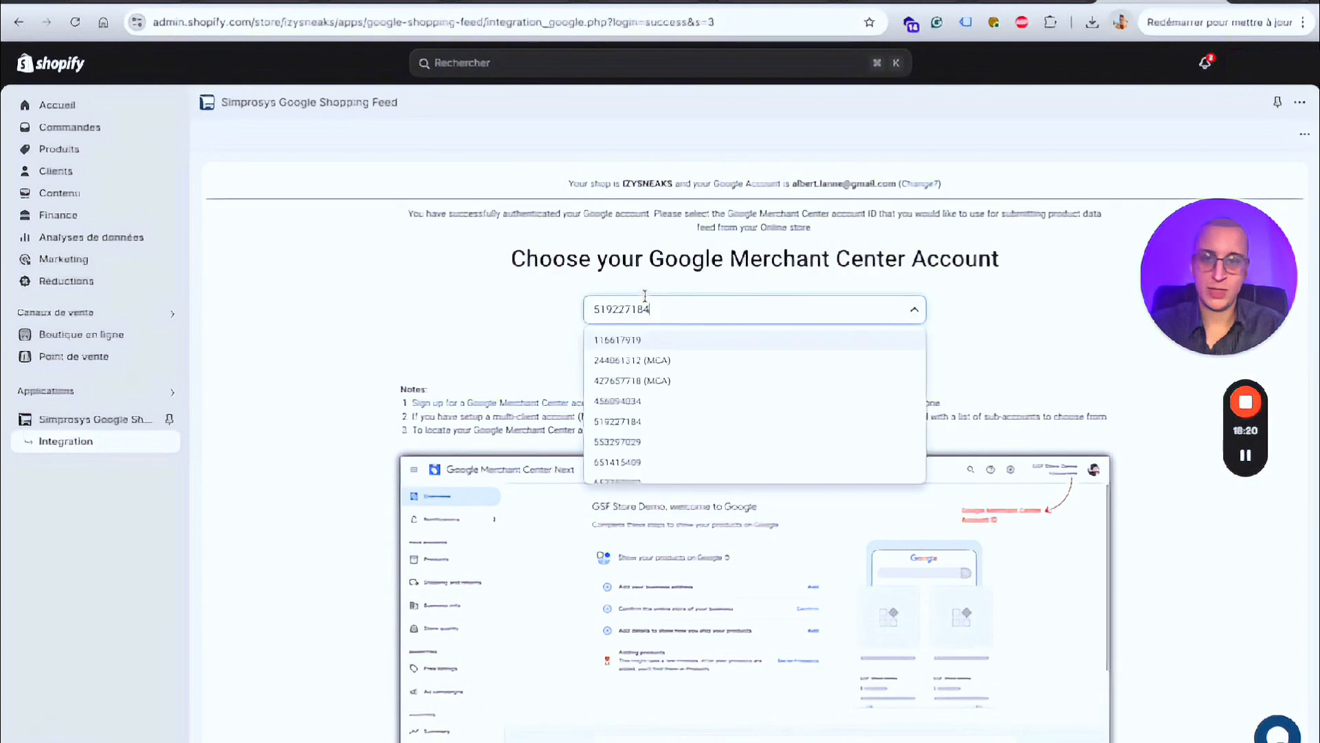
left_click(624, 338)
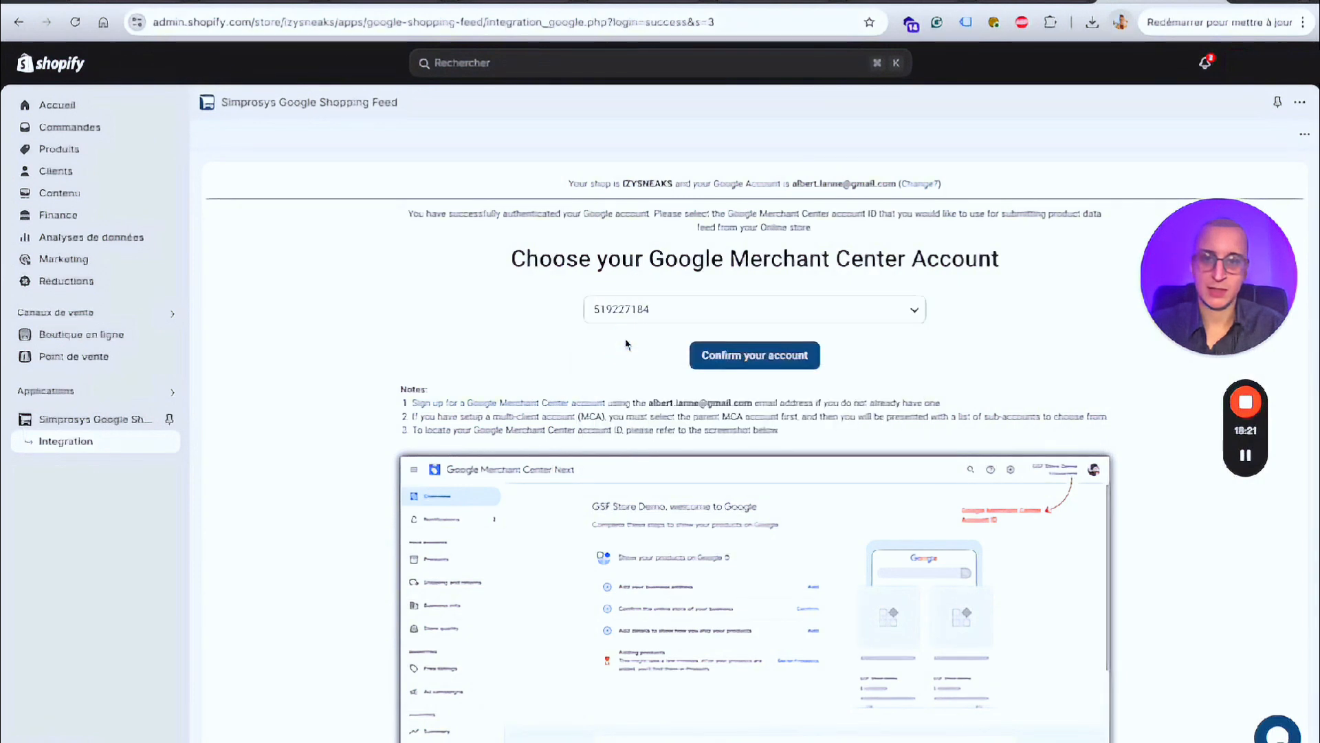
left_click(740, 356)
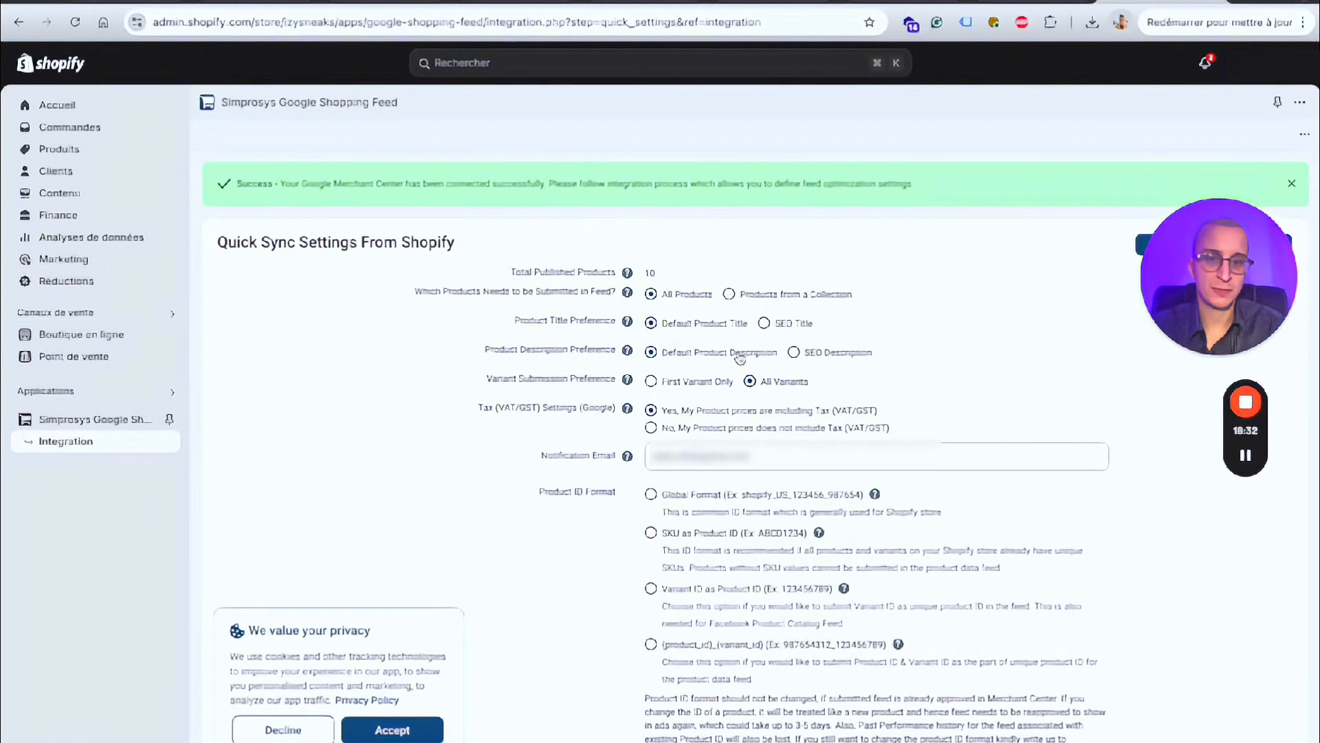
Step: Try the collection-based product selection and the SEO title in the quick sync settings, and return to All Products and Default Product Title
left_click_drag(1222, 335, 134, 652)
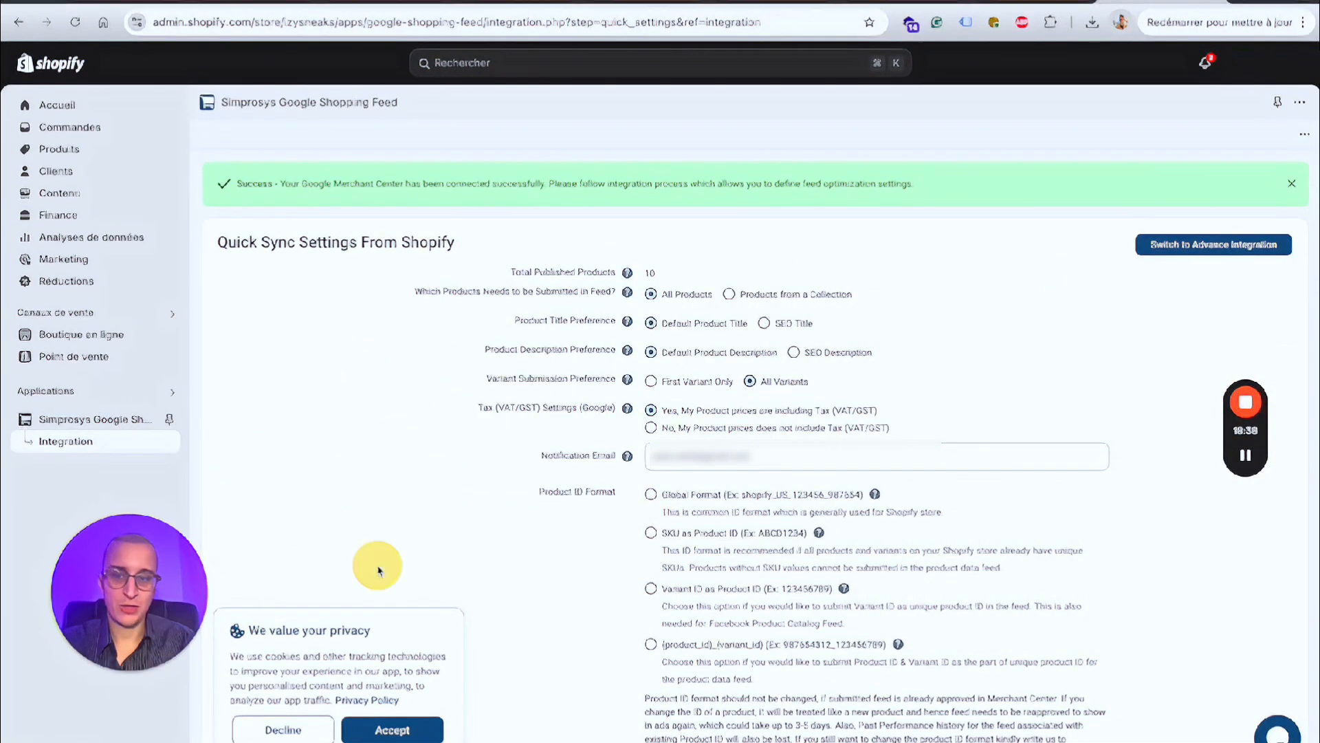
scroll(760, 364, "down", 1)
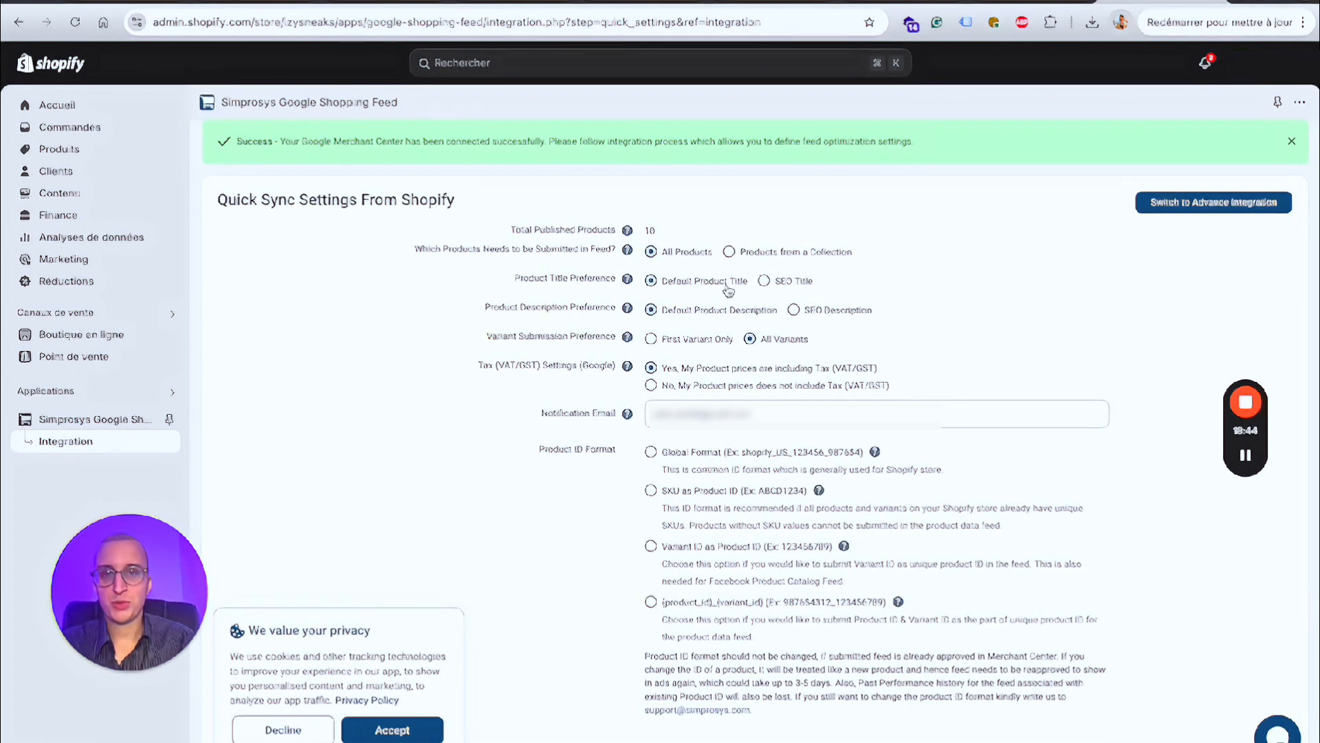
key("ctrl+plus")
key("ctrl+plus")
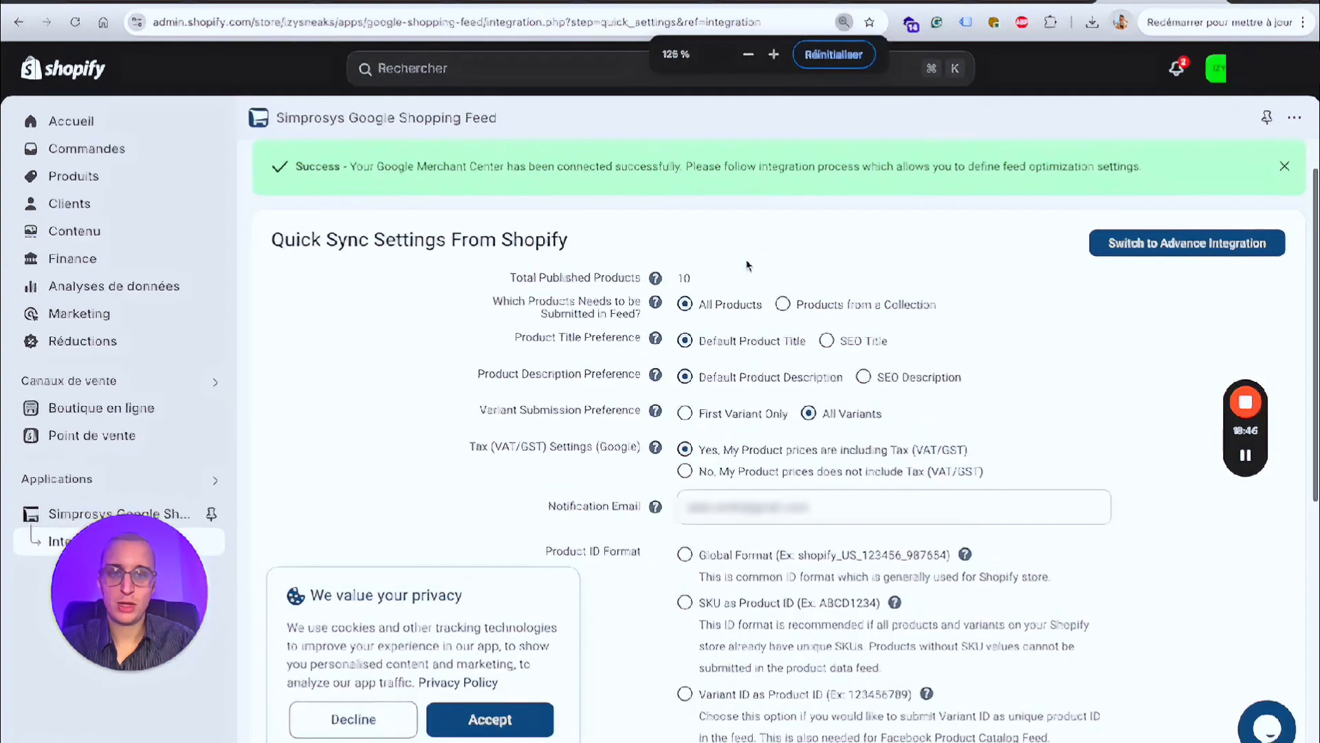
scroll(783, 328, "down", 1)
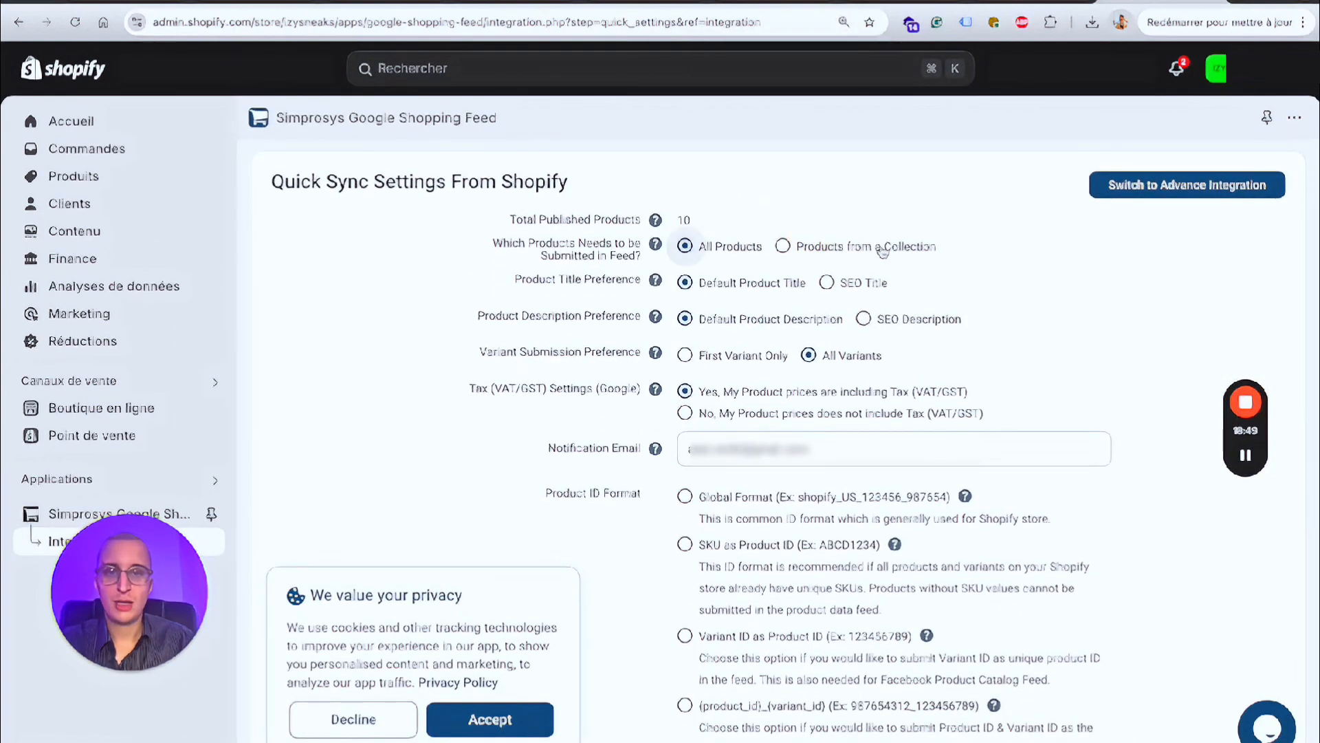
scroll(883, 251, "down", 1)
left_click(865, 225)
left_click(739, 228)
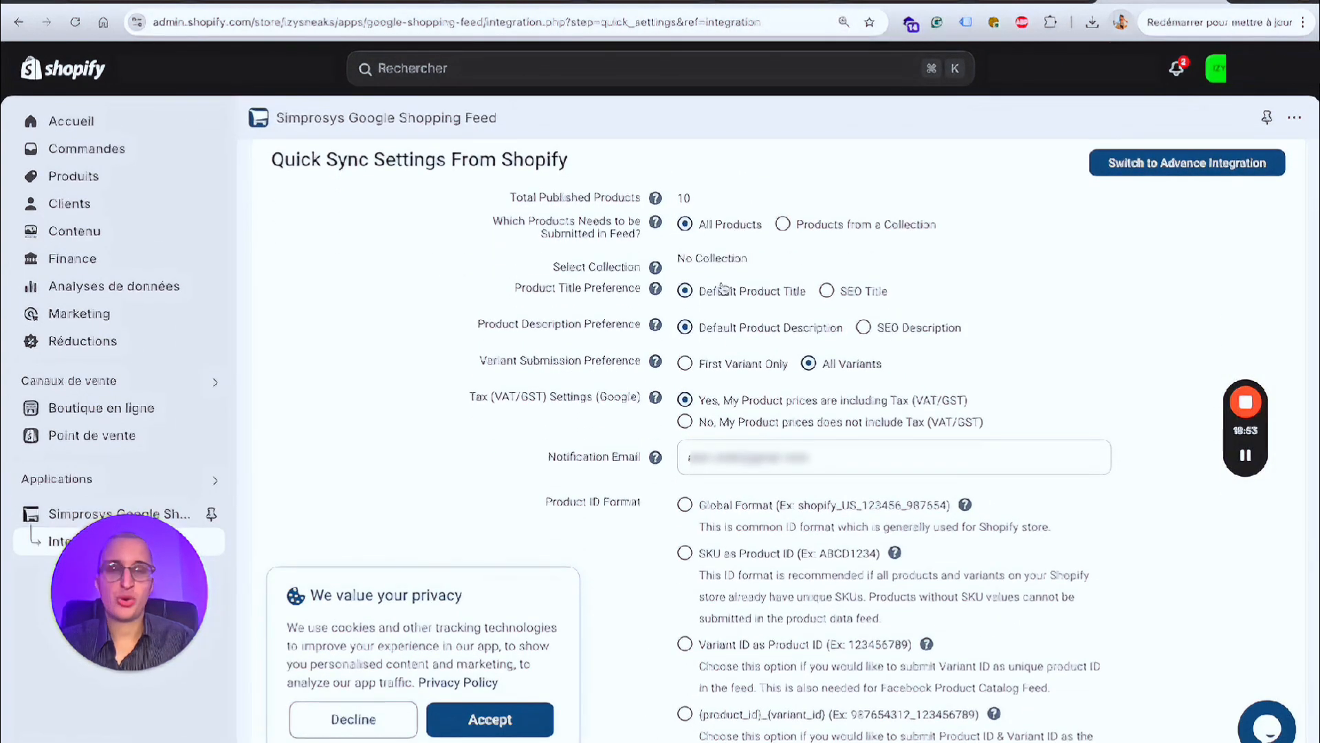
left_click(846, 296)
left_click(722, 295)
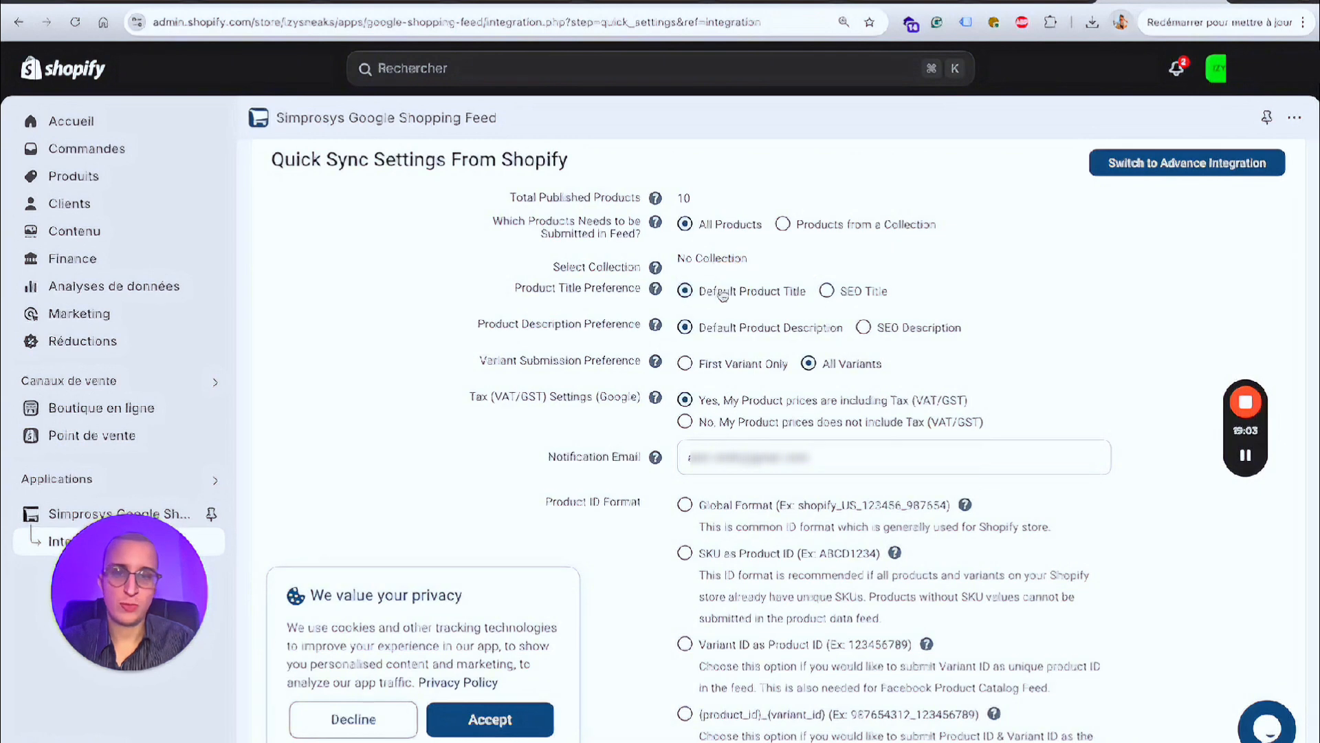
Step: Review the description, variant and tax preferences, and set the Product ID Format to Global Format
scroll(790, 283, "down", 1)
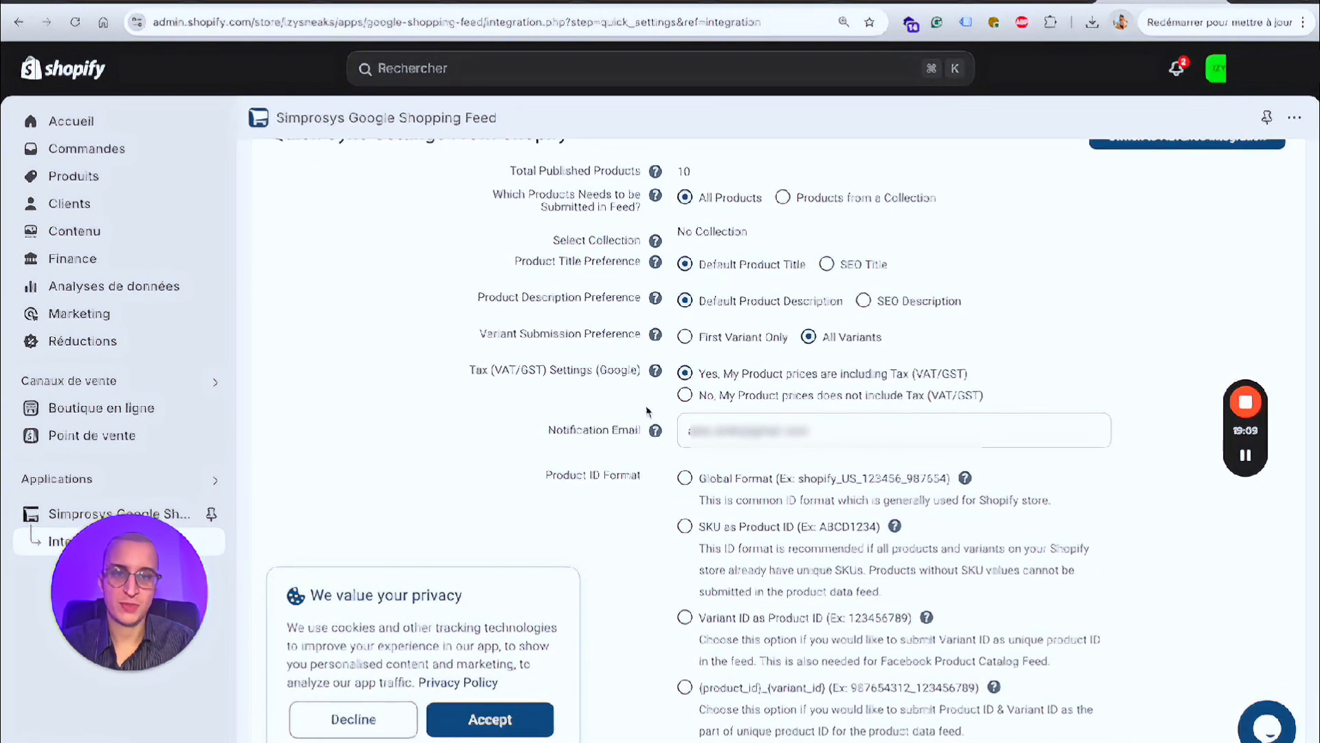
scroll(738, 347, "down", 1)
scroll(1016, 244, "down", 1)
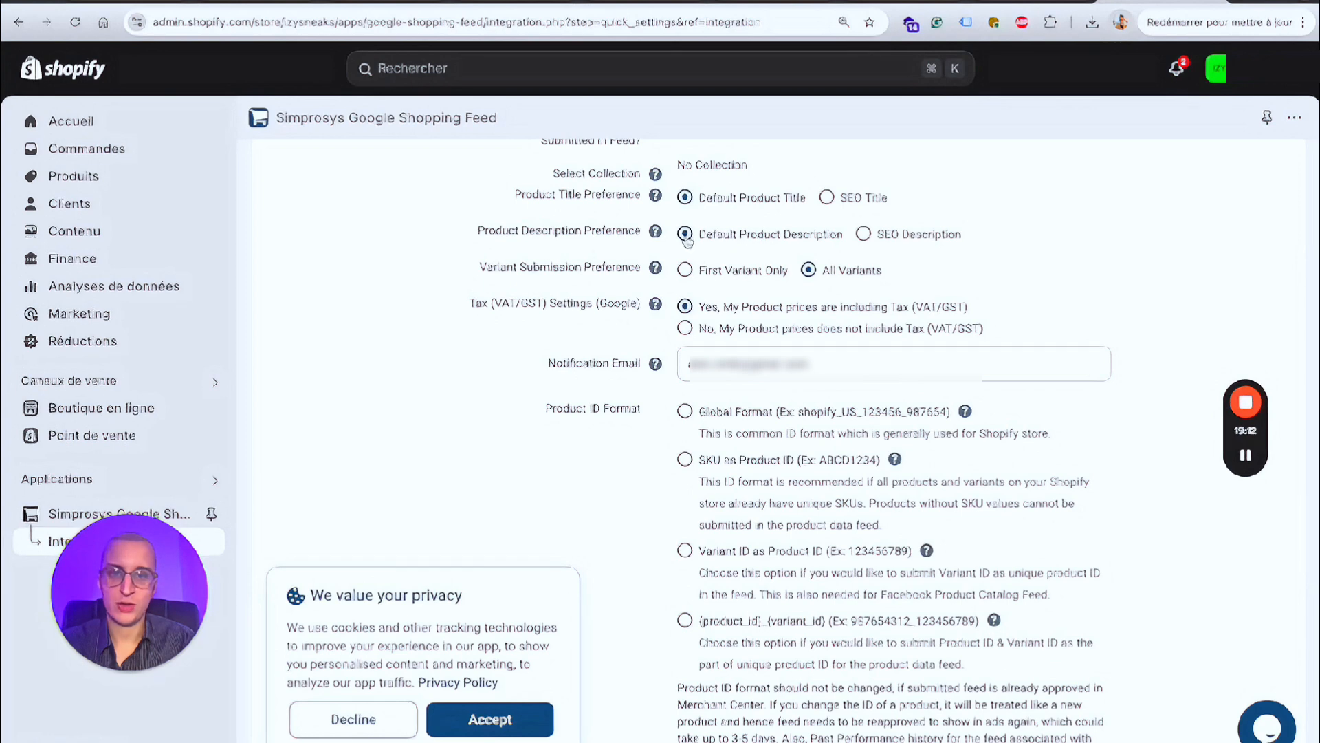
scroll(851, 274, "down", 1)
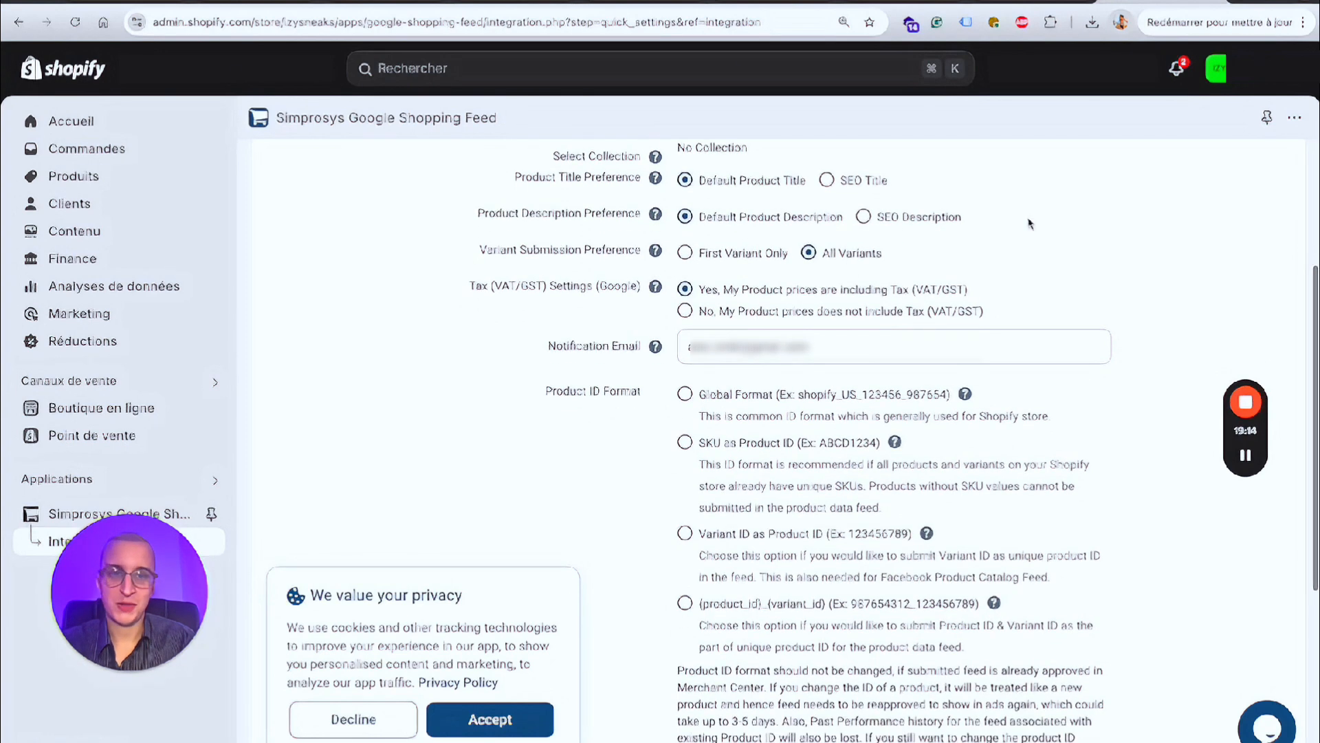
mouse_move(1030, 227)
left_mouse_down()
mouse_move(866, 228)
mouse_move(1033, 217)
left_mouse_up()
scroll(685, 206, "down", 4)
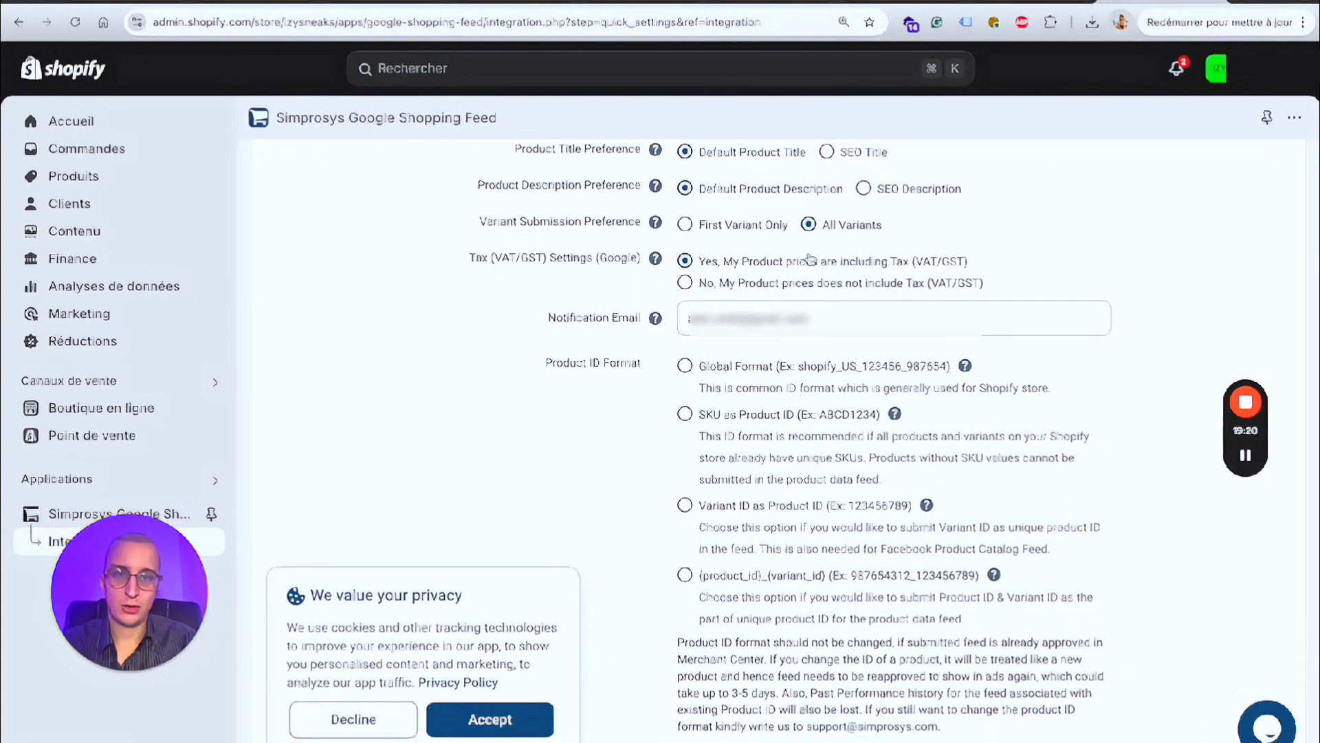
left_click(685, 203)
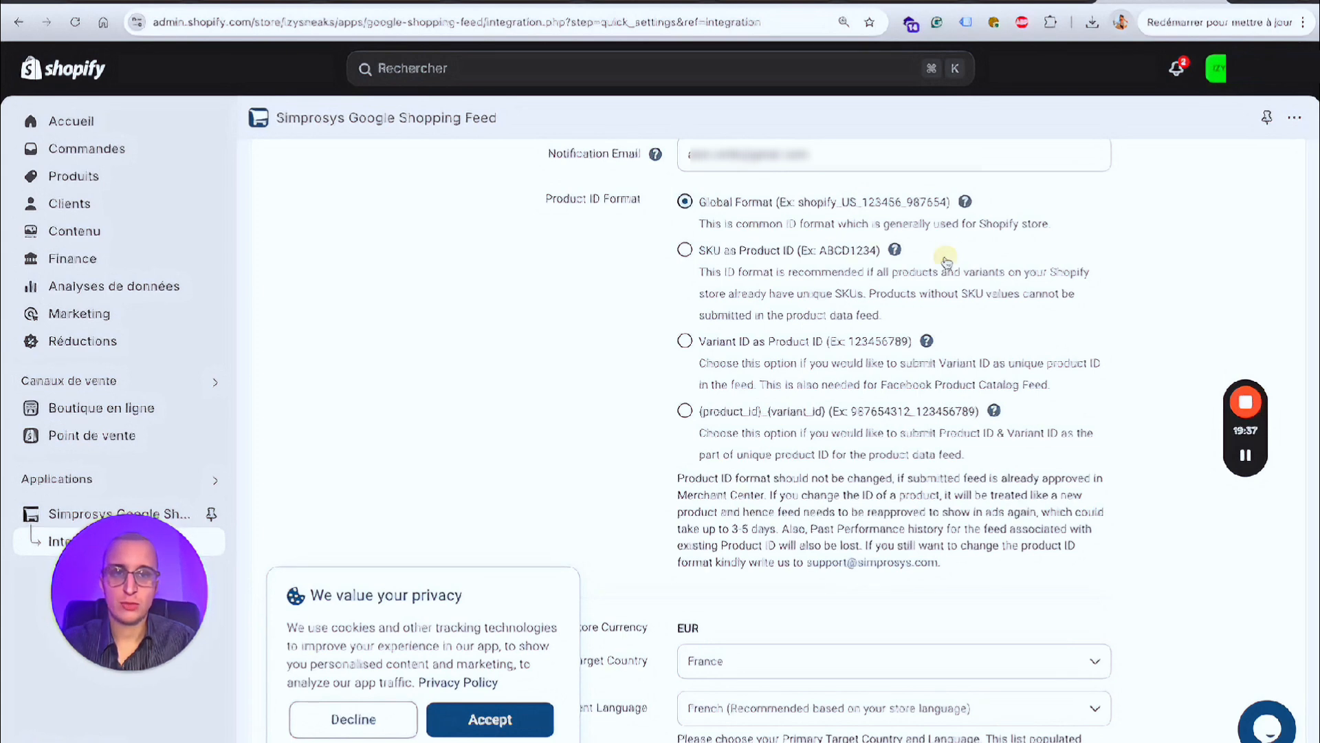
Step: Compare the other product ID formats, sync the feed settings for France with French content, and accept the privacy notice
left_click_drag(945, 257, 654, 257)
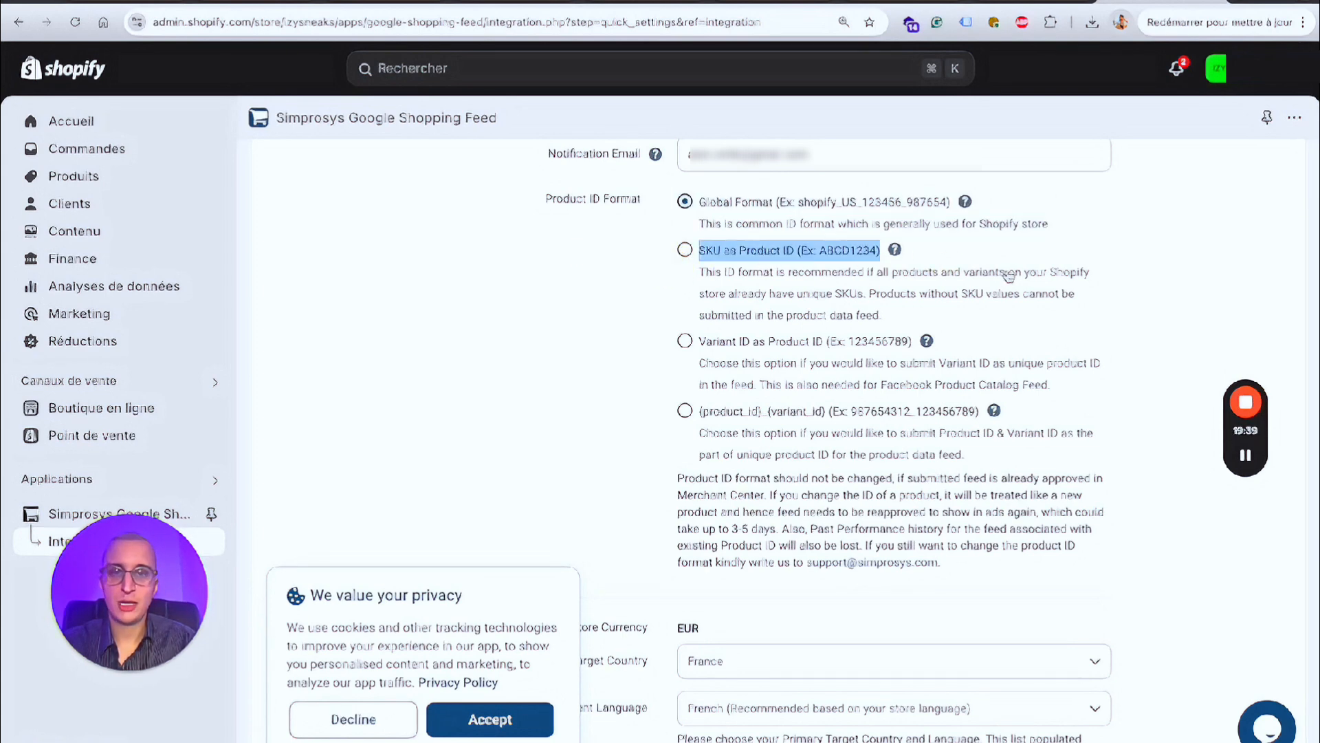
left_click_drag(1038, 228, 742, 226)
left_click(1155, 215)
left_click(971, 376)
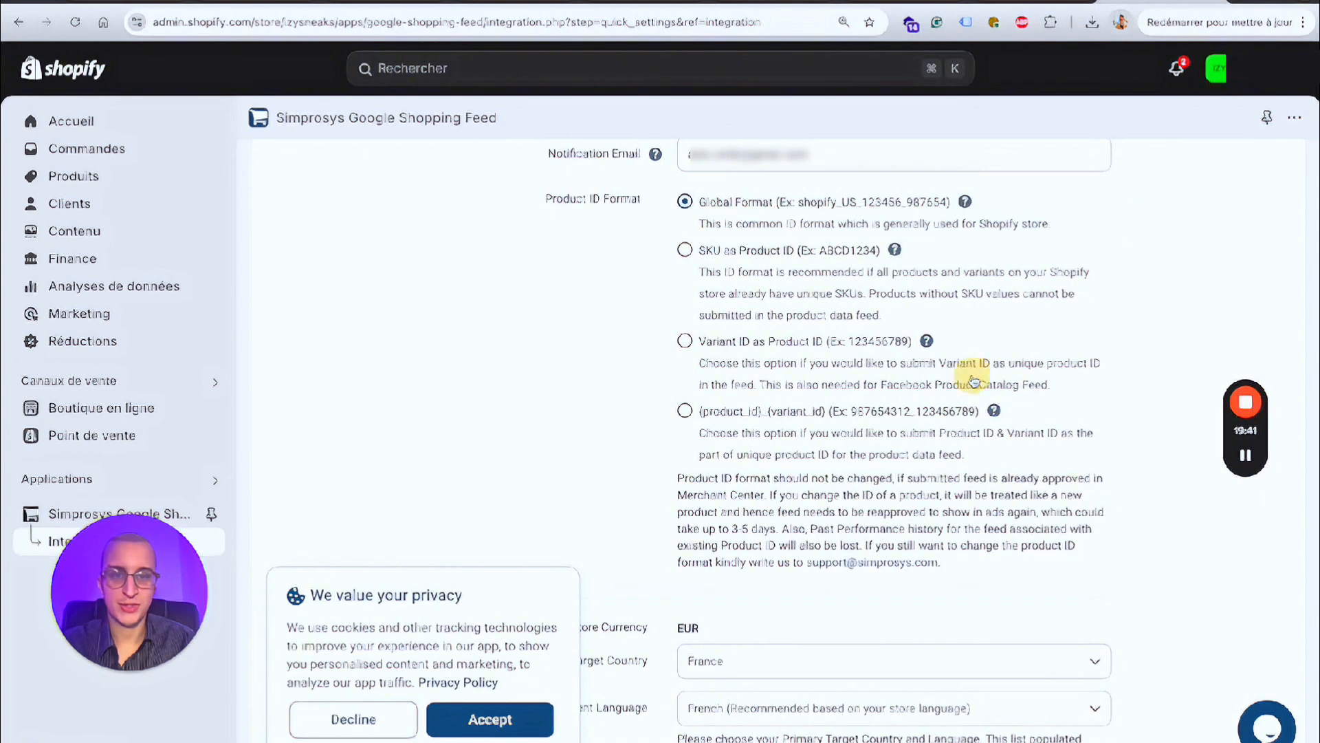
scroll(971, 377, "down", 3)
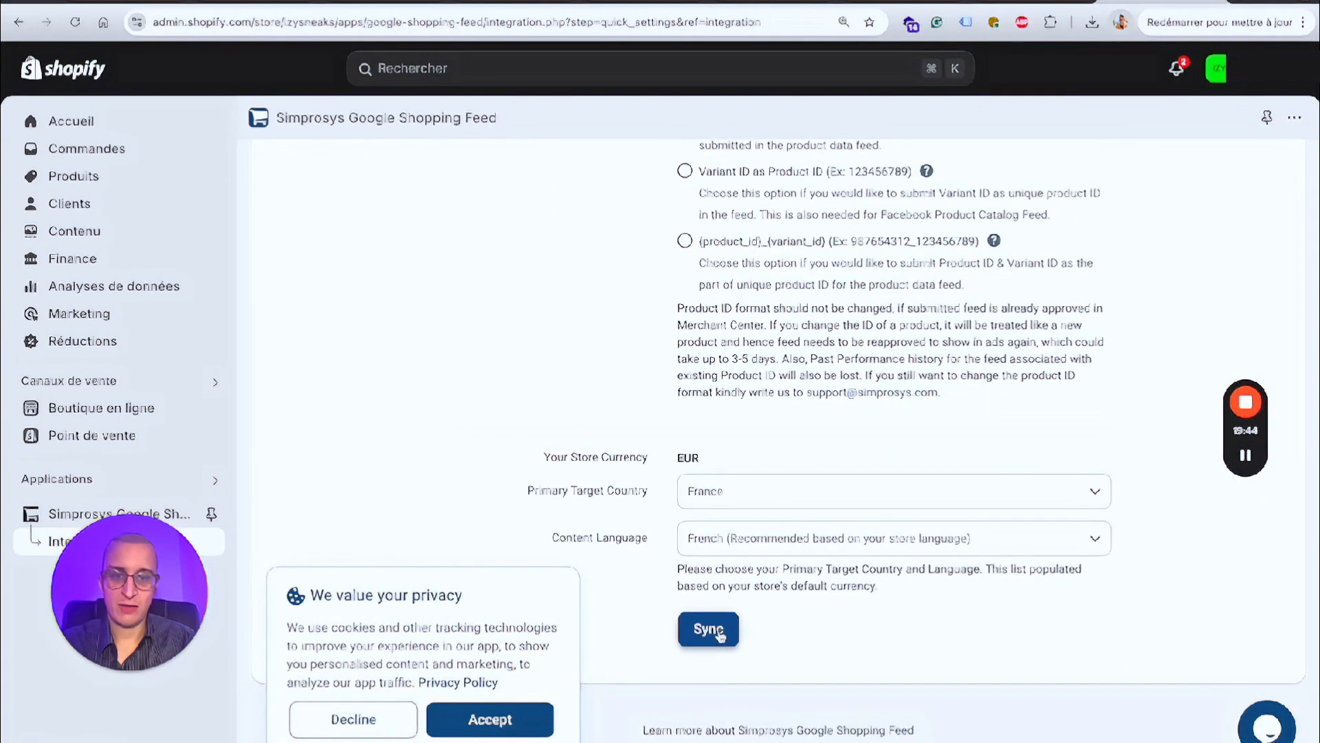
left_click(715, 630)
left_click(526, 714)
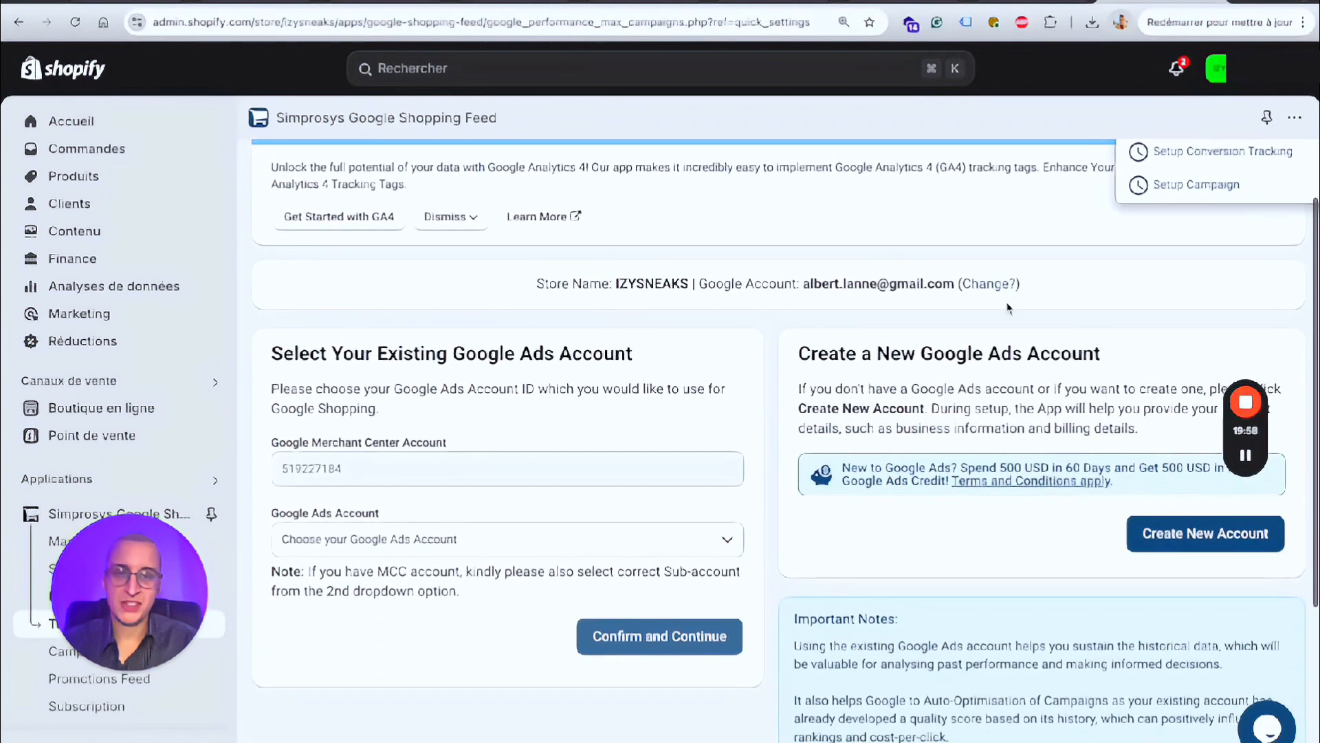
Step: Switch to Google Ads and look up the account's customer ID for the store
left_click(394, 543)
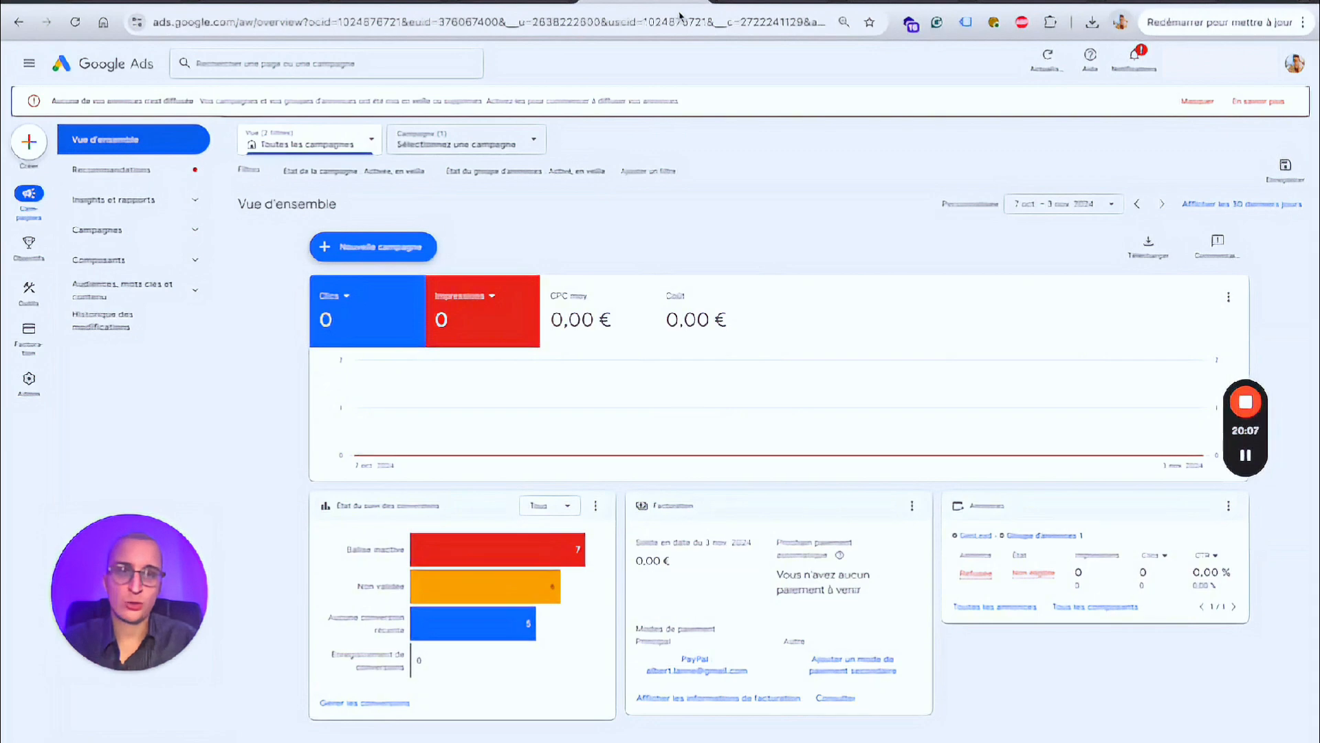
key("ctrl+plus")
key("ctrl+plus")
key("ctrl+plus")
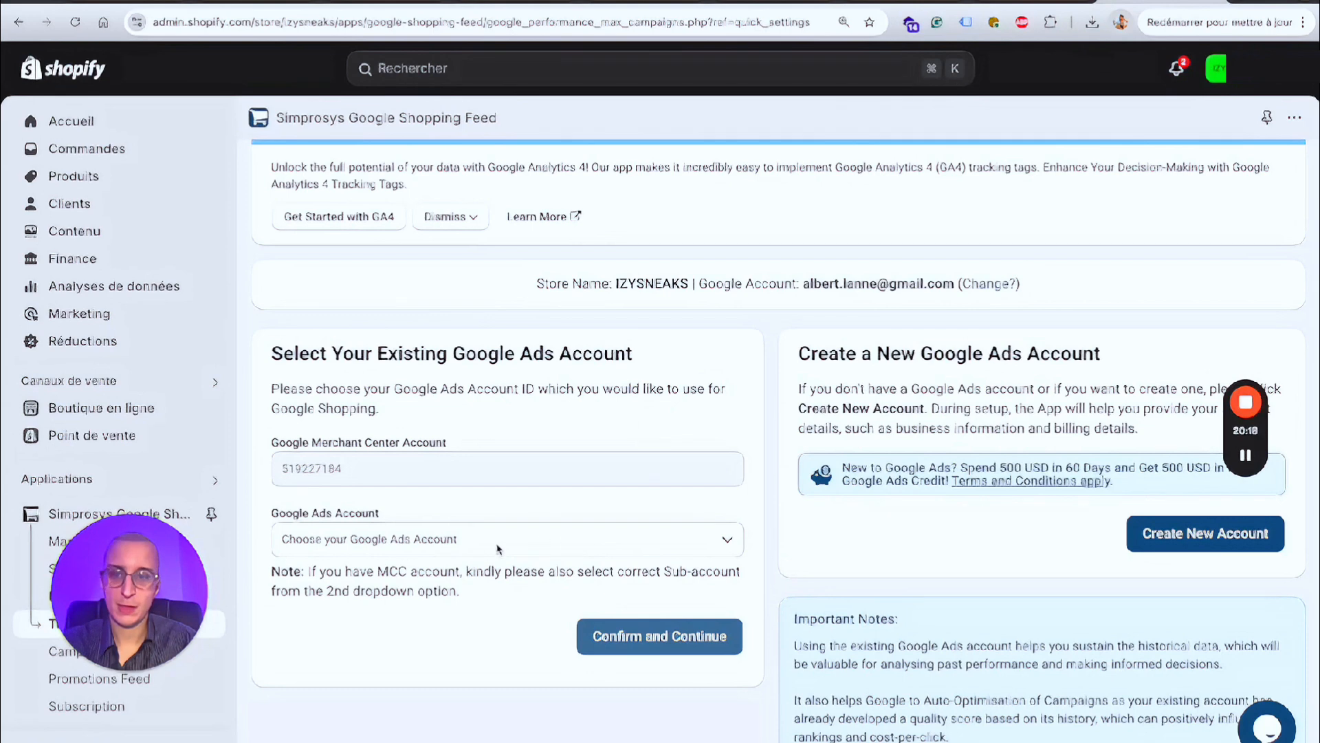
Step: Select the store's existing Google Ads account in Simprosys, confirm it, and have it linked automatically to Google Merchant Center
left_click(498, 548)
key("super+f")
left_click(493, 550)
key("super+f")
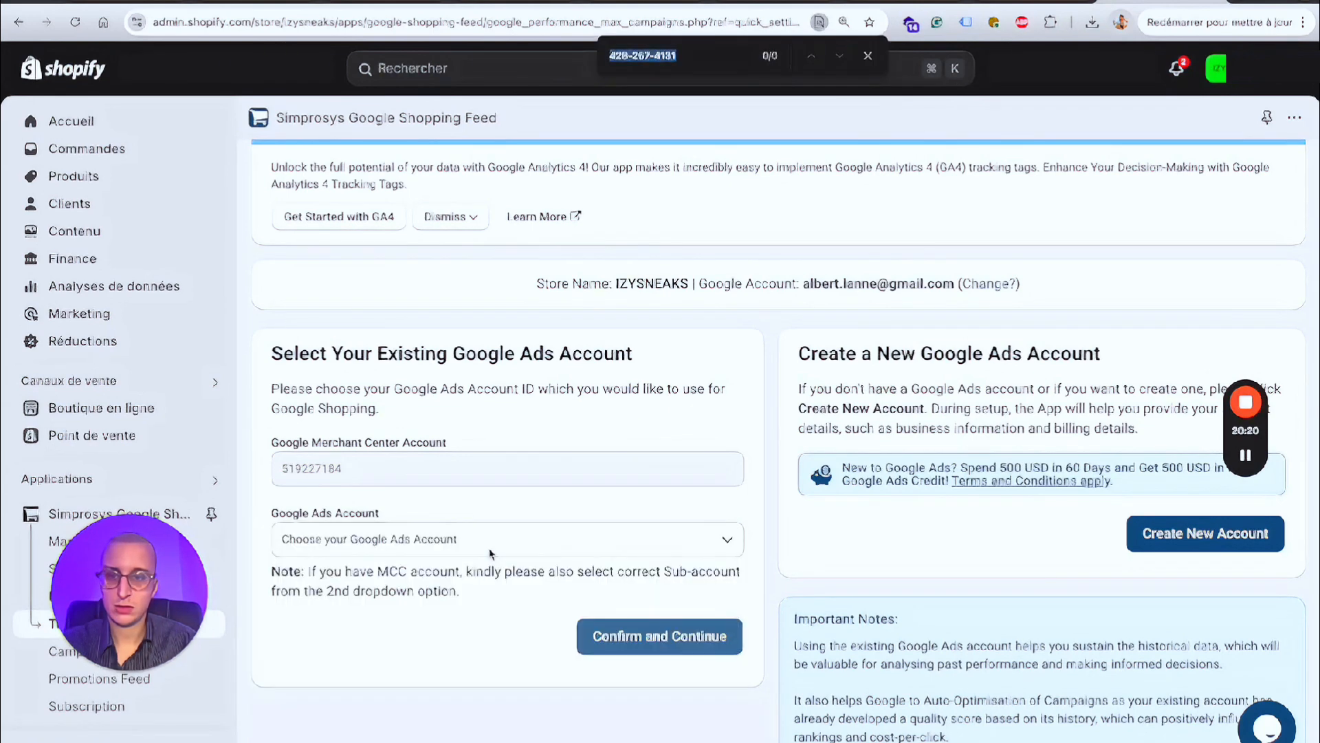
key("super+v")
key("super+v")
left_click(491, 553)
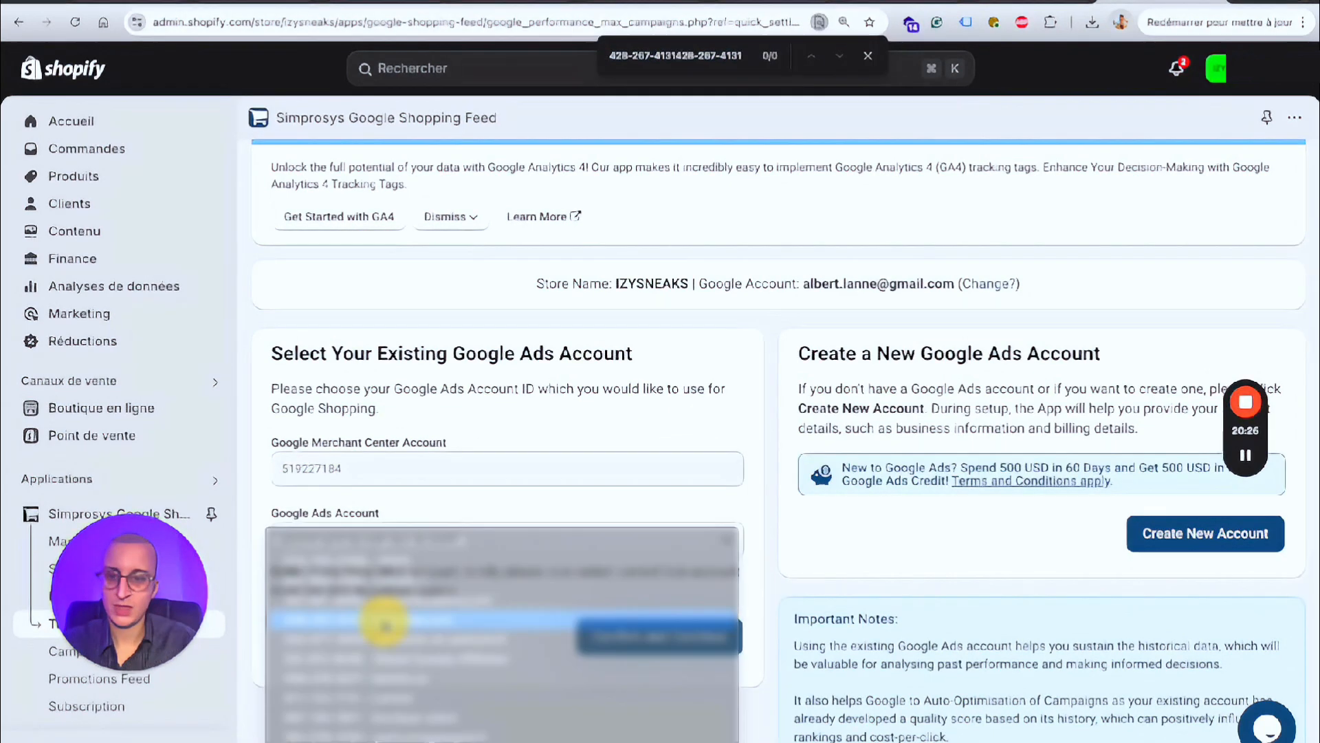
left_click(383, 623)
scroll(671, 560, "down", 1)
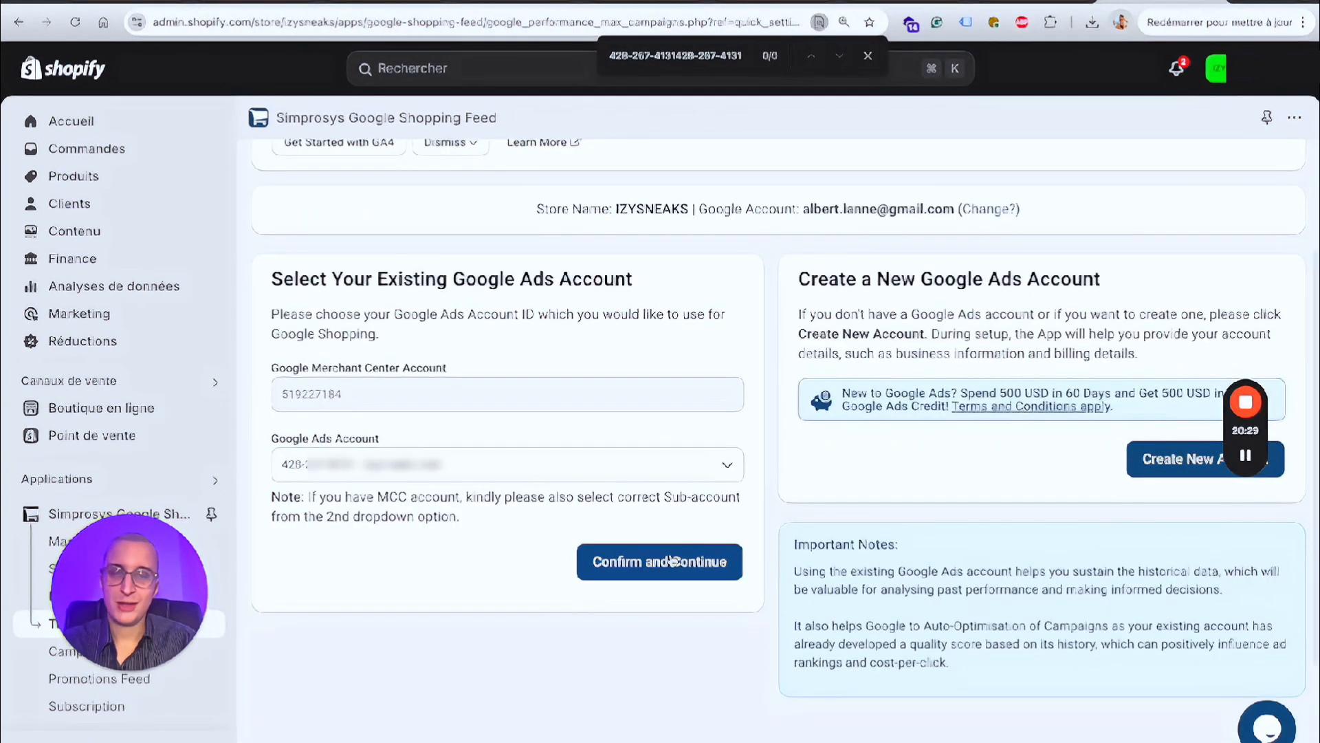
left_click(694, 567)
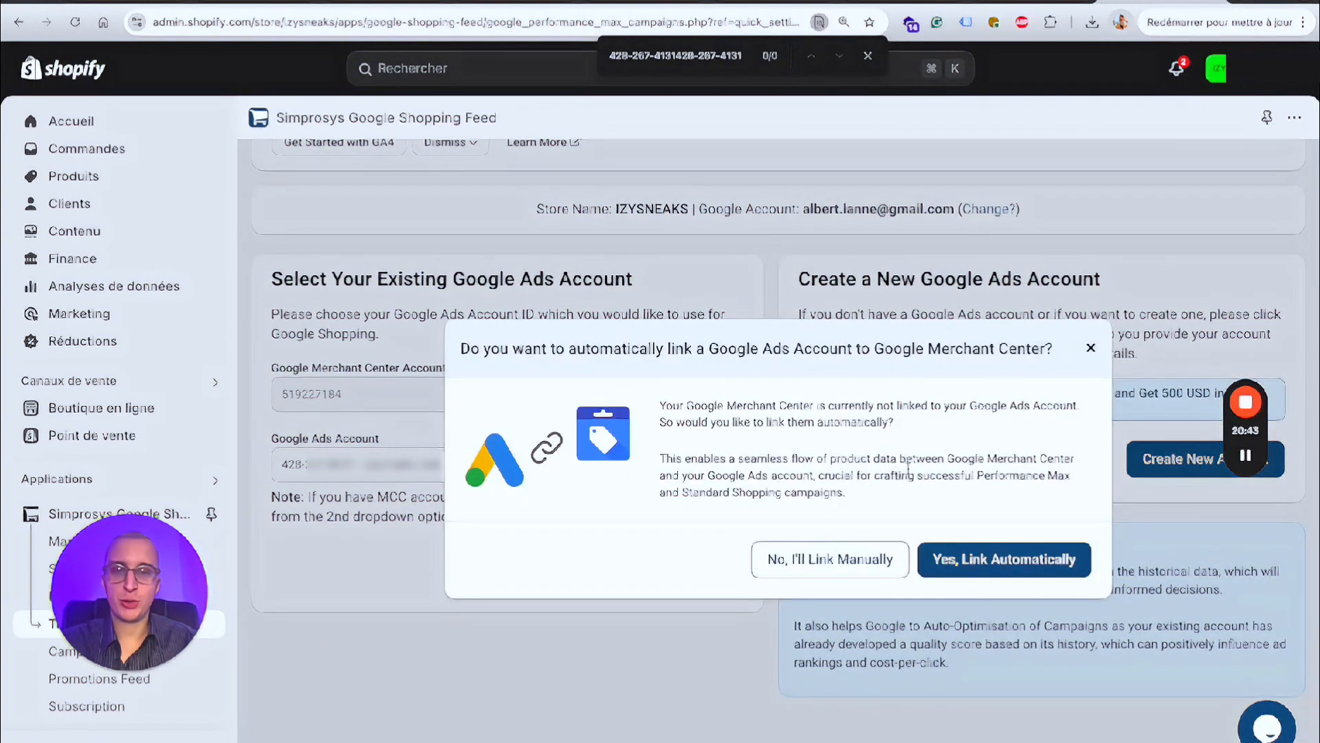
left_click(940, 556)
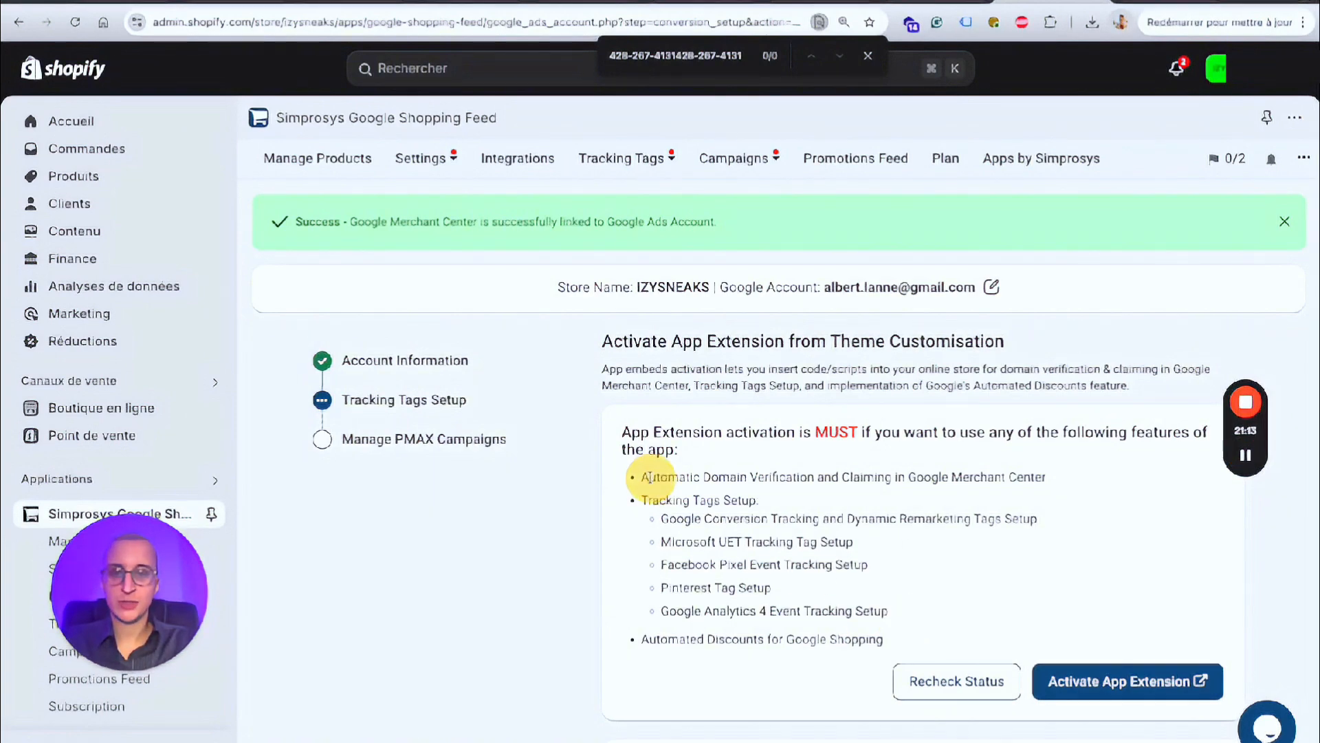
Step: Activate the Tracking Tags and Scripts app embed in the Dawn theme, save the theme, and recheck the extension status in Simprosys
left_click_drag(647, 476, 708, 534)
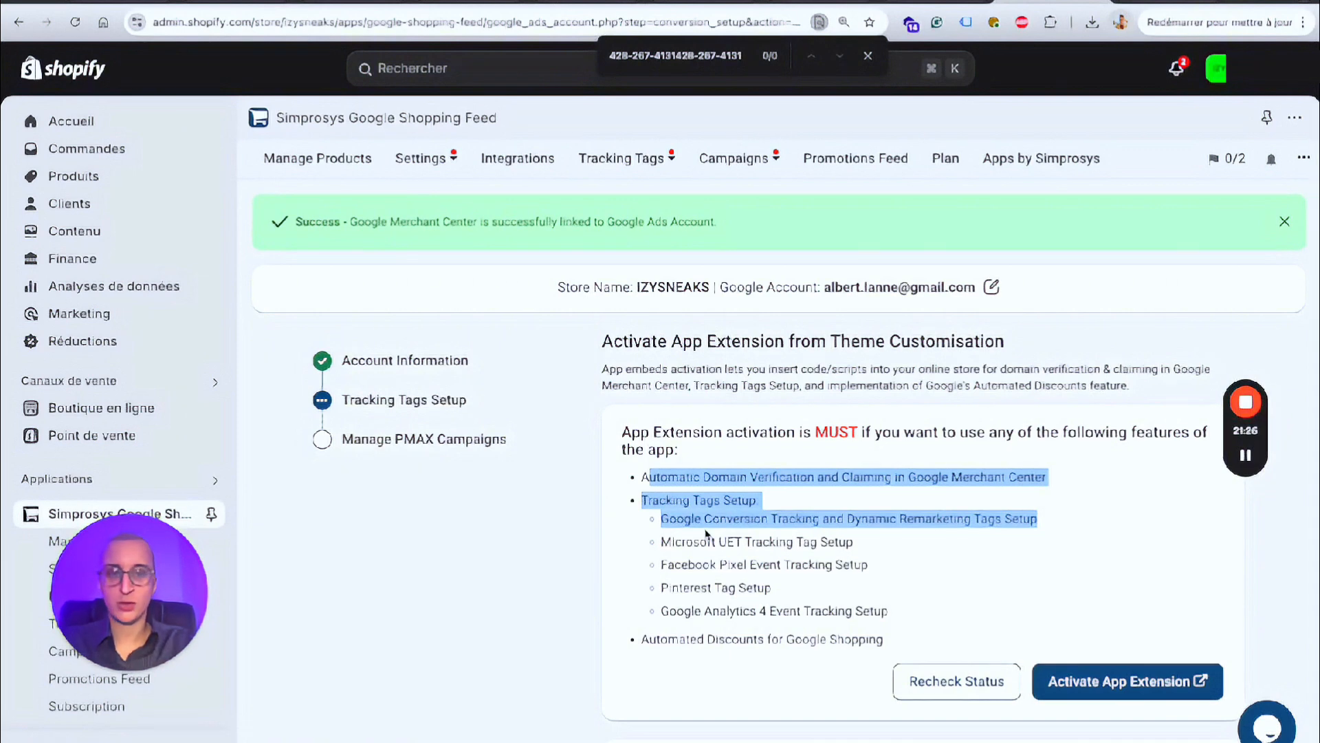
left_click(1122, 610)
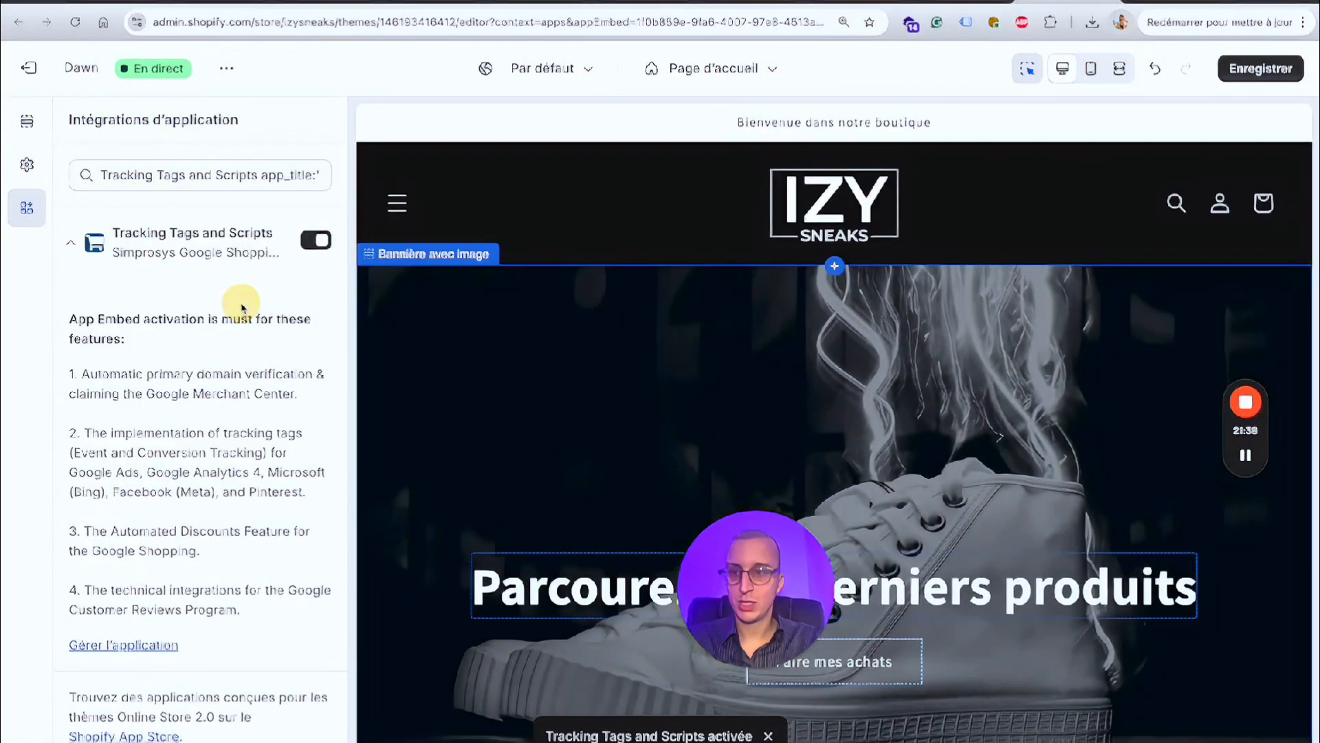
left_click(315, 240)
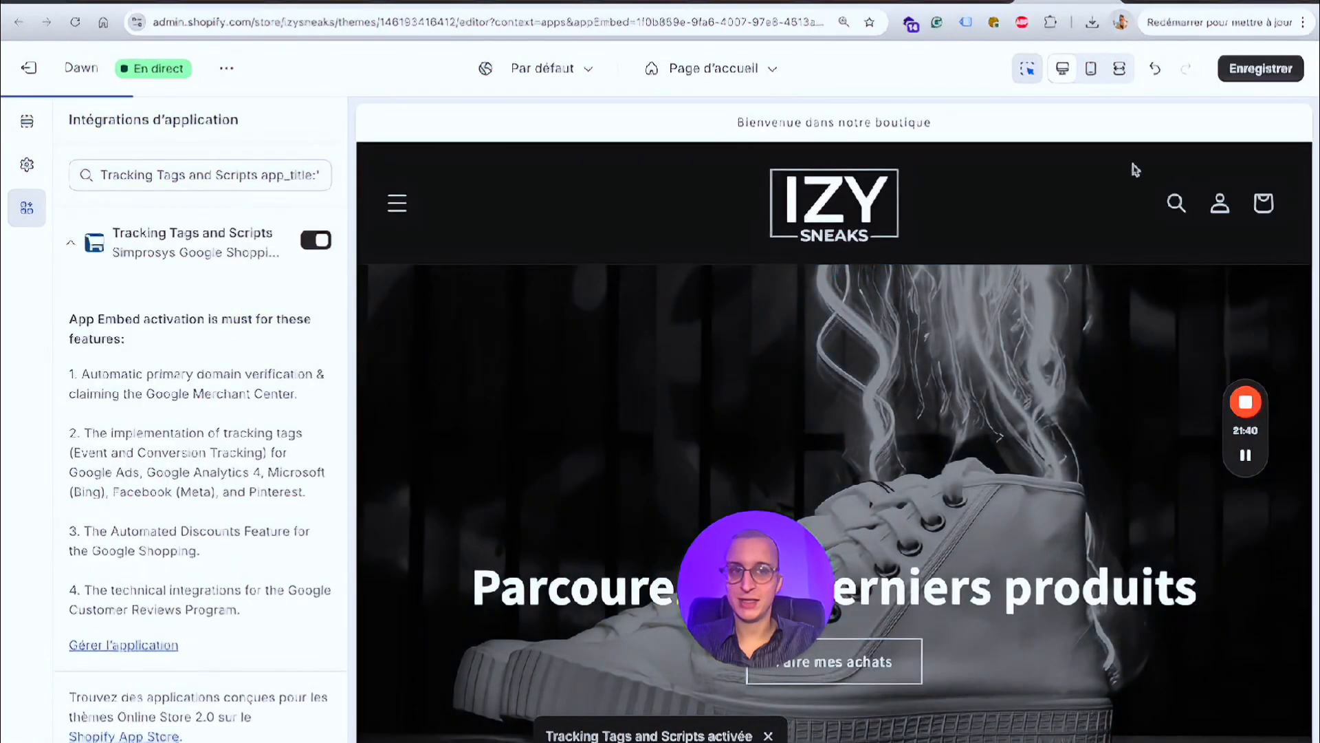
left_click(1260, 68)
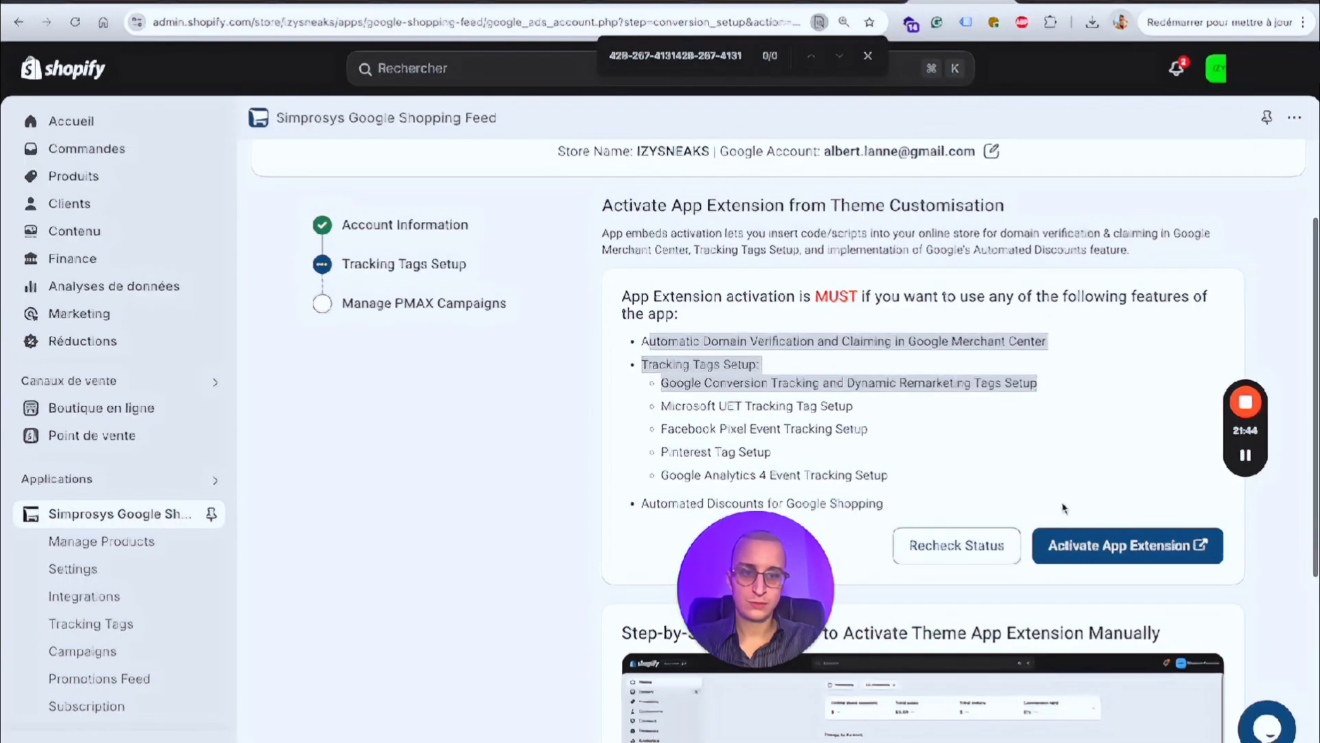
left_click(983, 545)
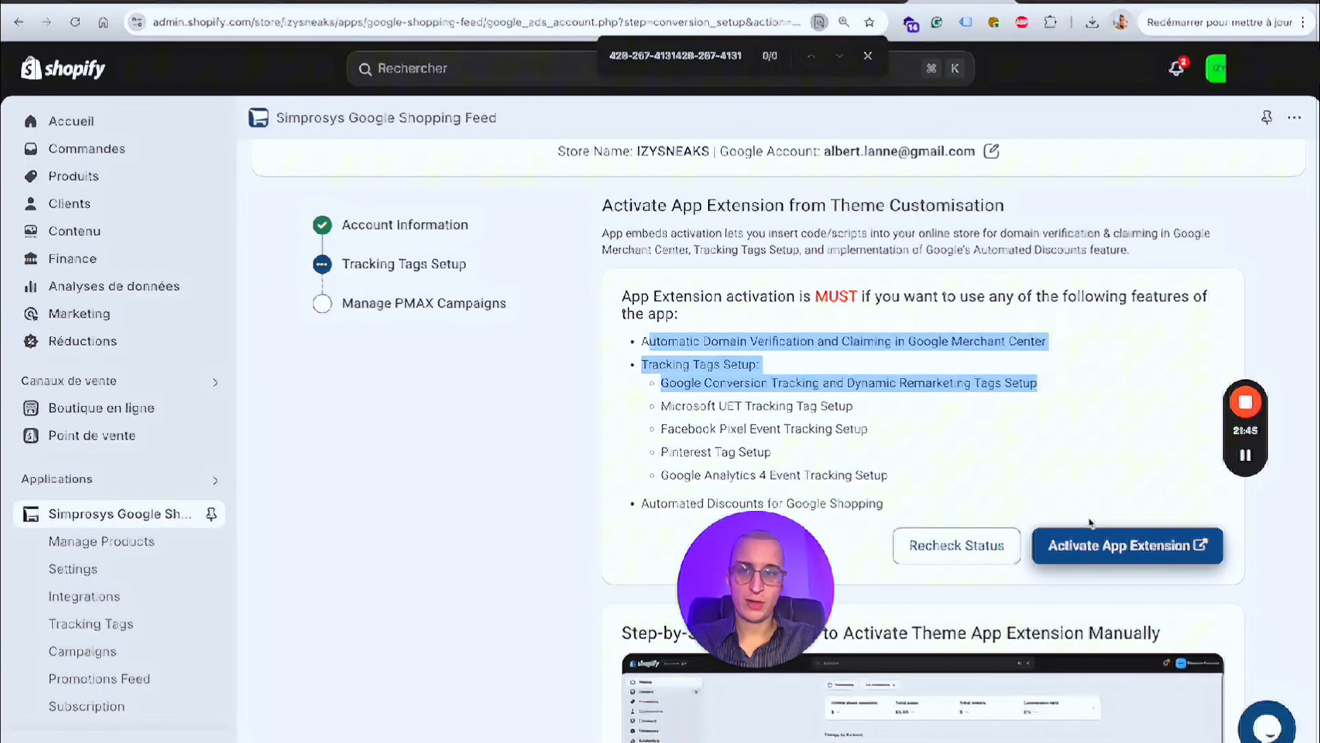
left_click(988, 545)
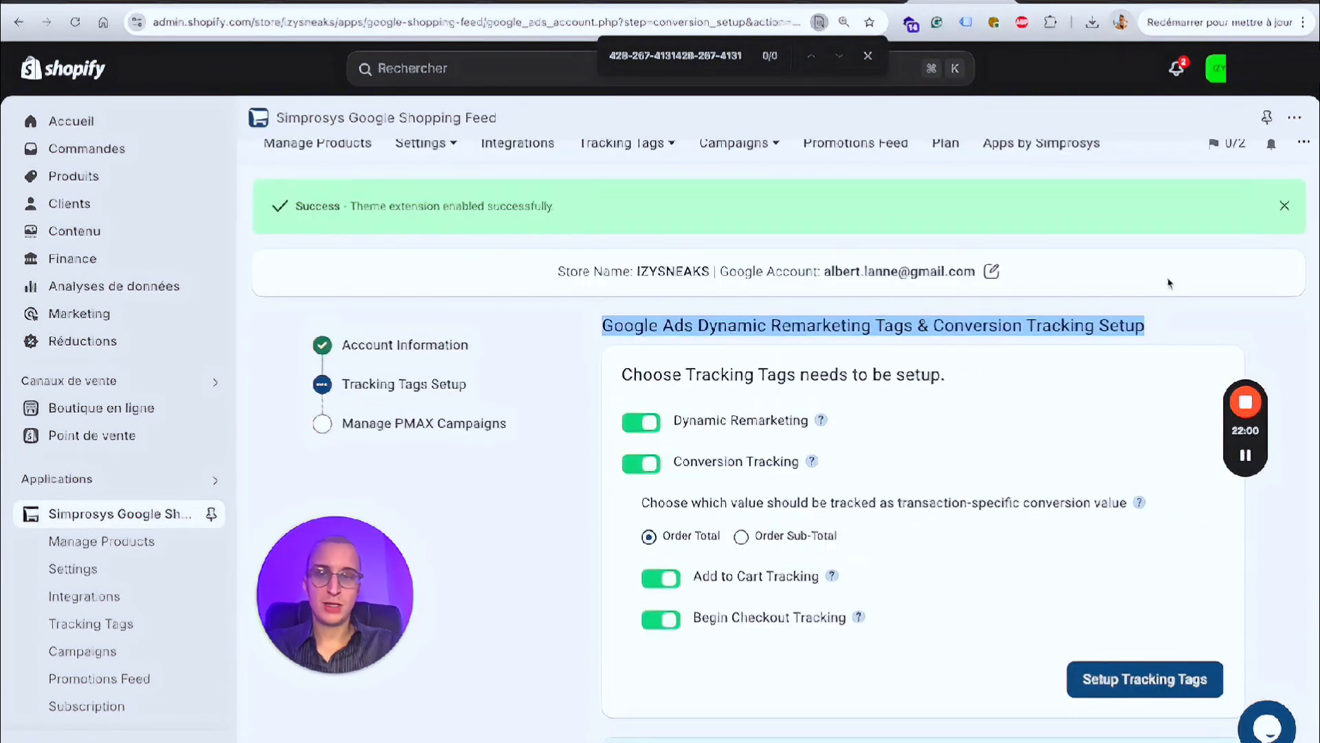
Step: Review the tracking options and set up the tags with Dynamic Remarketing, Order Total Conversion Tracking, Add to Cart and Begin Checkout enabled
left_click_drag(850, 326, 611, 325)
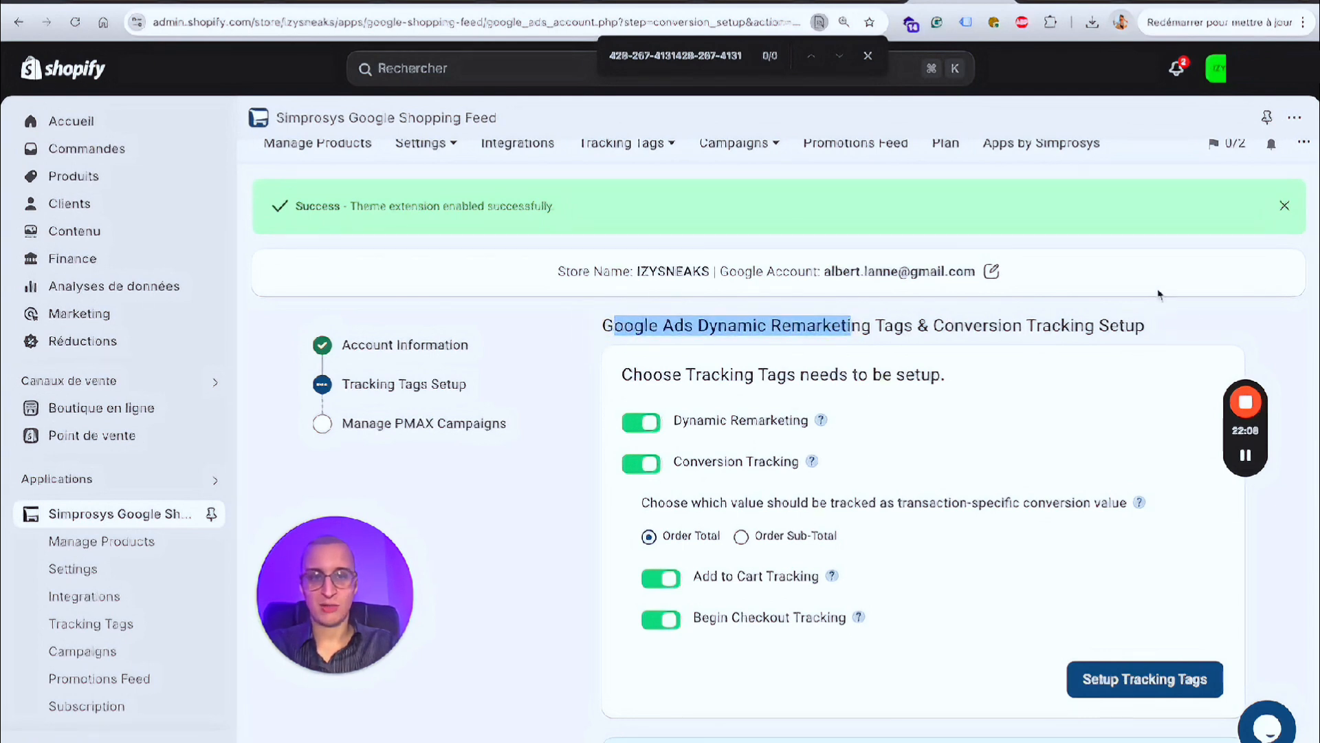
left_click(672, 312)
left_click_drag(957, 427, 606, 423)
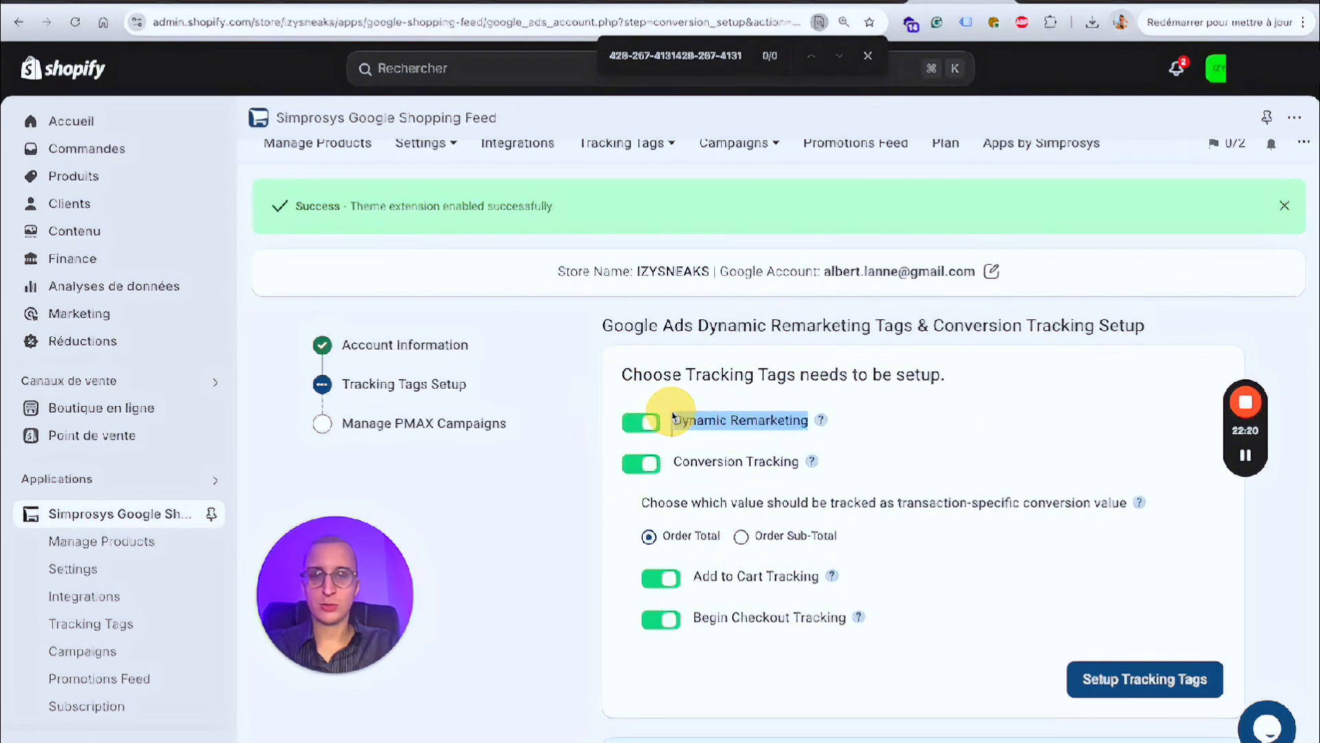
left_click(980, 412)
left_click_drag(933, 471, 677, 464)
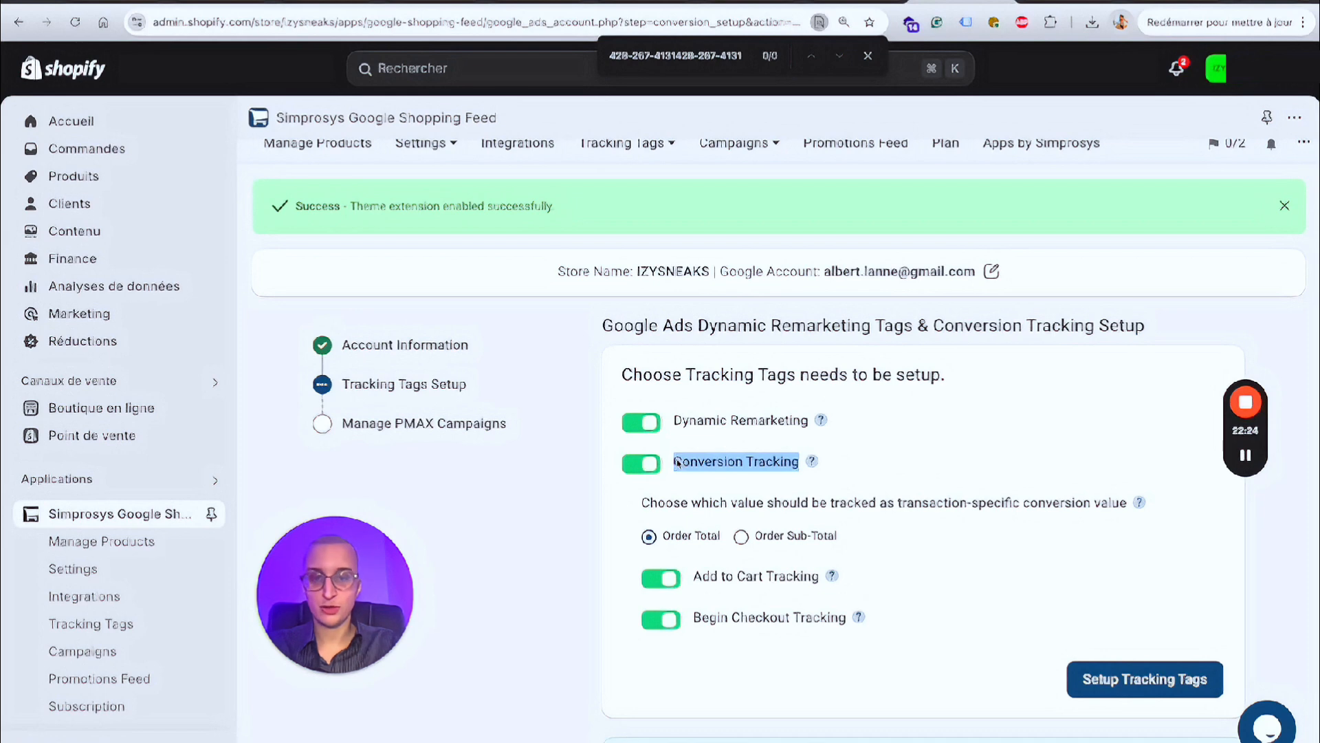
left_click_drag(922, 613, 692, 577)
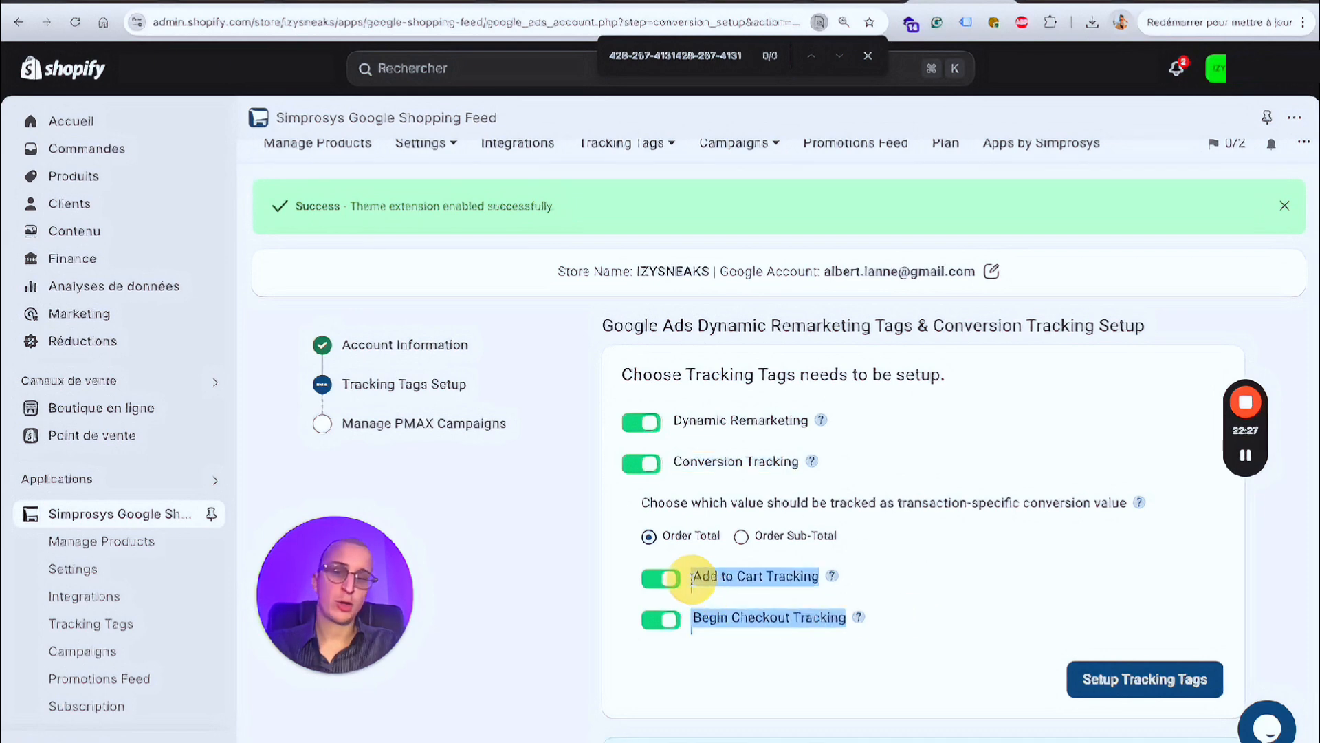
left_click(1001, 605)
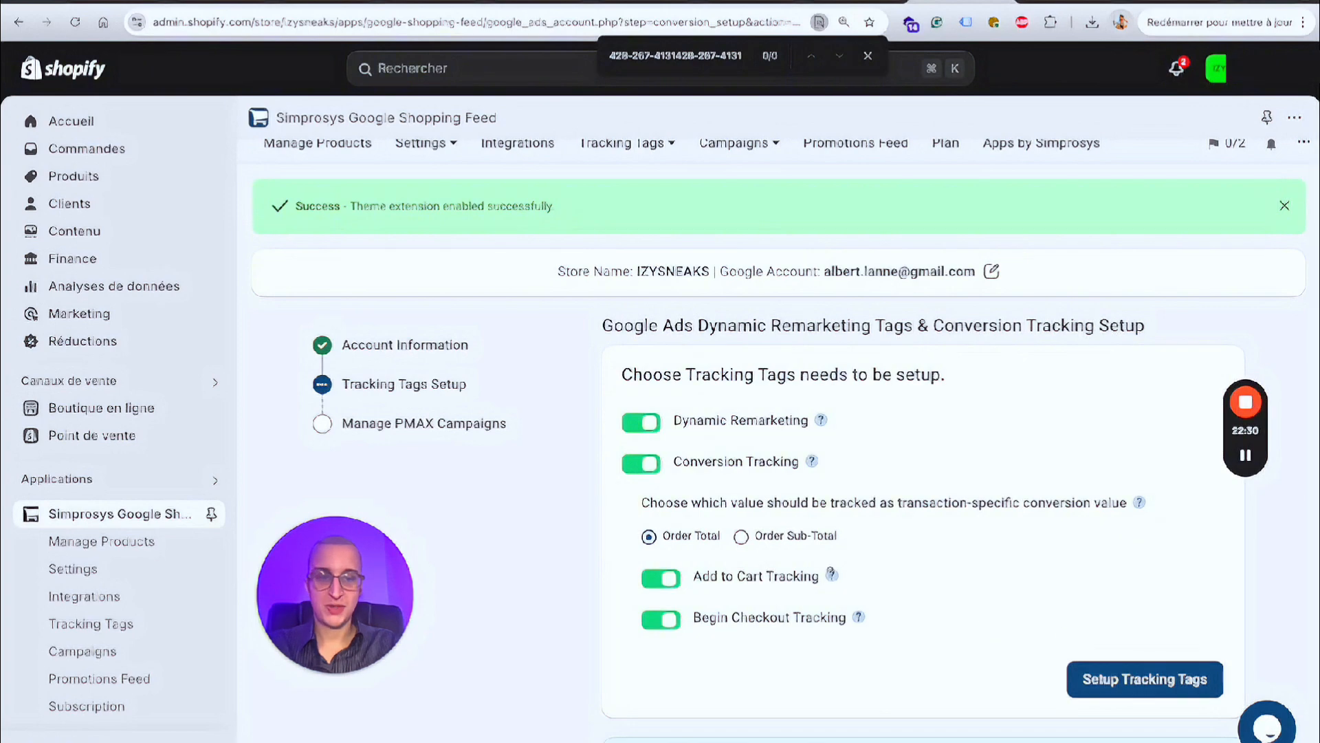
scroll(760, 545, "down", 1)
left_click(1104, 611)
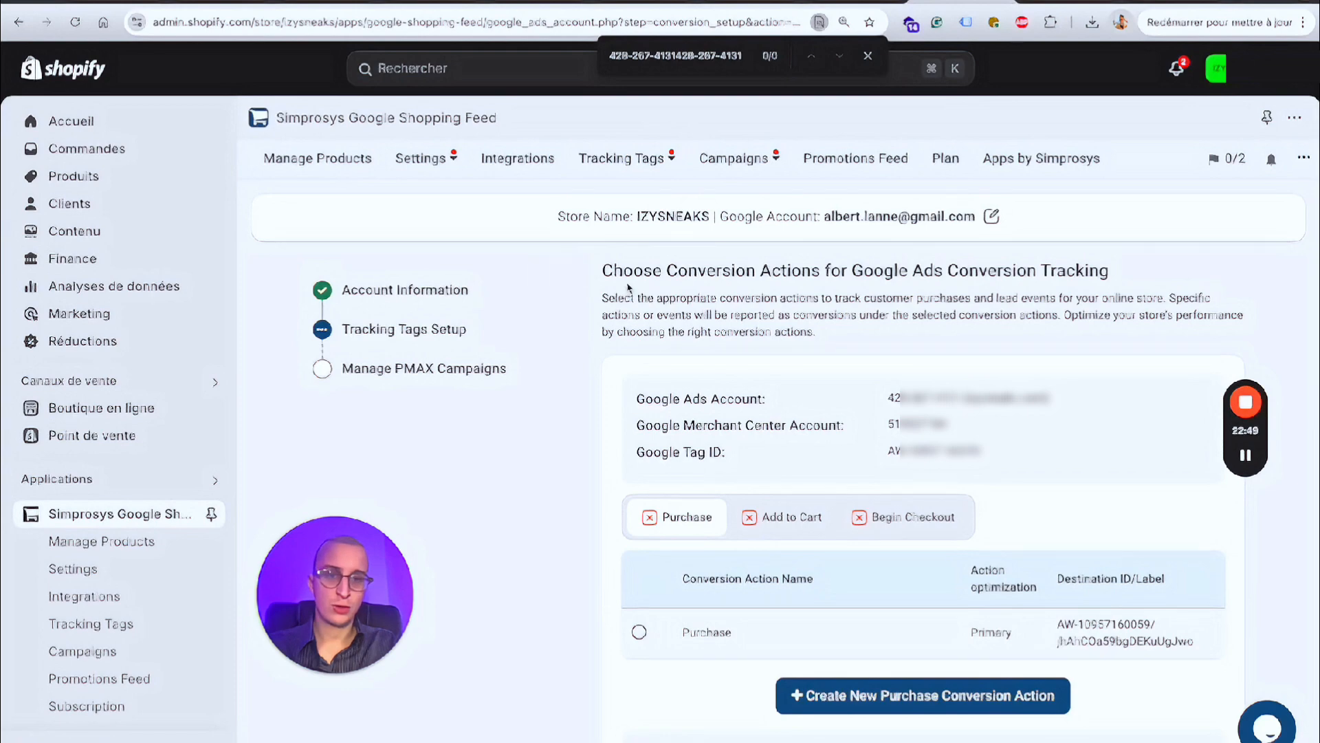
Step: Select the existing Purchase conversion action for Google Ads purchase tracking
left_click_drag(605, 270, 945, 273)
scroll(942, 275, "down", 2)
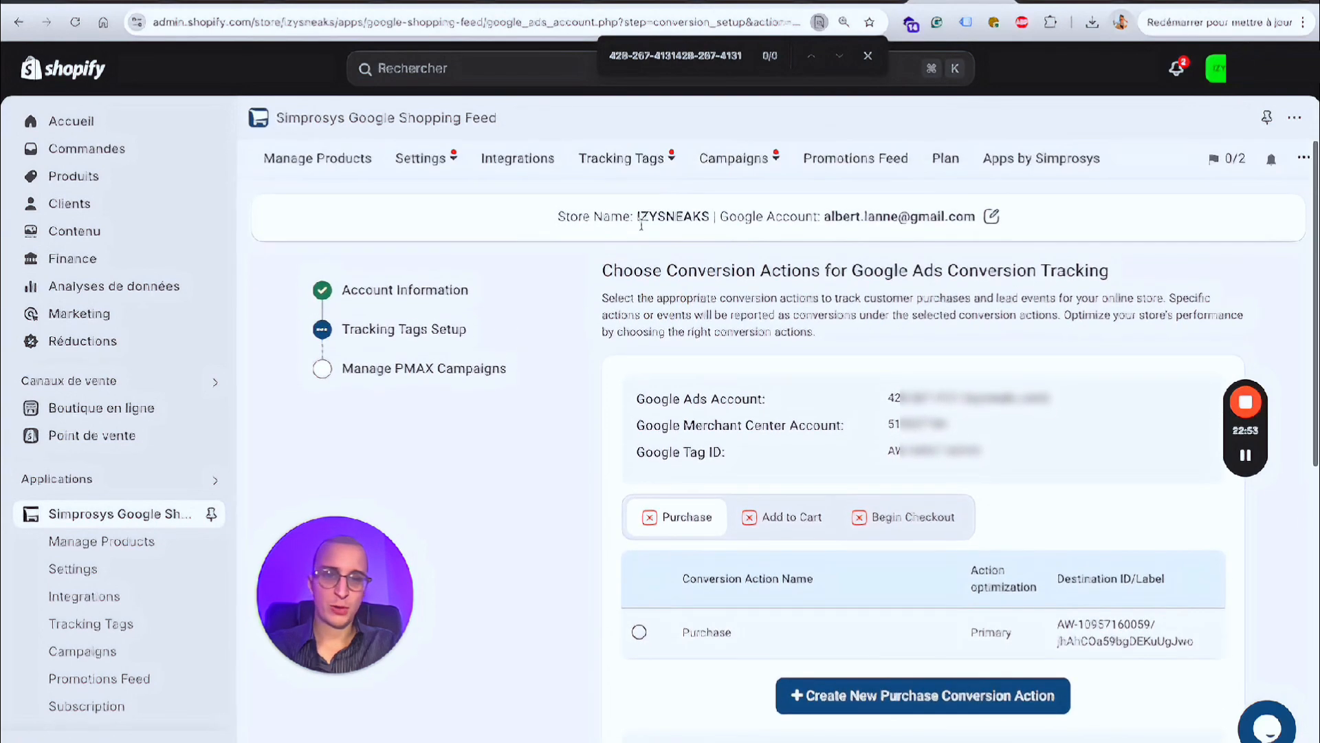
scroll(853, 375, "down", 4)
left_click(639, 404)
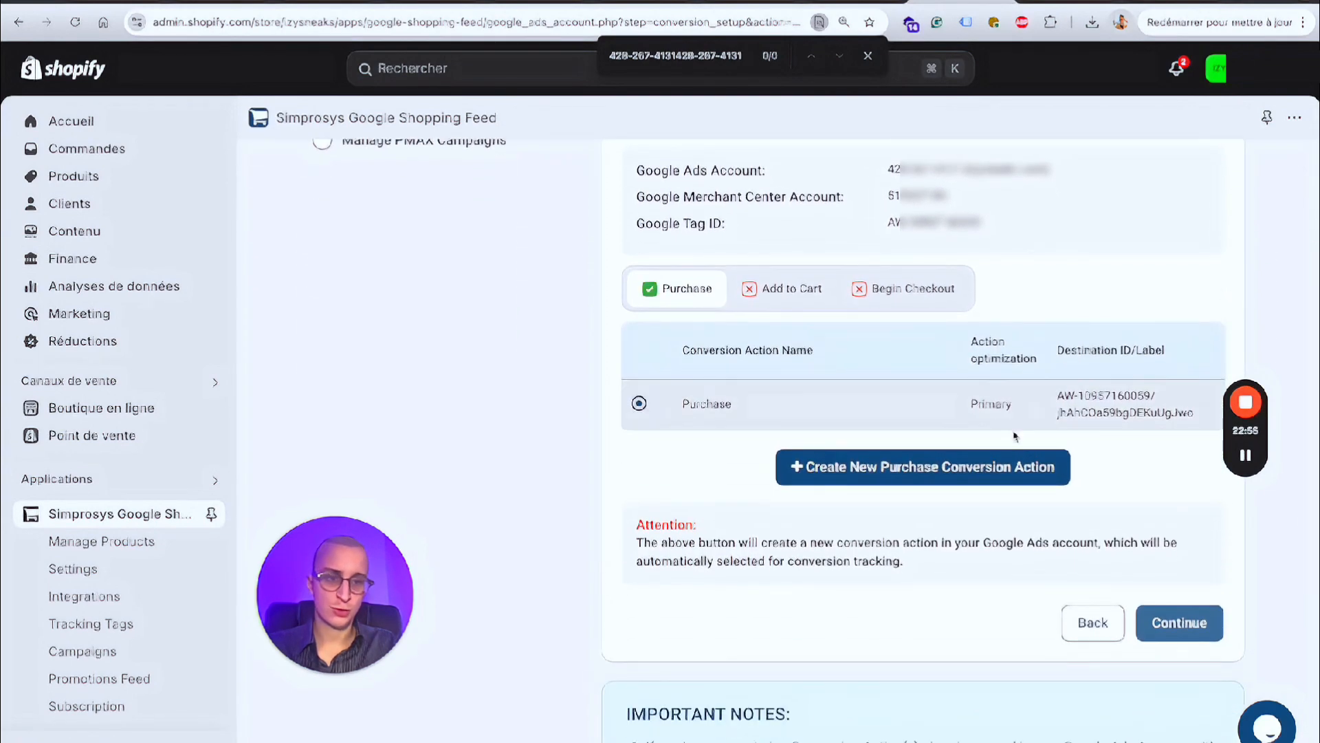
left_click(792, 288)
left_click(687, 289)
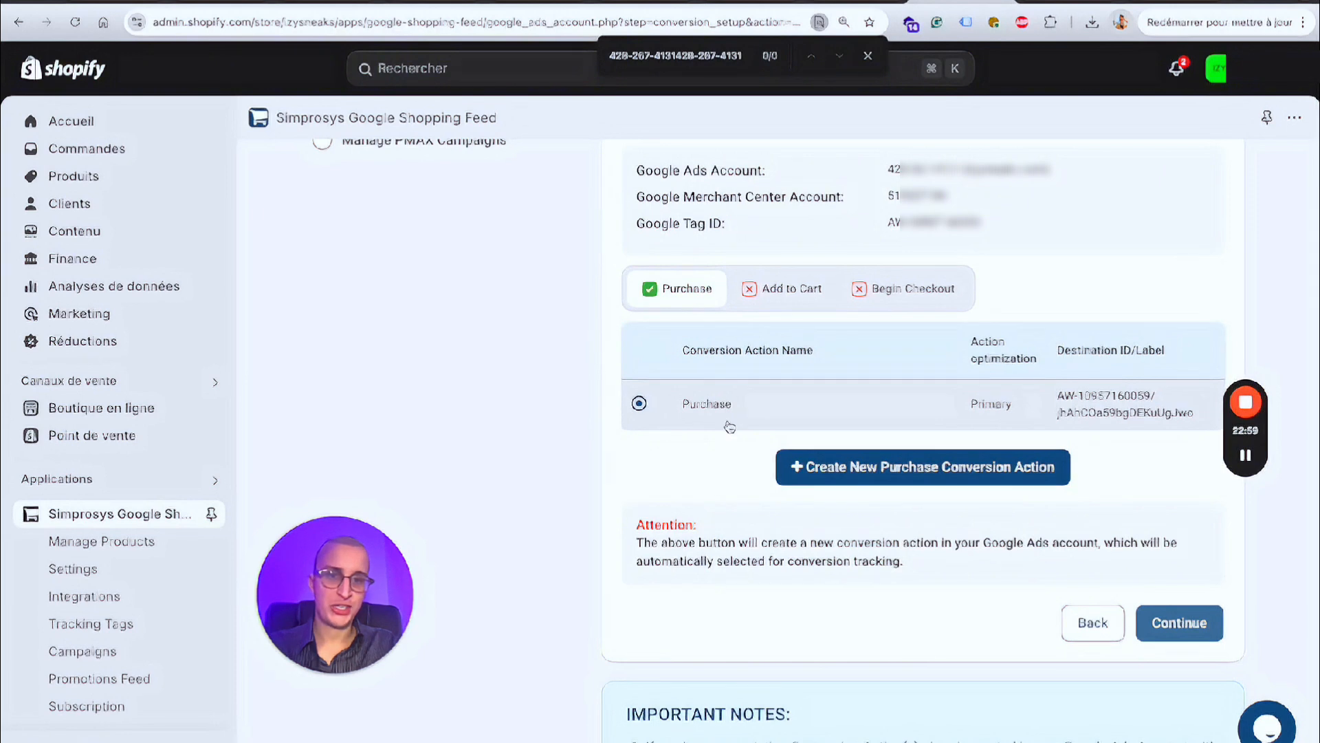
Step: Create new Add to Cart and Begin Checkout conversion actions and submit the conversion tracking setup
left_click(791, 288)
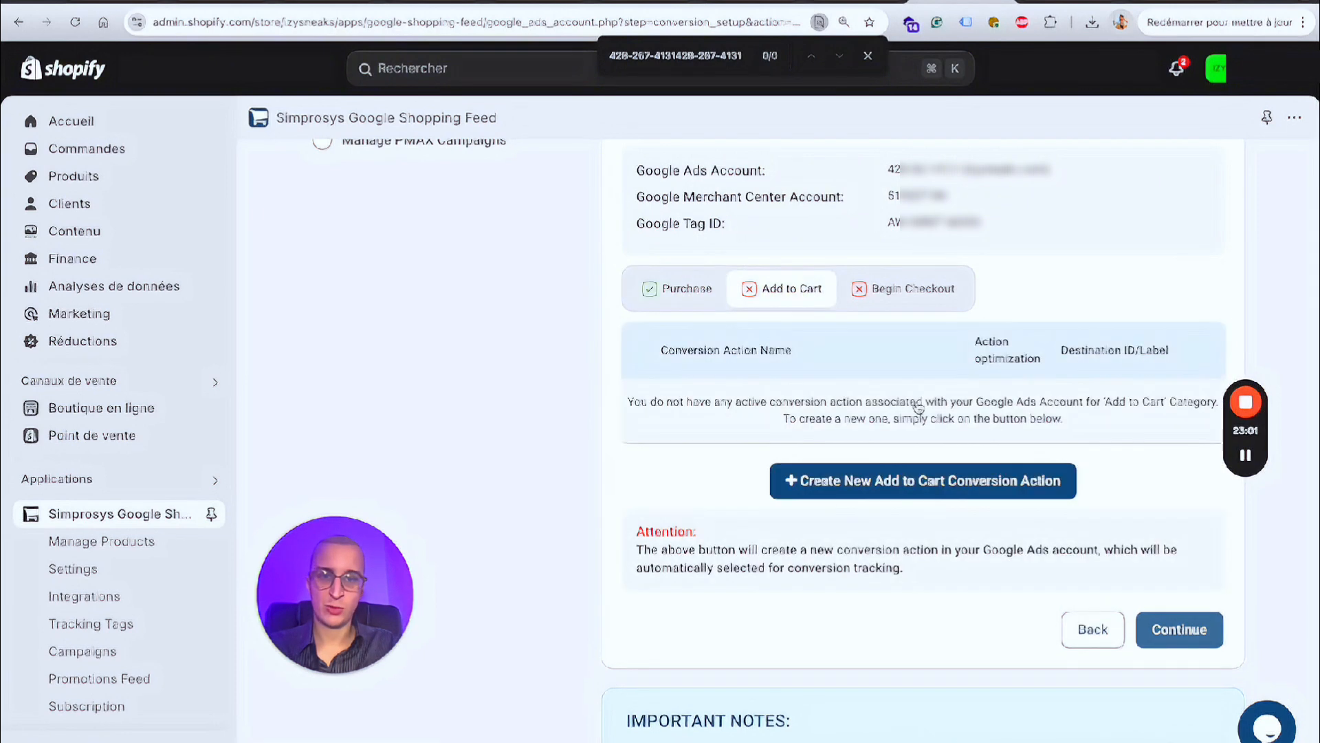
left_click(853, 480)
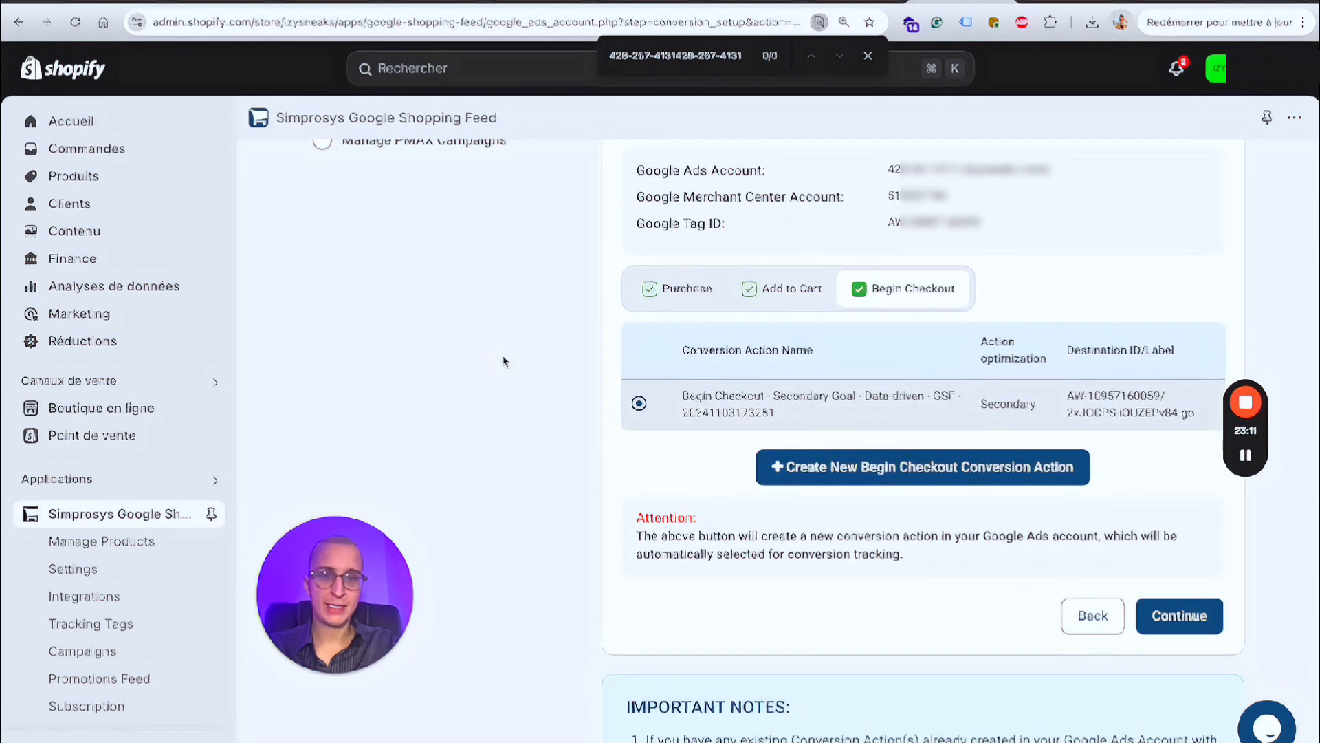
left_click(1172, 616)
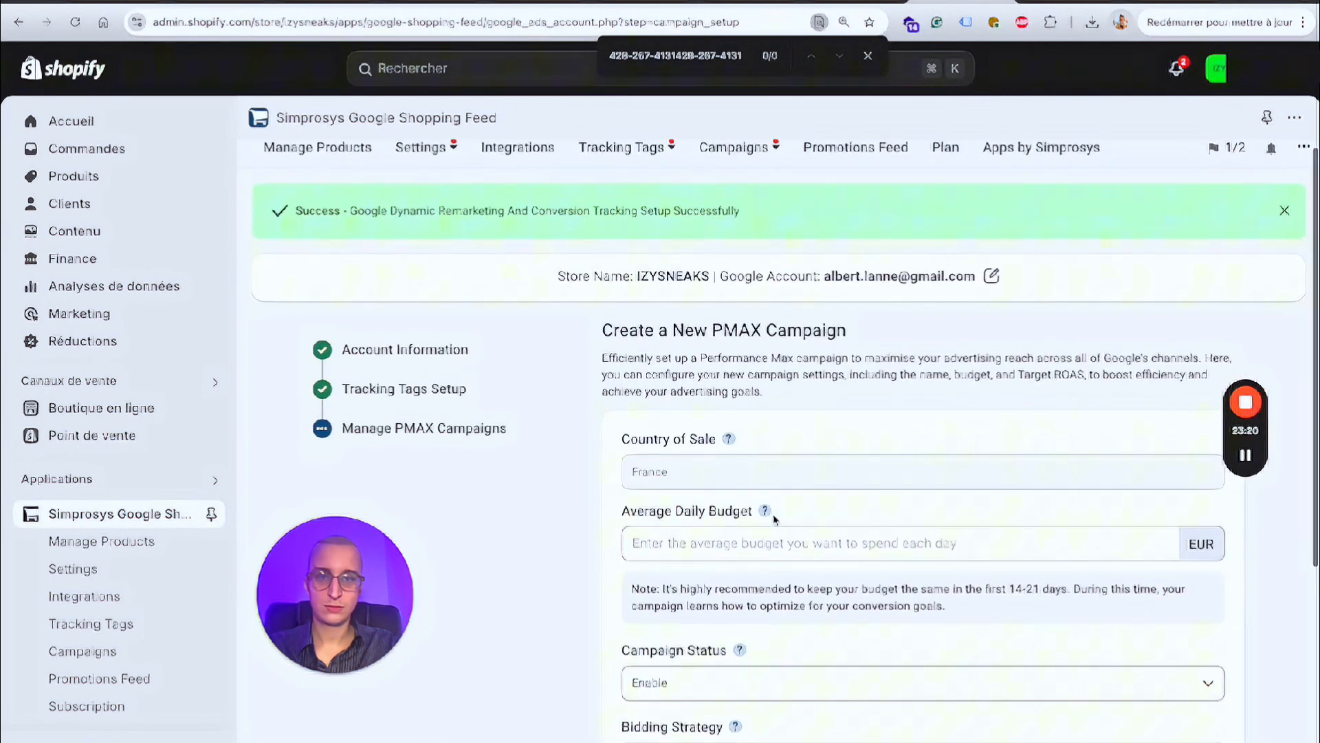
Step: Look over the new PMAX campaign form, and check the setup overview and the list of synced products in Google Merchant Center
scroll(773, 514, "down", 2)
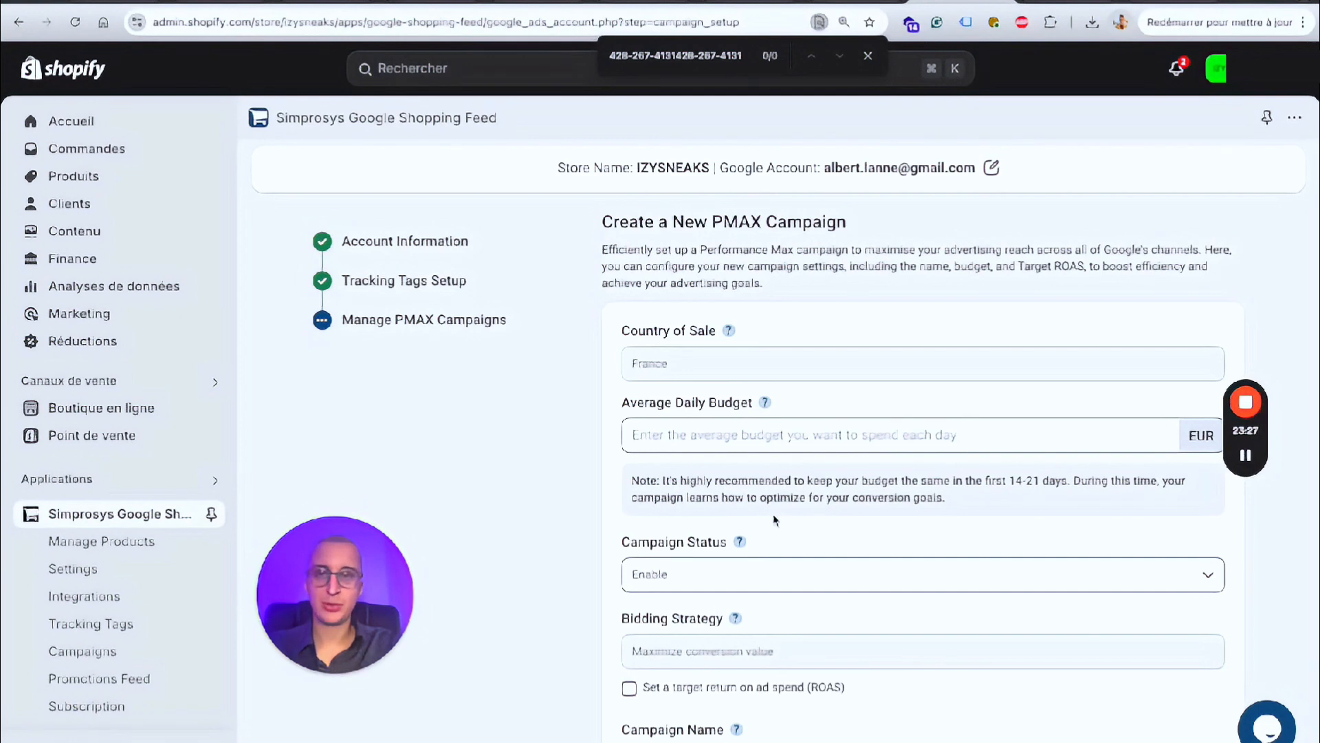
left_click(426, 3)
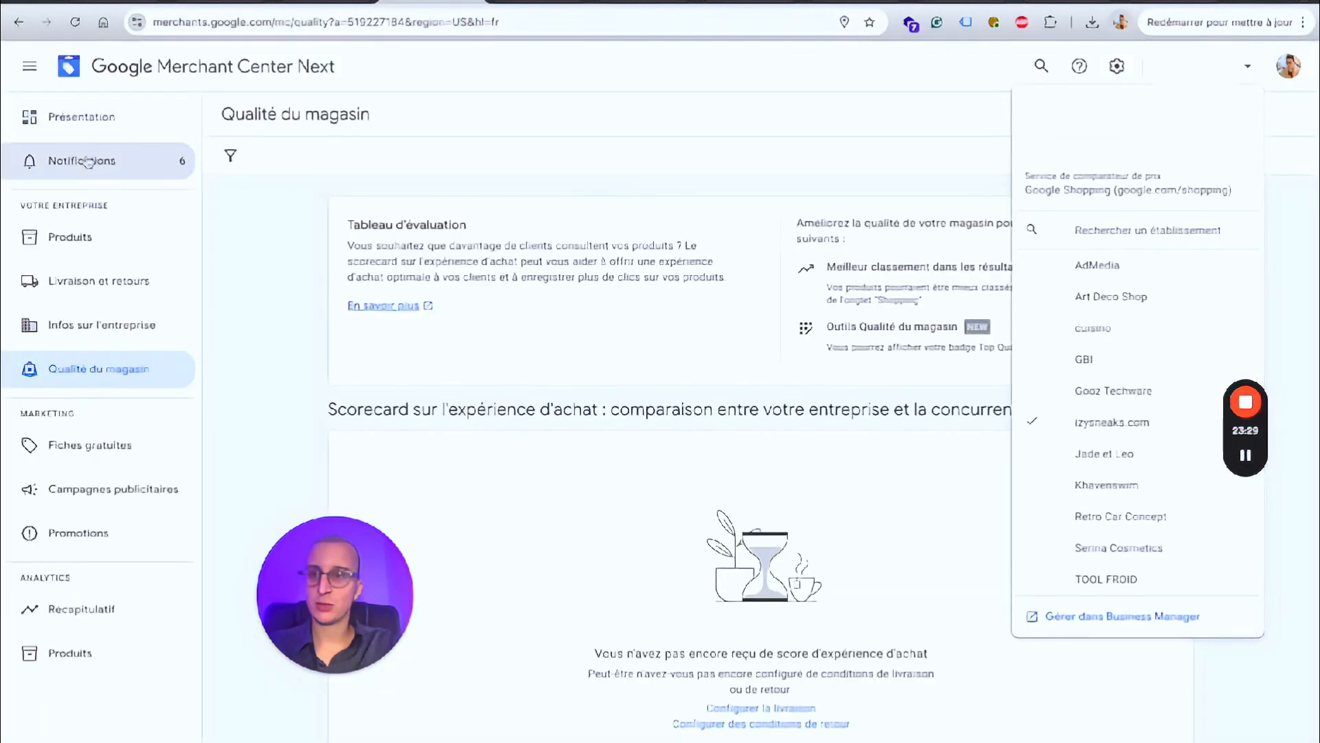
left_click(88, 117)
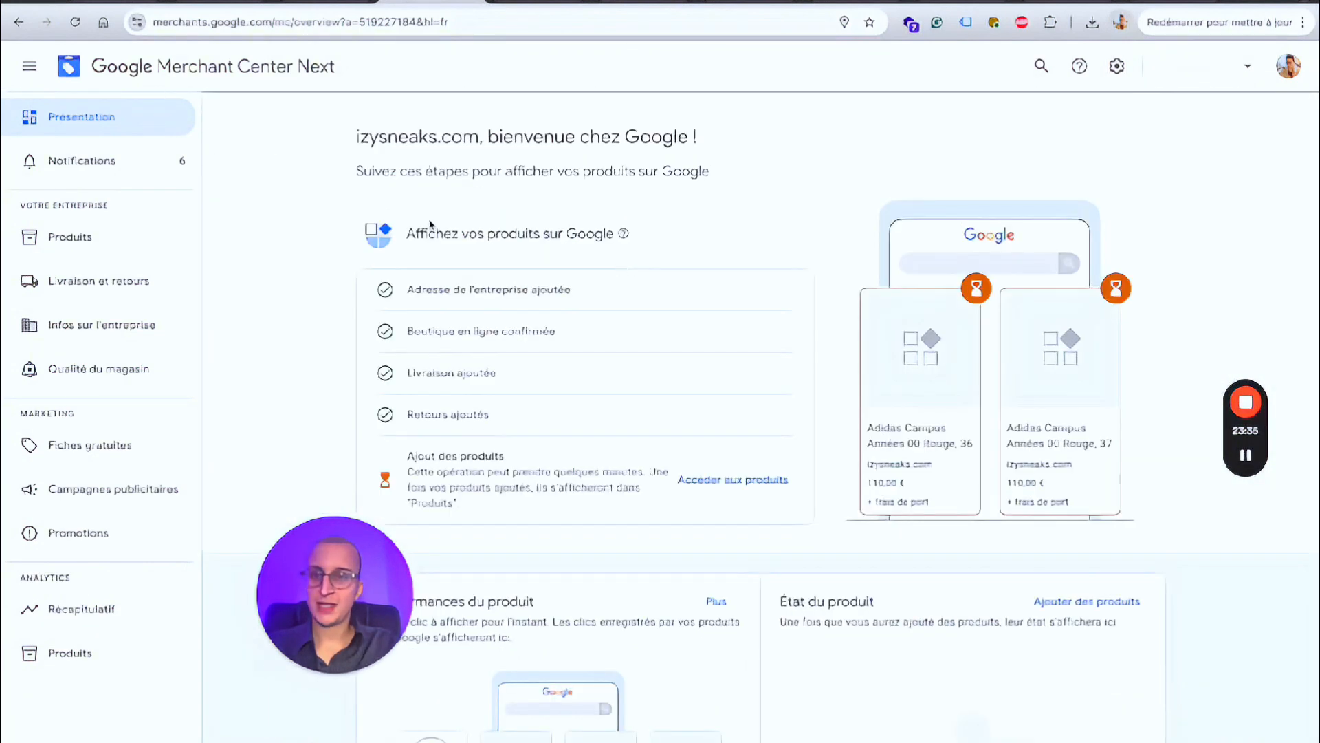
left_click(113, 235)
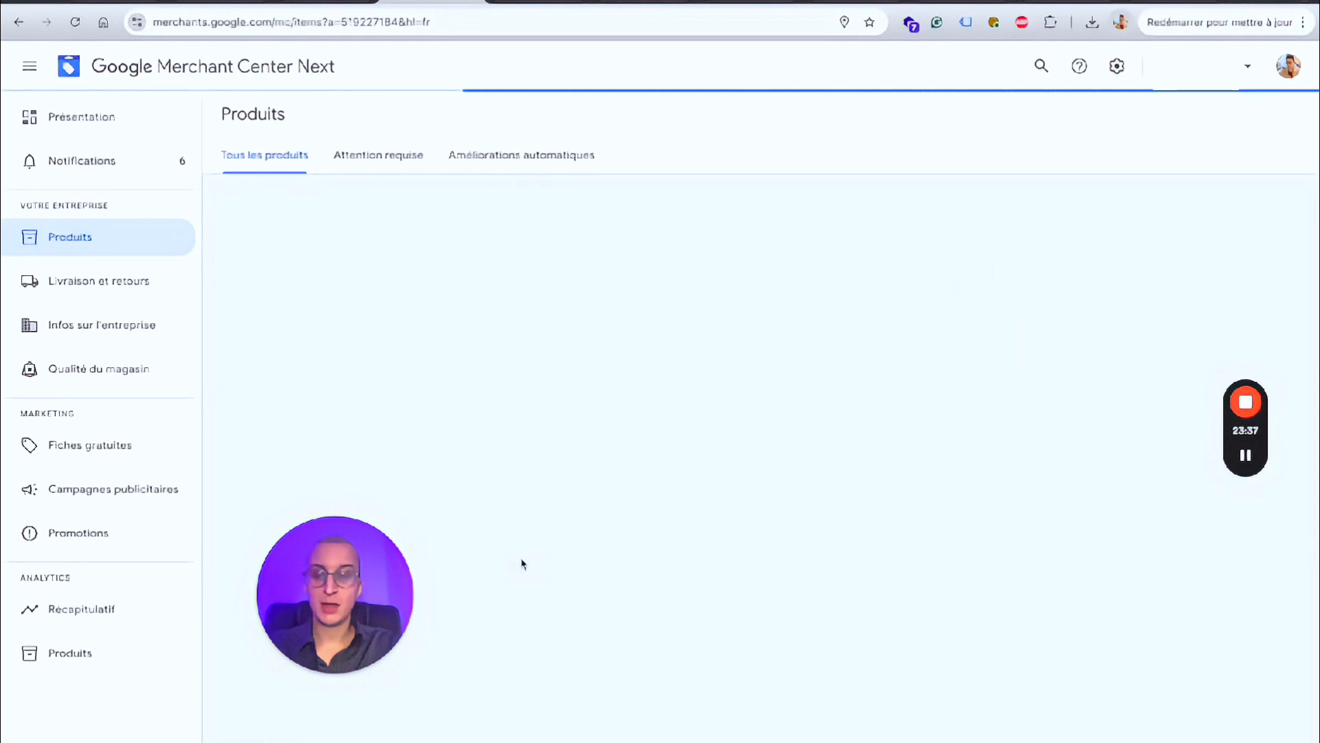
left_click_drag(338, 543, 1268, 537)
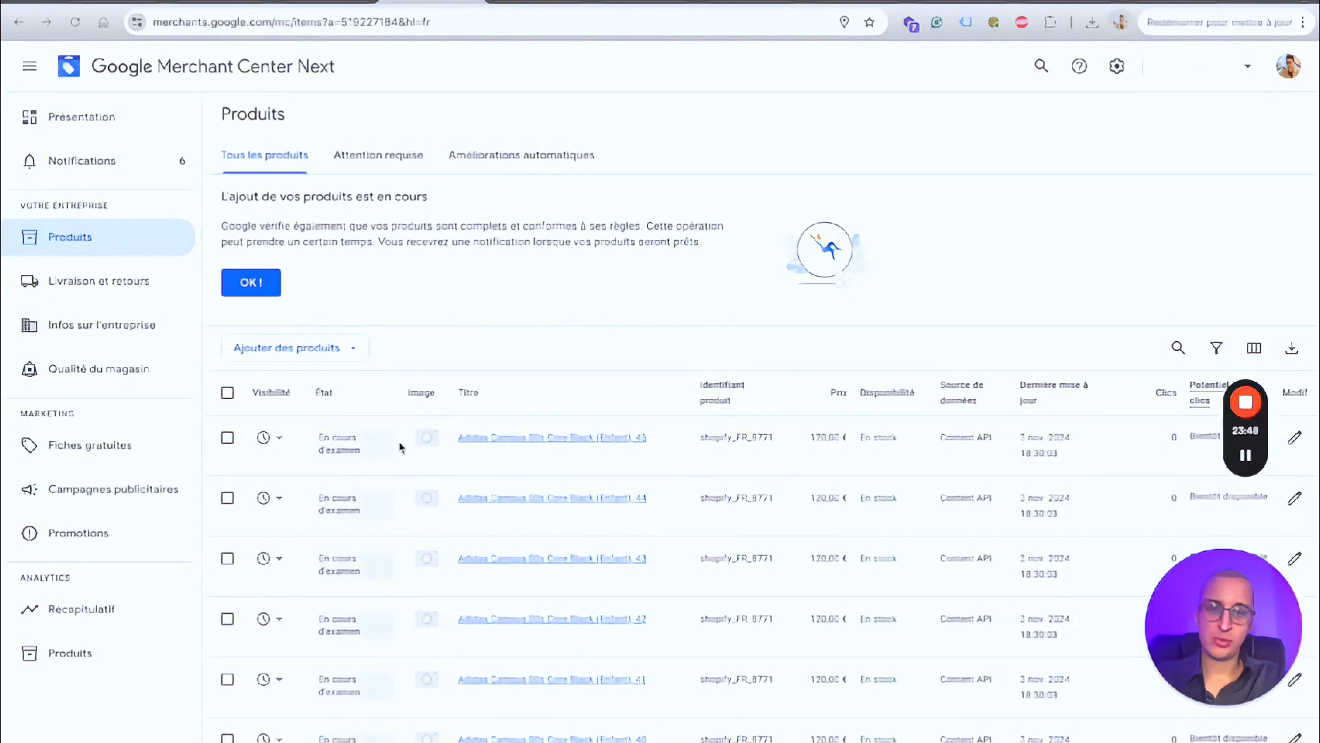
scroll(358, 450, "down", 2)
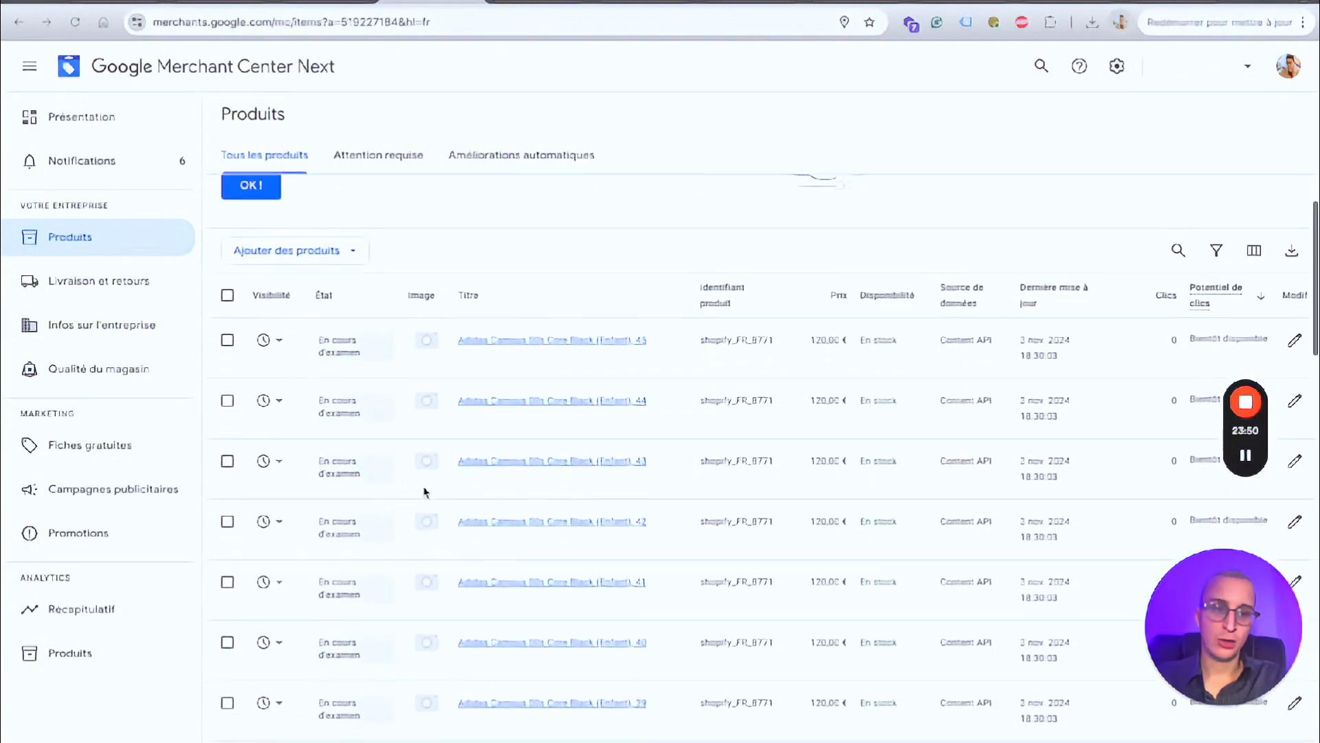
scroll(424, 491, "down", 2)
scroll(424, 492, "up", 3)
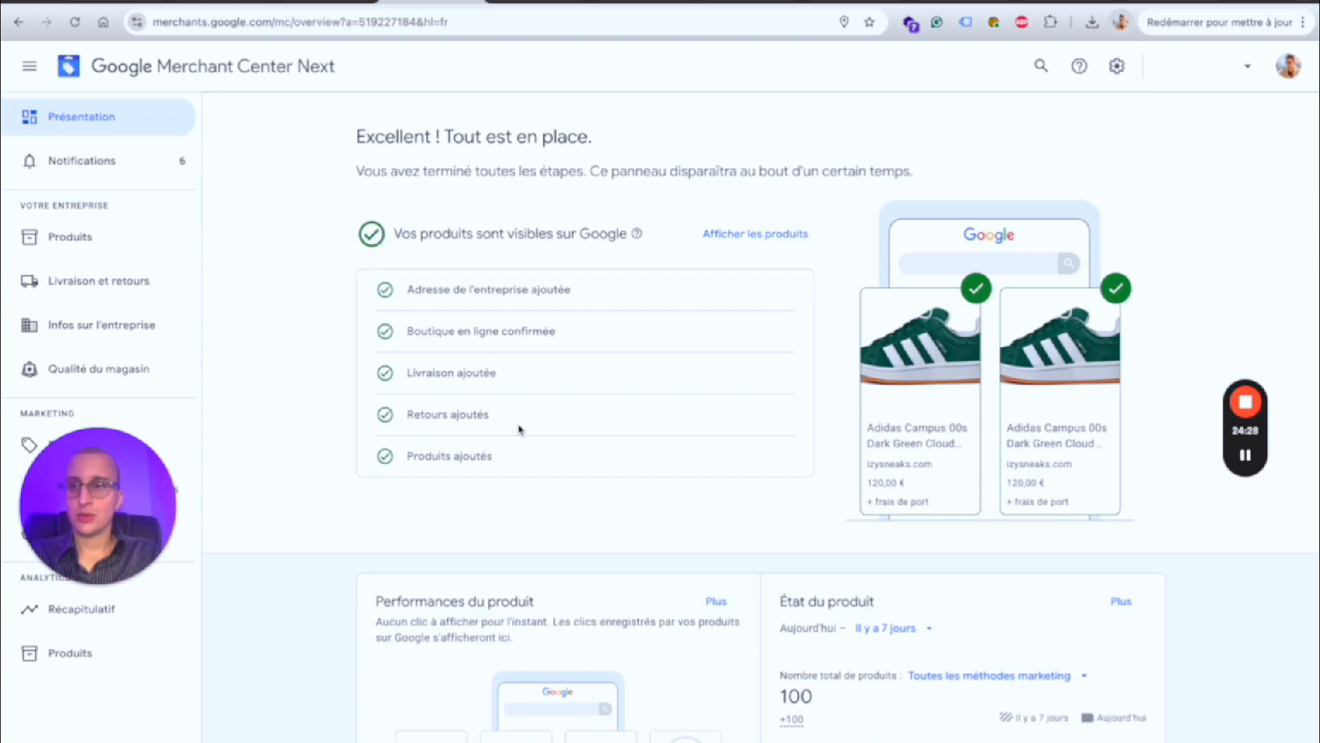
Step: Examine the setup steps and product approval status in the Merchant Center overview, and switch to the Suspension Checklist spreadsheet in Google Sheets
left_click(50, 123)
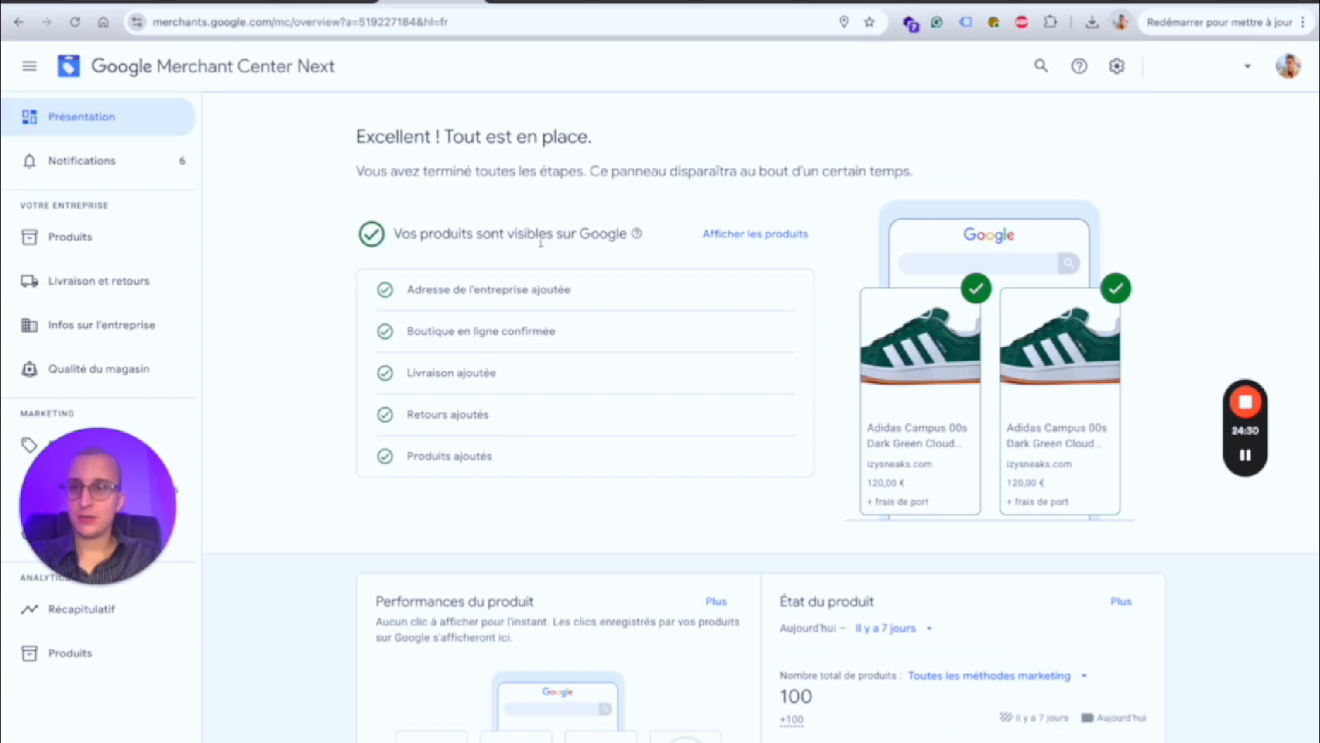
scroll(749, 397, "down", 5)
scroll(749, 397, "down", 3)
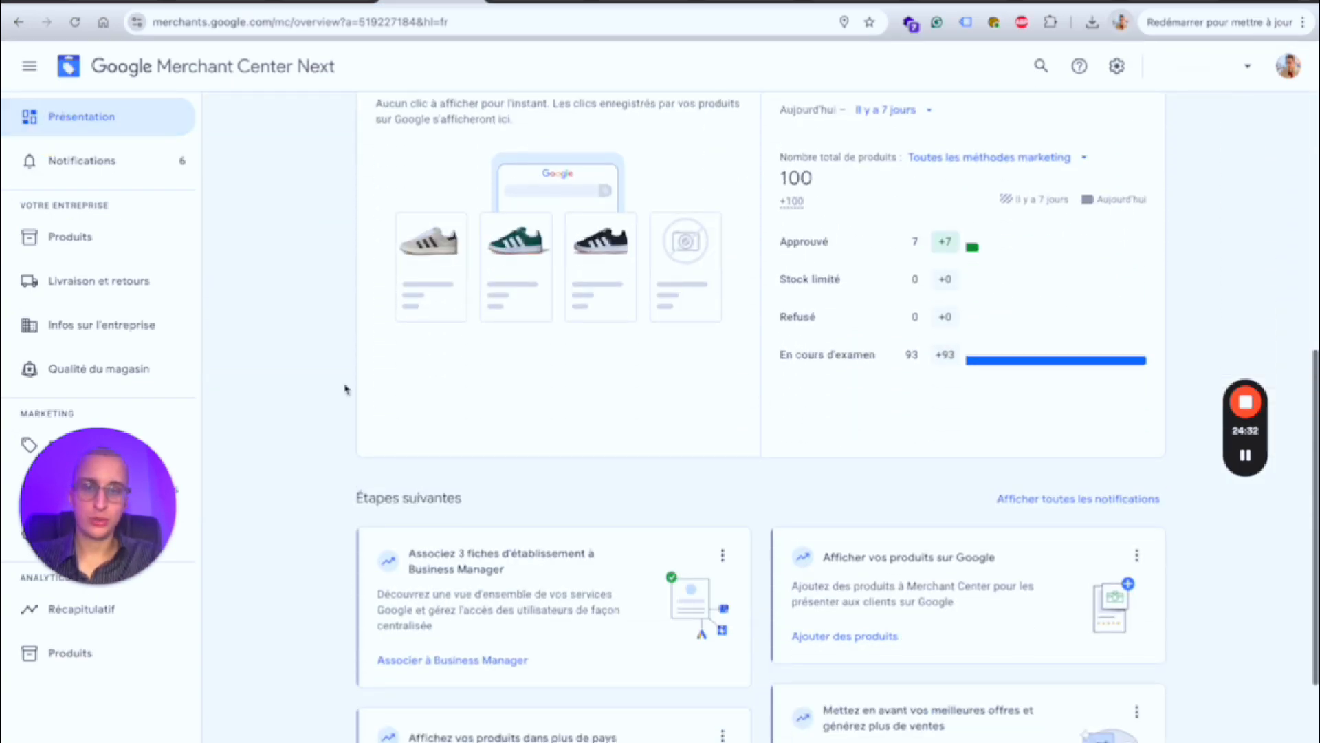
left_click(90, 445)
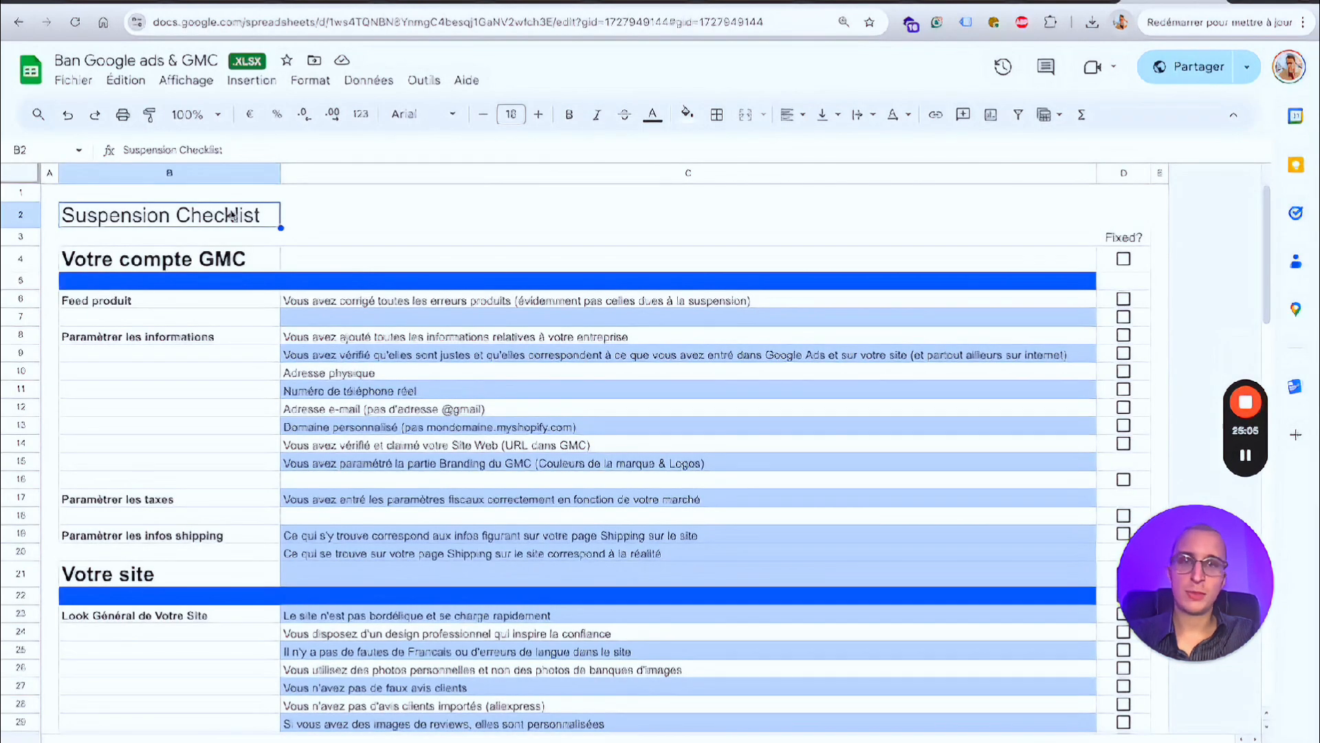
Step: Examine the Merchant Center account section of the Suspension Checklist, covering product feed, business information, taxes and shipping
left_click_drag(231, 215, 392, 220)
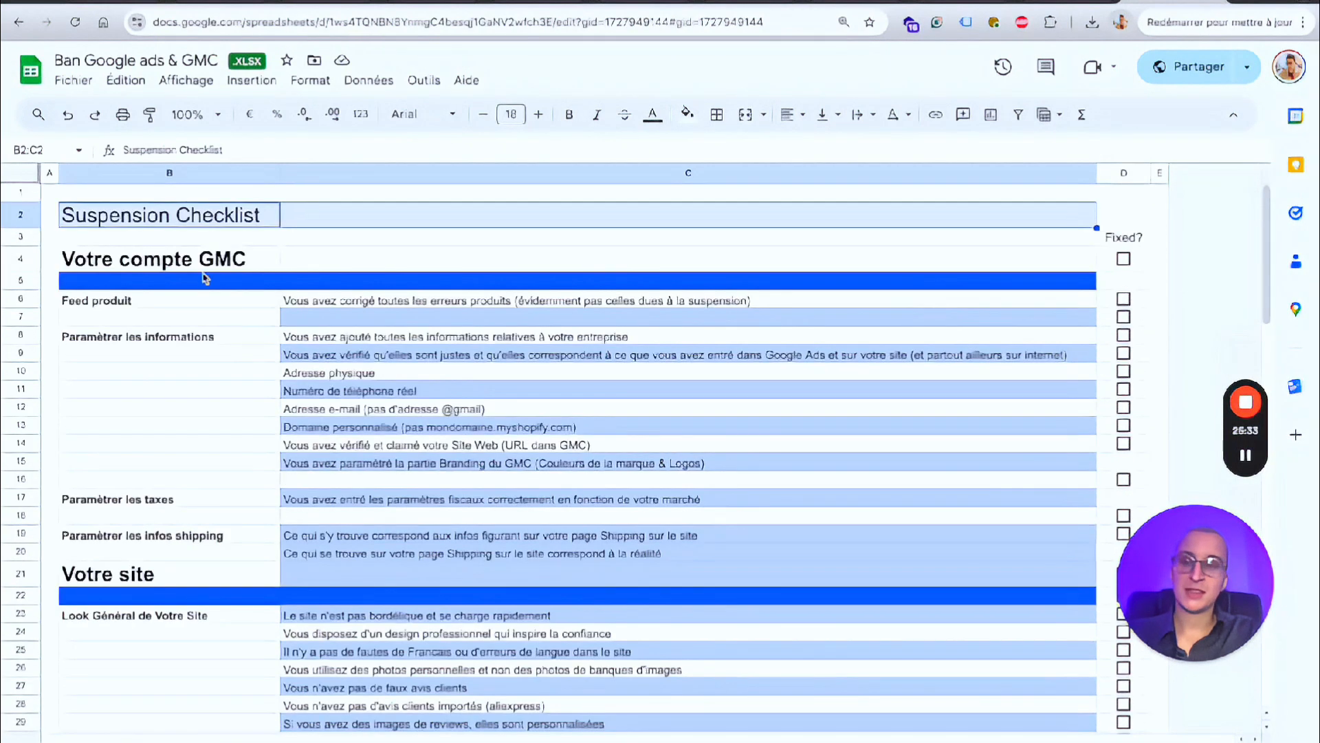
left_click_drag(206, 267, 666, 374)
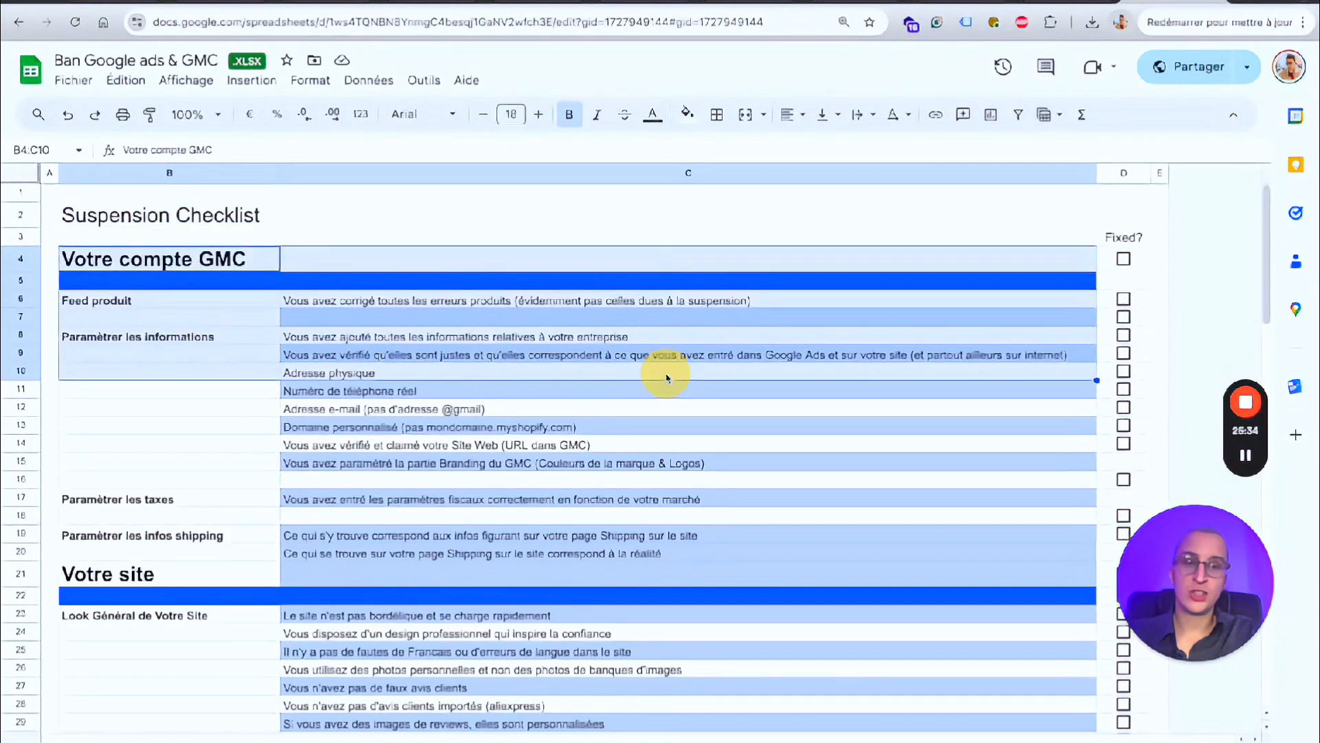
left_click(738, 445)
scroll(725, 549, "down", 1)
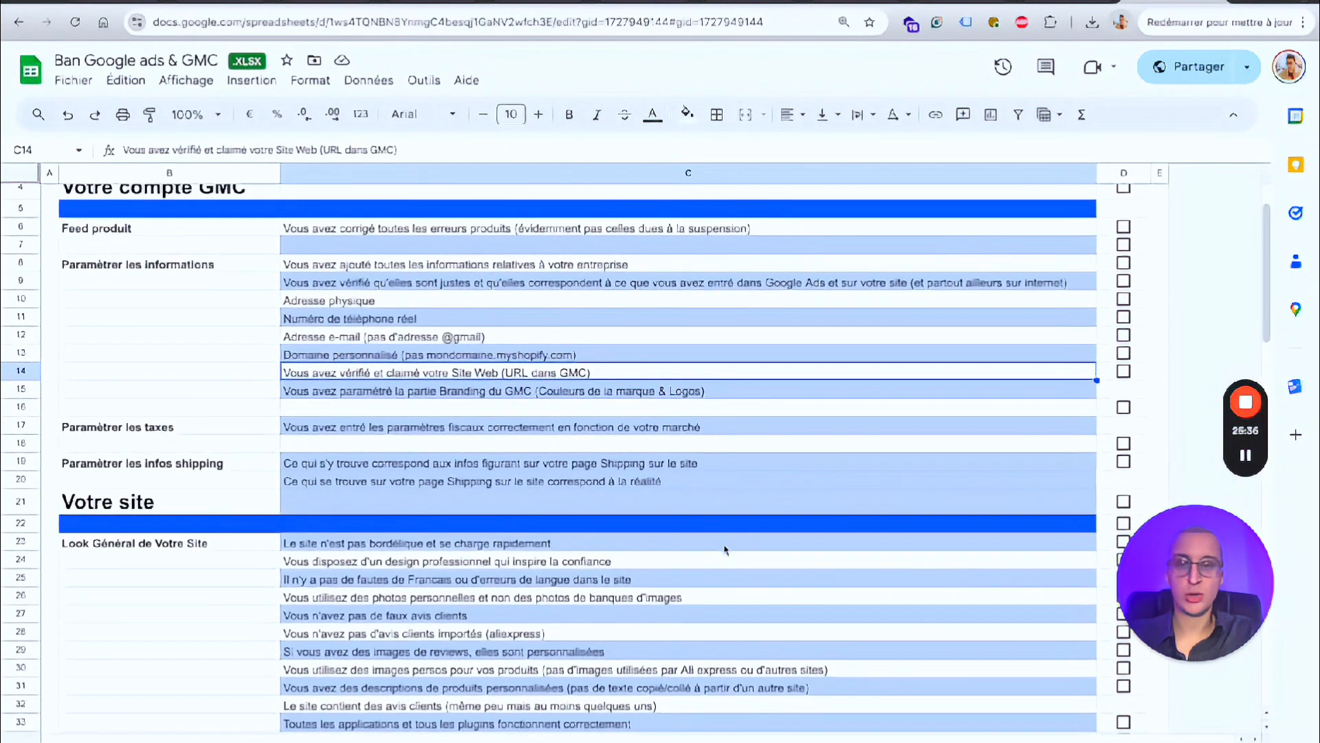
left_click_drag(584, 215, 575, 422)
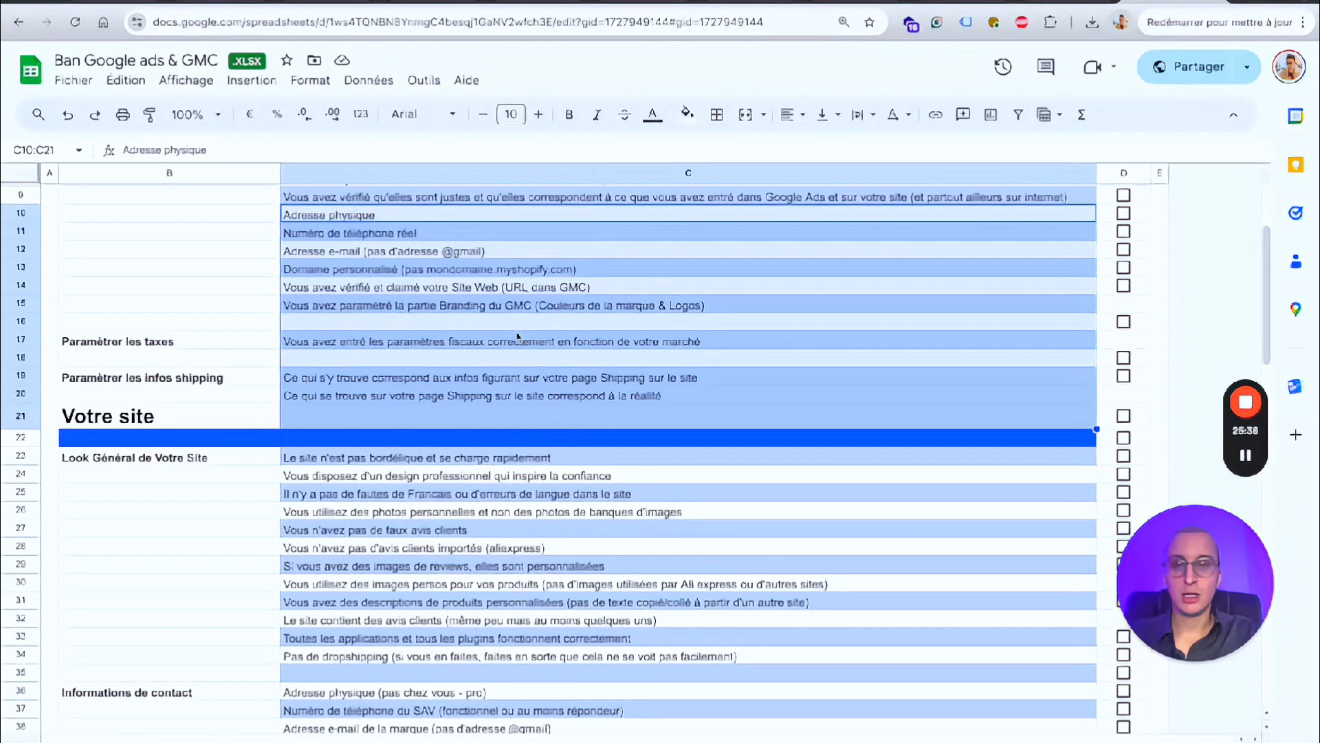
left_click(518, 336)
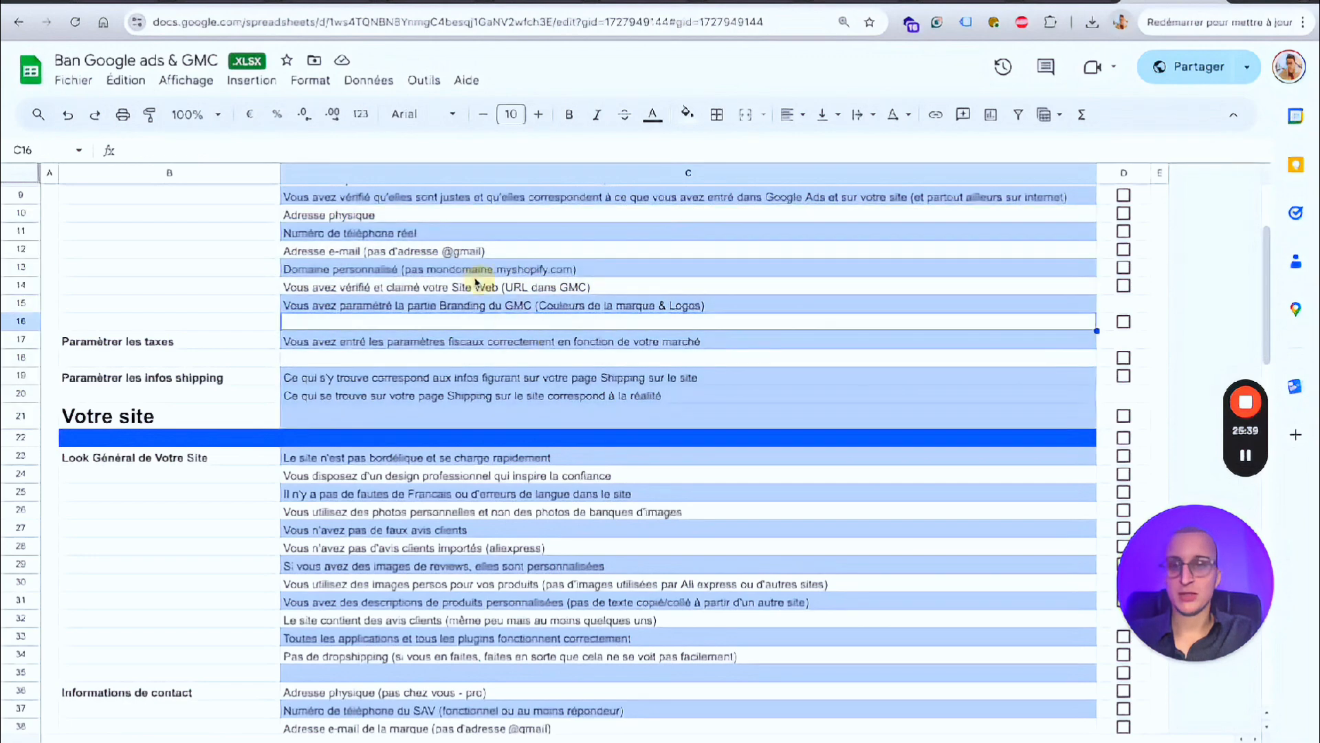
left_click(533, 269)
scroll(534, 271, "up", 3)
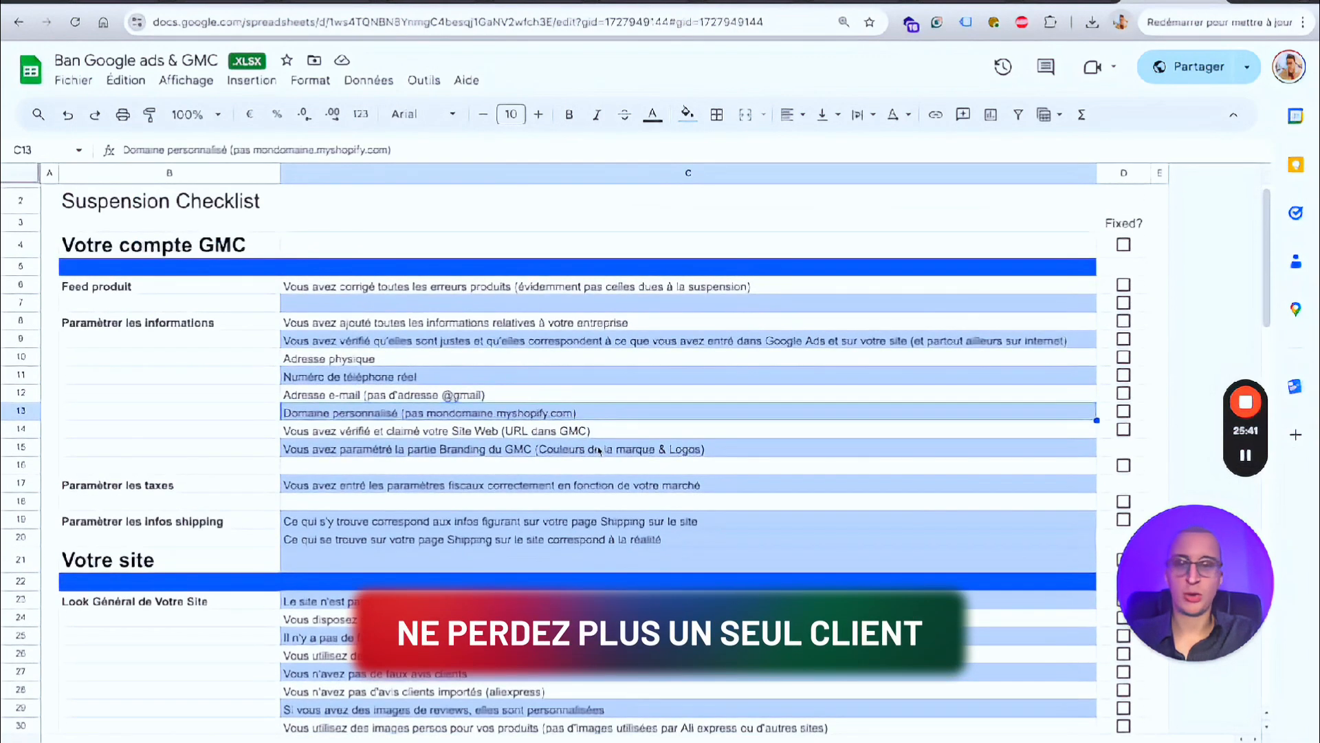
left_click(481, 396)
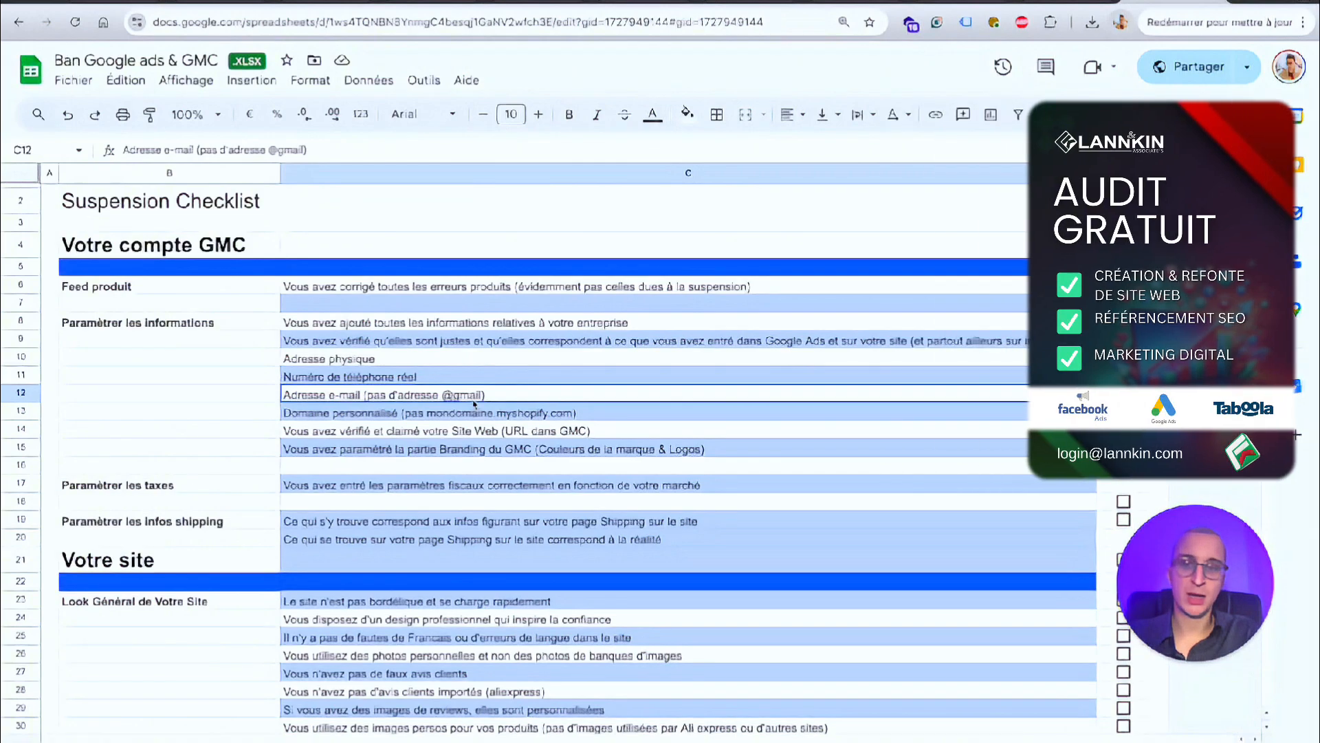
Step: Look through the checklist's website requirements, including contact details, legal pages, returns, product pages and payment methods
scroll(536, 678, "down", 12)
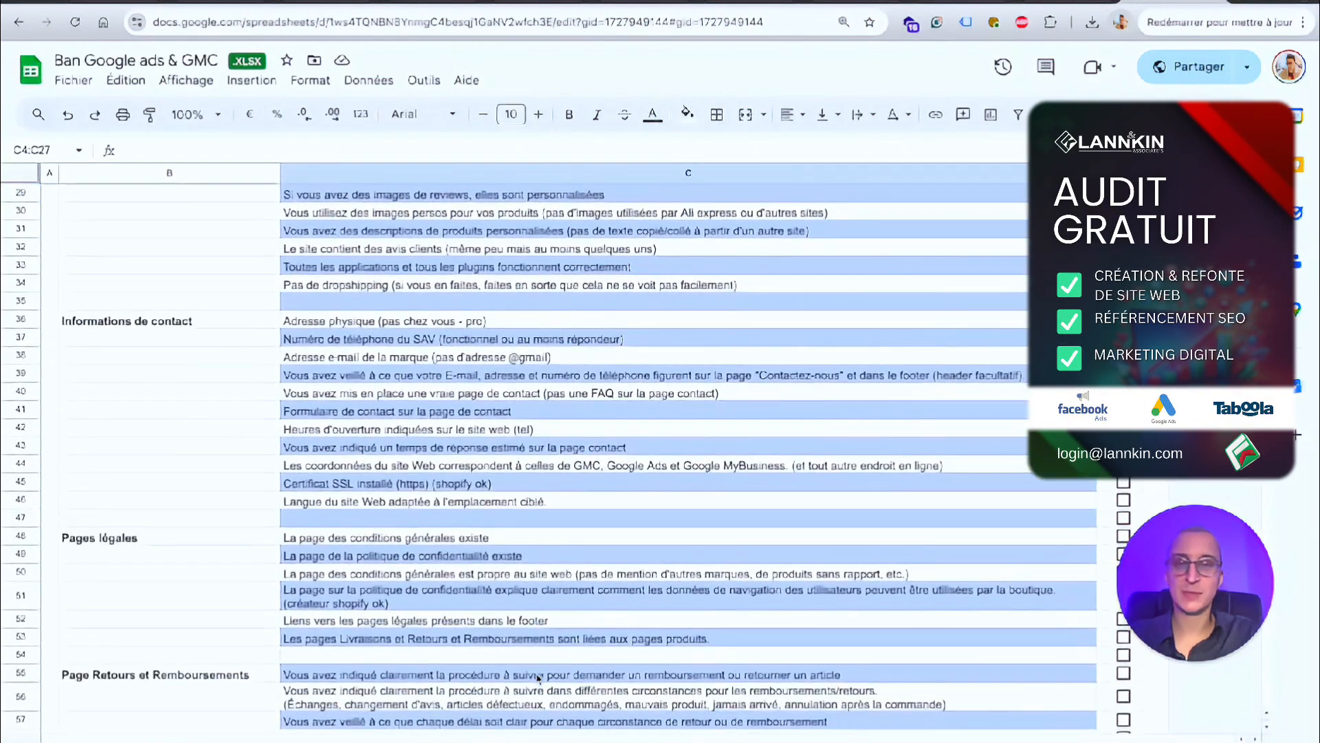
scroll(788, 625, "down", 10)
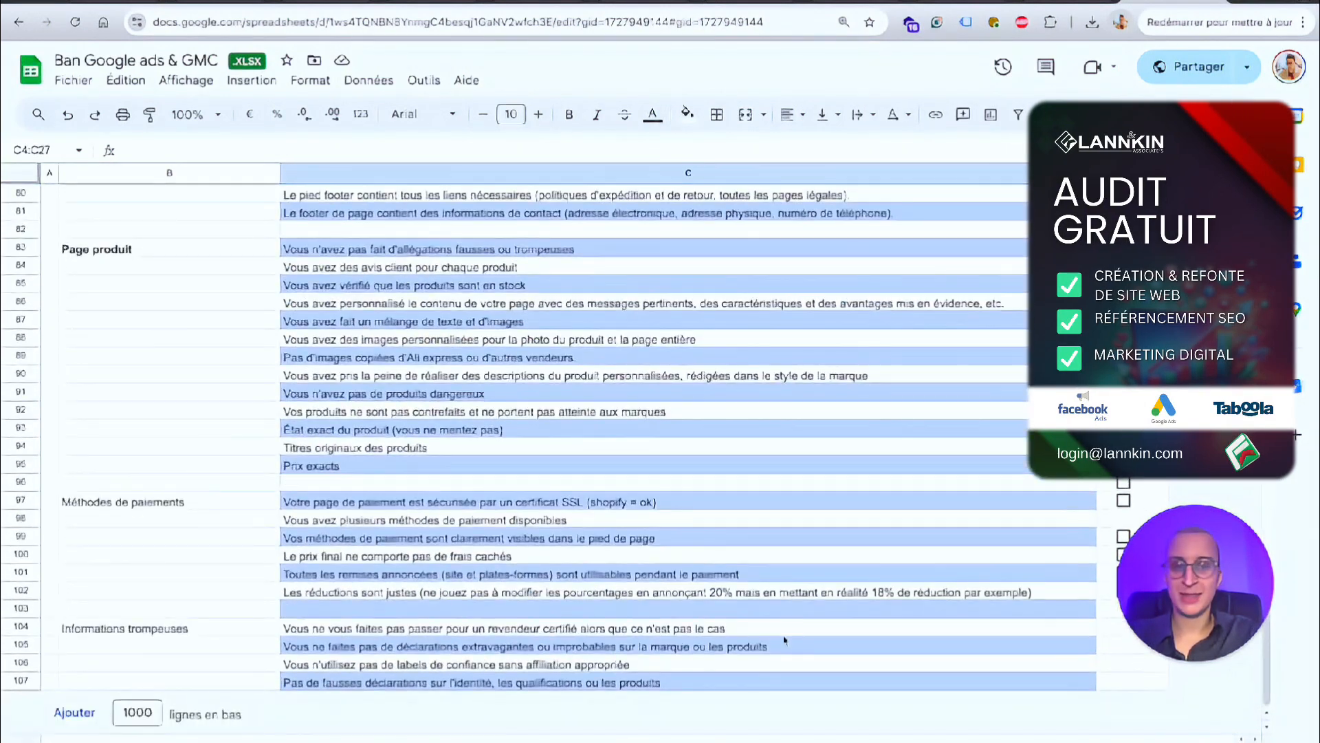
left_click_drag(616, 683, 621, 155)
scroll(620, 323, "up", 20)
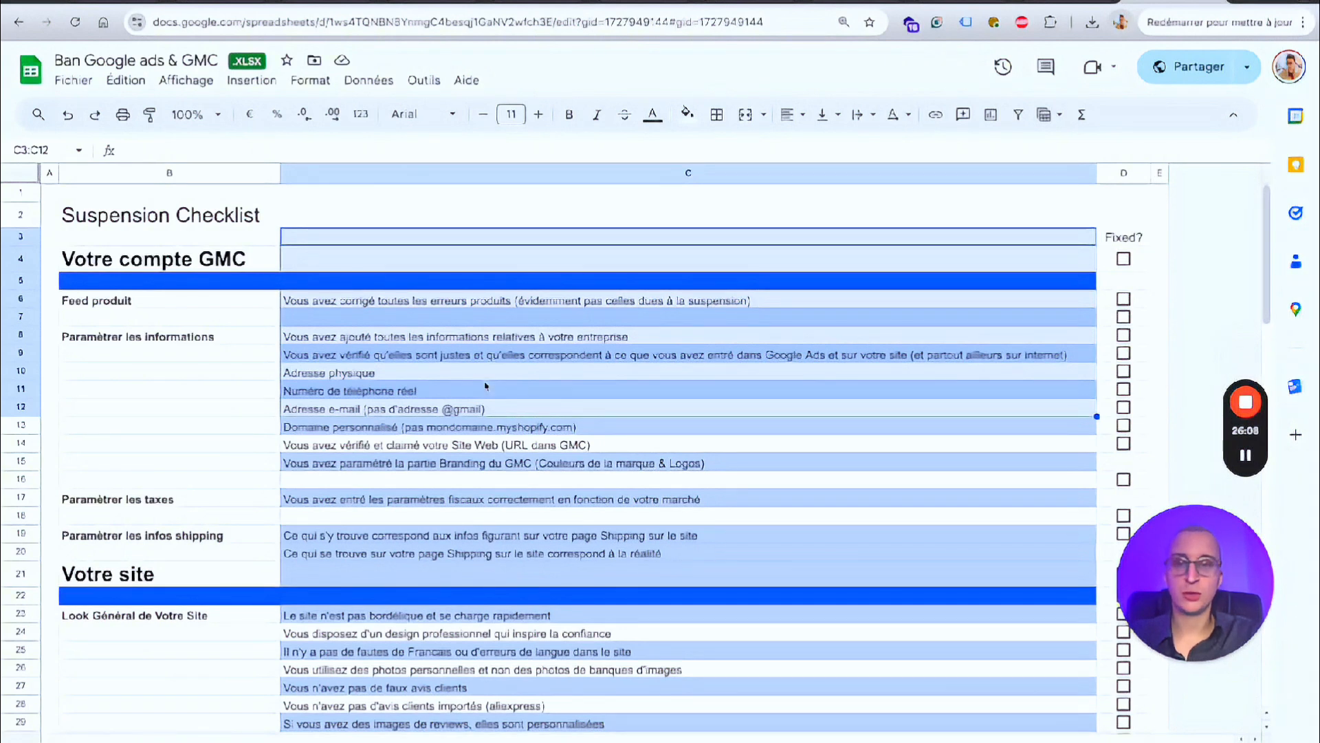
left_click(476, 357)
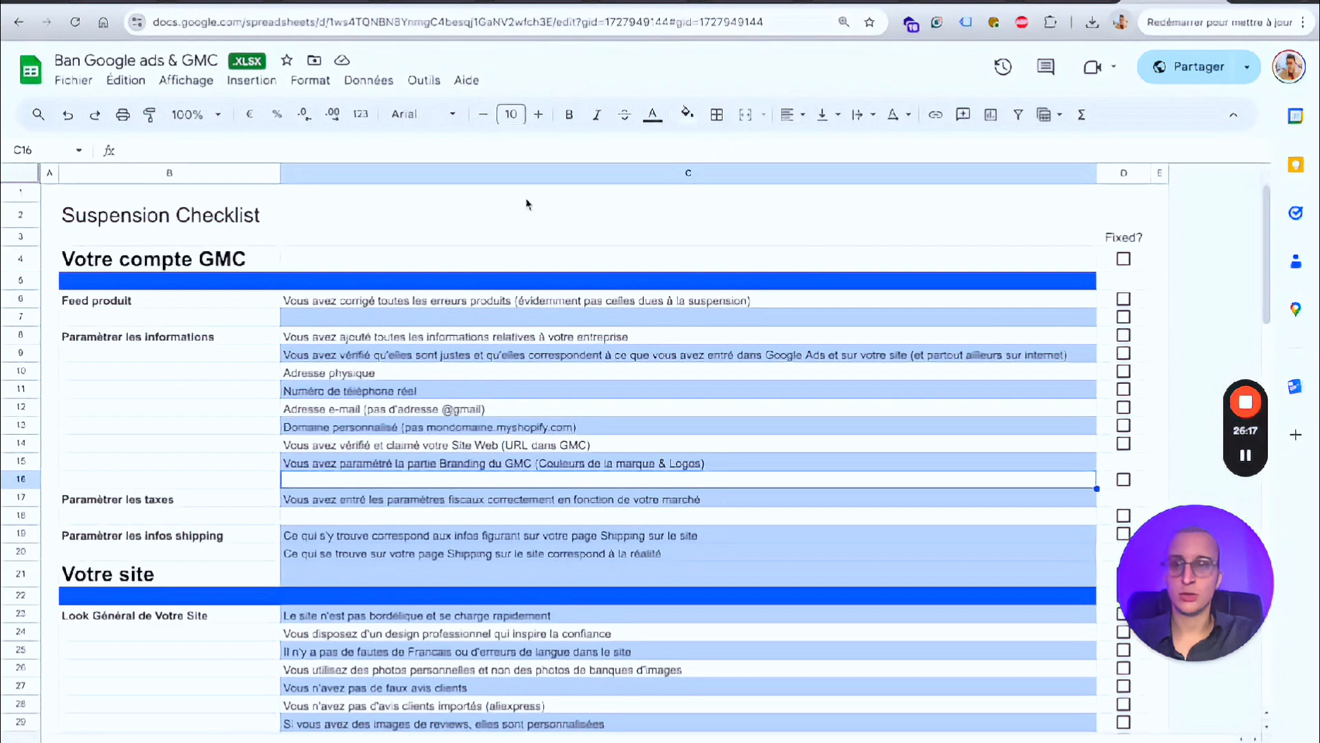
scroll(528, 204, "down", 4)
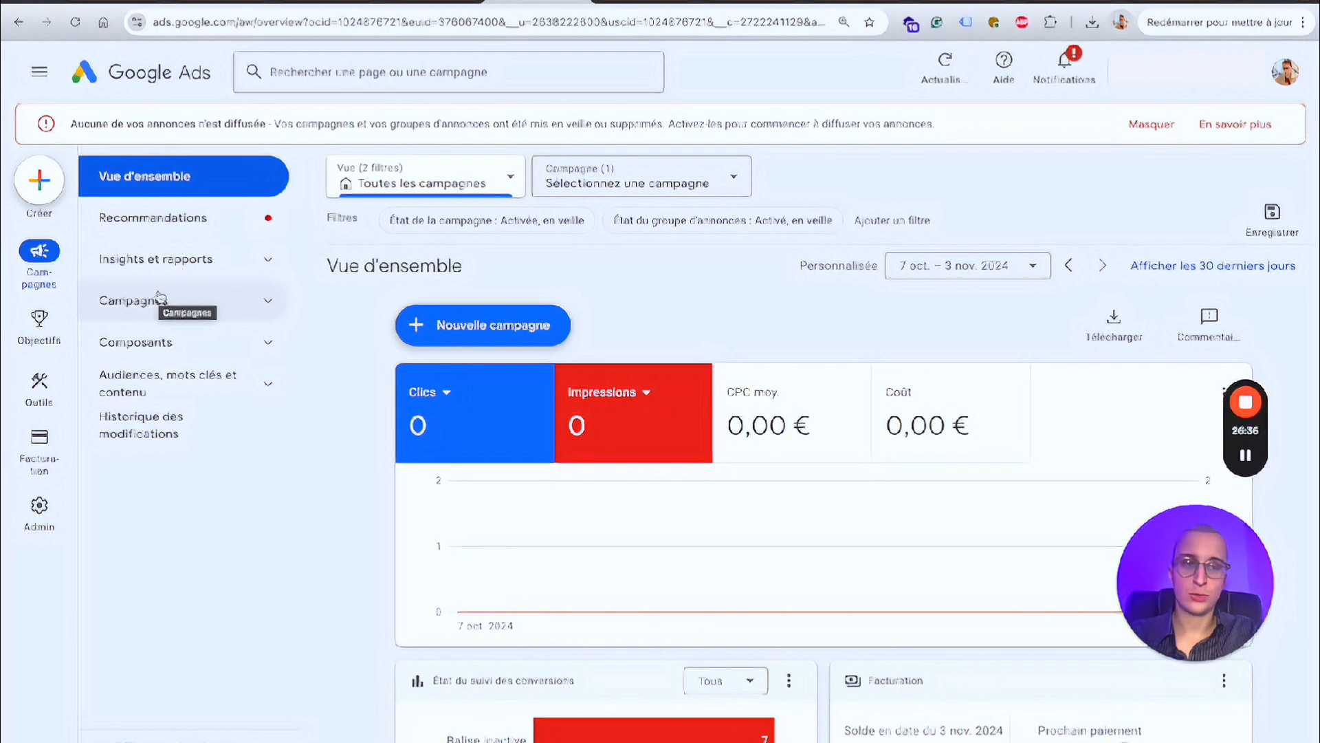
Step: Switch to Google Ads and open the summary of conversion goals
mouse_move(5, 328)
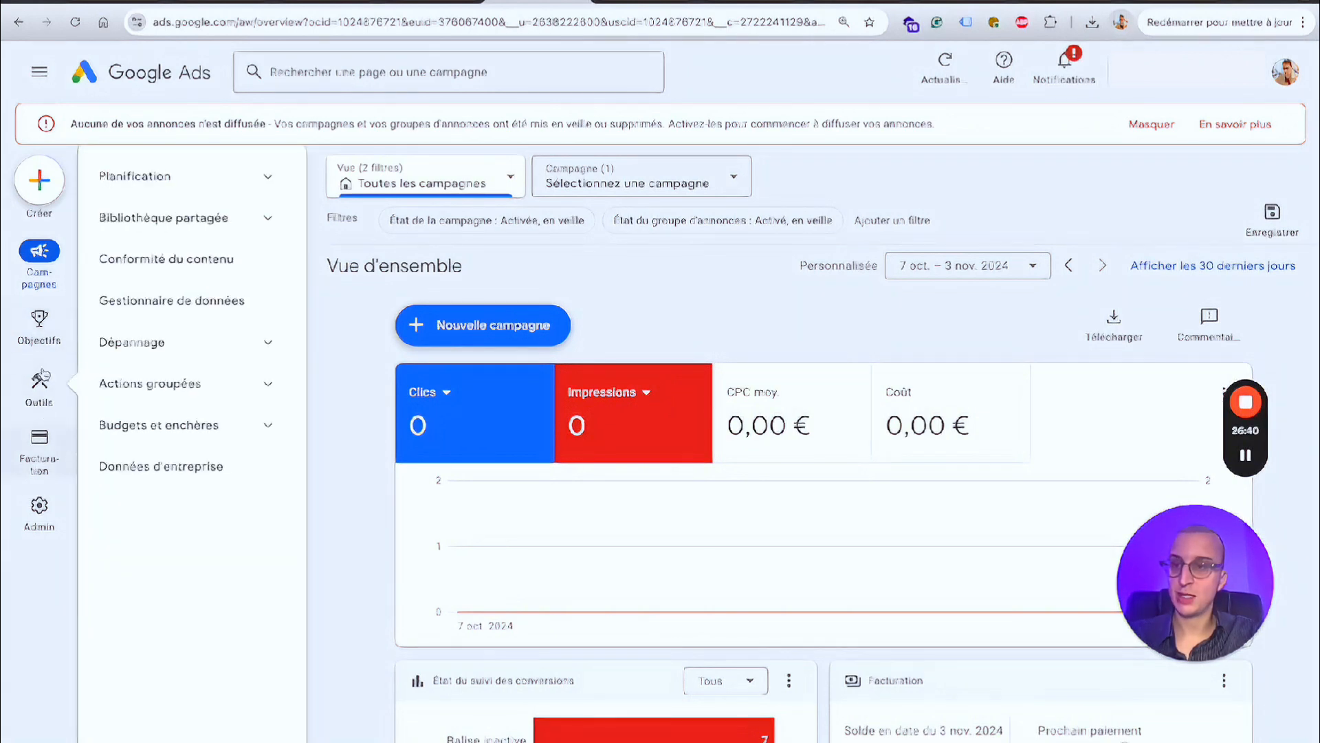
mouse_move(27, 413)
mouse_move(37, 347)
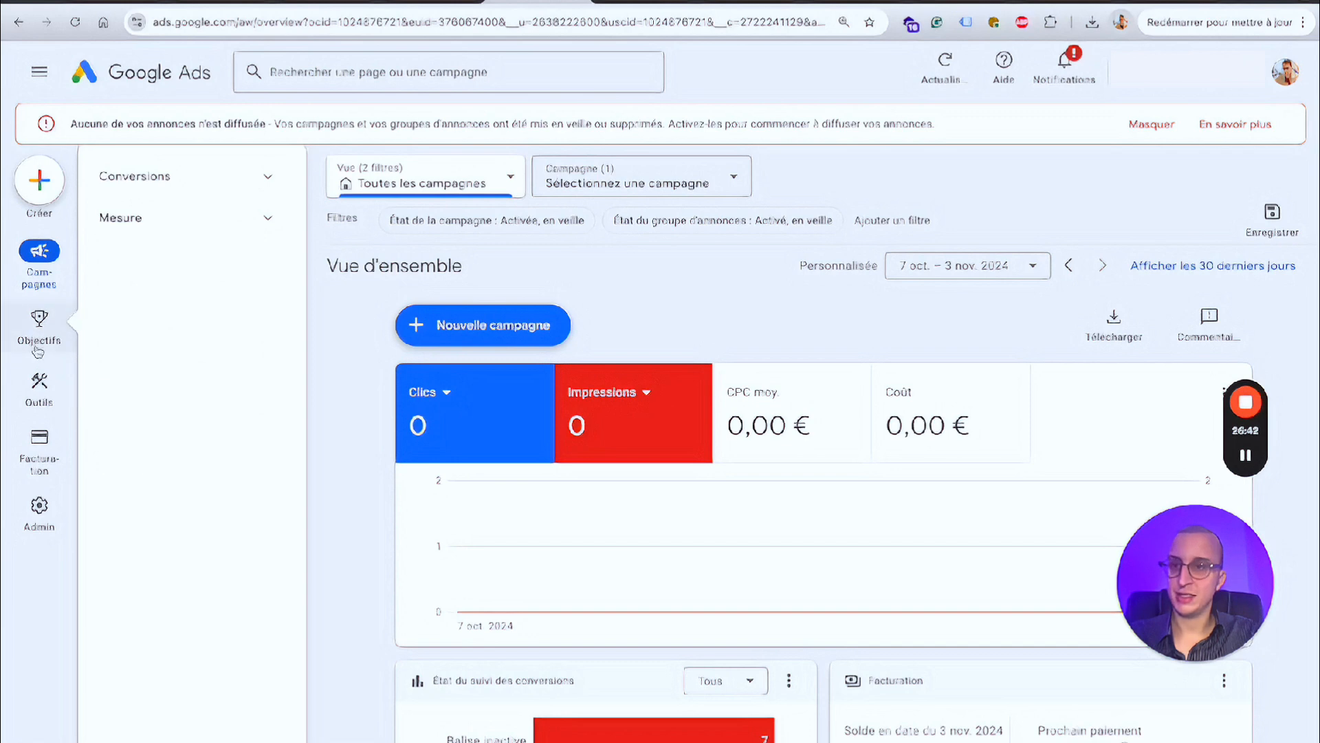
left_click(245, 177)
left_click(148, 217)
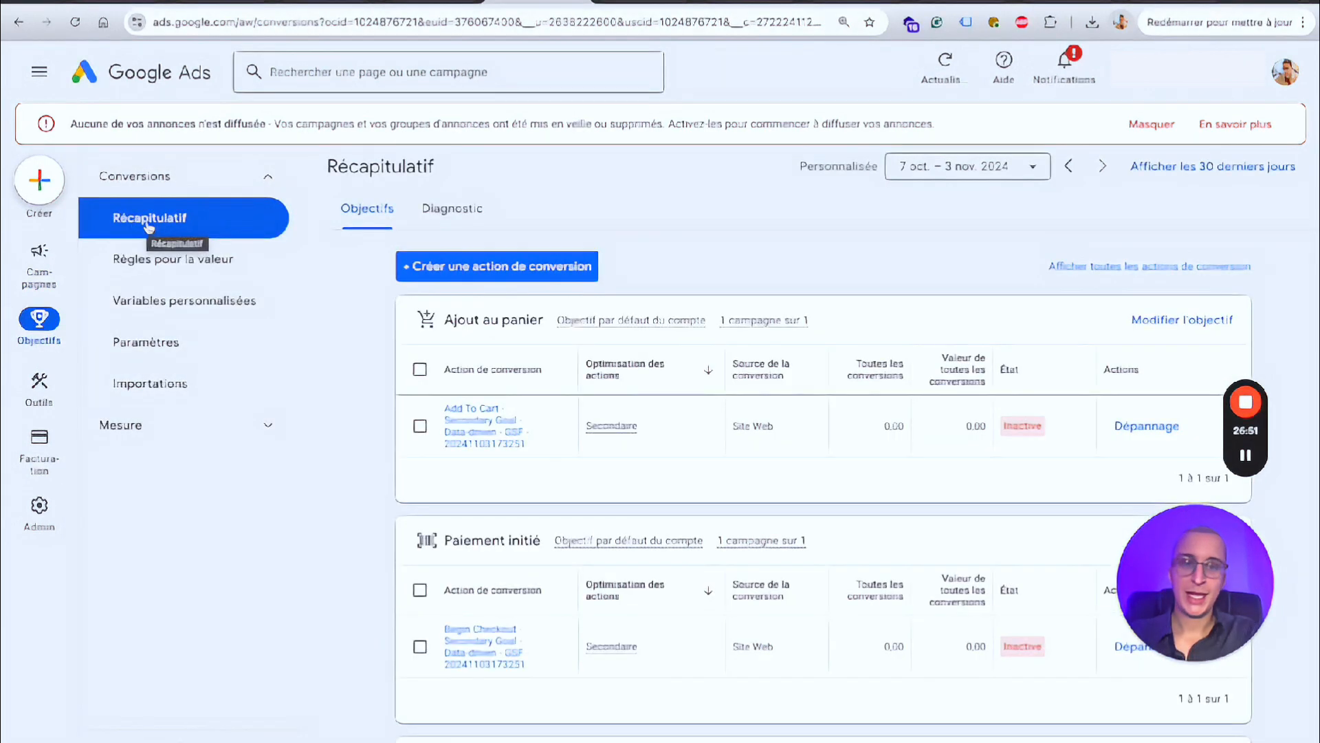
Step: Select the Add To Cart and Begin Checkout conversion actions and look over the list of conversion goals
scroll(634, 567, "down", 1)
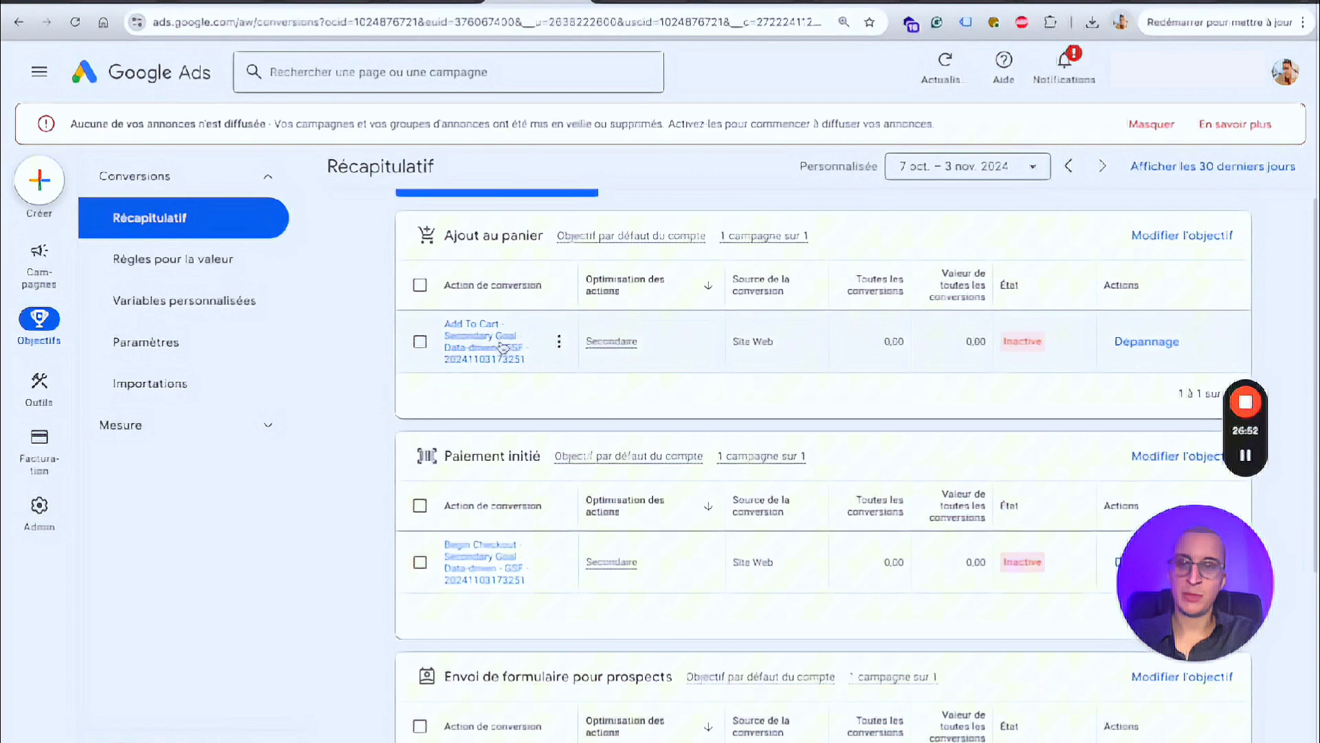
left_click(420, 341)
left_click(412, 562)
scroll(440, 605, "up", 1)
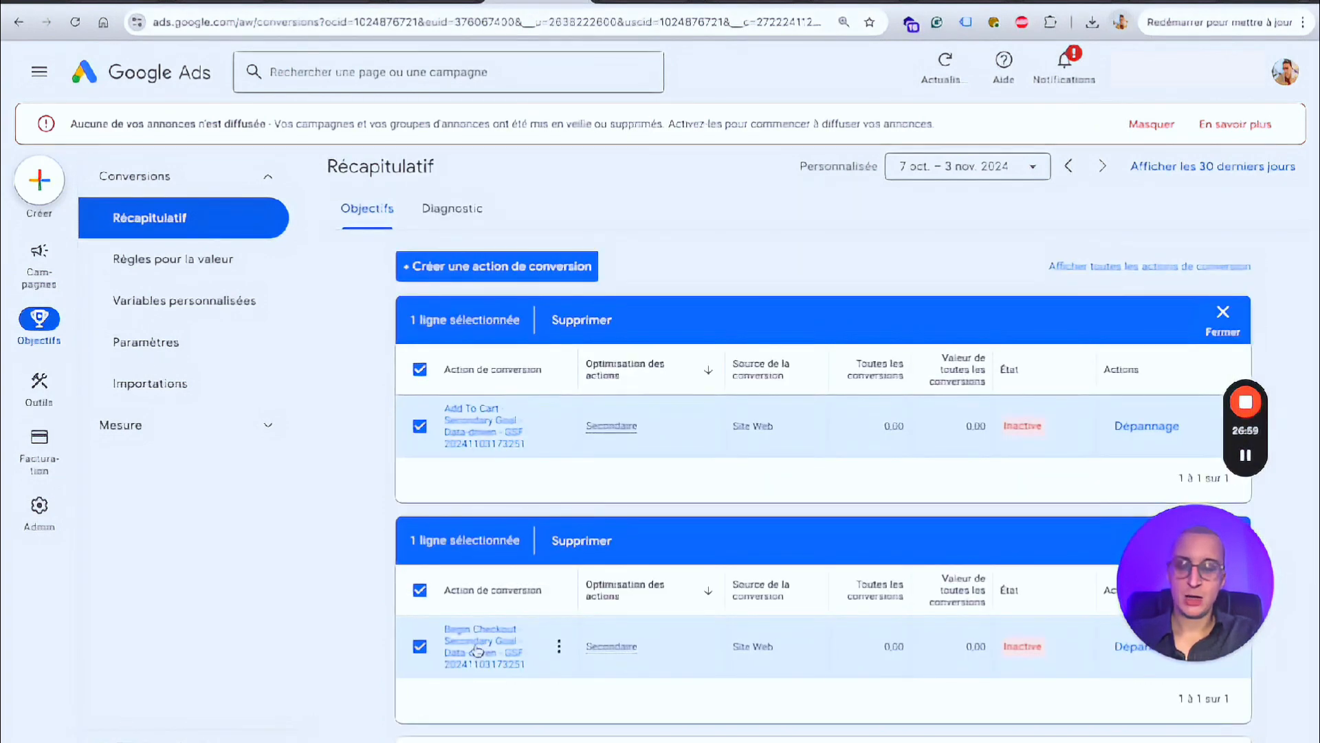
scroll(580, 421, "down", 4)
scroll(580, 420, "up", 3)
scroll(579, 420, "up", 1)
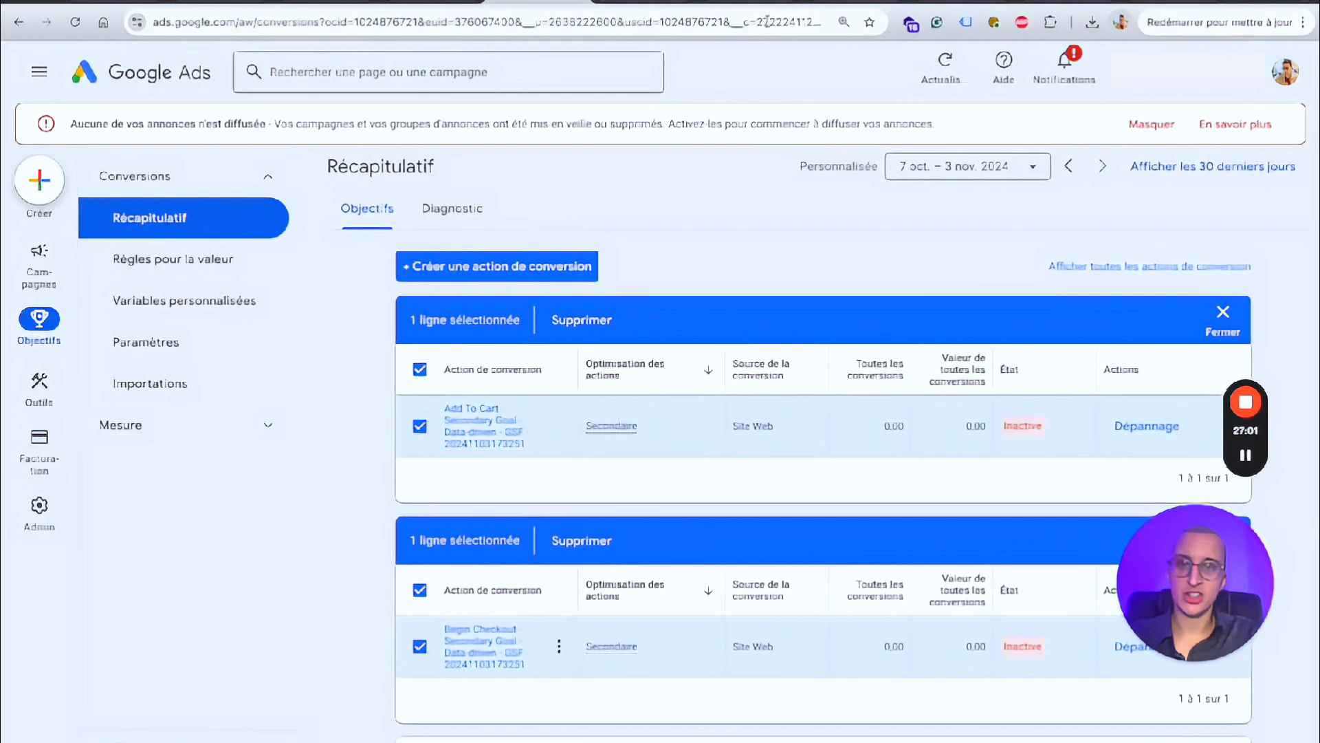
Step: Return to the Simprosys Google Shopping Feed app in Shopify and open its Google Dynamic Remarketing & Conversion Tracking page
left_click(754, 1)
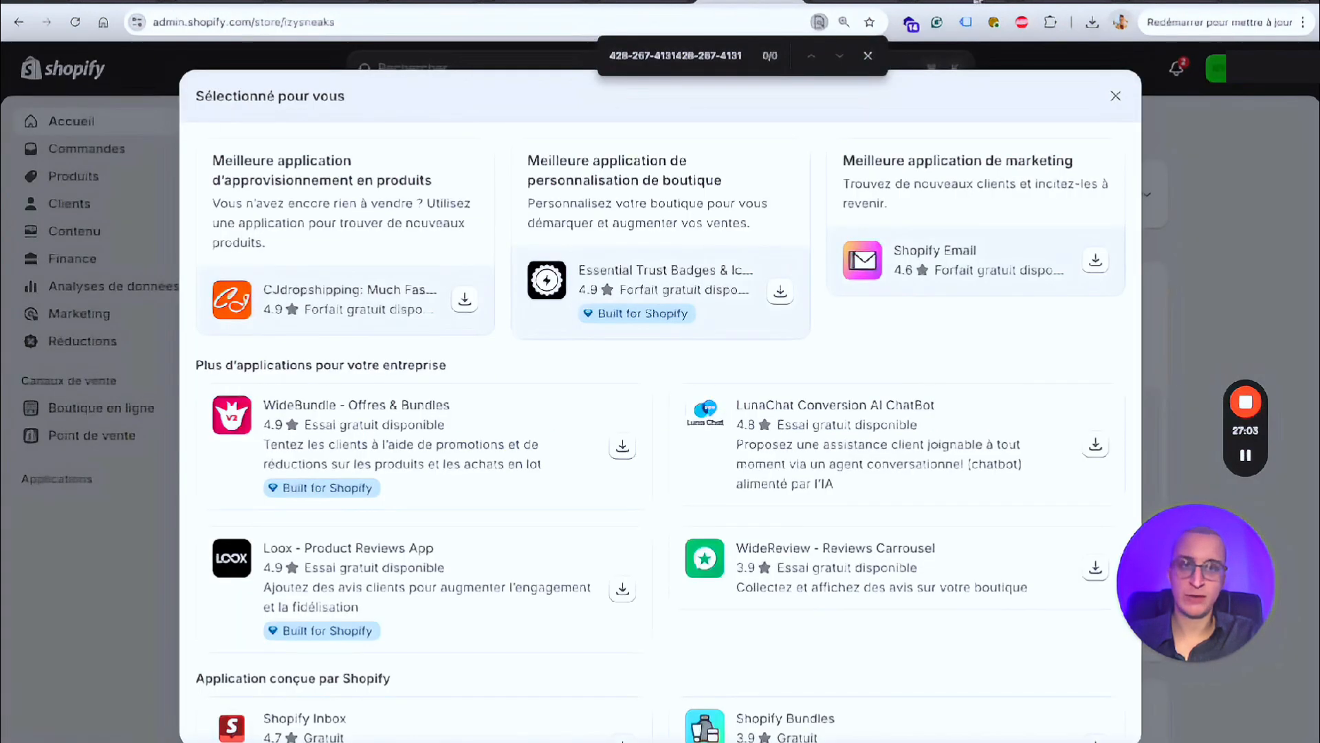
left_click(971, 3)
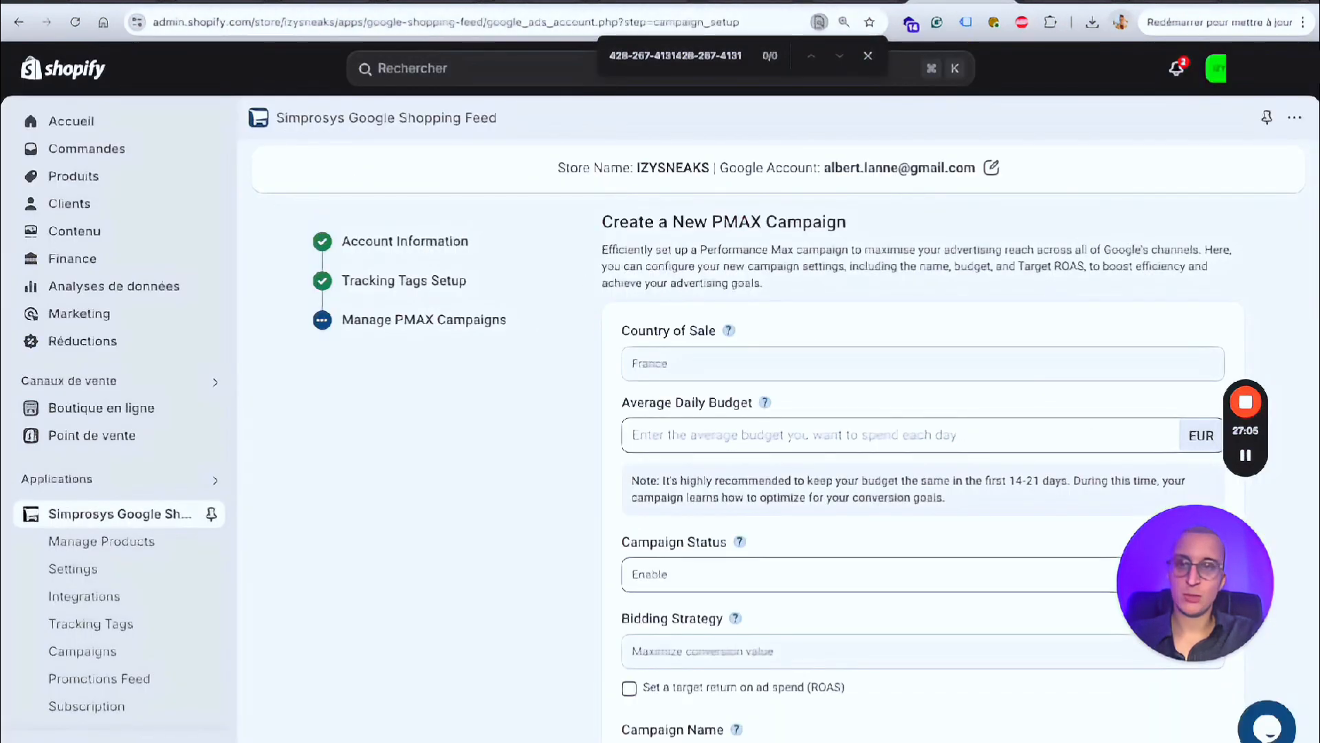
left_click(540, 2)
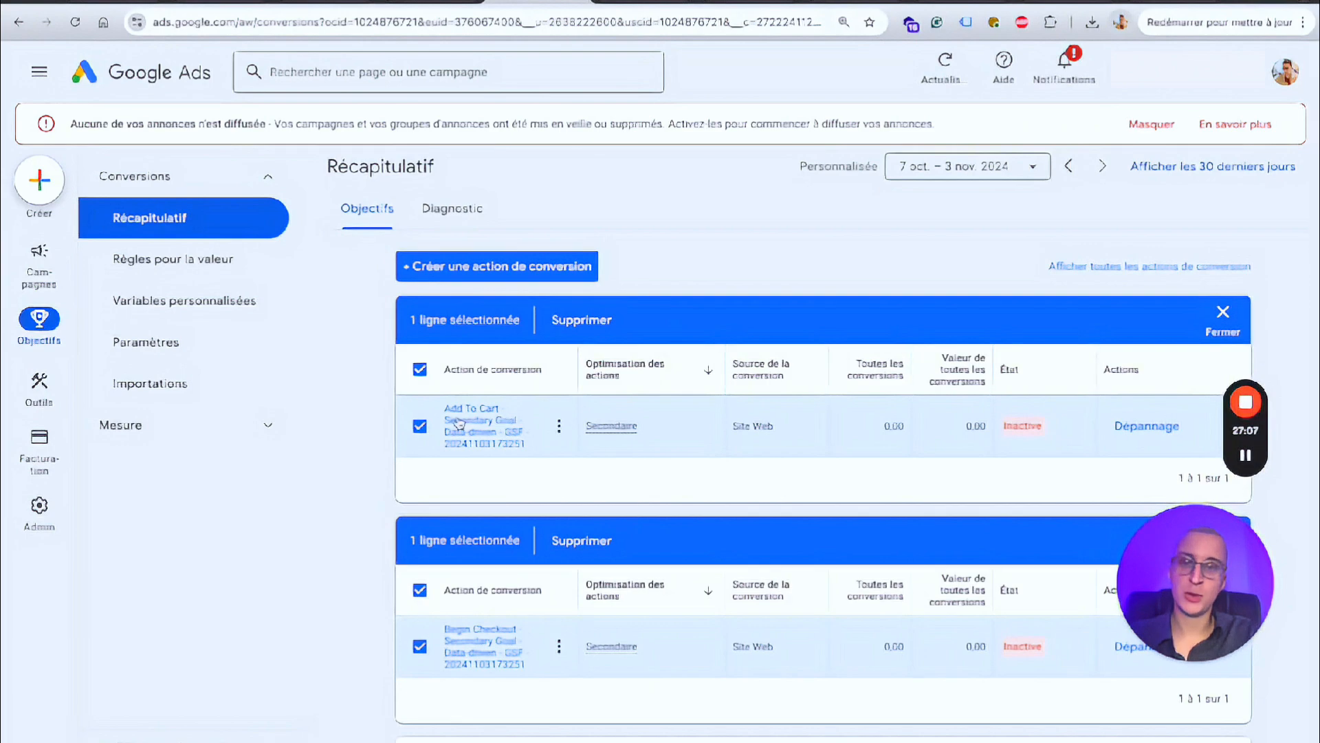
left_click(818, 11)
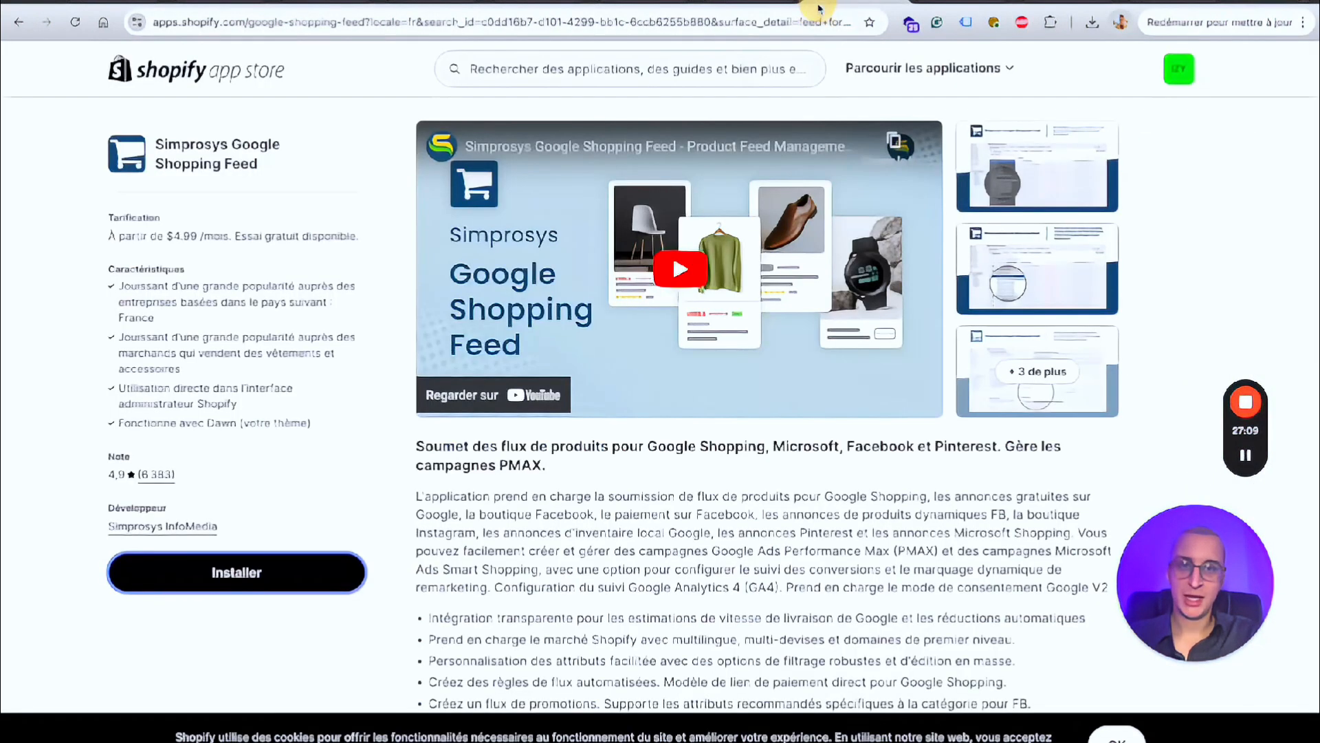
left_click(743, 3)
left_click(1090, 3)
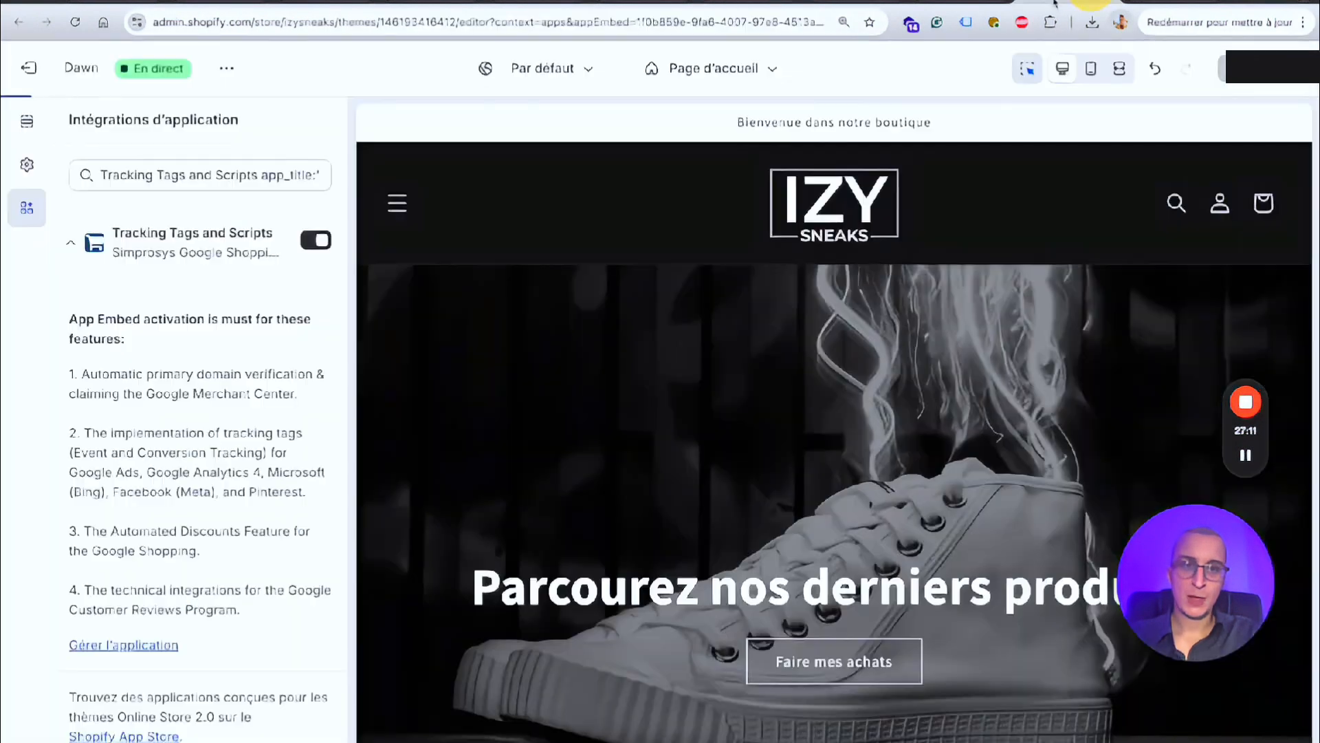
left_click(954, 2)
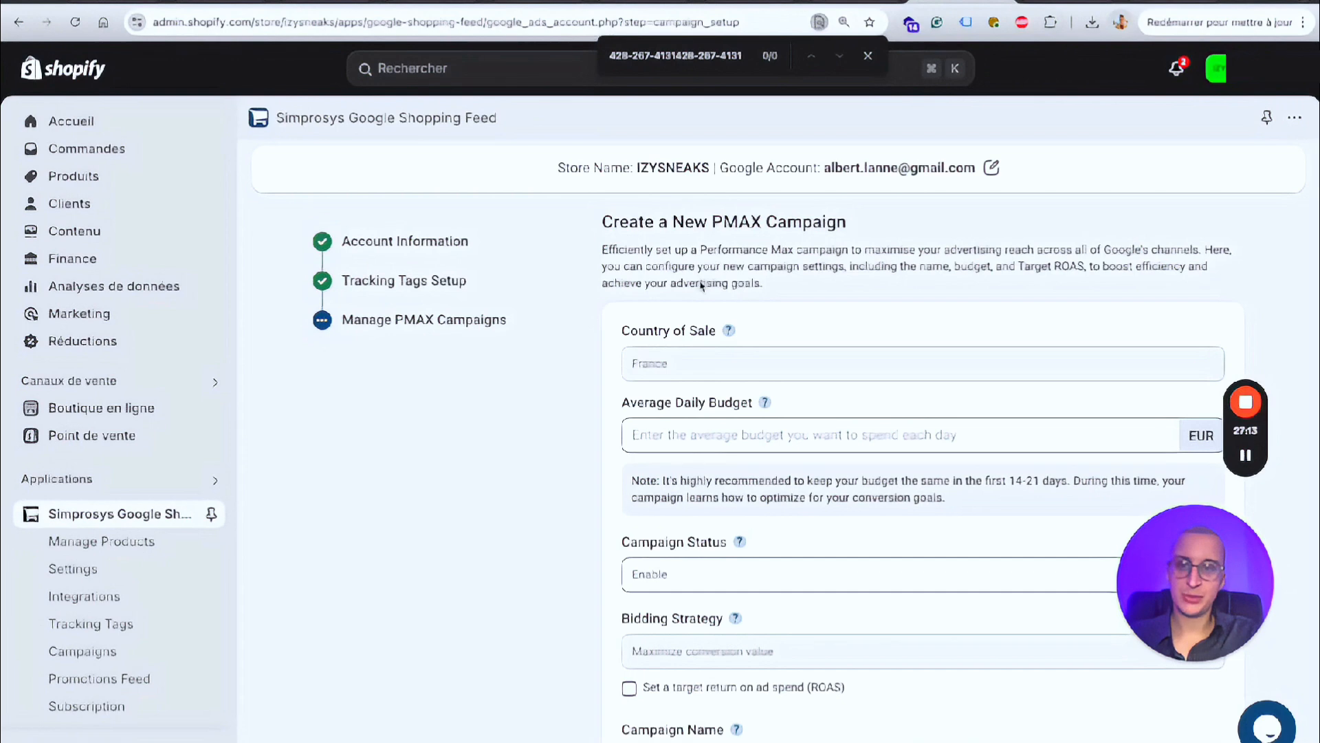
scroll(701, 285, "up", 2)
mouse_move(598, 171)
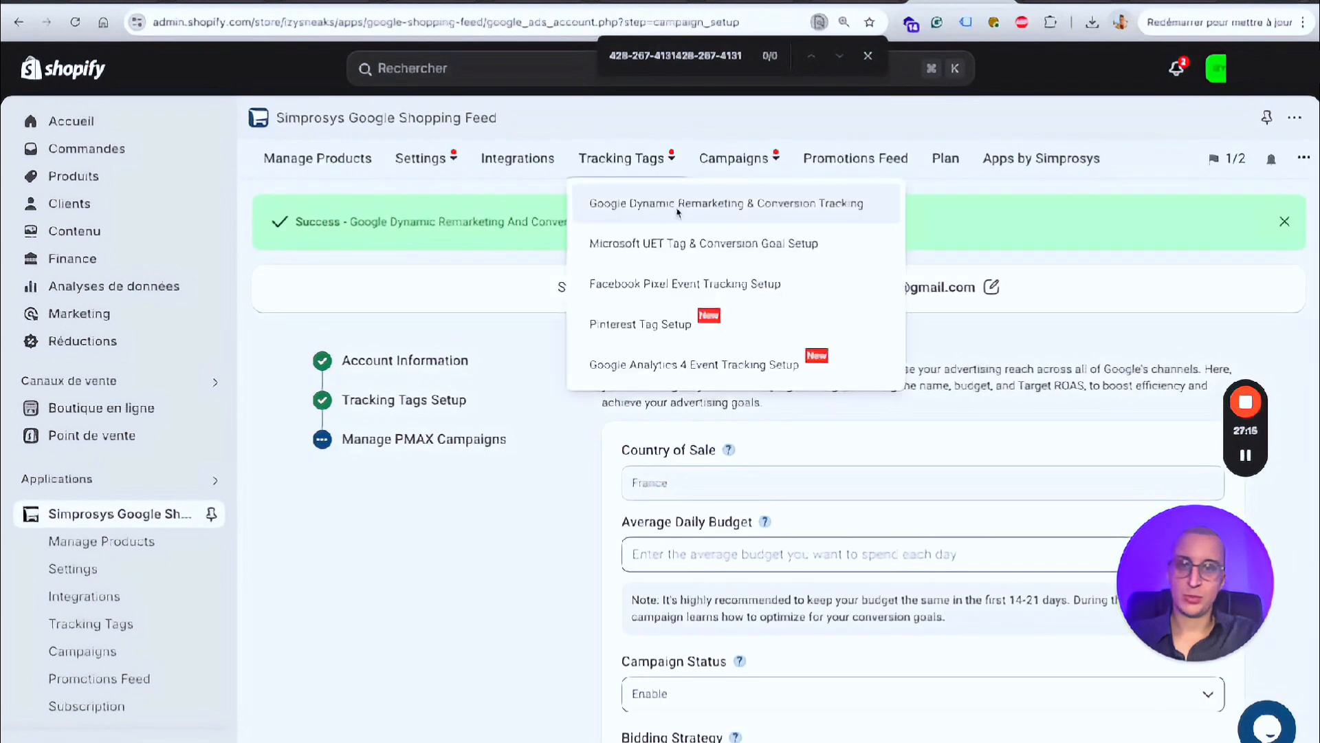
left_click(712, 204)
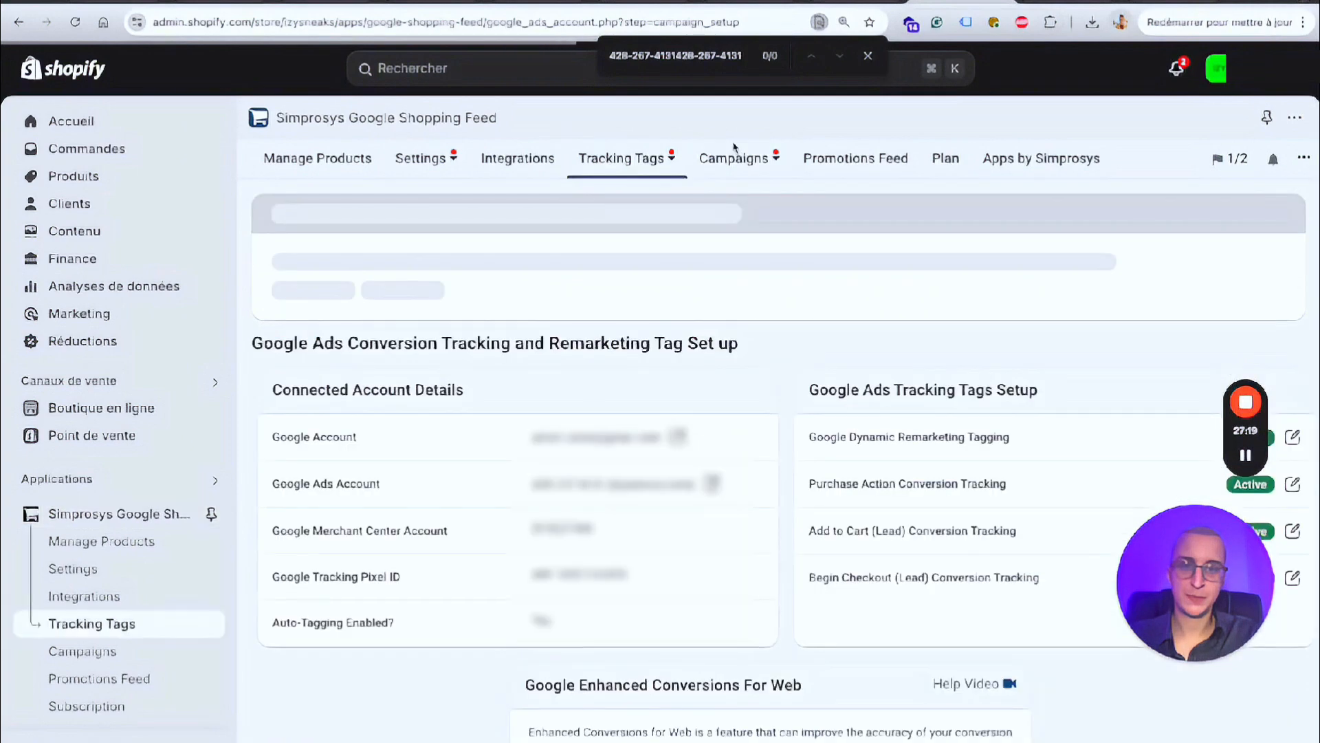
Step: Check the Google Ads tracking tag statuses and expand the list of Google Ads conversion actions
scroll(909, 617, "down", 4)
scroll(909, 617, "up", 2)
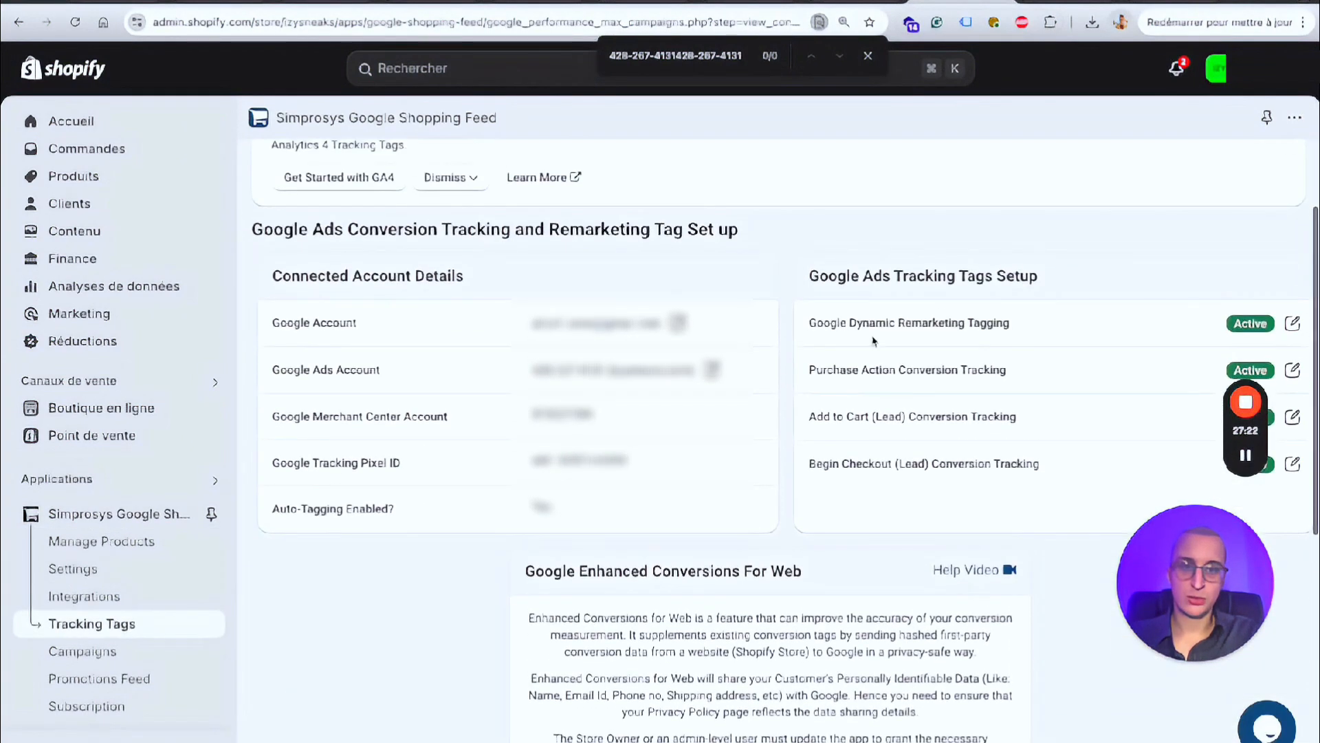
scroll(486, 184, "up", 2)
scroll(790, 371, "down", 7)
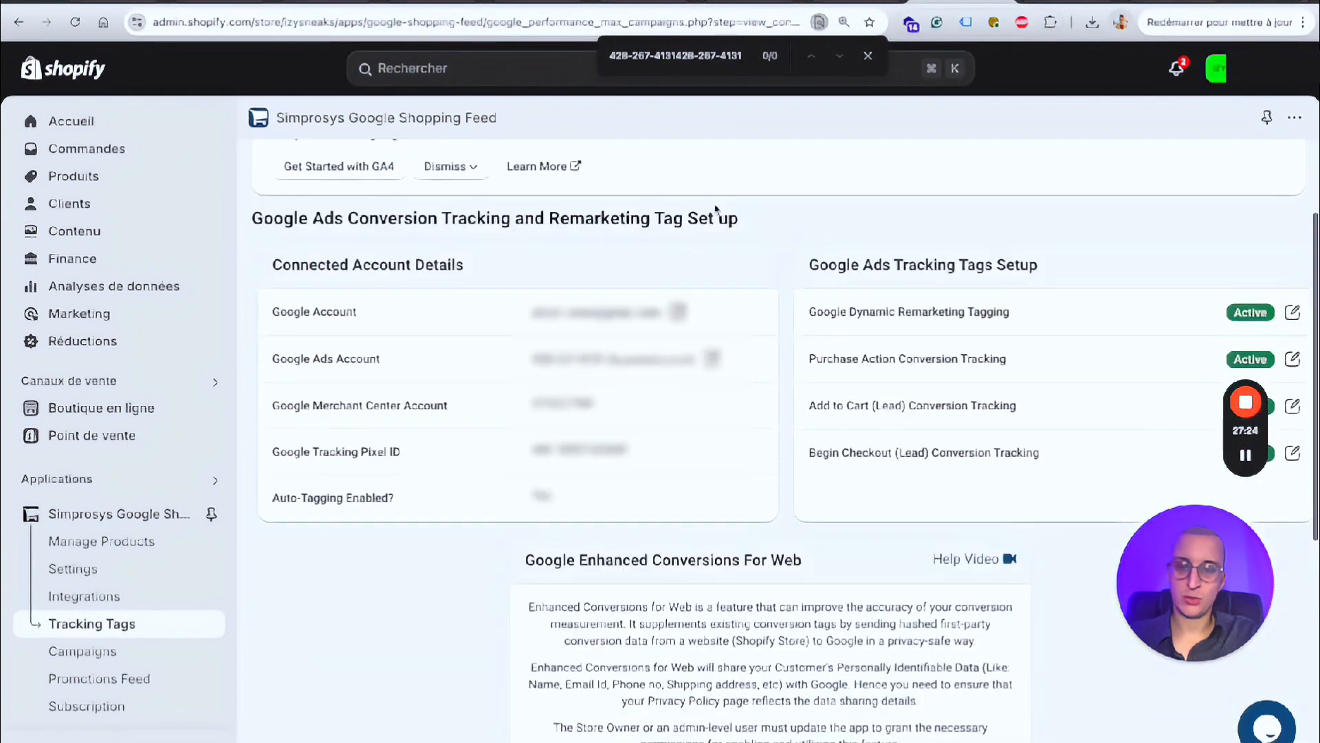
scroll(784, 385, "down", 1)
left_click(765, 428)
scroll(746, 457, "down", 2)
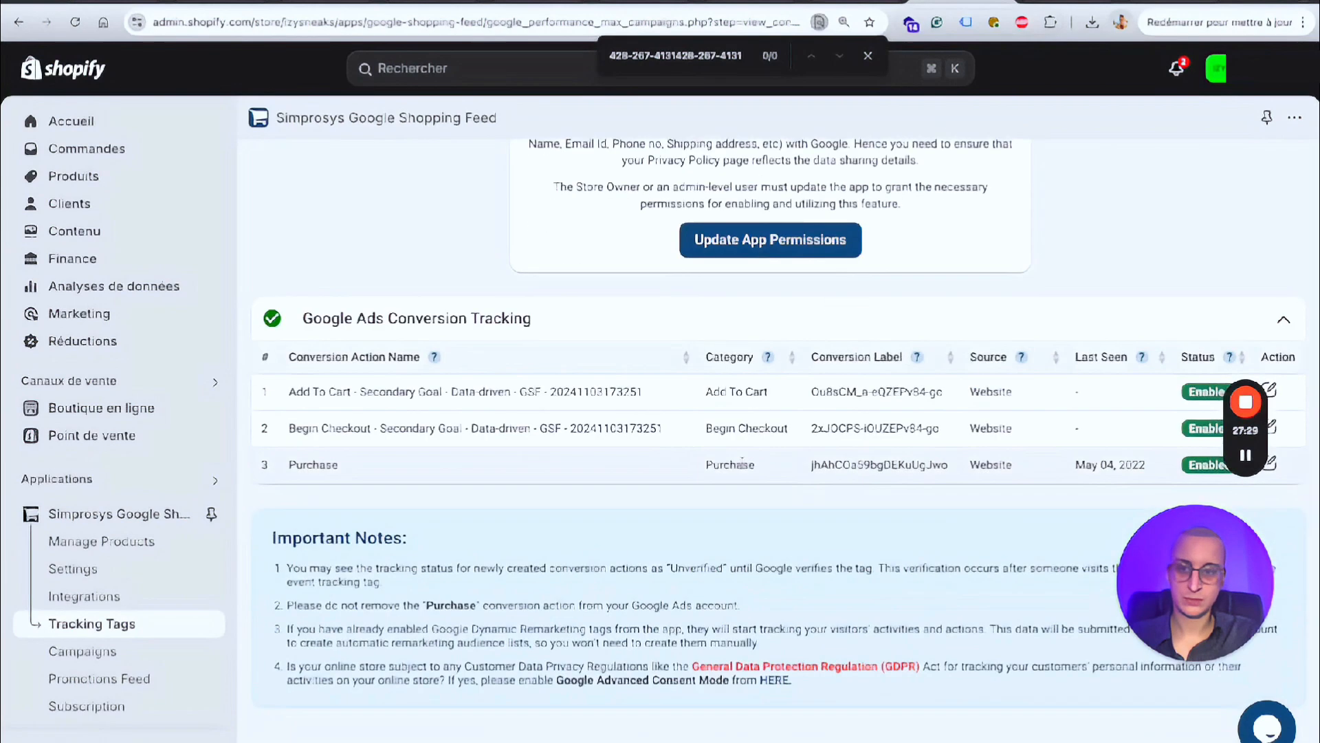
Step: Edit the Purchase conversion tracking and create a new Purchase conversion action for it
left_click_drag(1245, 387, 861, 688)
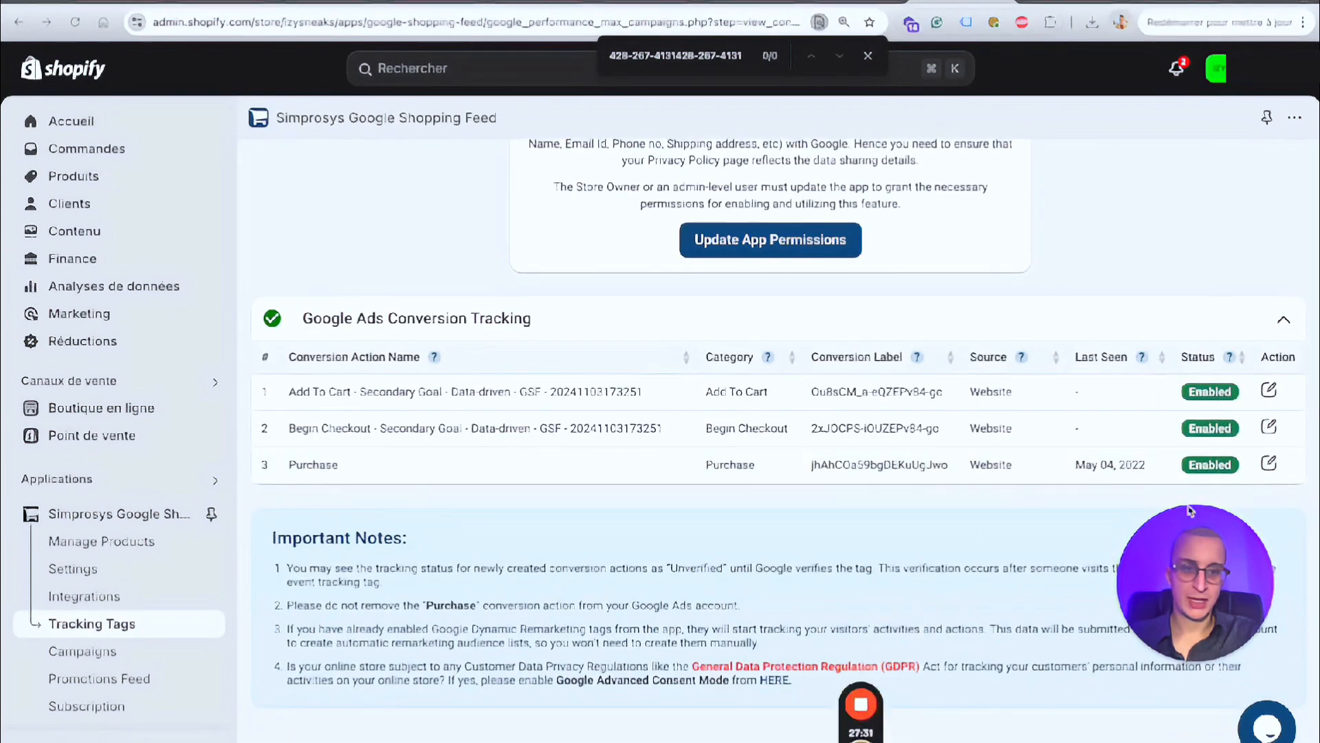
left_click_drag(1190, 512, 1099, 618)
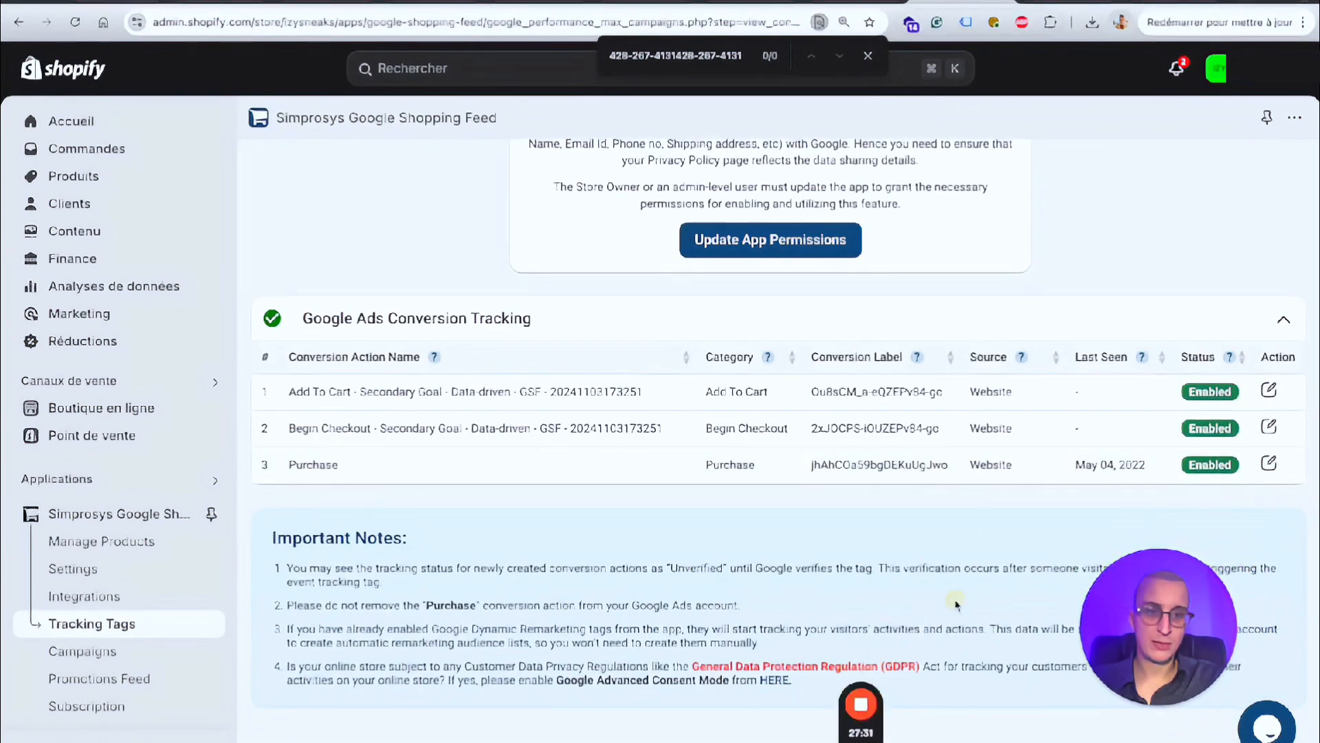
left_click(1270, 463)
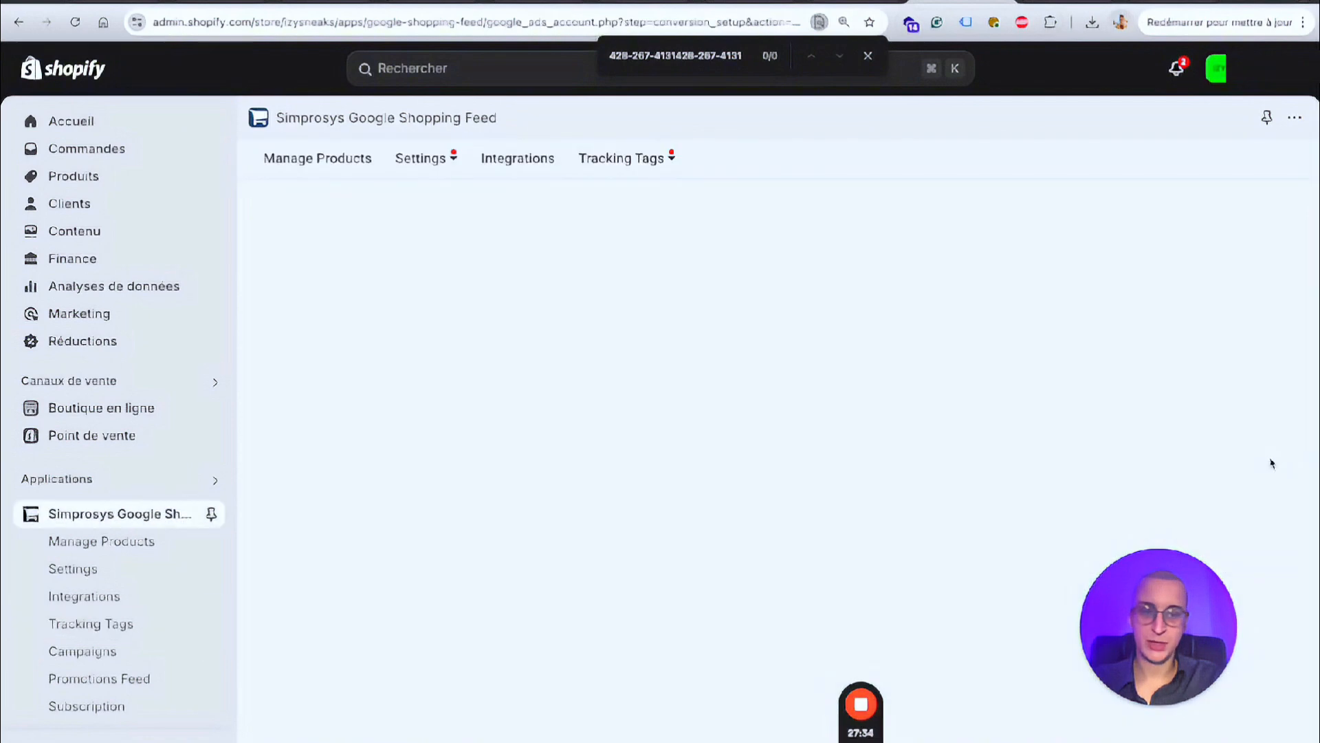
scroll(1101, 481, "down", 5)
left_click(918, 260)
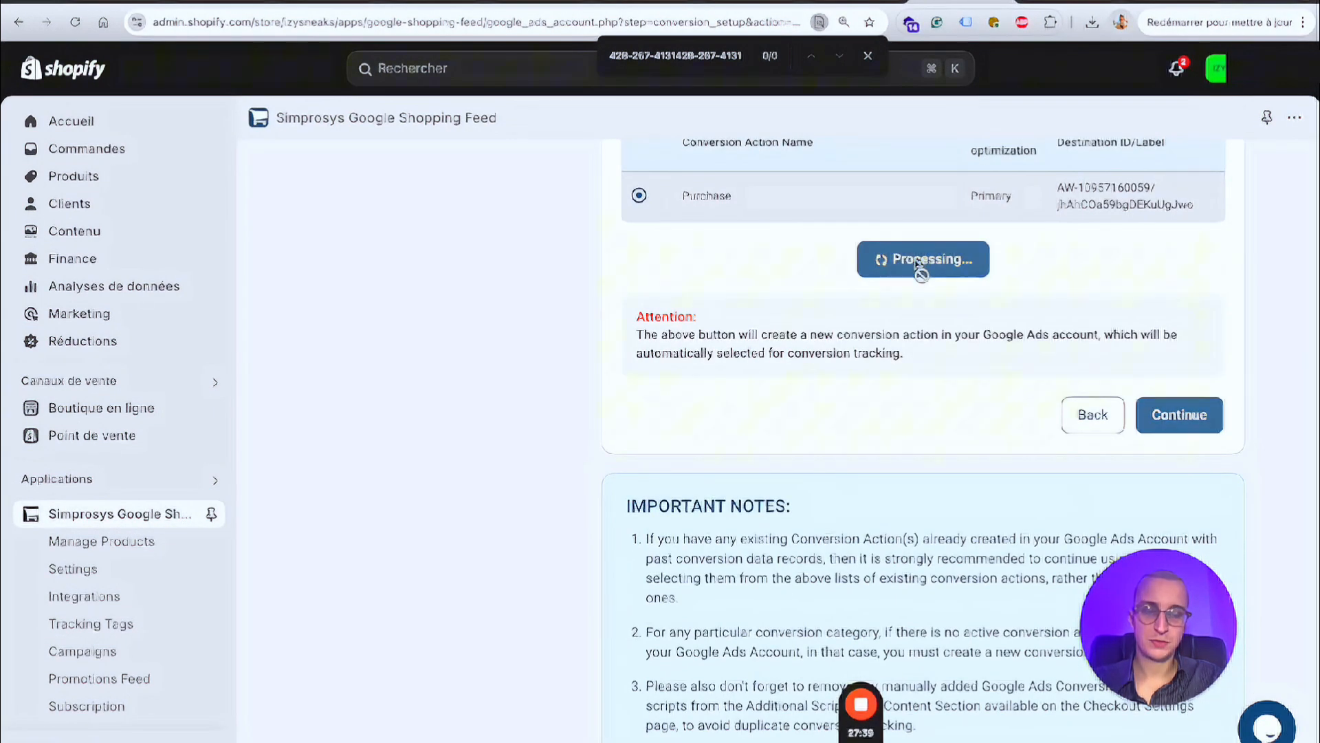
scroll(876, 282, "up", 2)
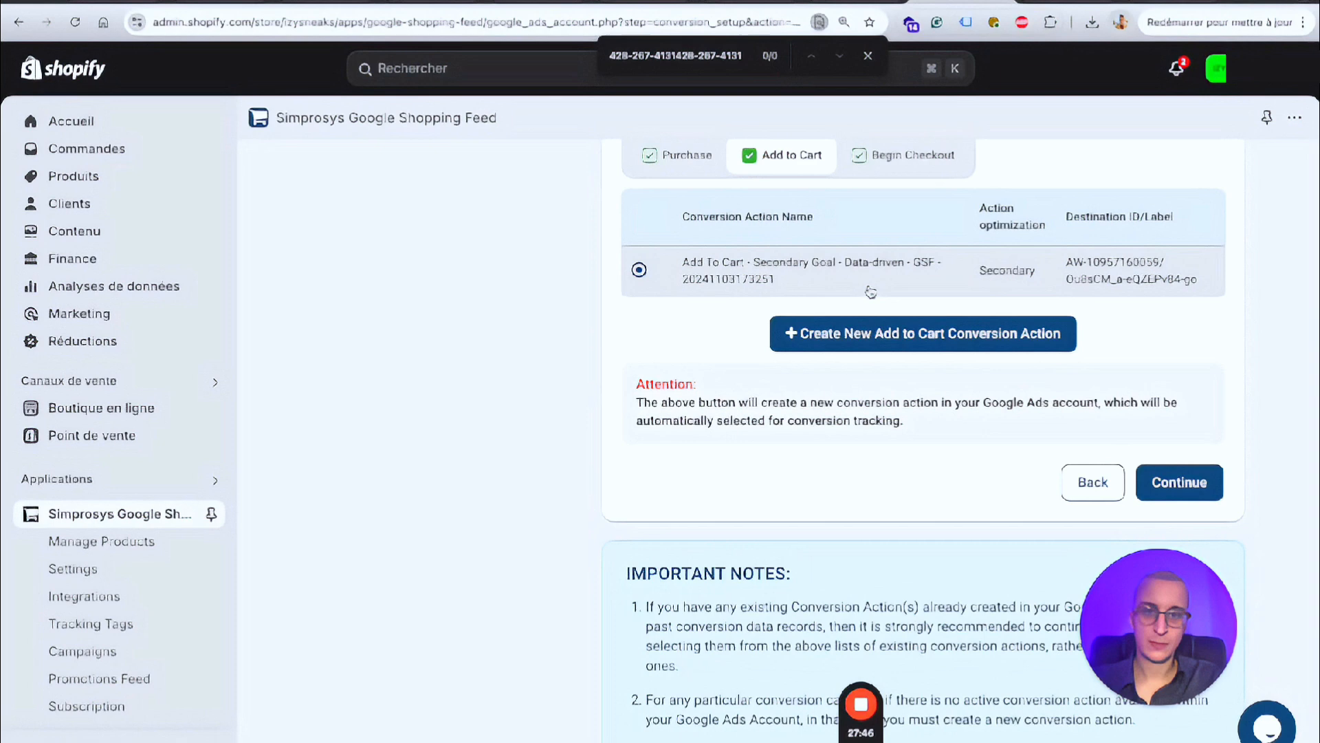
scroll(876, 343, "up", 1)
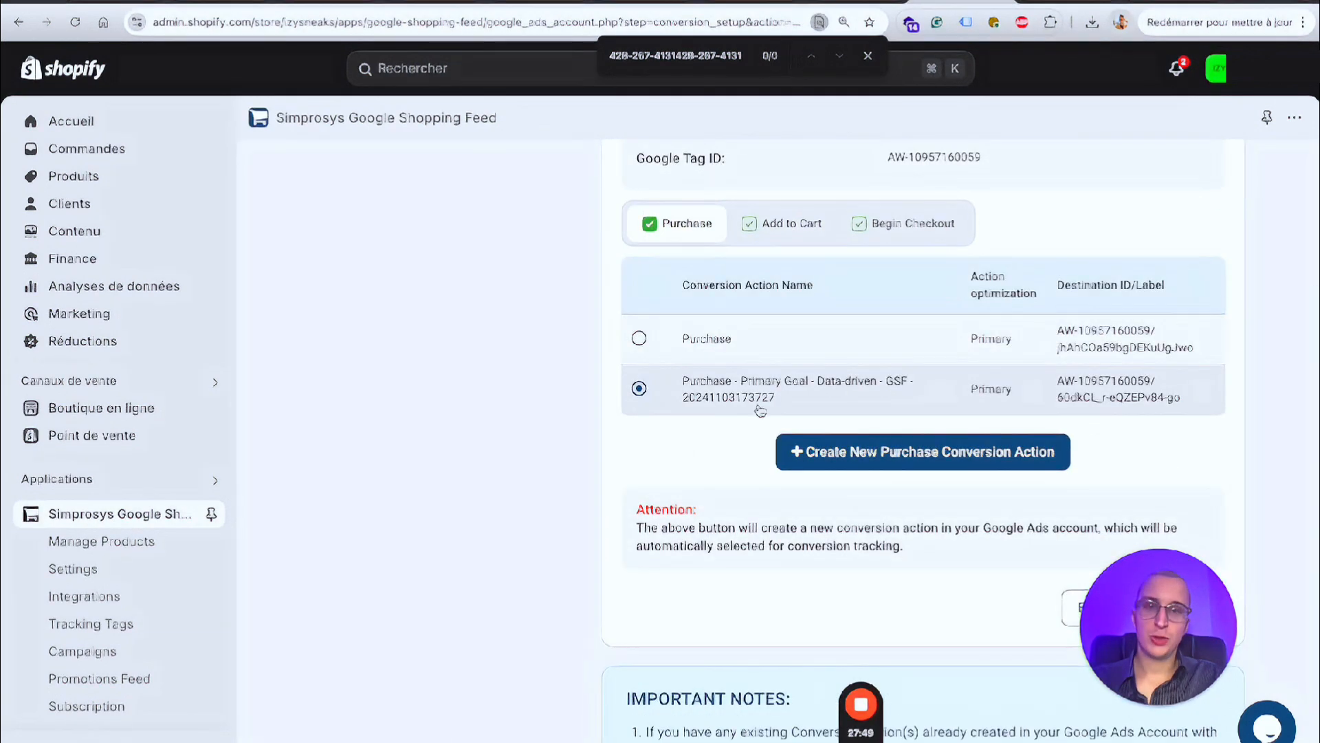
Step: Keep the new data-driven Purchase conversion action selected and complete the conversion tracking setup
scroll(759, 411, "down", 1)
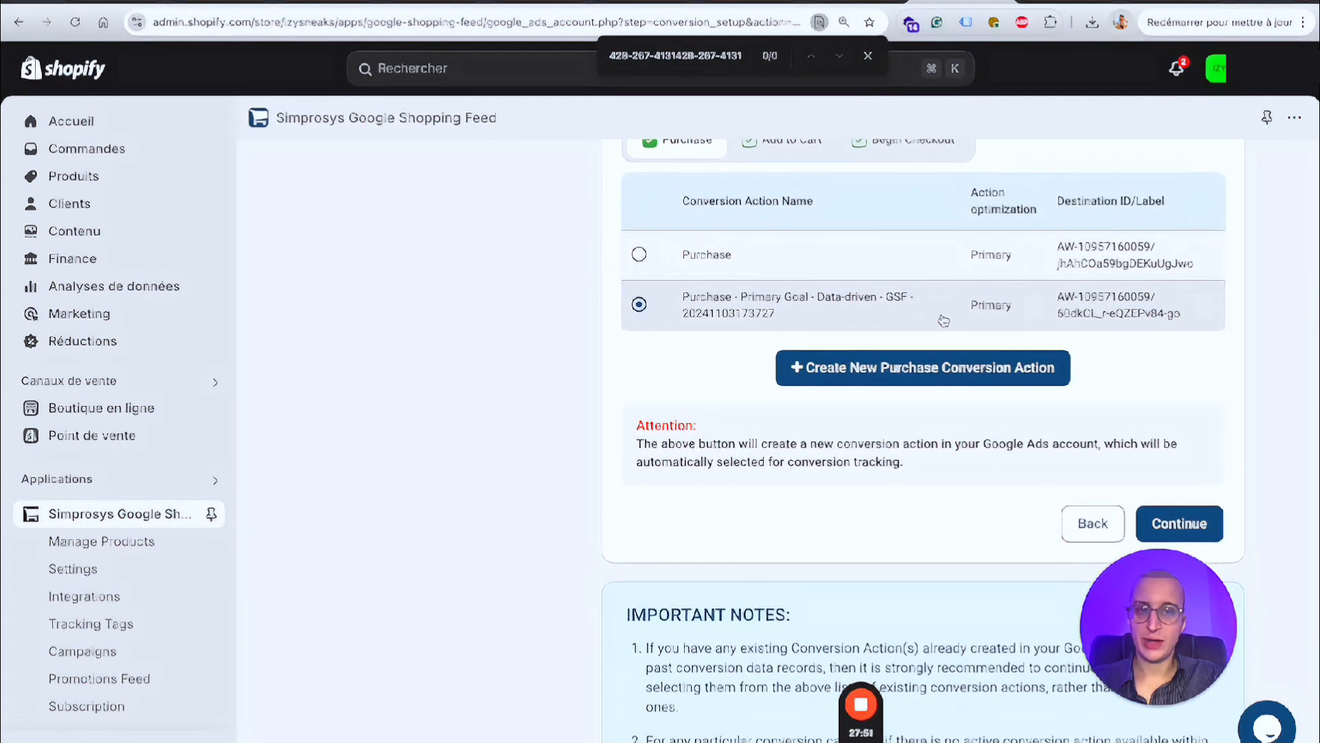
scroll(943, 320, "down", 1)
left_click(1177, 469)
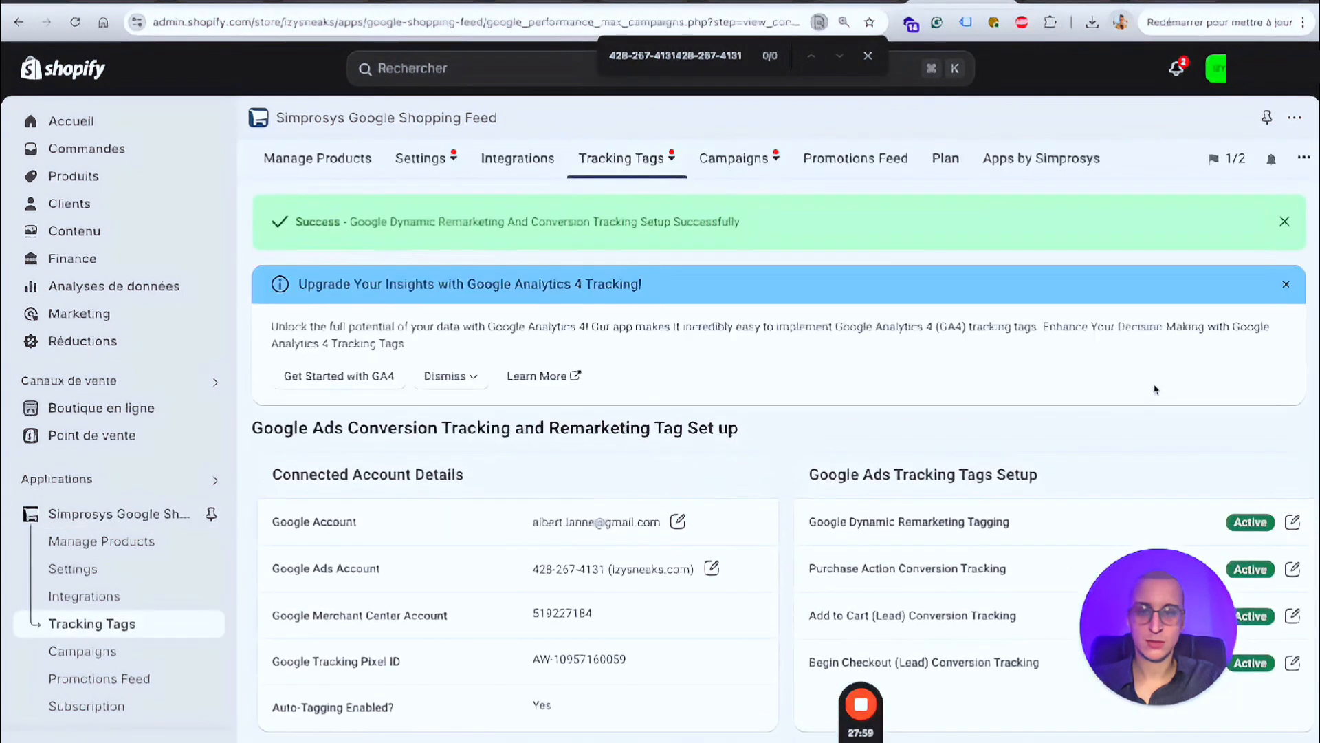
Step: Switch to Google Ads, reload the conversion summary and examine the purchase, add-to-cart and checkout conversion actions and their statuses
left_click(562, 2)
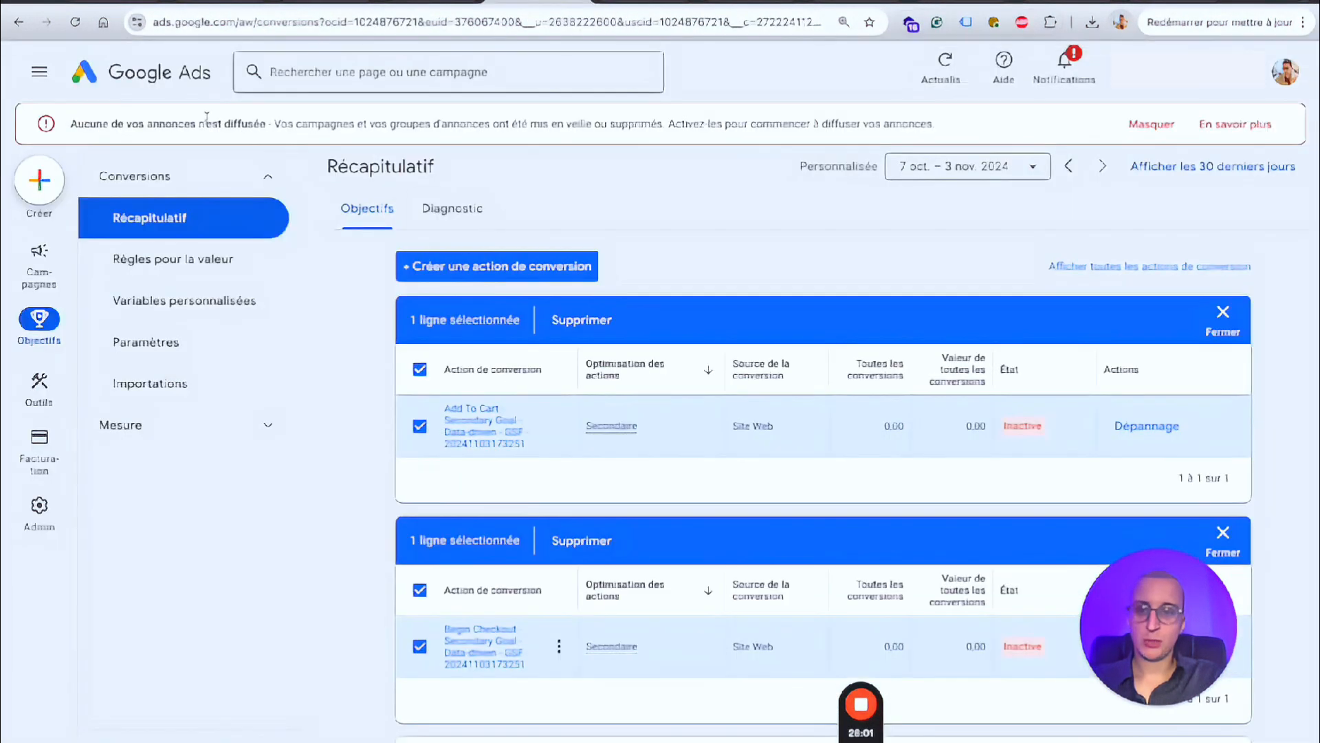
left_click(76, 22)
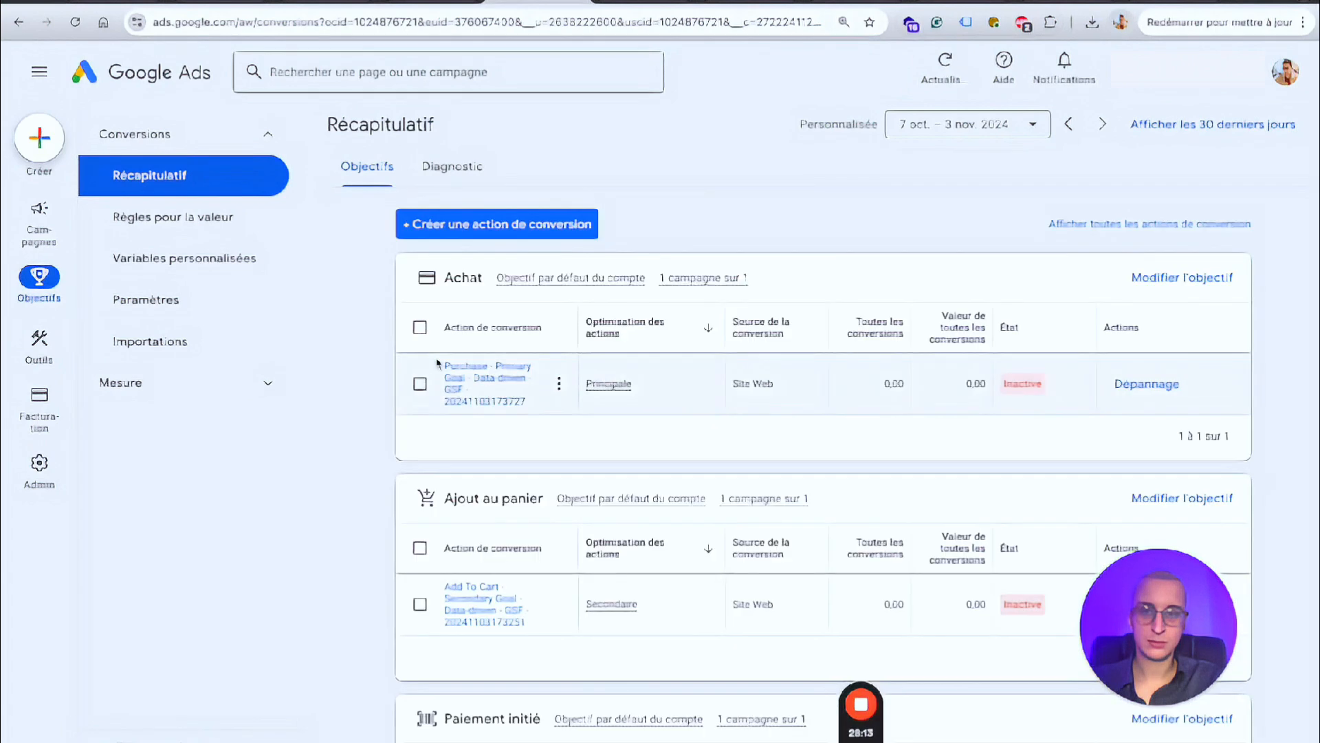
scroll(439, 363, "down", 3)
scroll(439, 364, "up", 2)
scroll(550, 382, "up", 1)
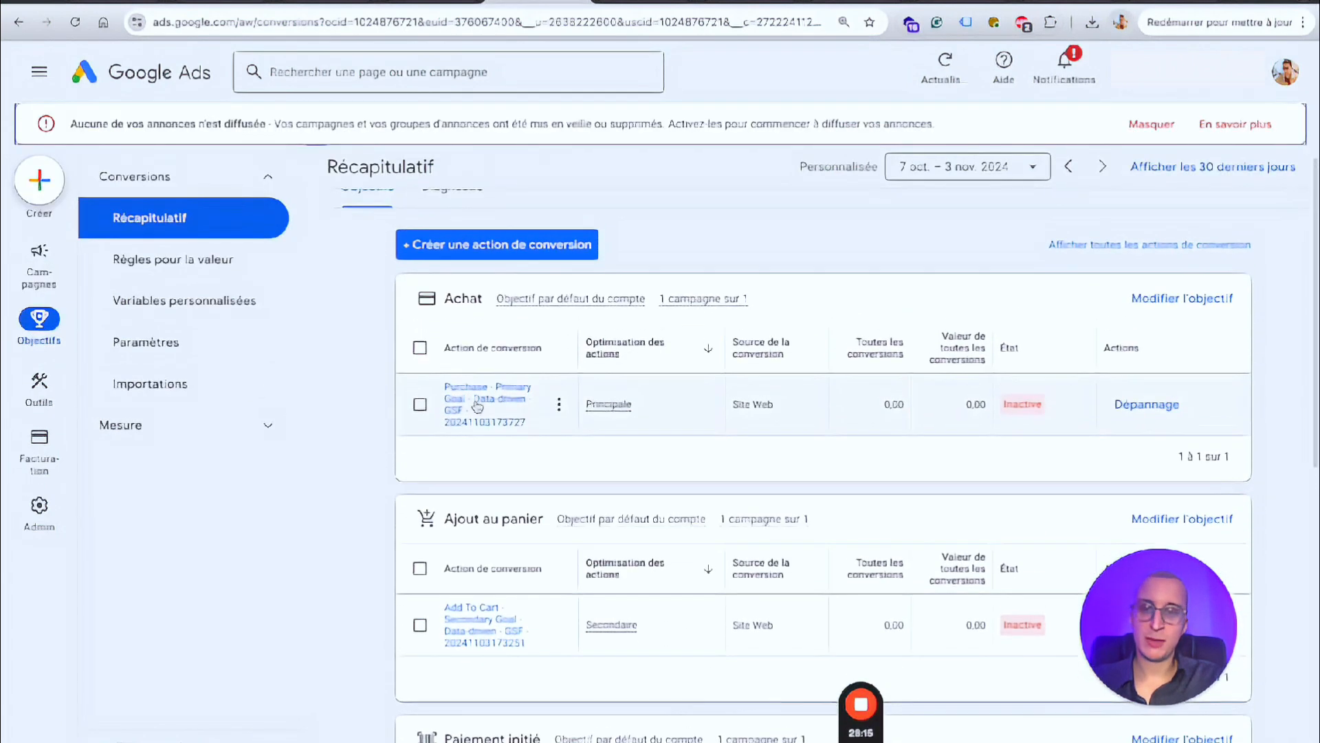
mouse_move(1013, 413)
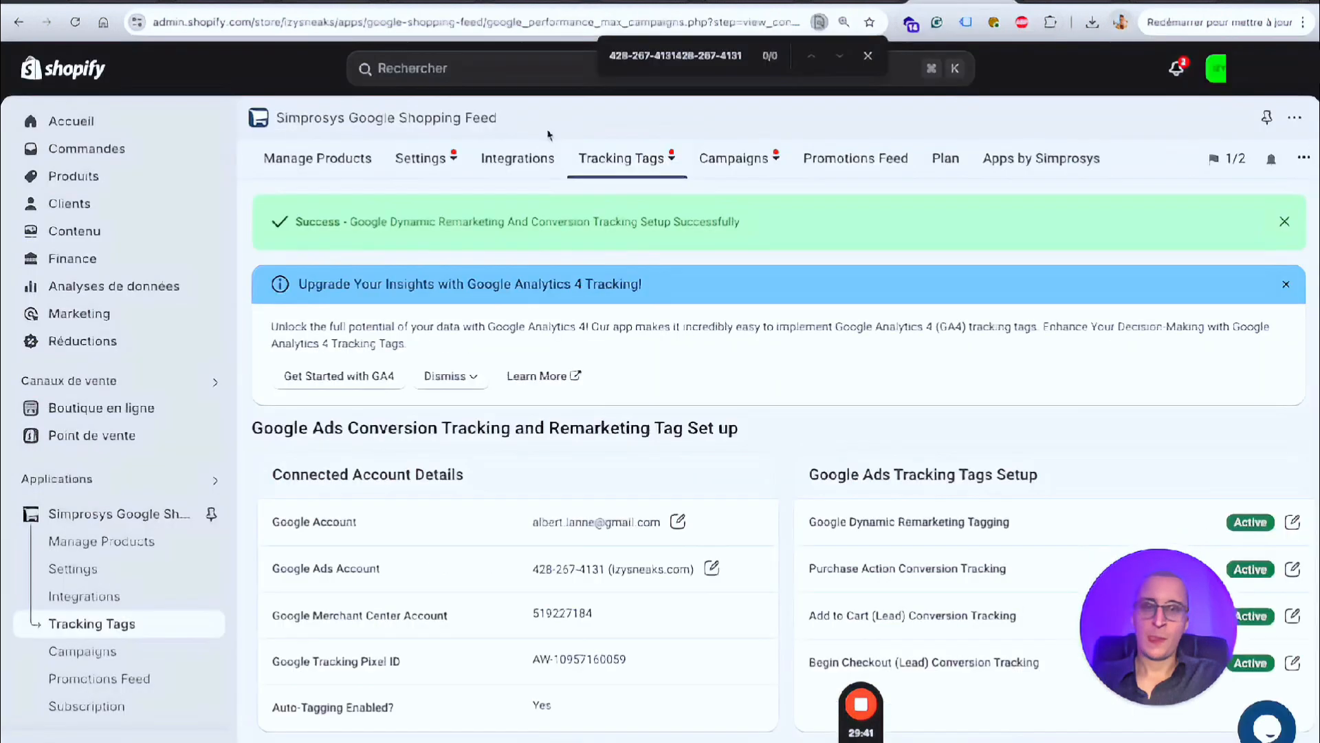
Step: Show the available settings pages of the Simprosys Google Shopping Feed app in Shopify
mouse_move(393, 163)
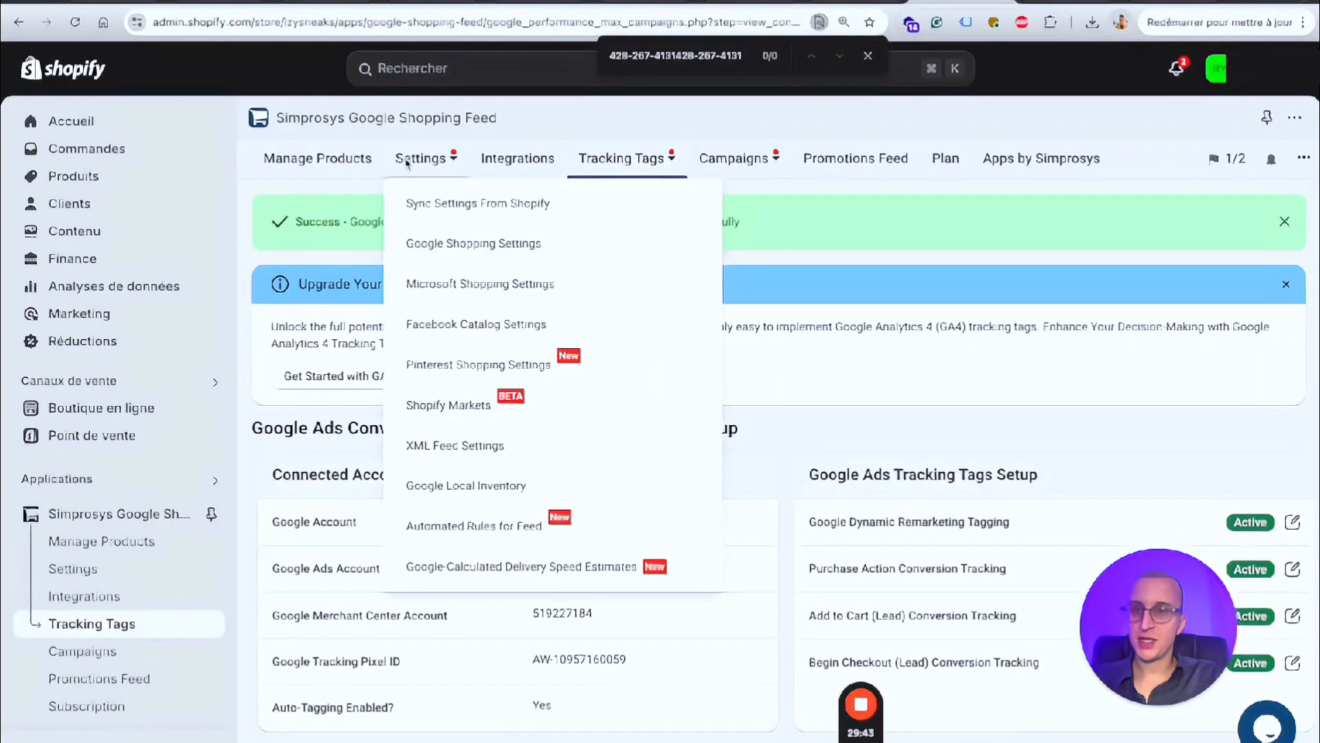